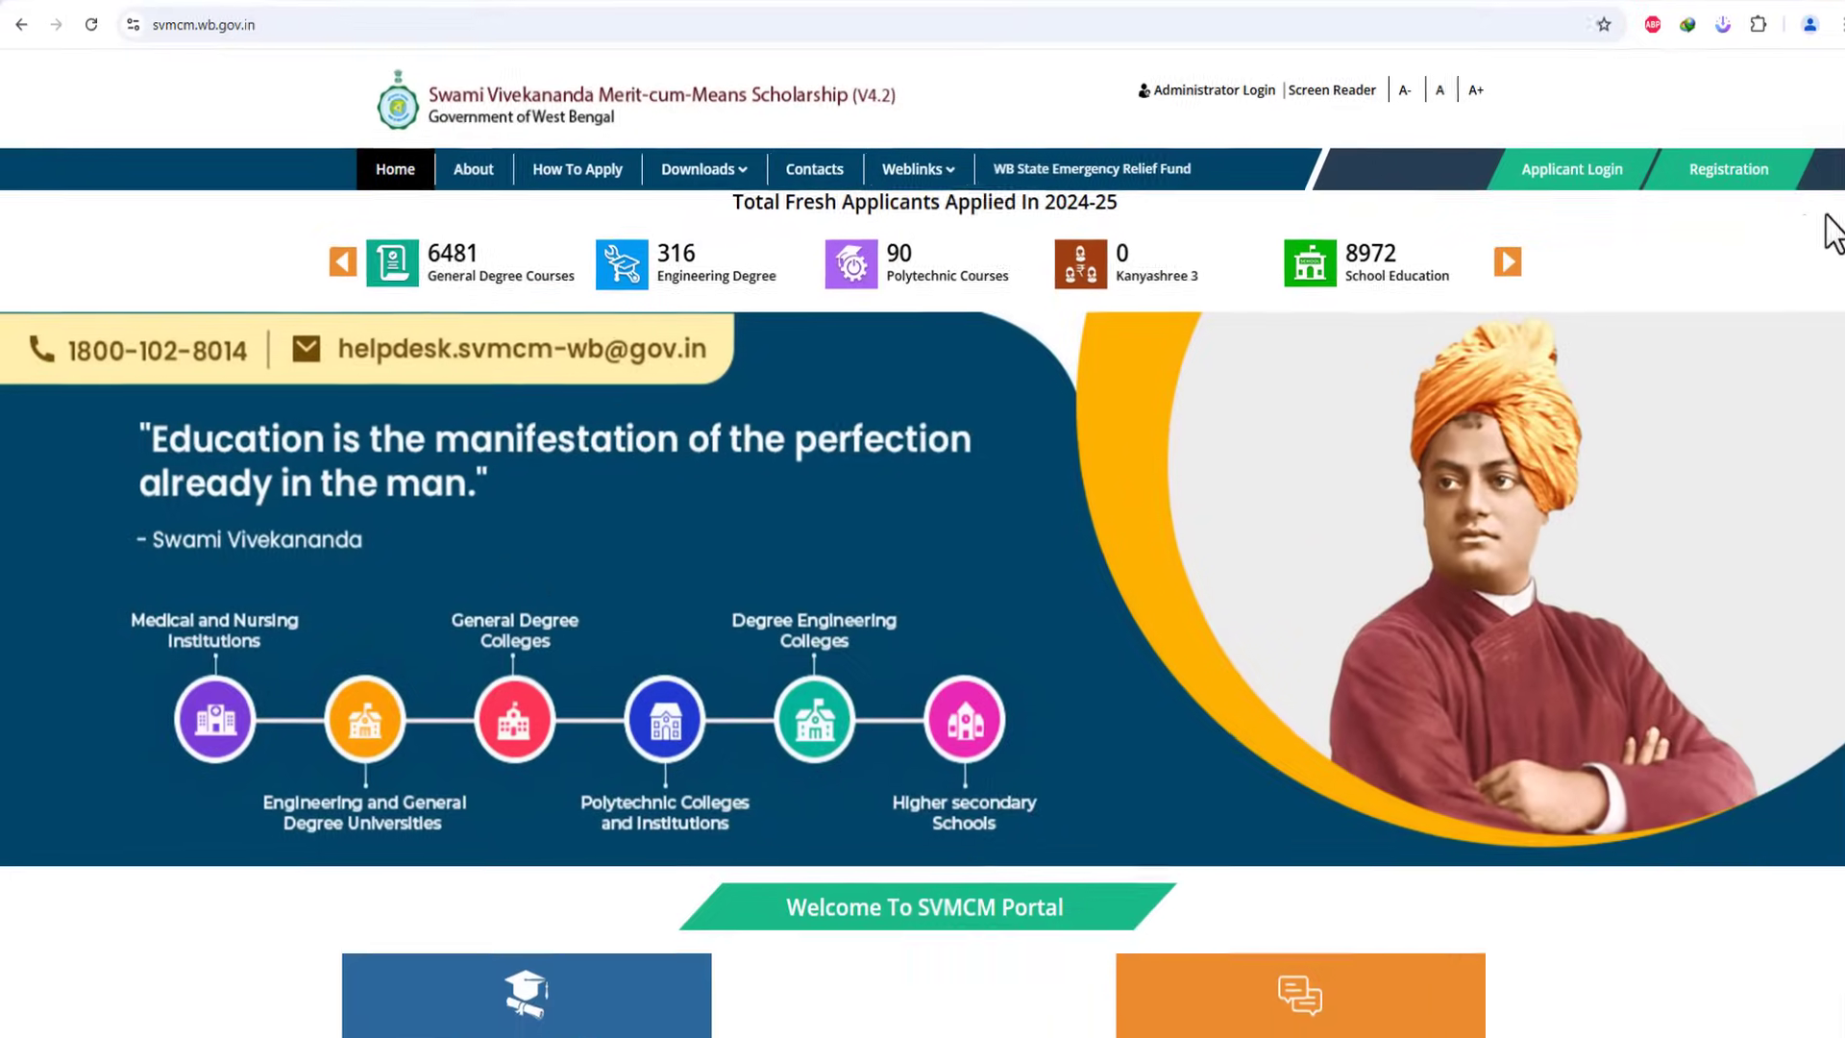
Step: Open the How To Apply instructions for the Non-Topper category
left_click(1696, 185)
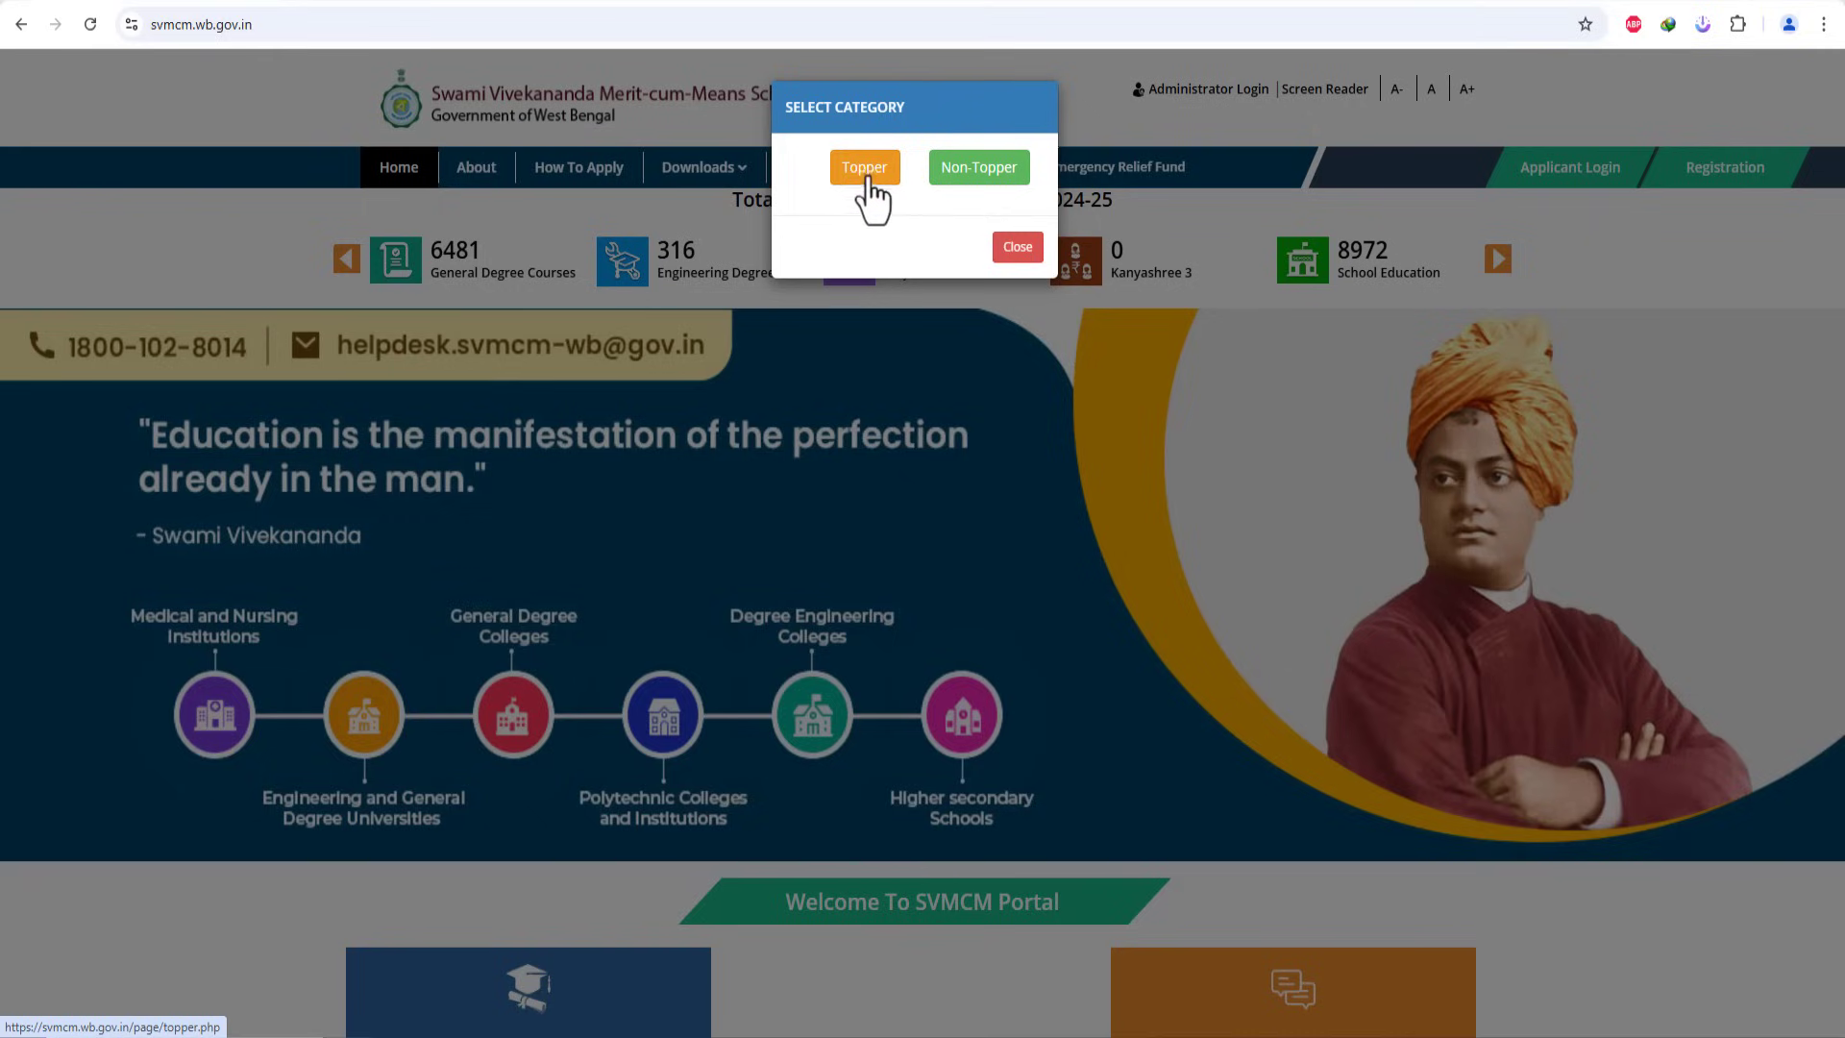
left_click(996, 175)
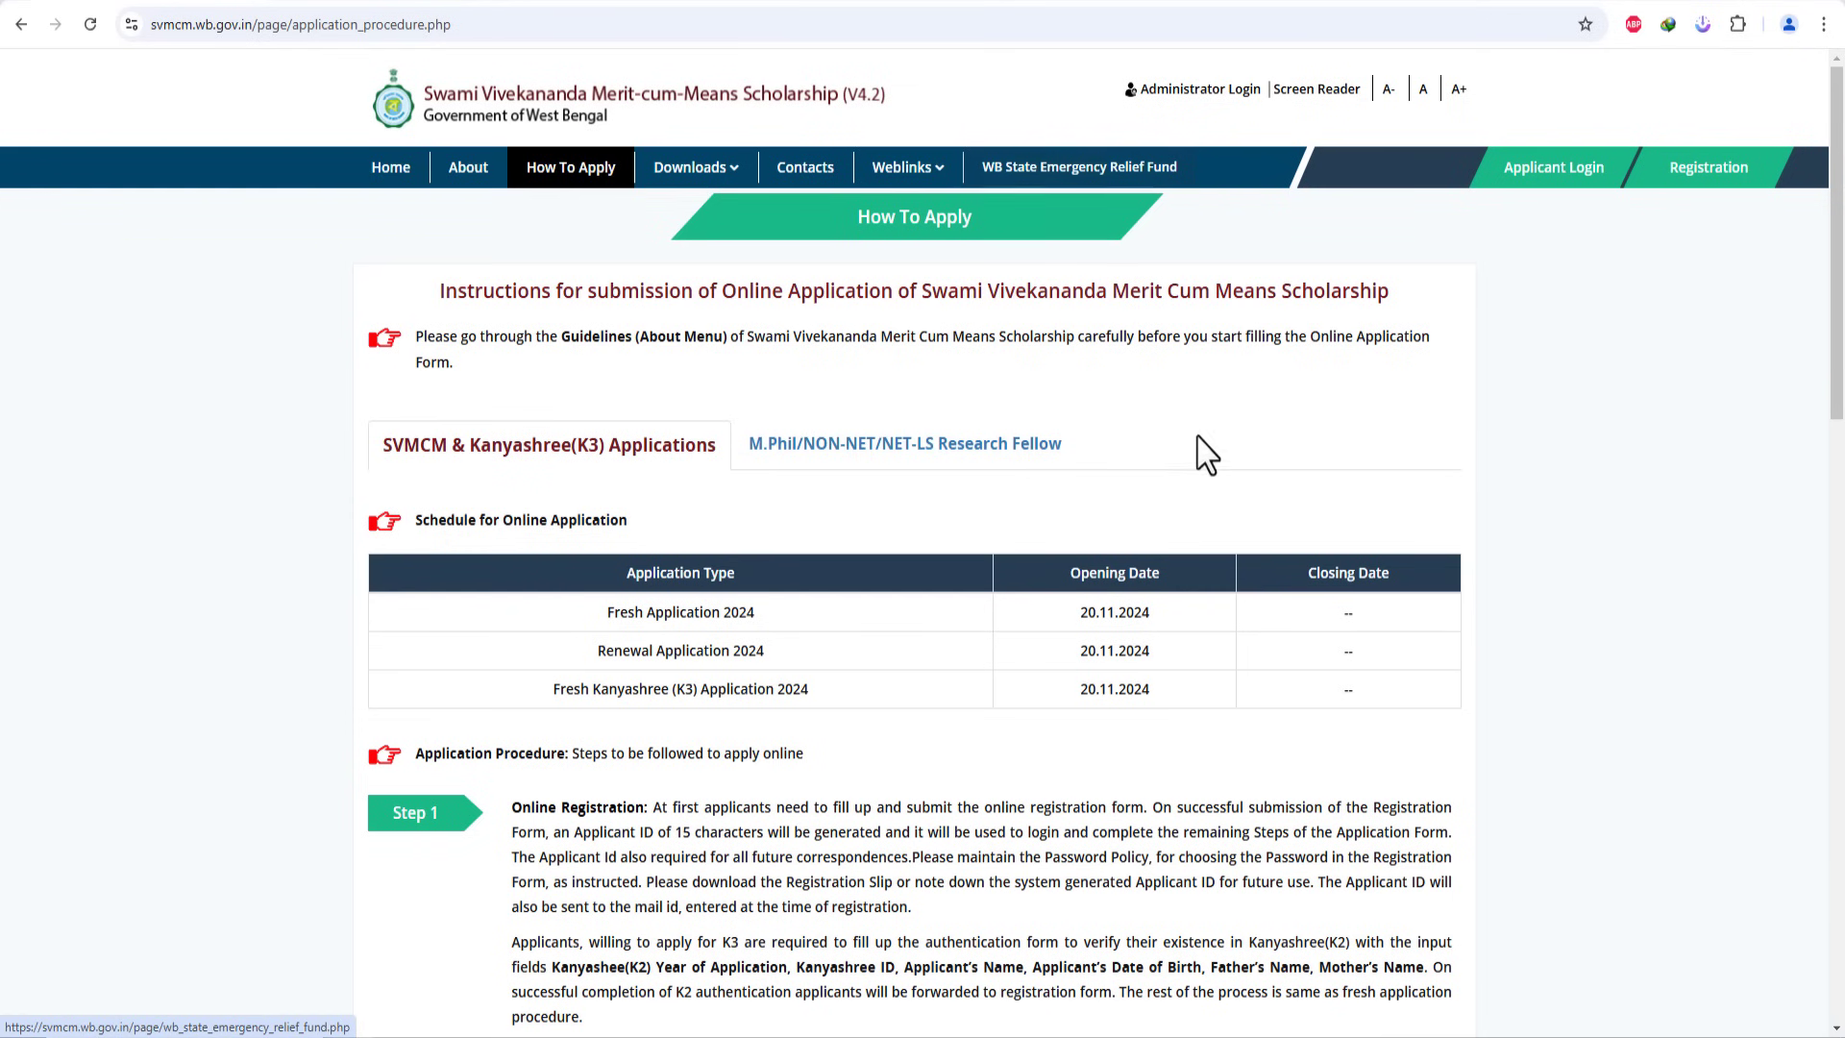
Step: Review the M.Phil and SVMCM & Kanyashree application steps and tick the instructions-read declaration
scroll(1083, 515, "down", 1)
scroll(1081, 511, "down", 3)
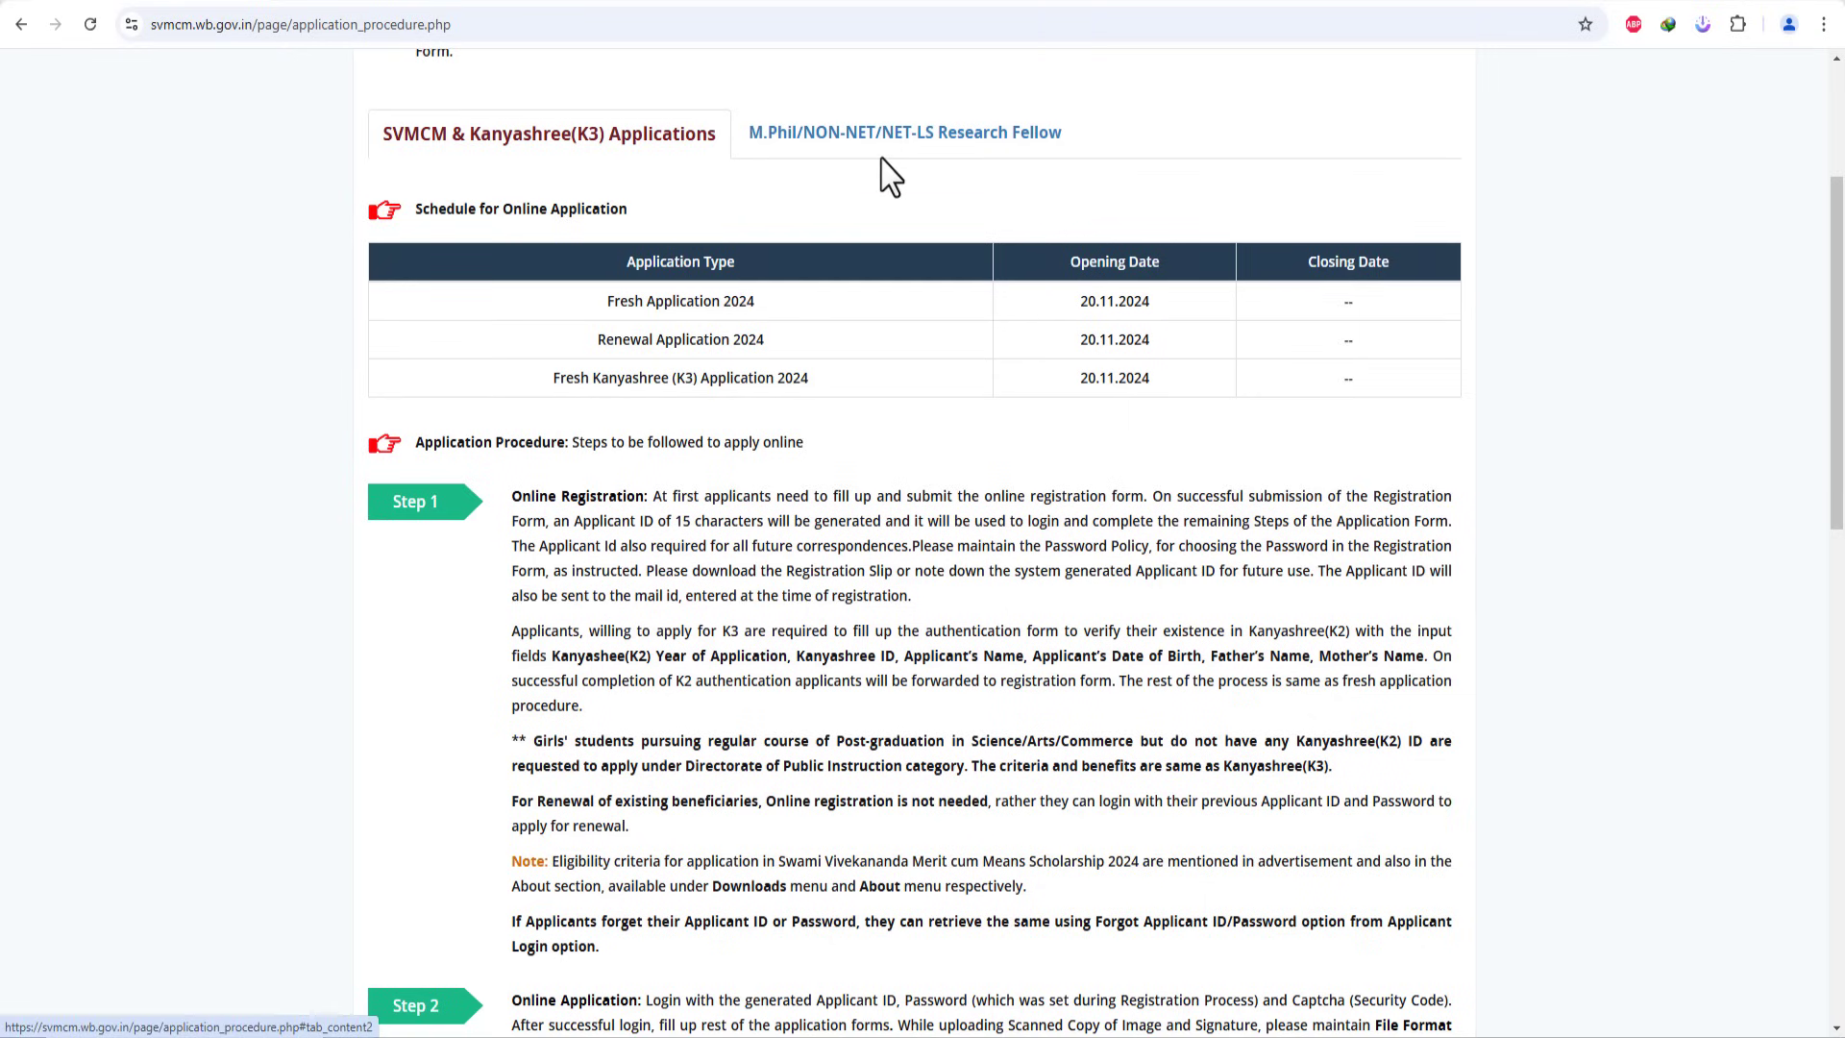
left_click(934, 147)
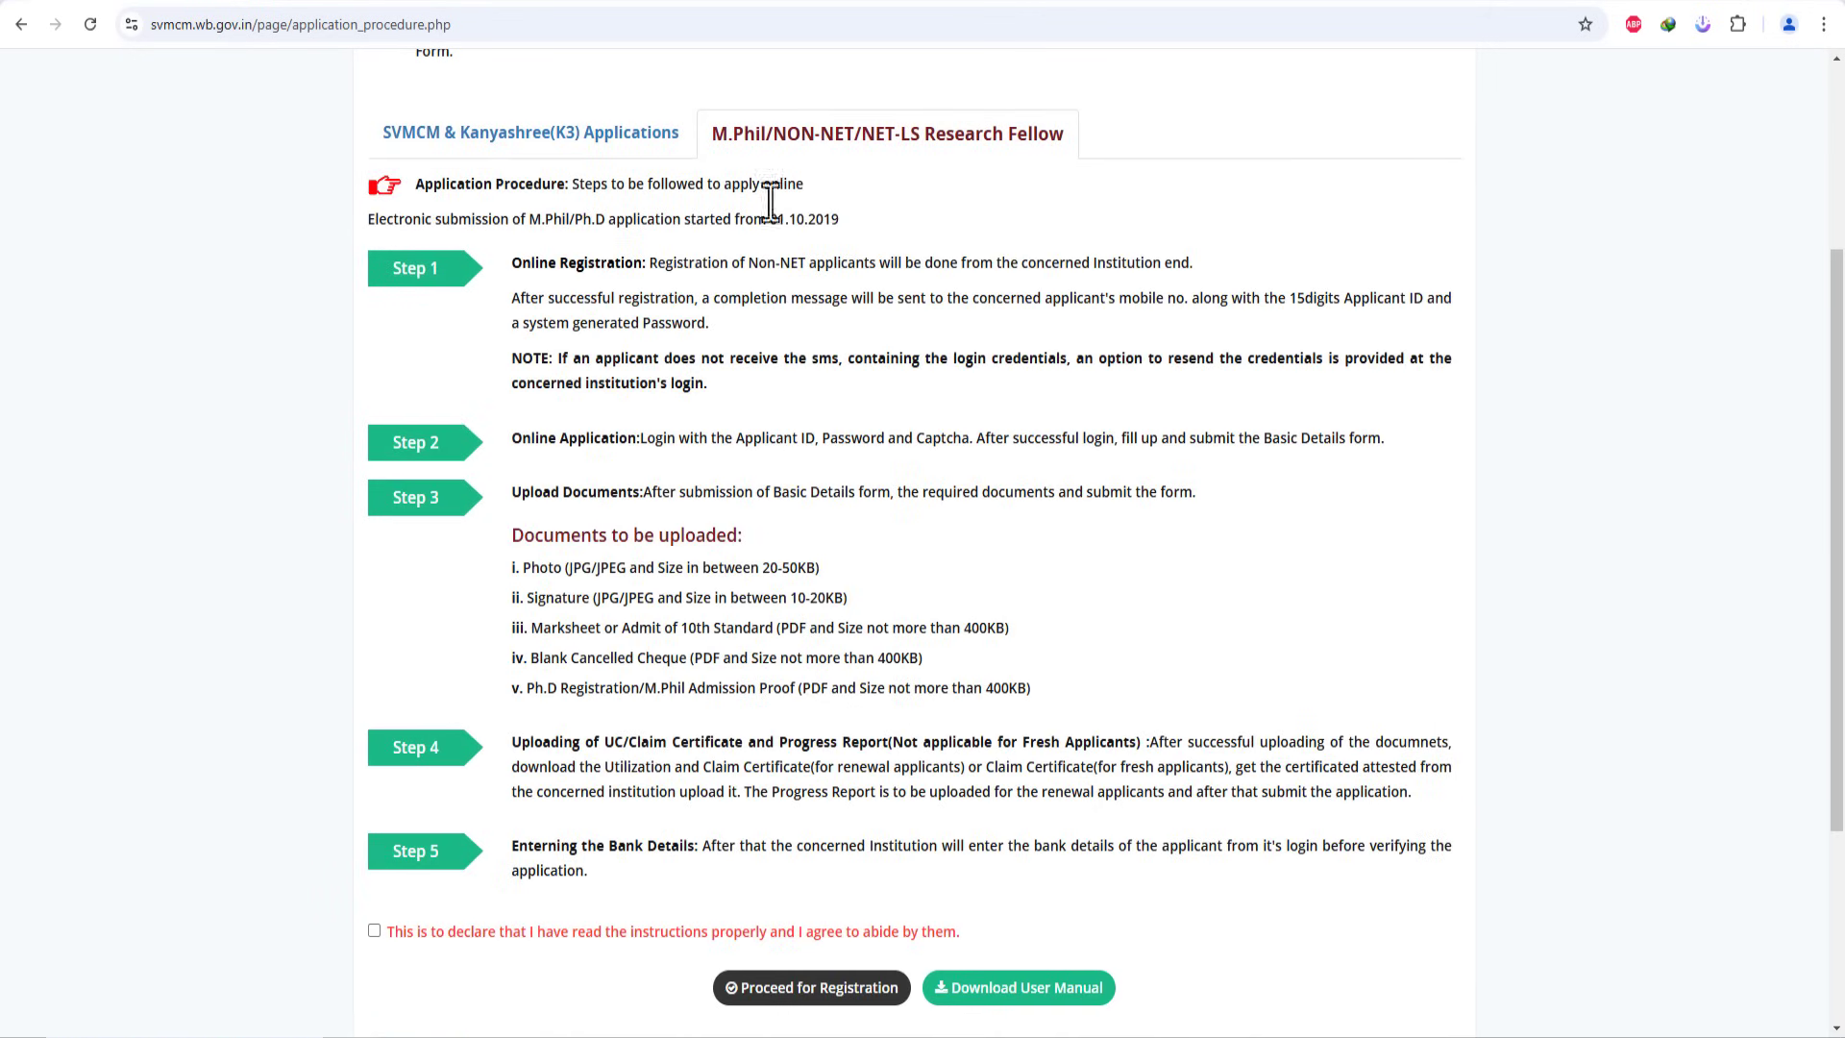
left_click(374, 931)
left_click(548, 136)
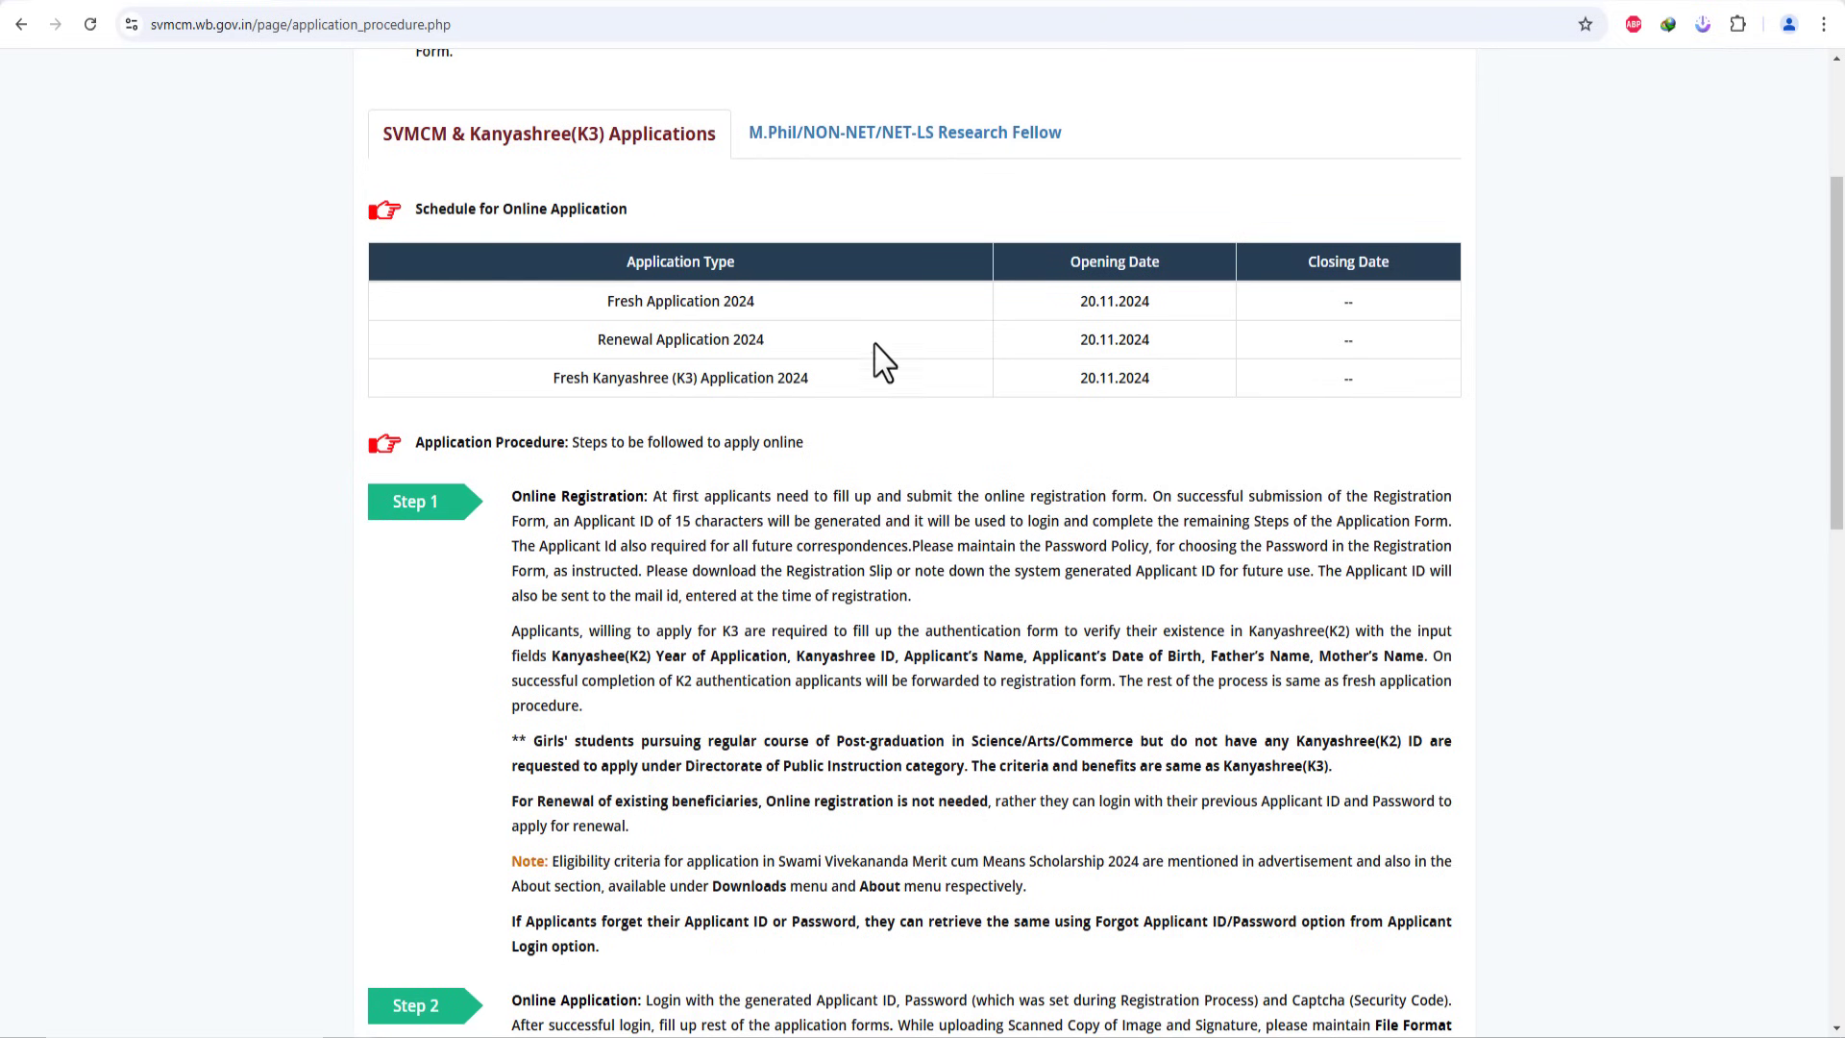
scroll(836, 486, "down", 12)
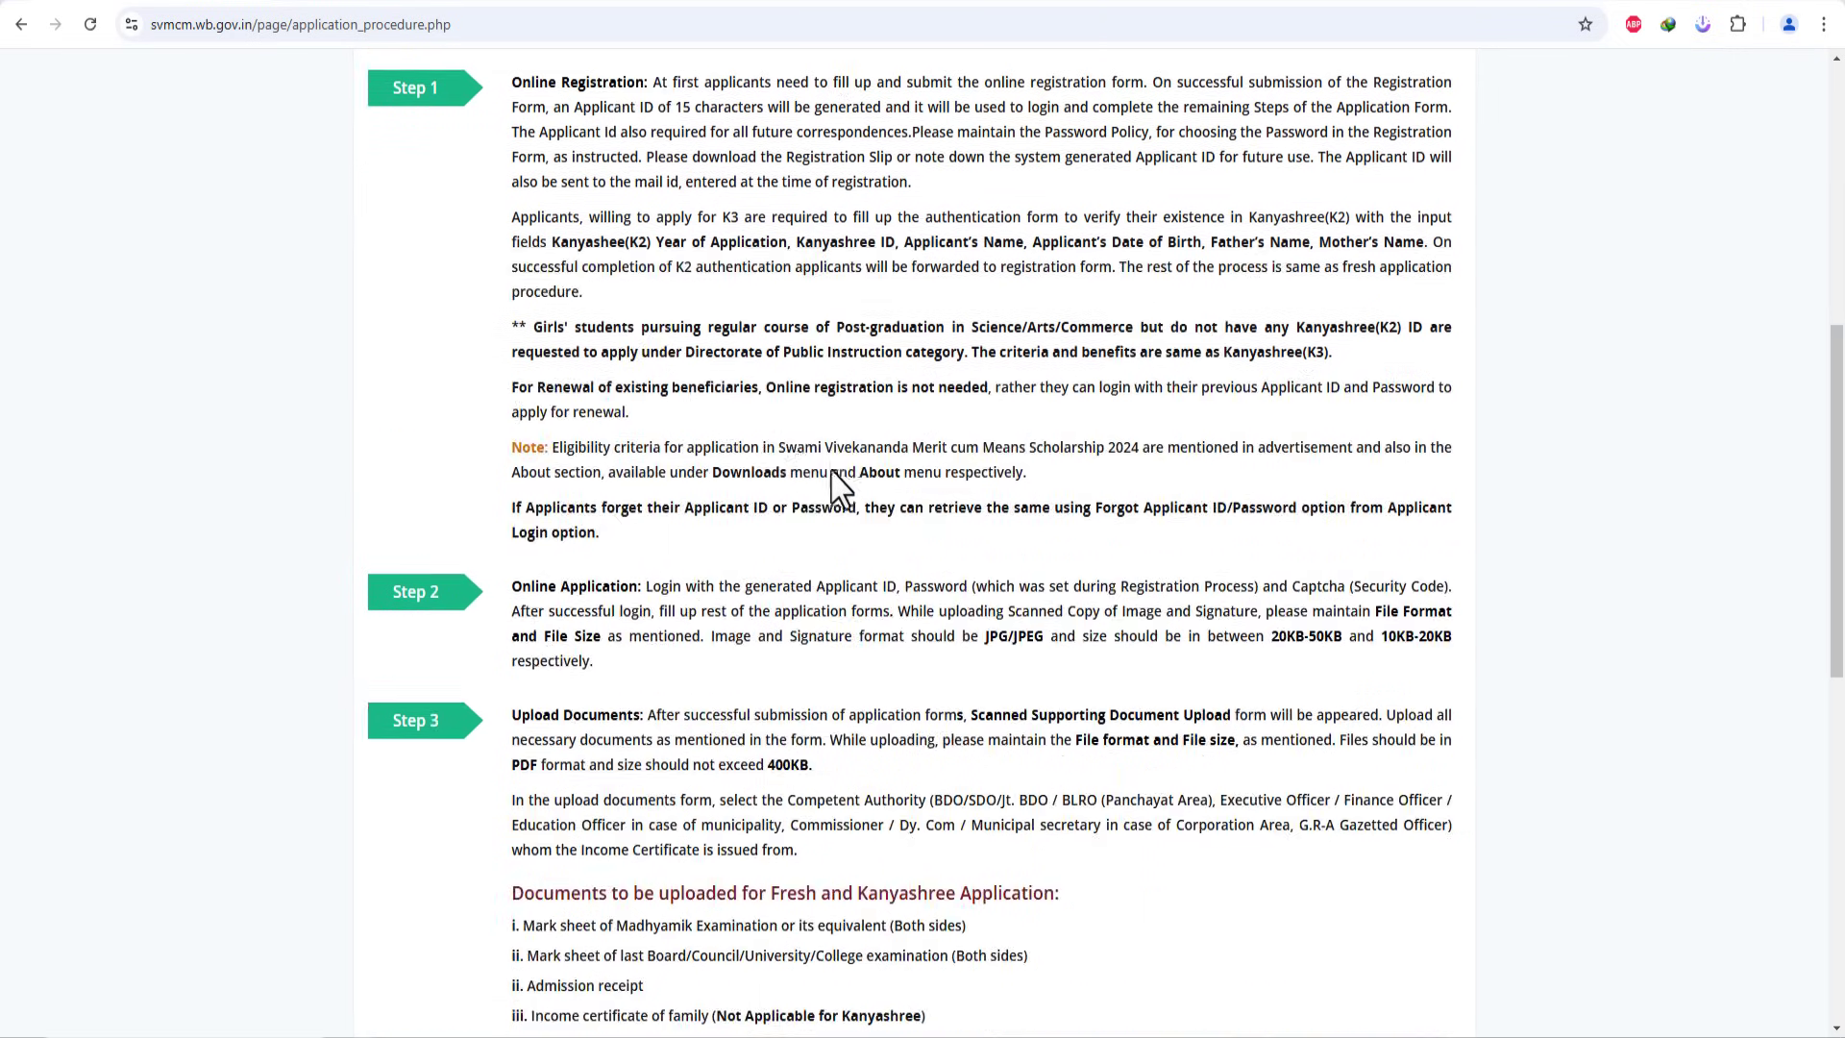
scroll(776, 471, "down", 3)
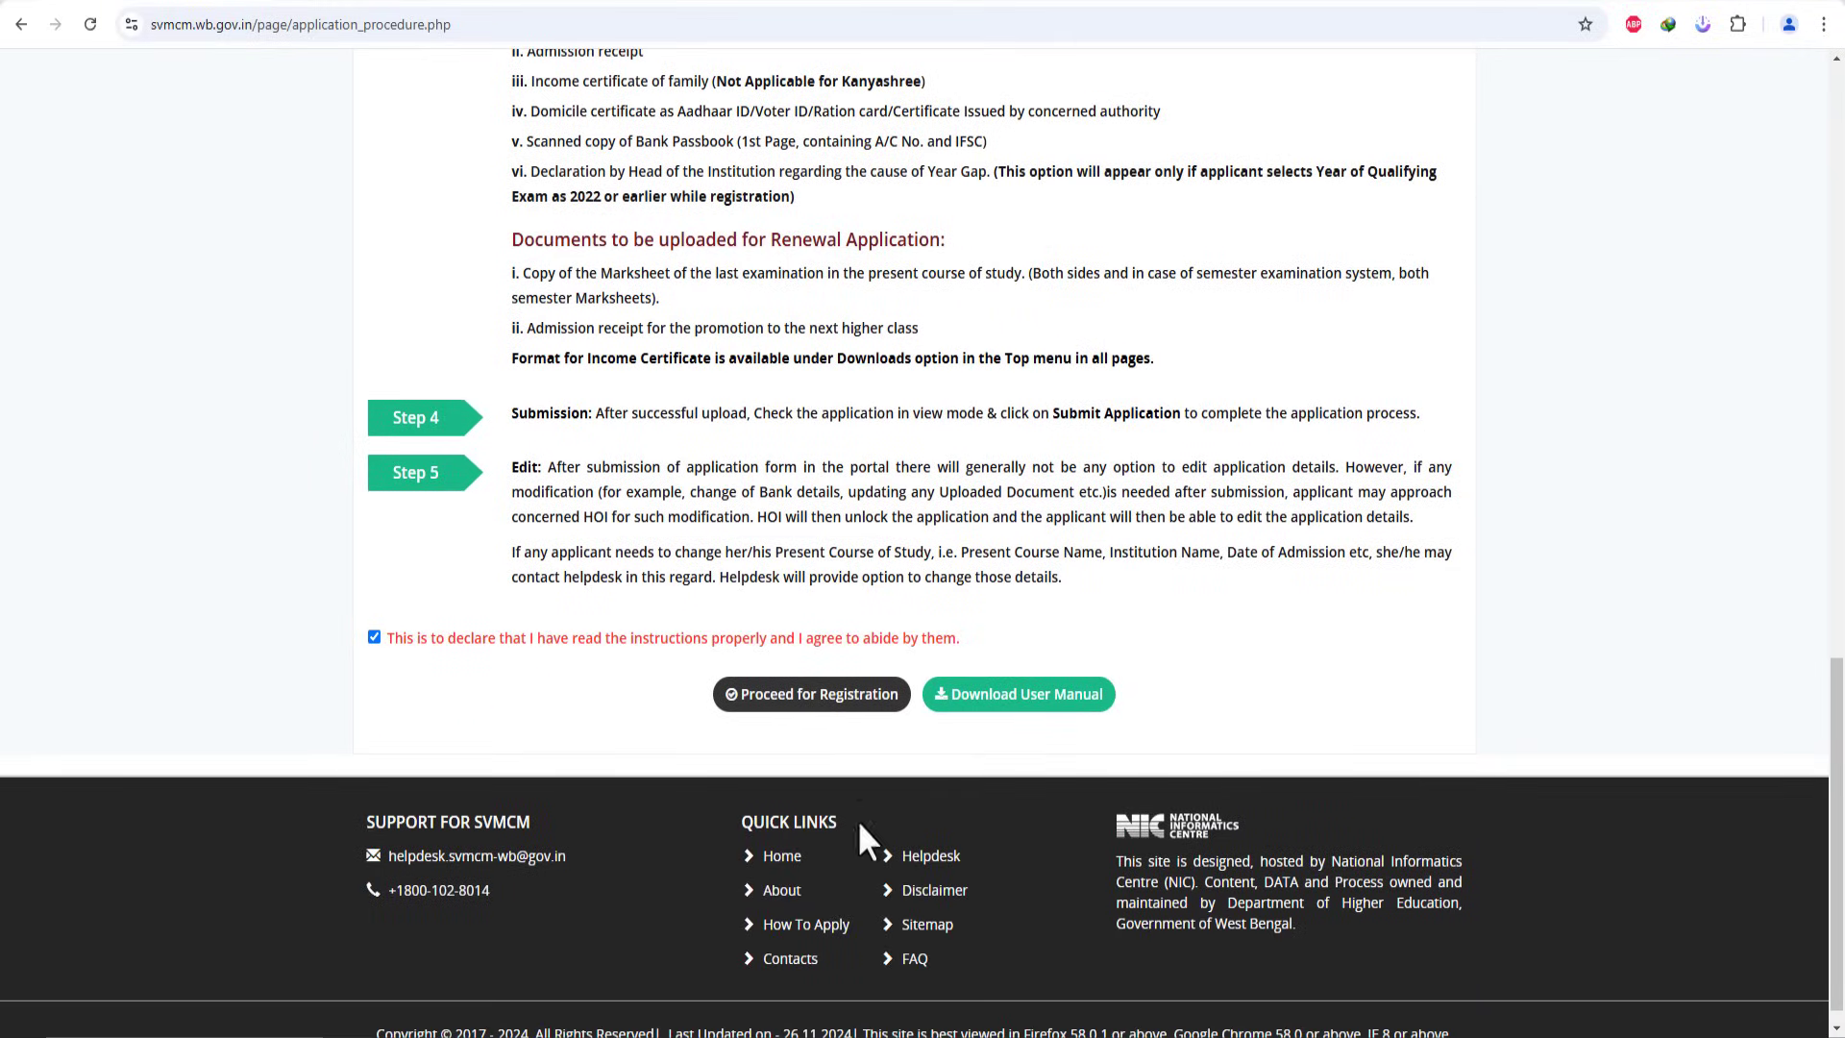
Step: Proceed for registration and close the minority-students notification popup
left_click(823, 722)
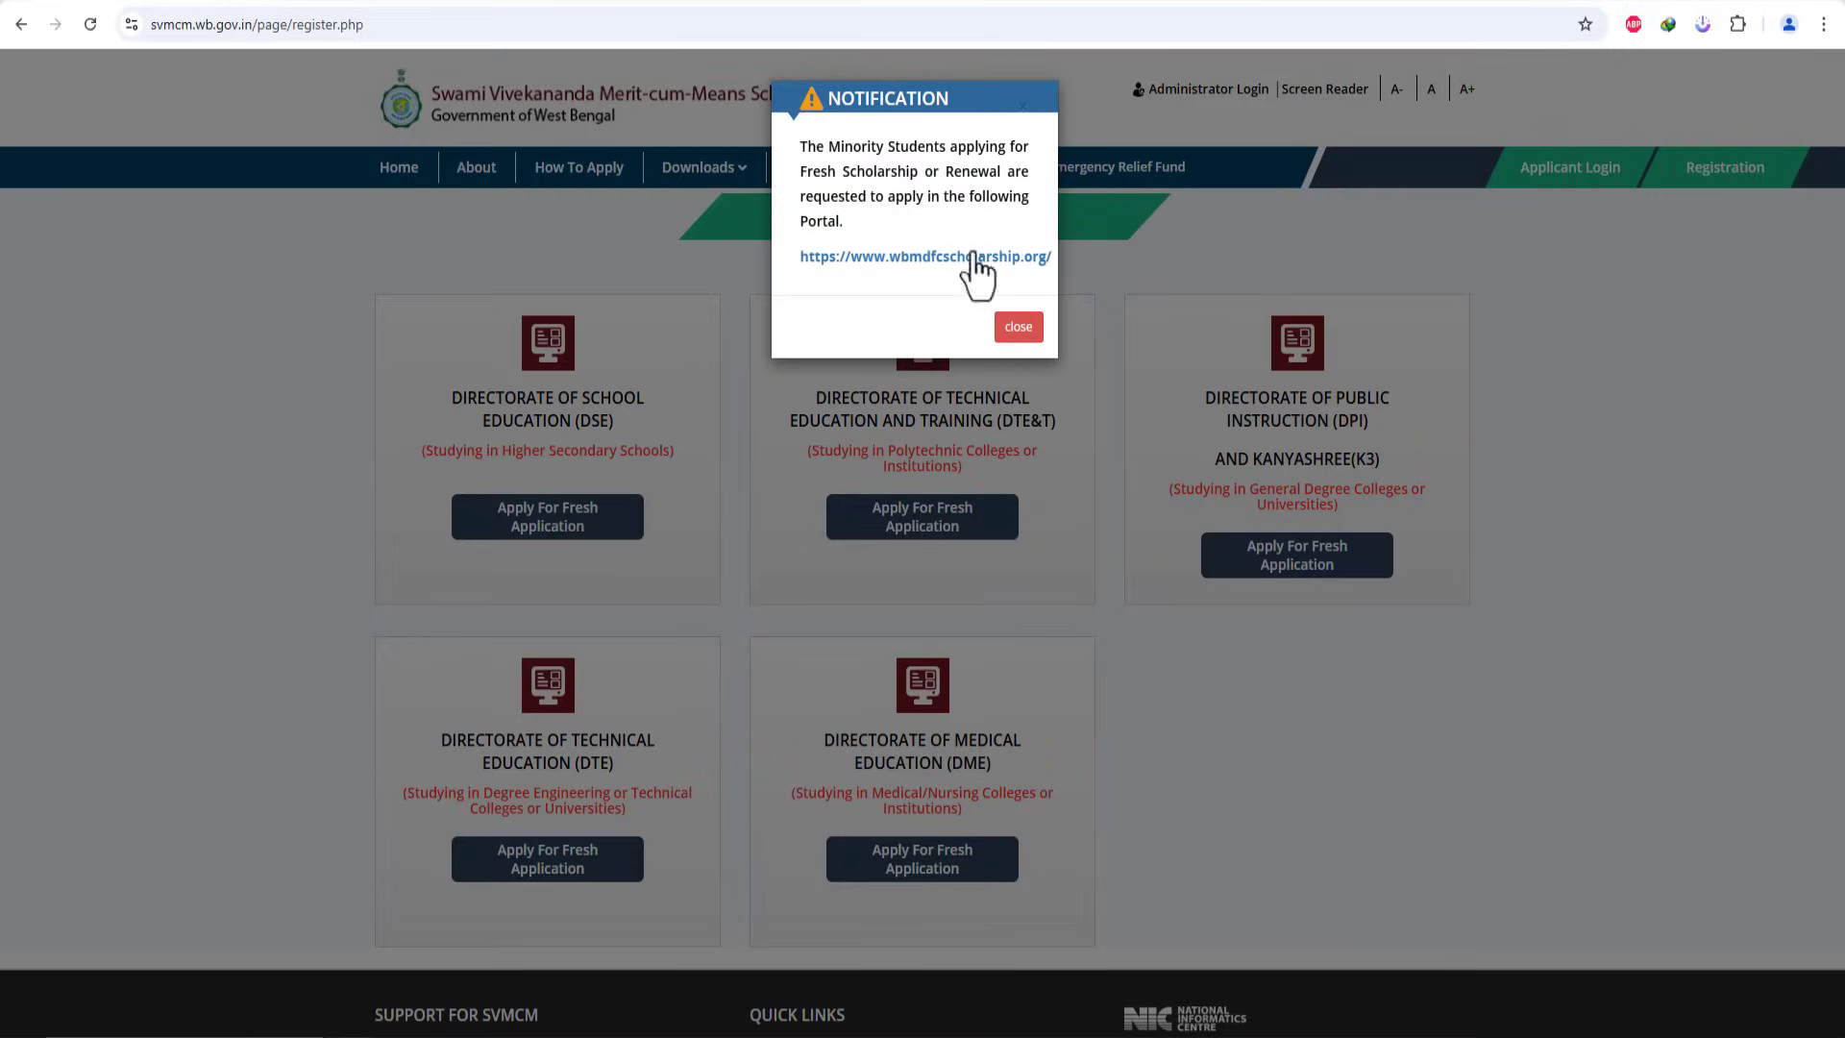
mouse_move(799, 144)
left_mouse_down()
mouse_move(1000, 218)
mouse_move(903, 217)
mouse_move(817, 146)
left_mouse_up()
left_click(890, 220)
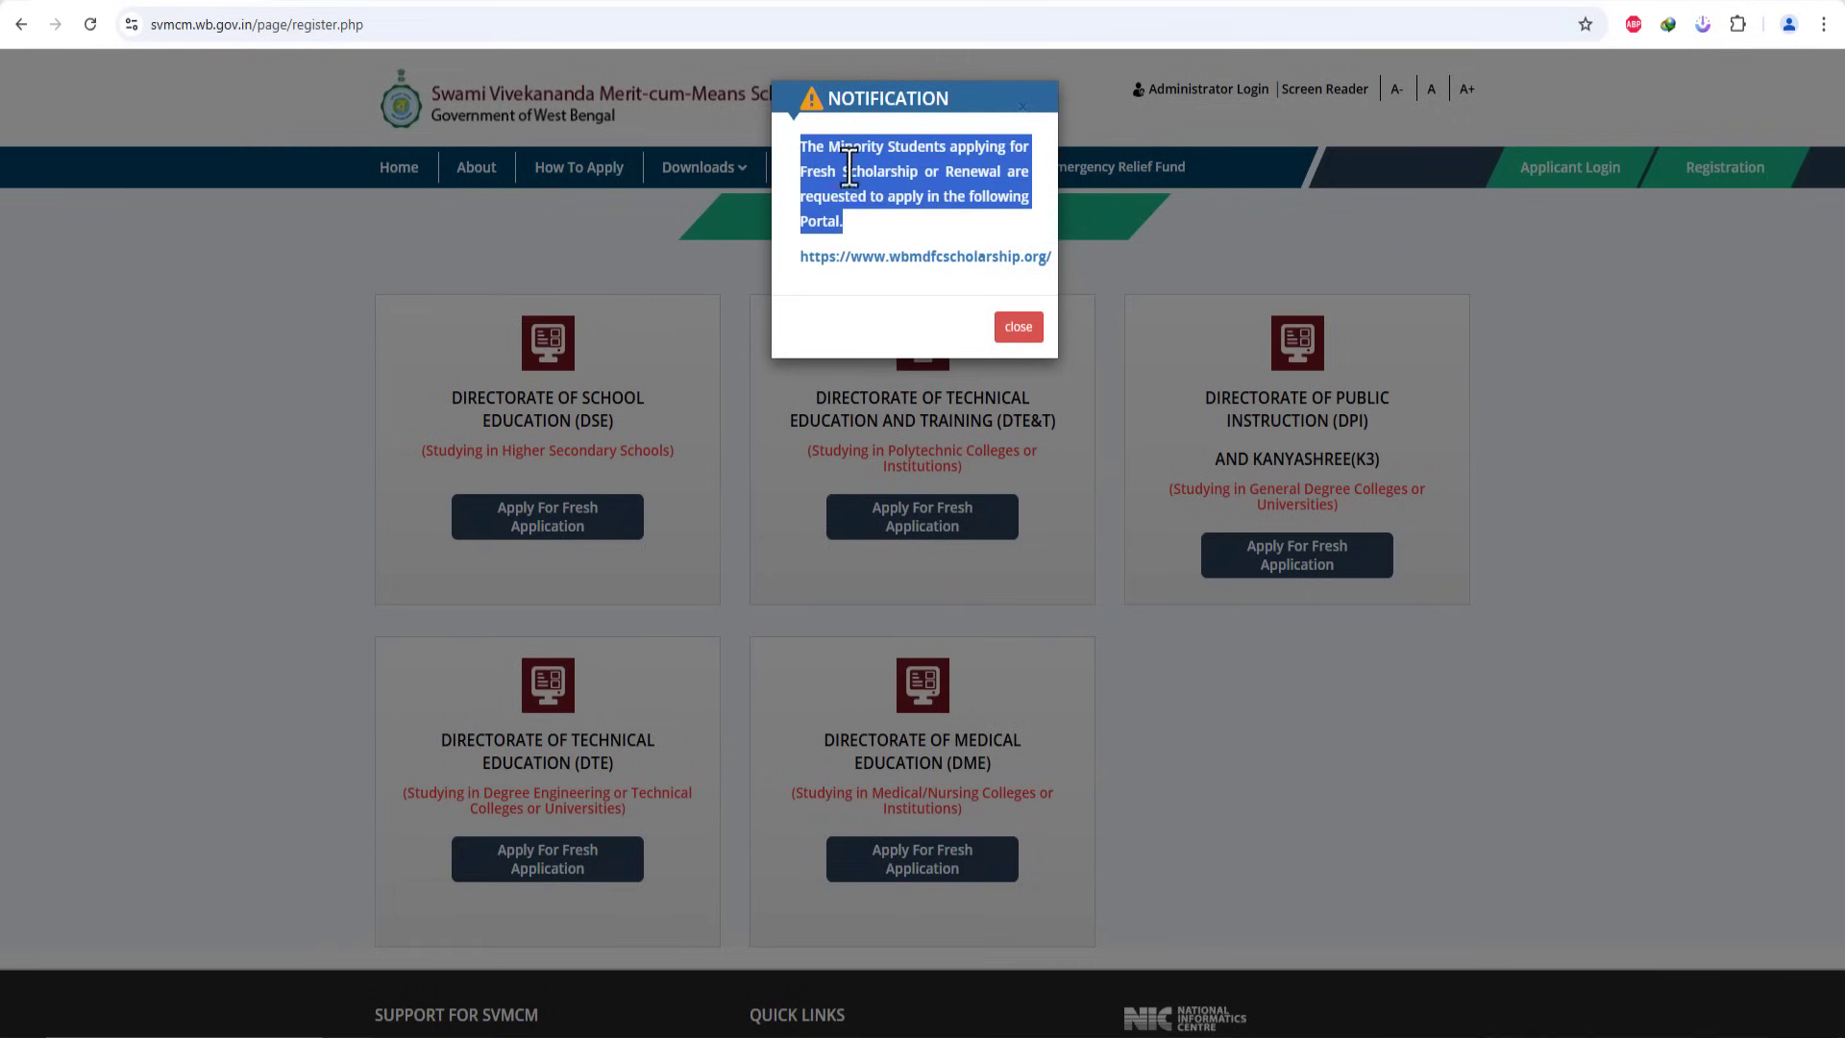
left_click(914, 193)
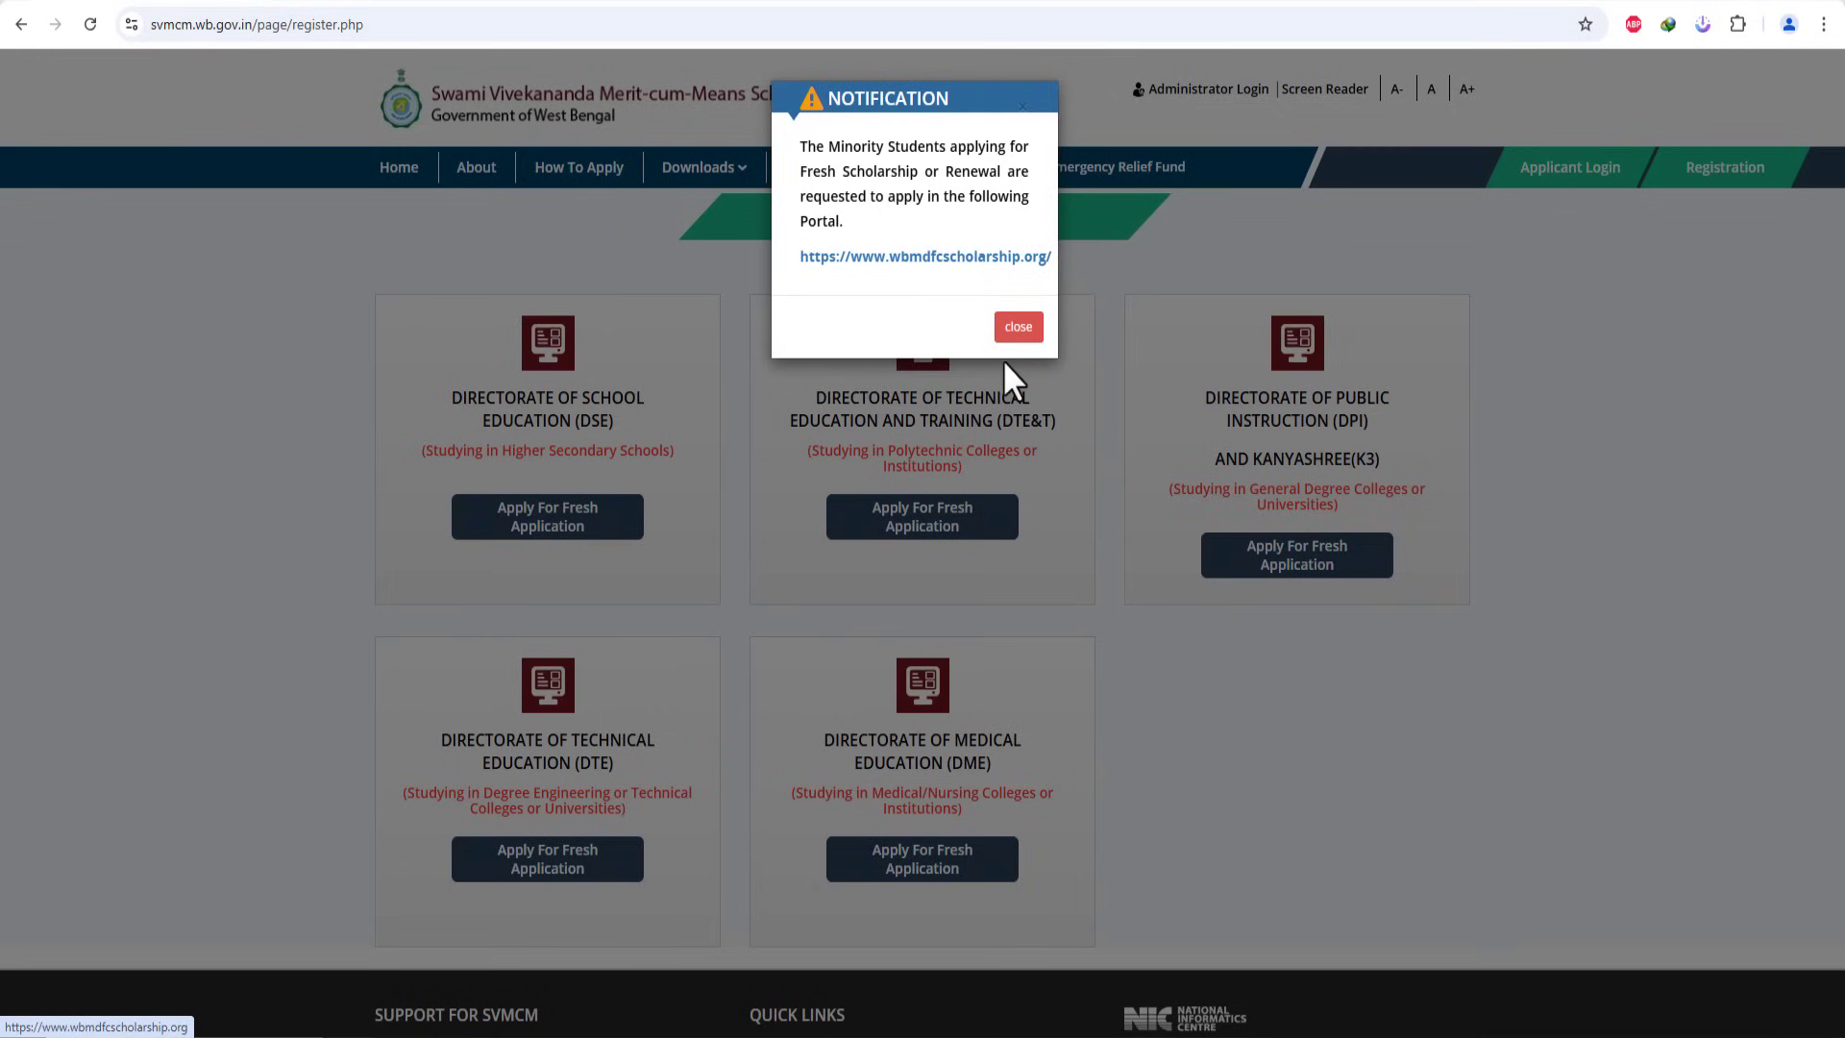
left_click(1015, 328)
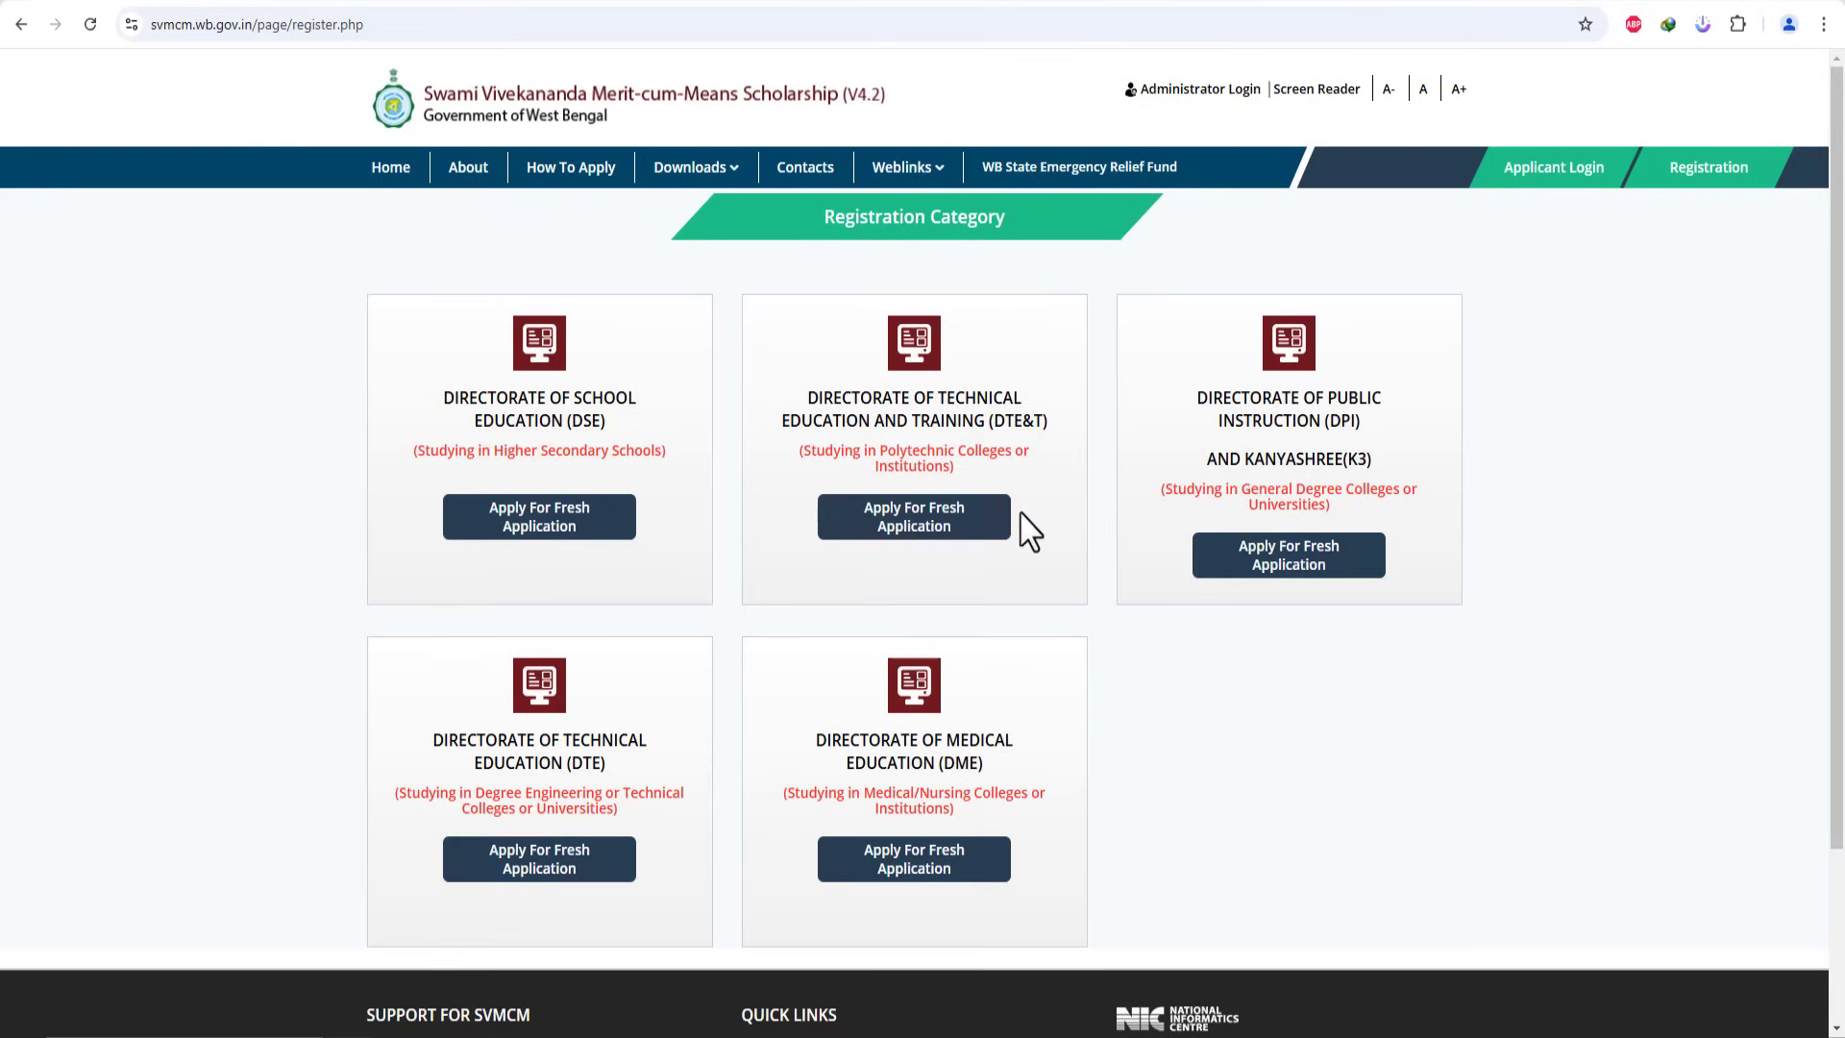
left_click_drag(811, 231, 1030, 238)
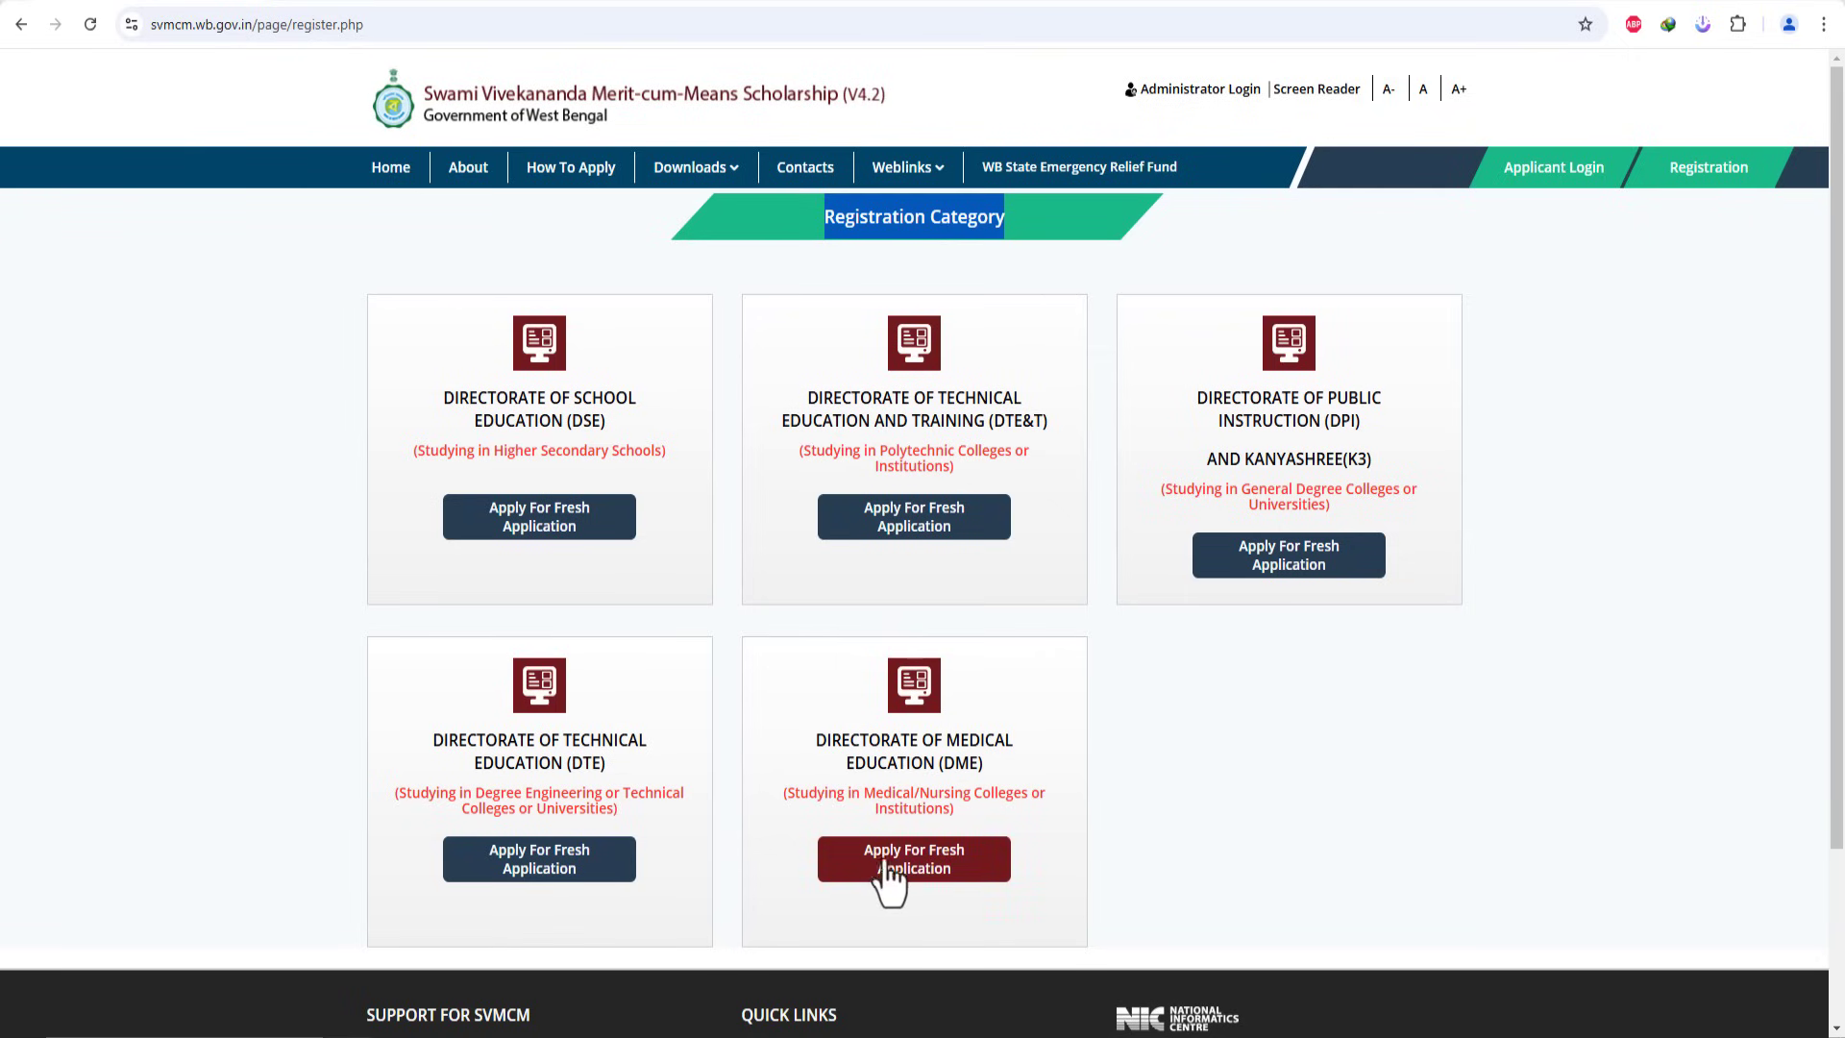
Step: Start a fresh scholarship application under the DPI directorate
left_click(1305, 567)
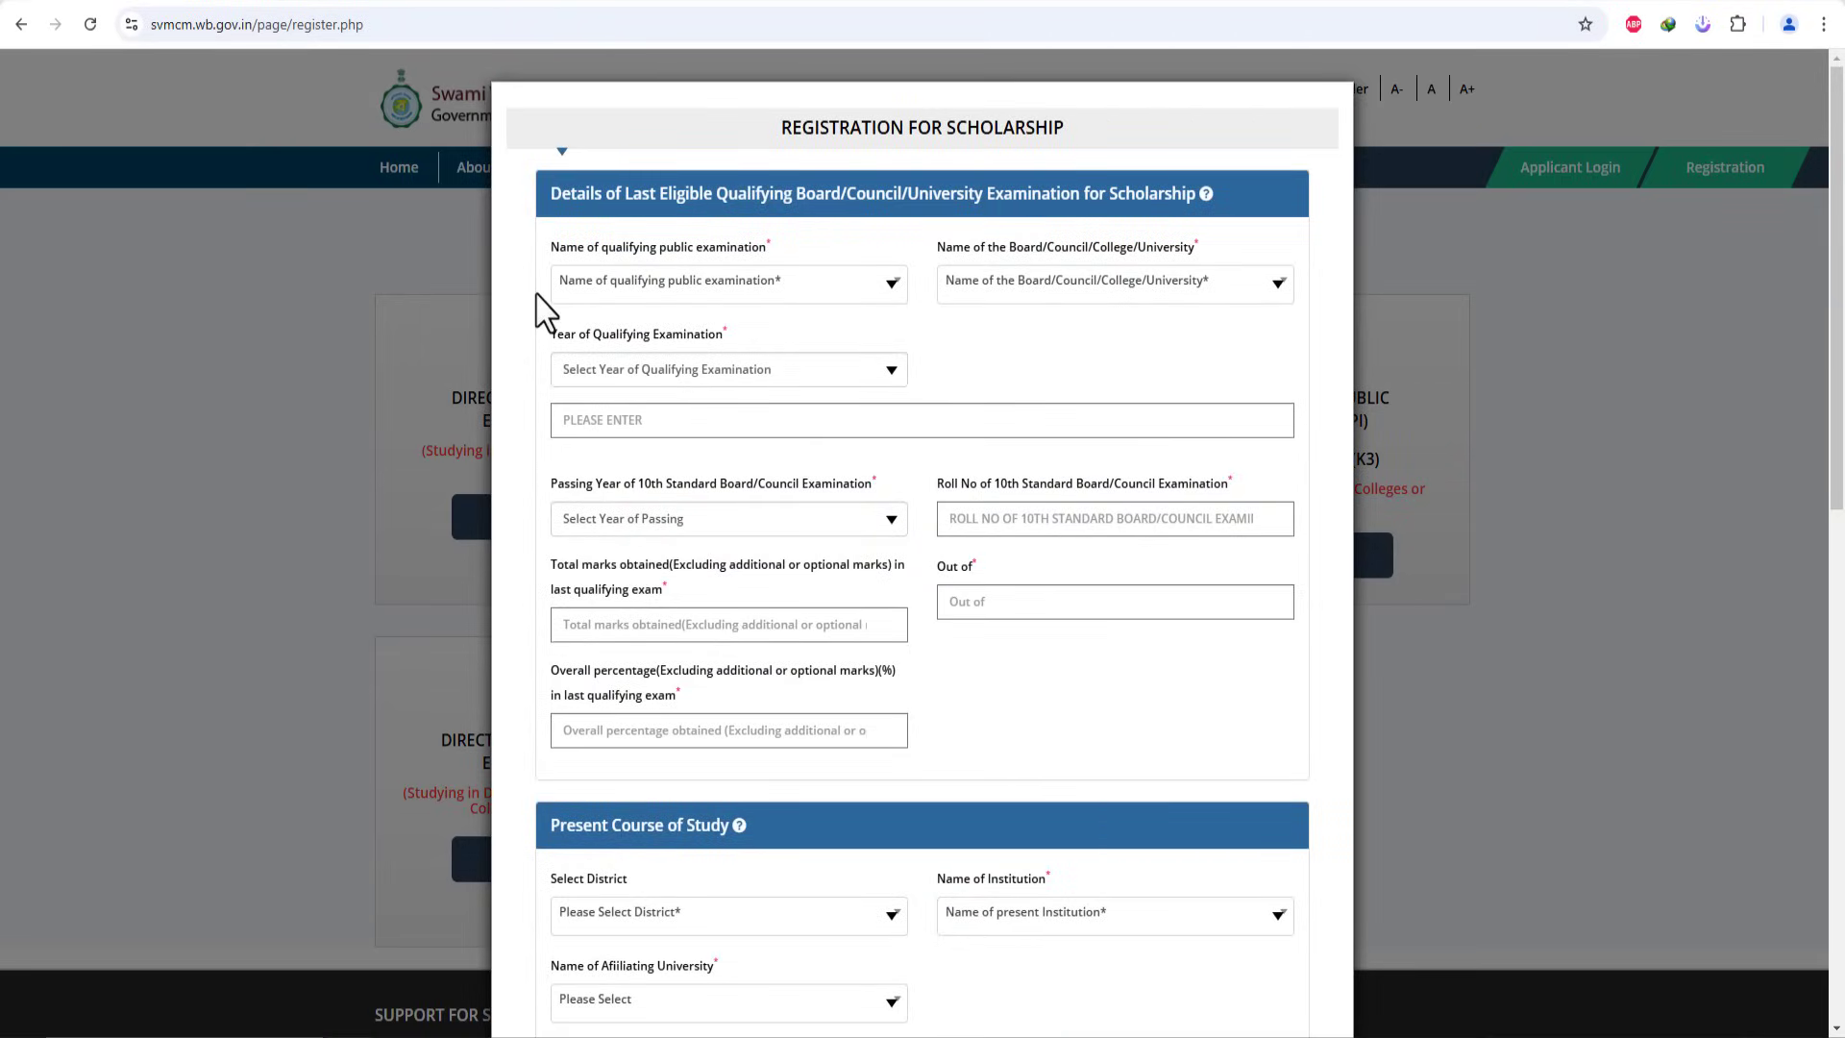
scroll(959, 515, "down", 6)
scroll(967, 535, "down", 6)
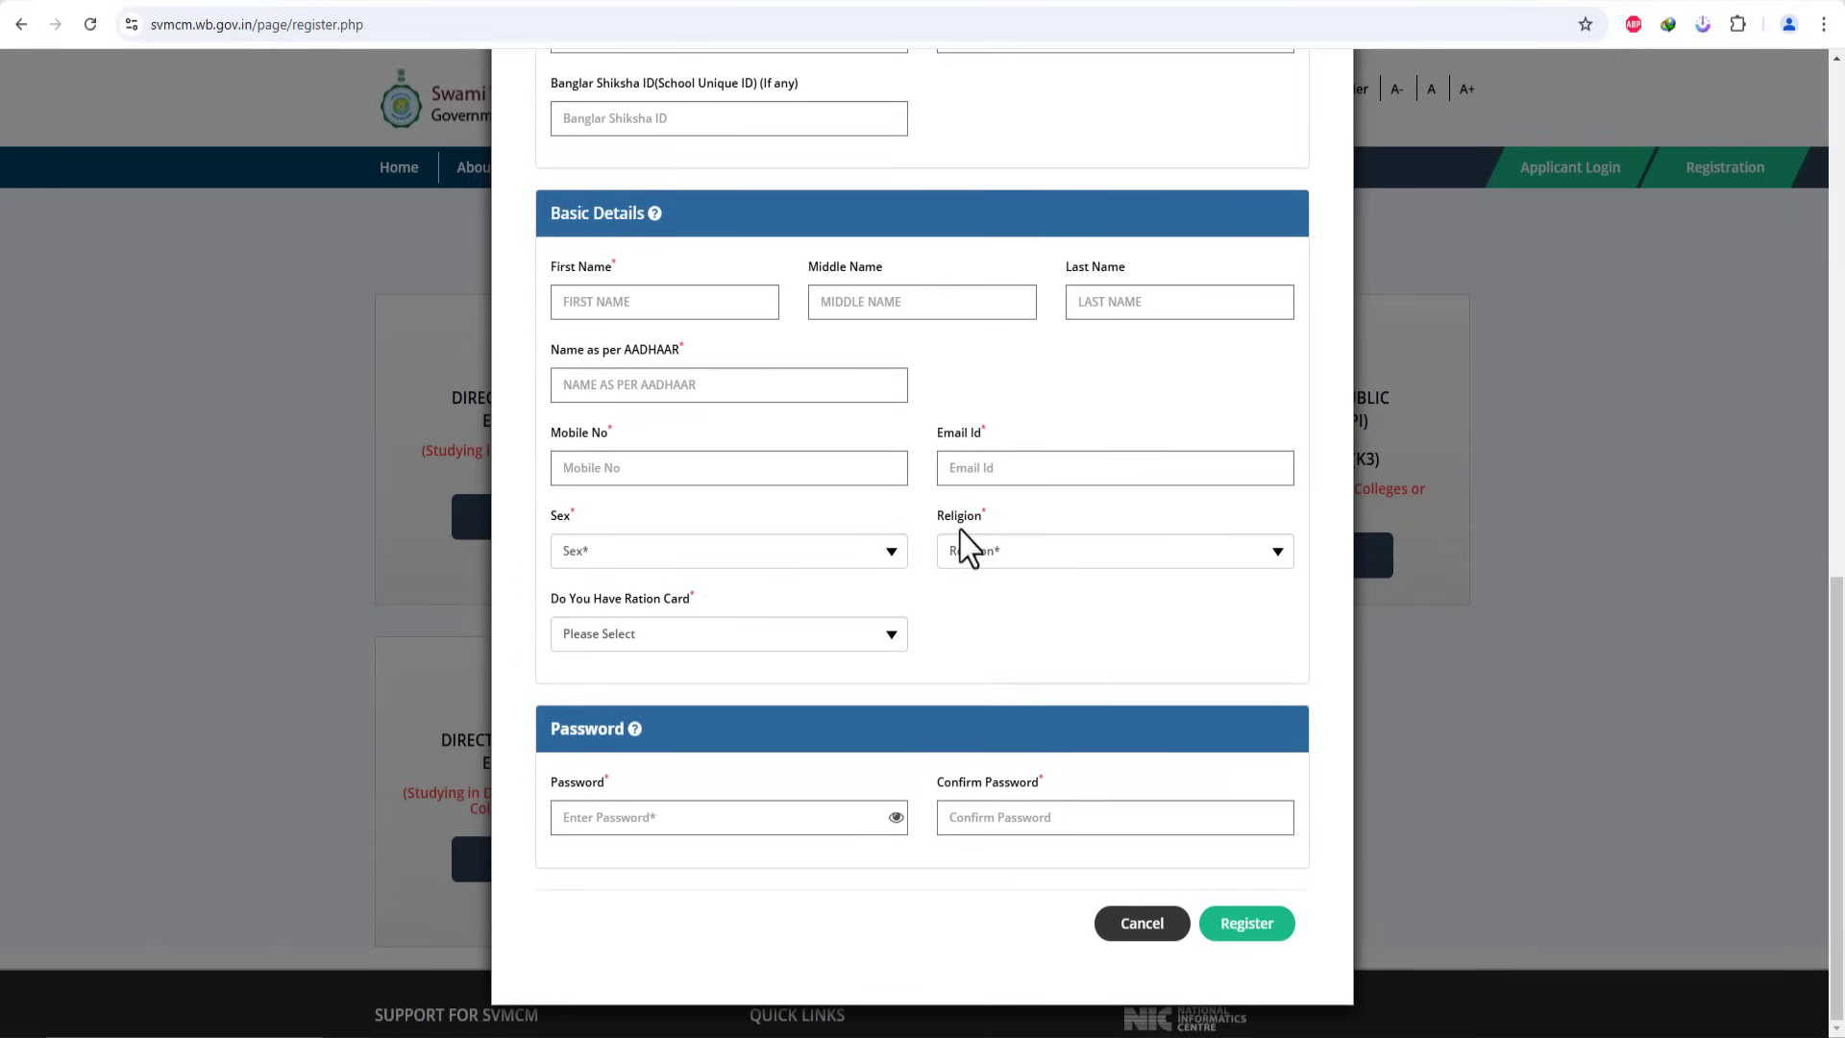
scroll(937, 547, "up", 10)
scroll(927, 500, "up", 2)
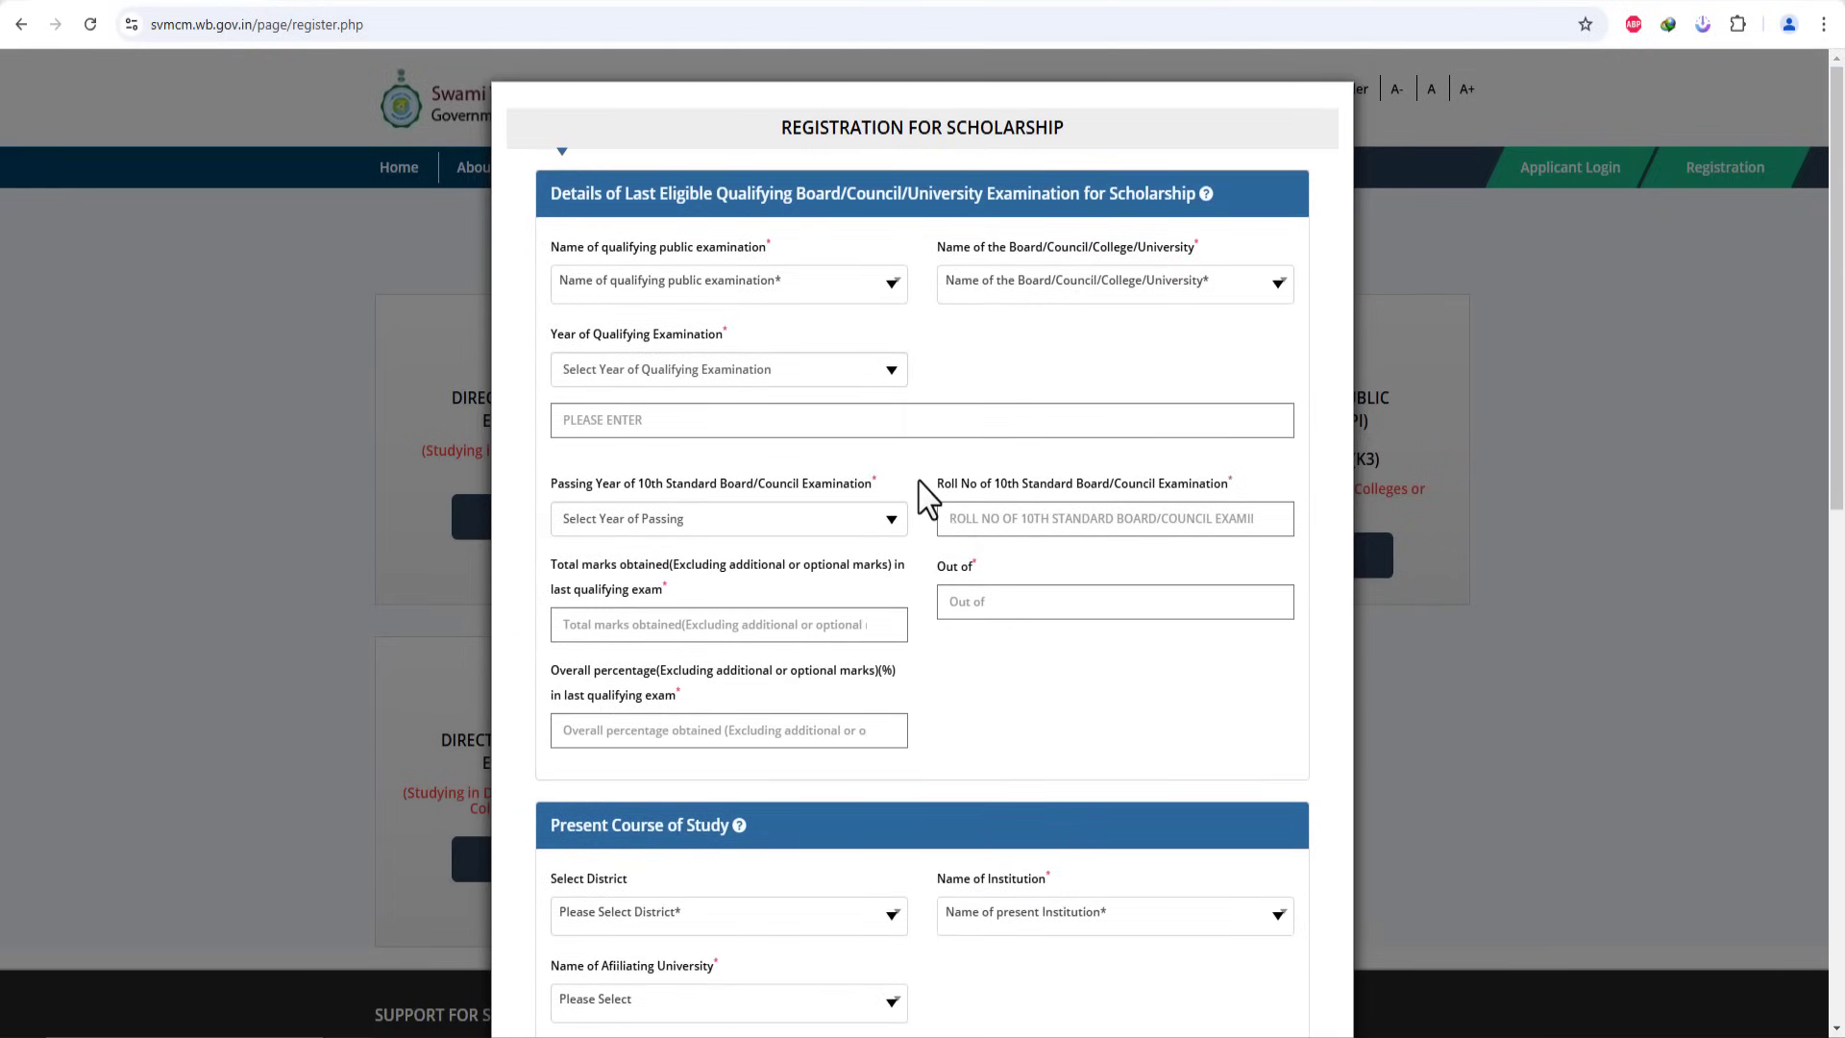
Step: Set the qualifying examination to B.A and the board/university to ADICHUNCHANAGIRI UNIVERSITY
left_click(754, 286)
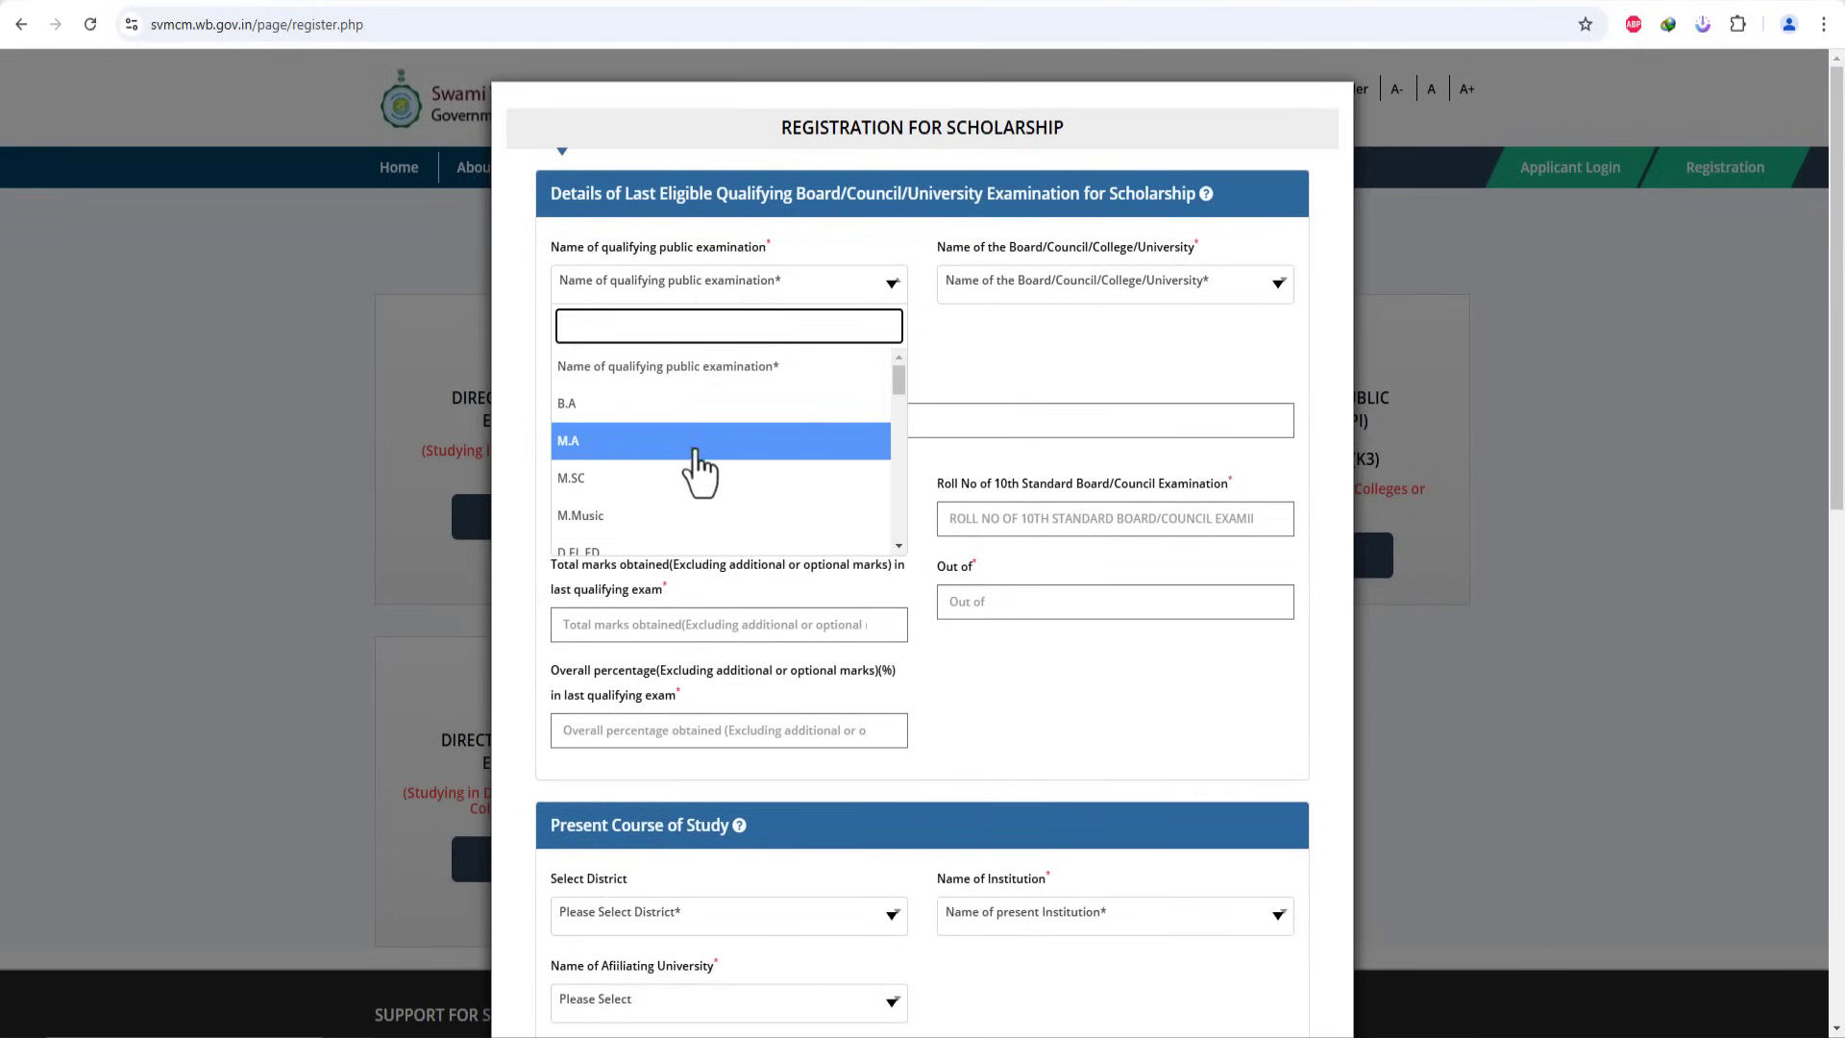
left_click(680, 404)
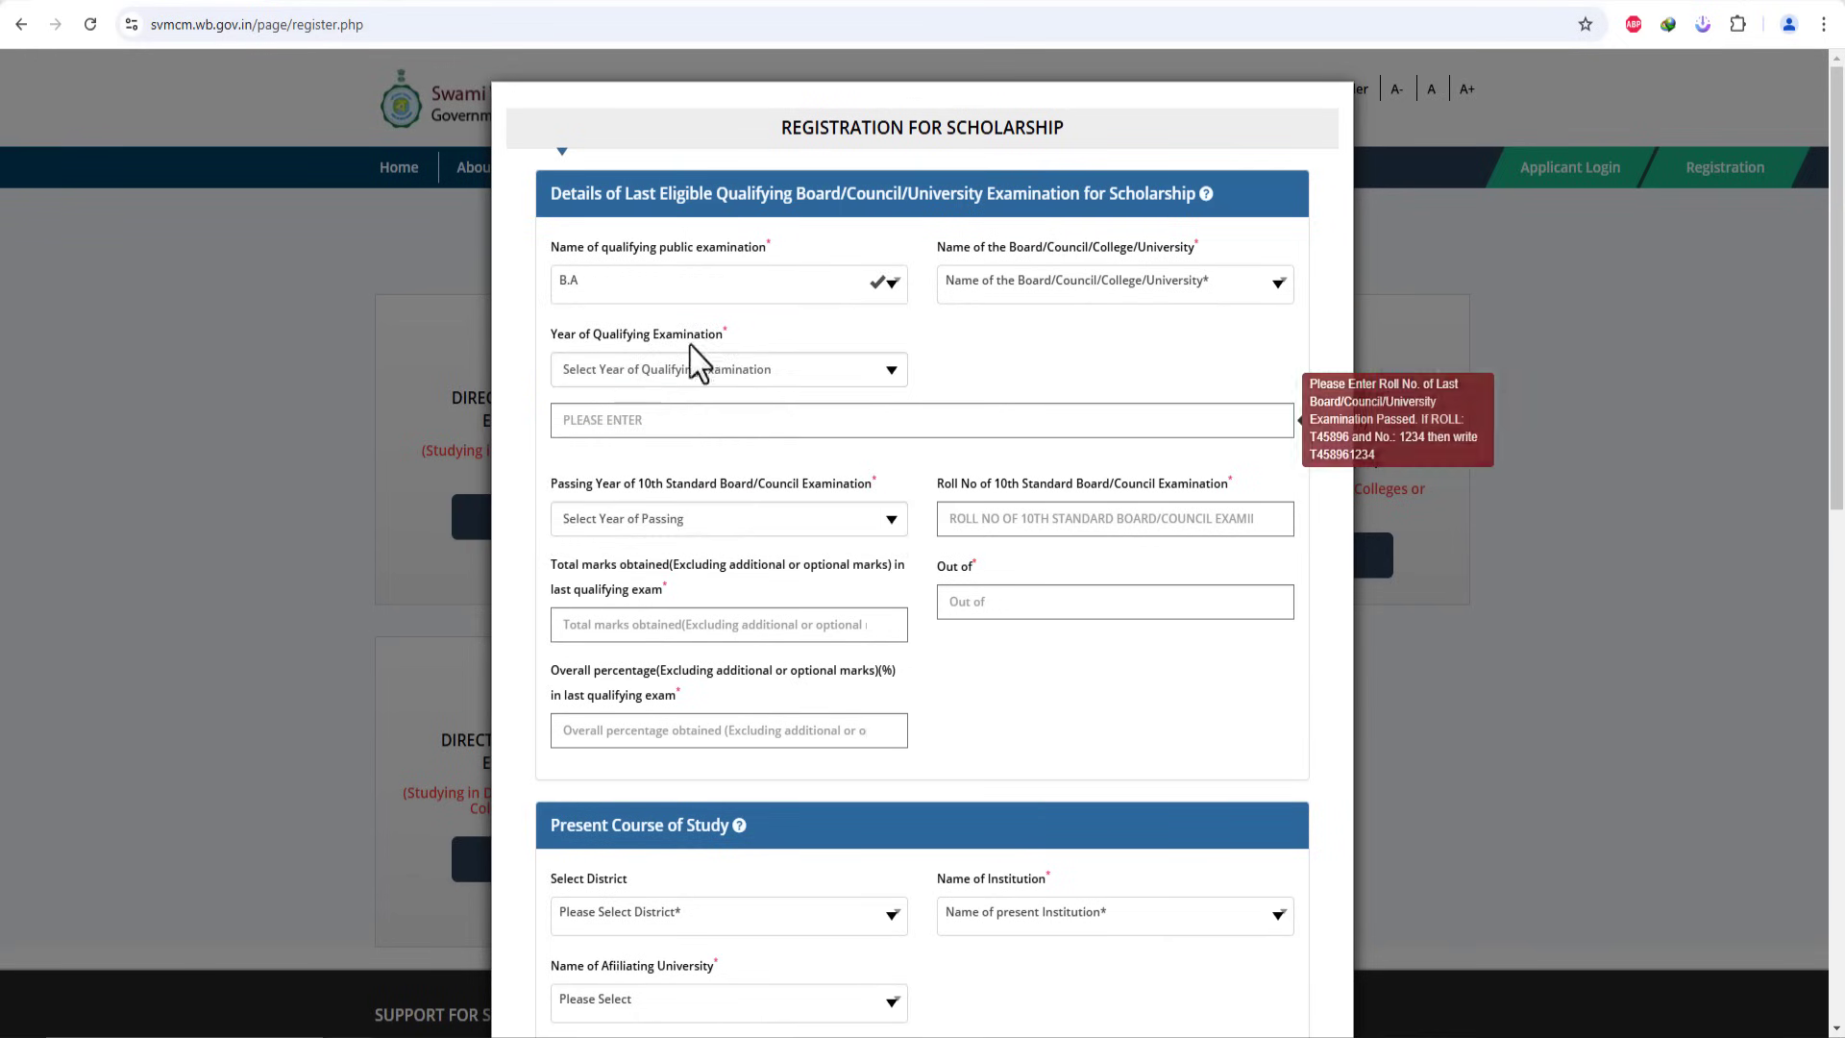
left_click(1177, 307)
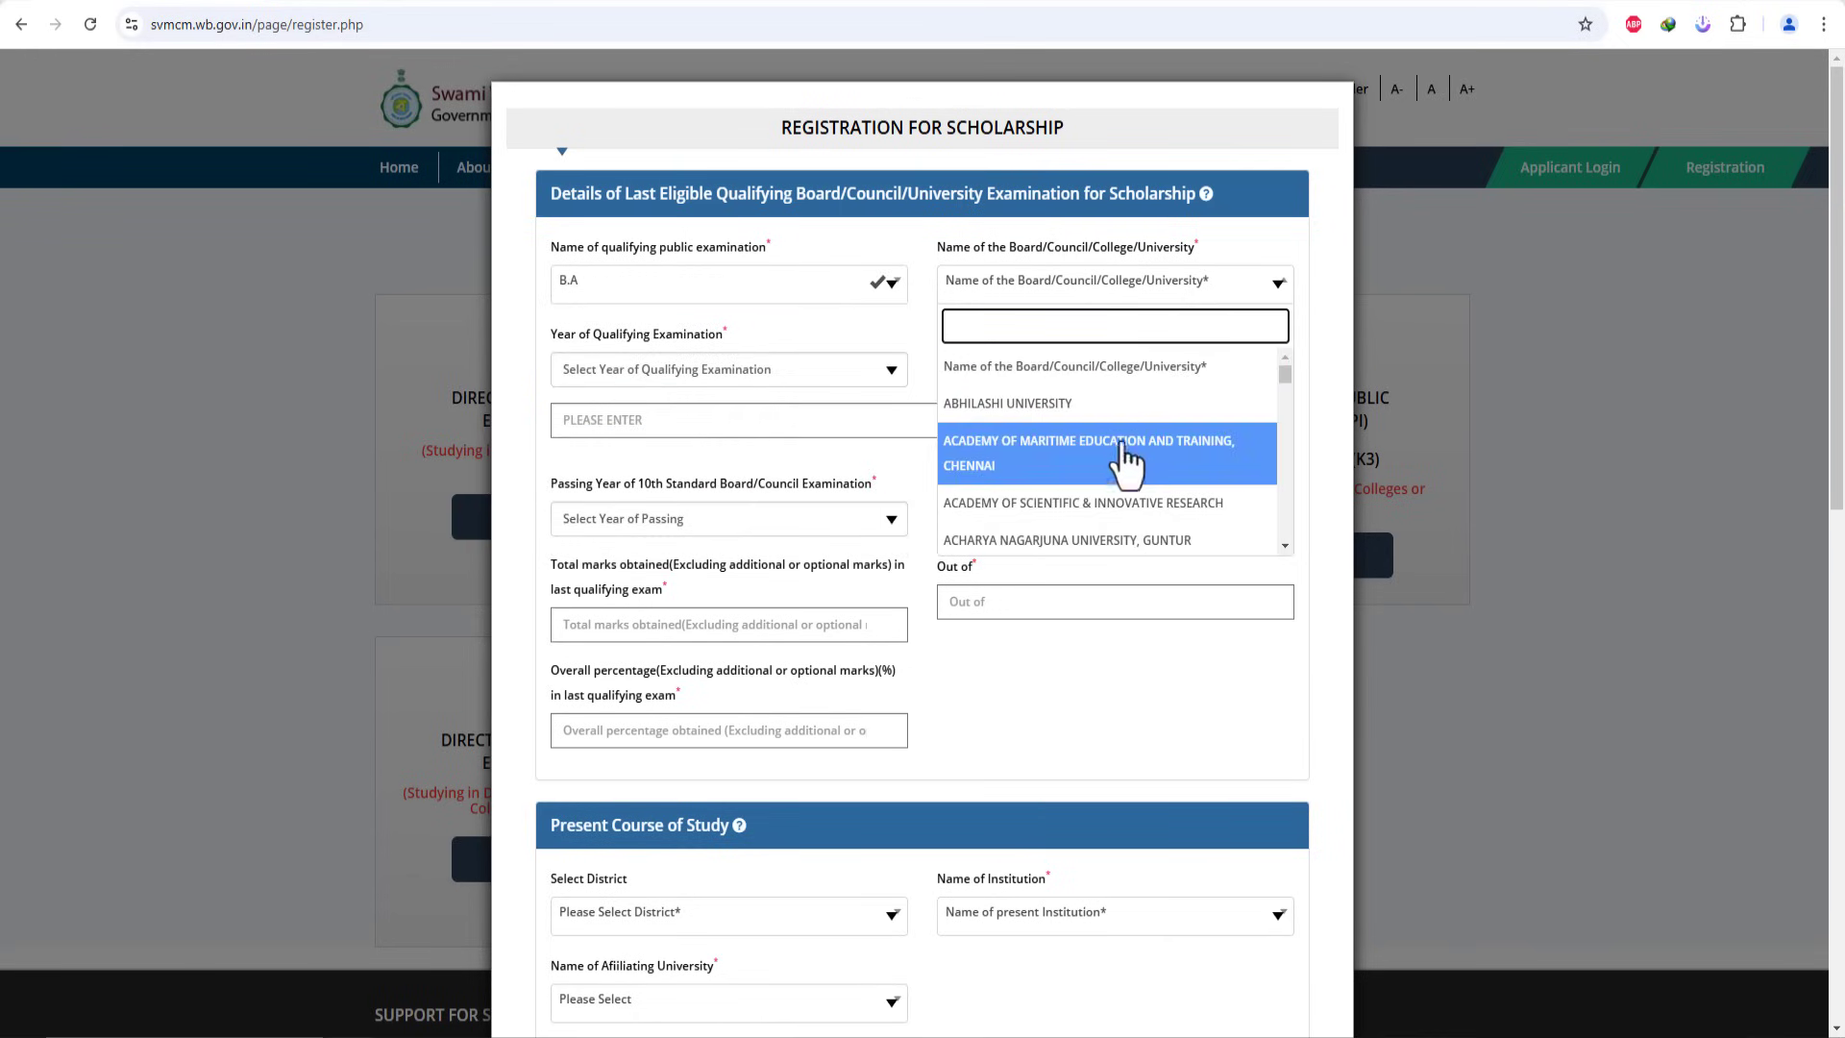
scroll(1132, 494, "down", 1)
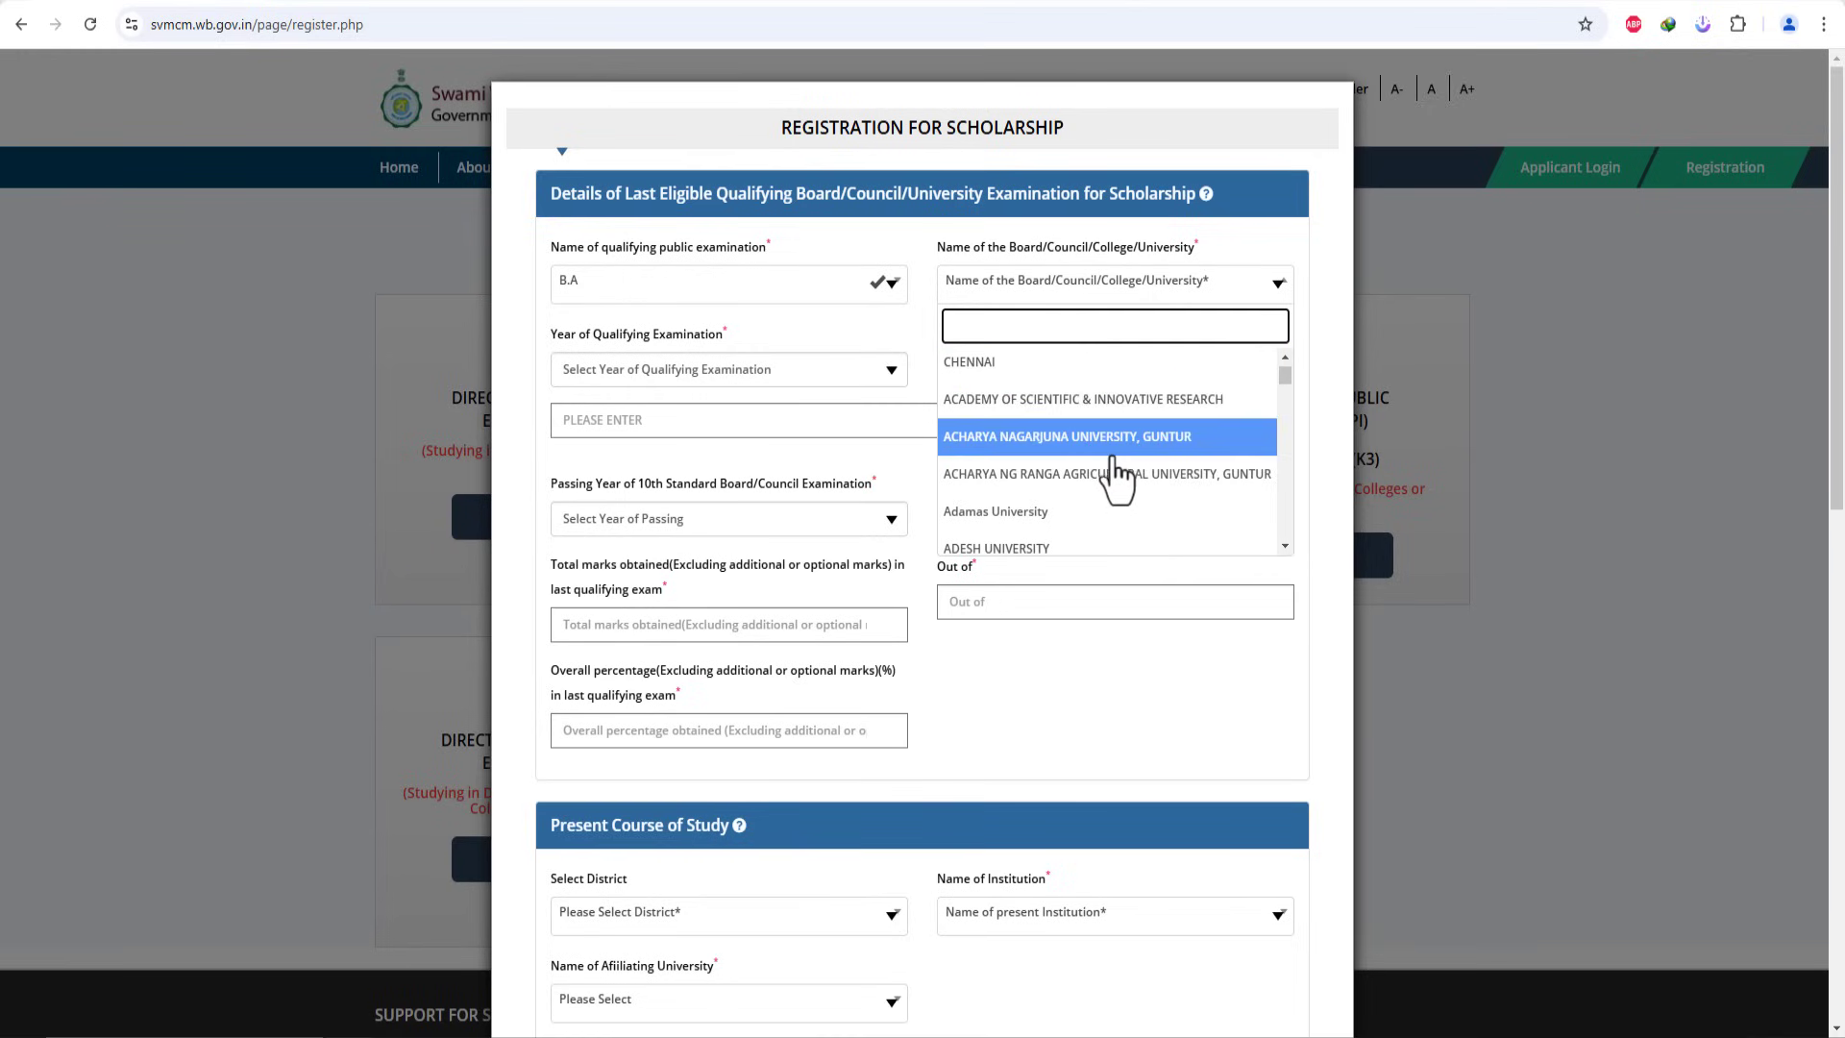
scroll(1062, 514, "down", 1)
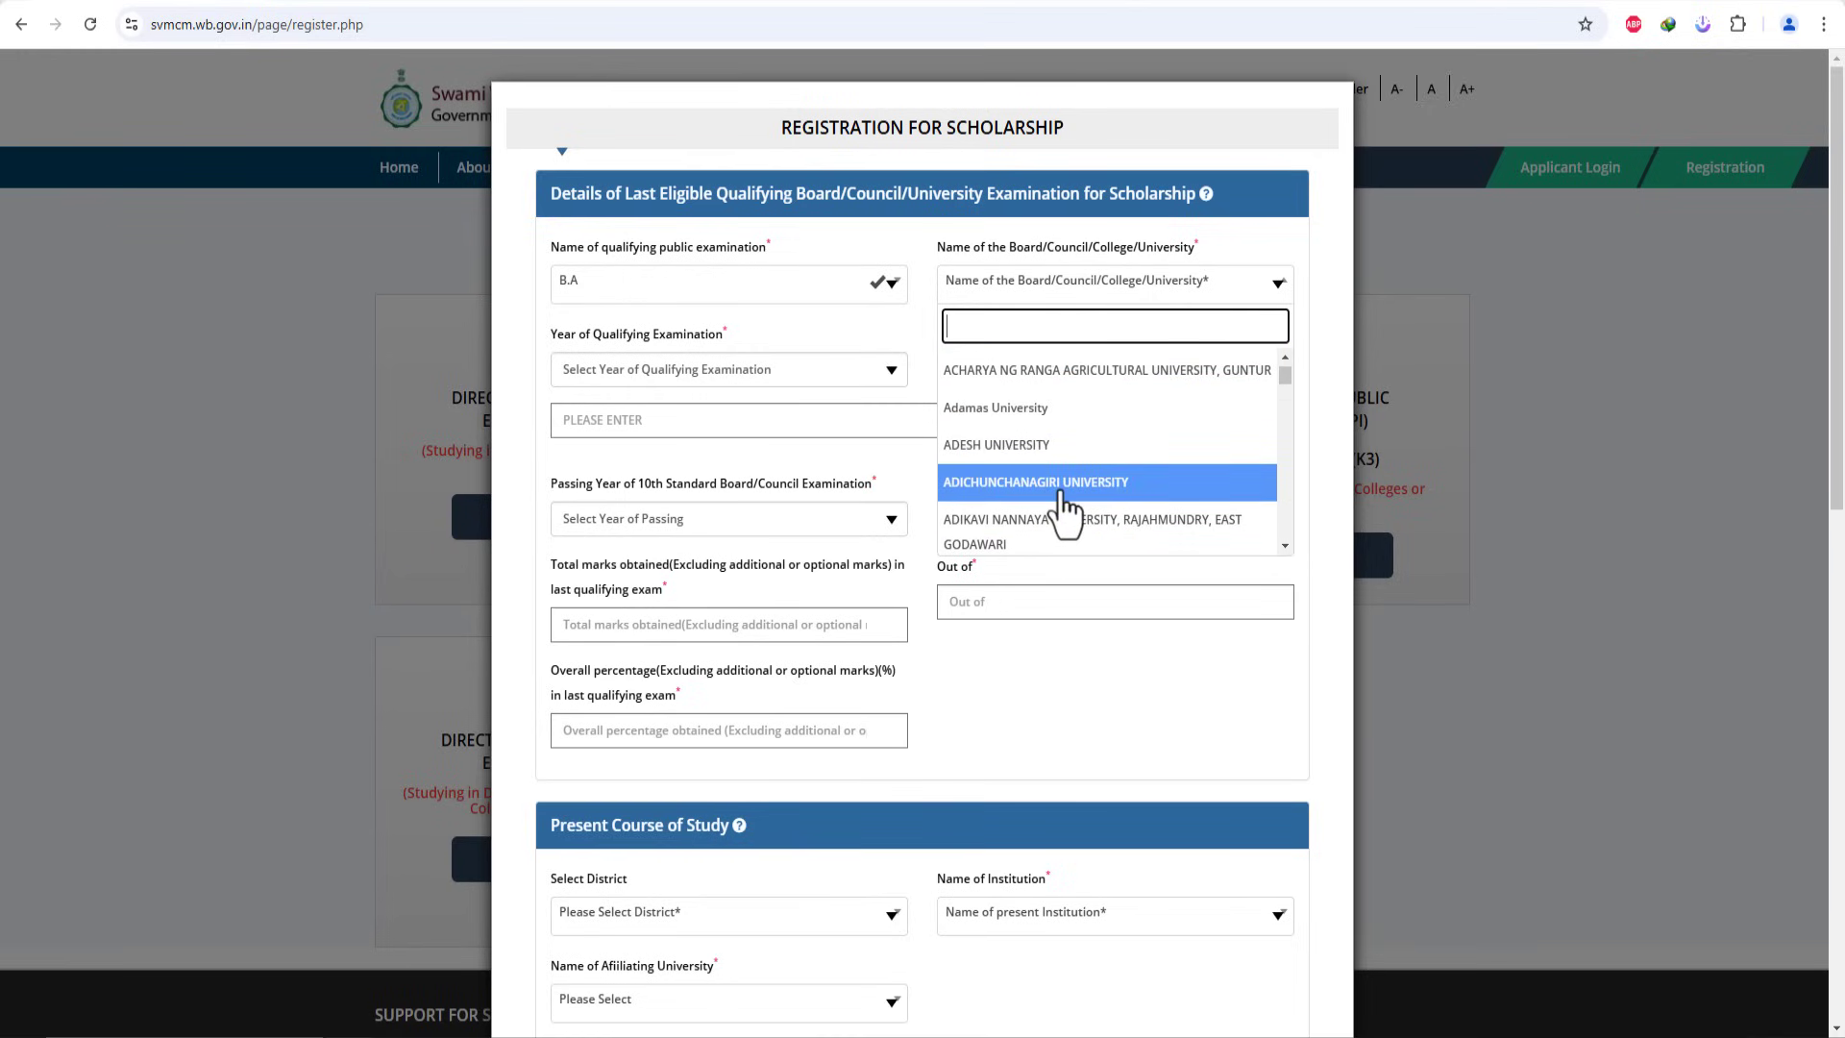
left_click(1062, 488)
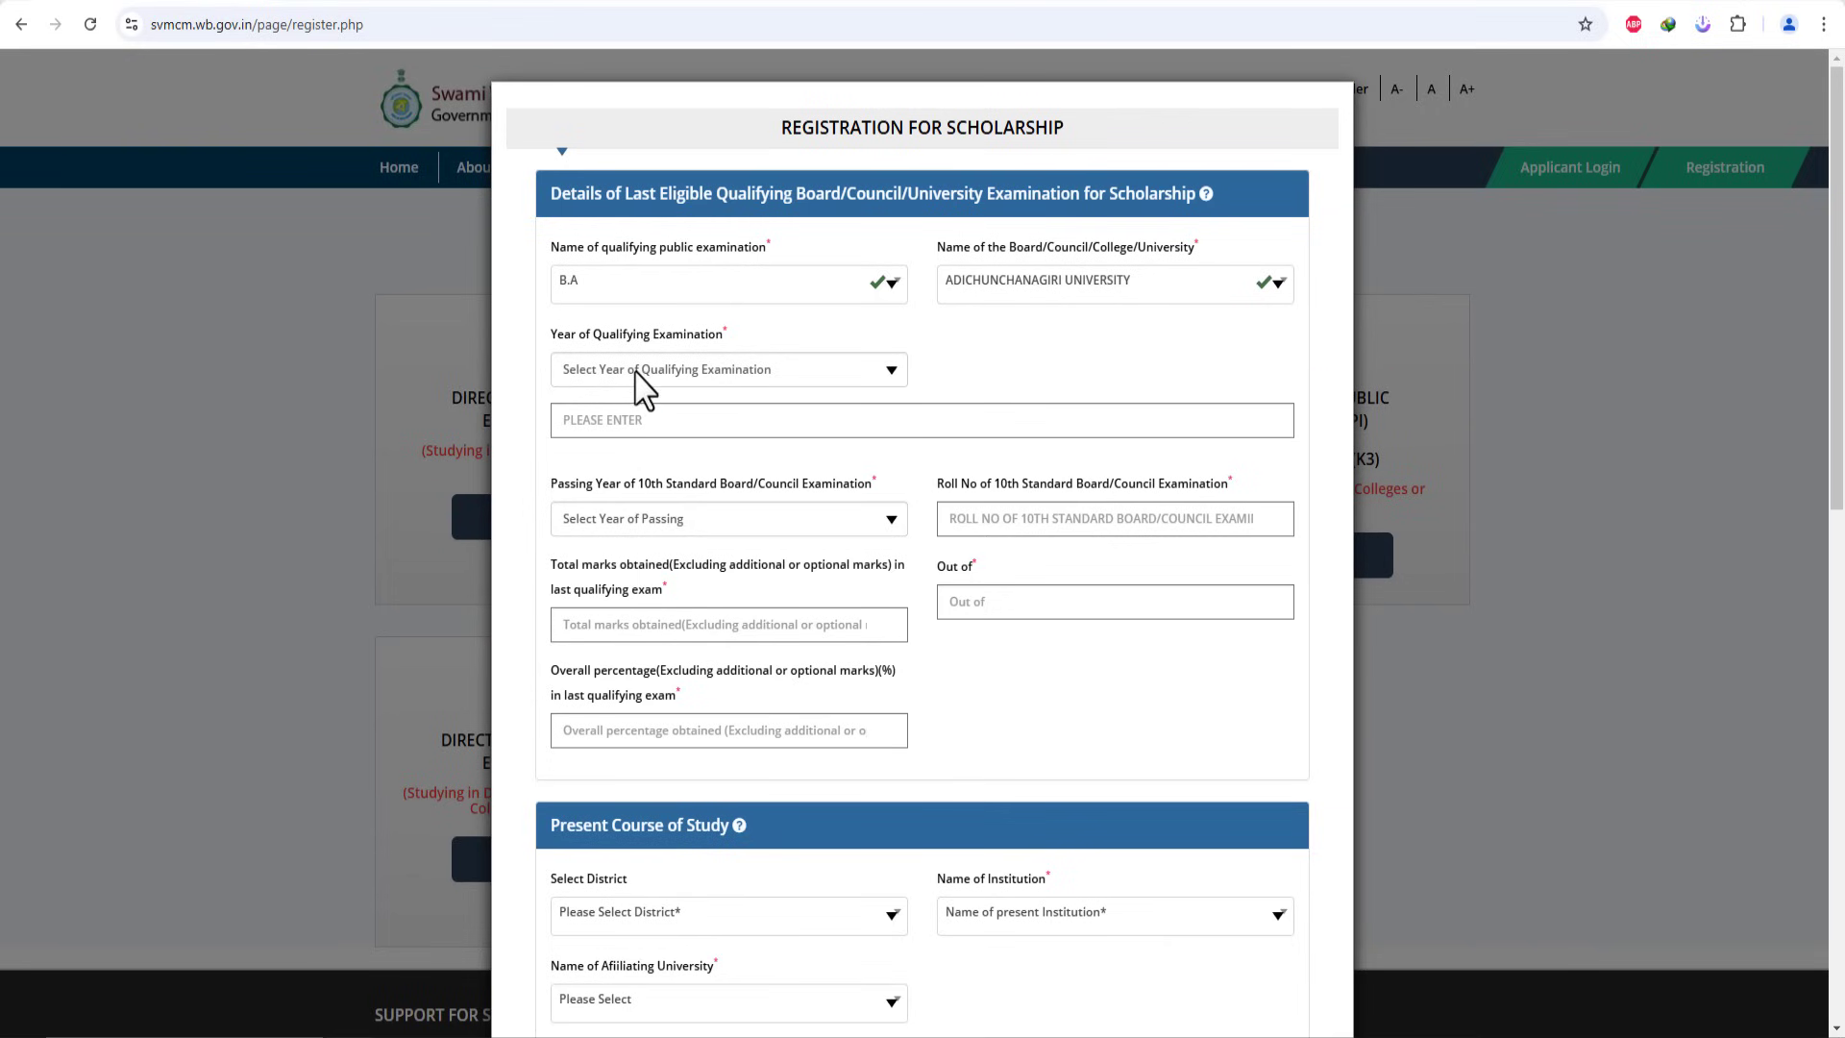
Step: Set the qualifying examination year to 2024 and enter its roll number
left_click(669, 371)
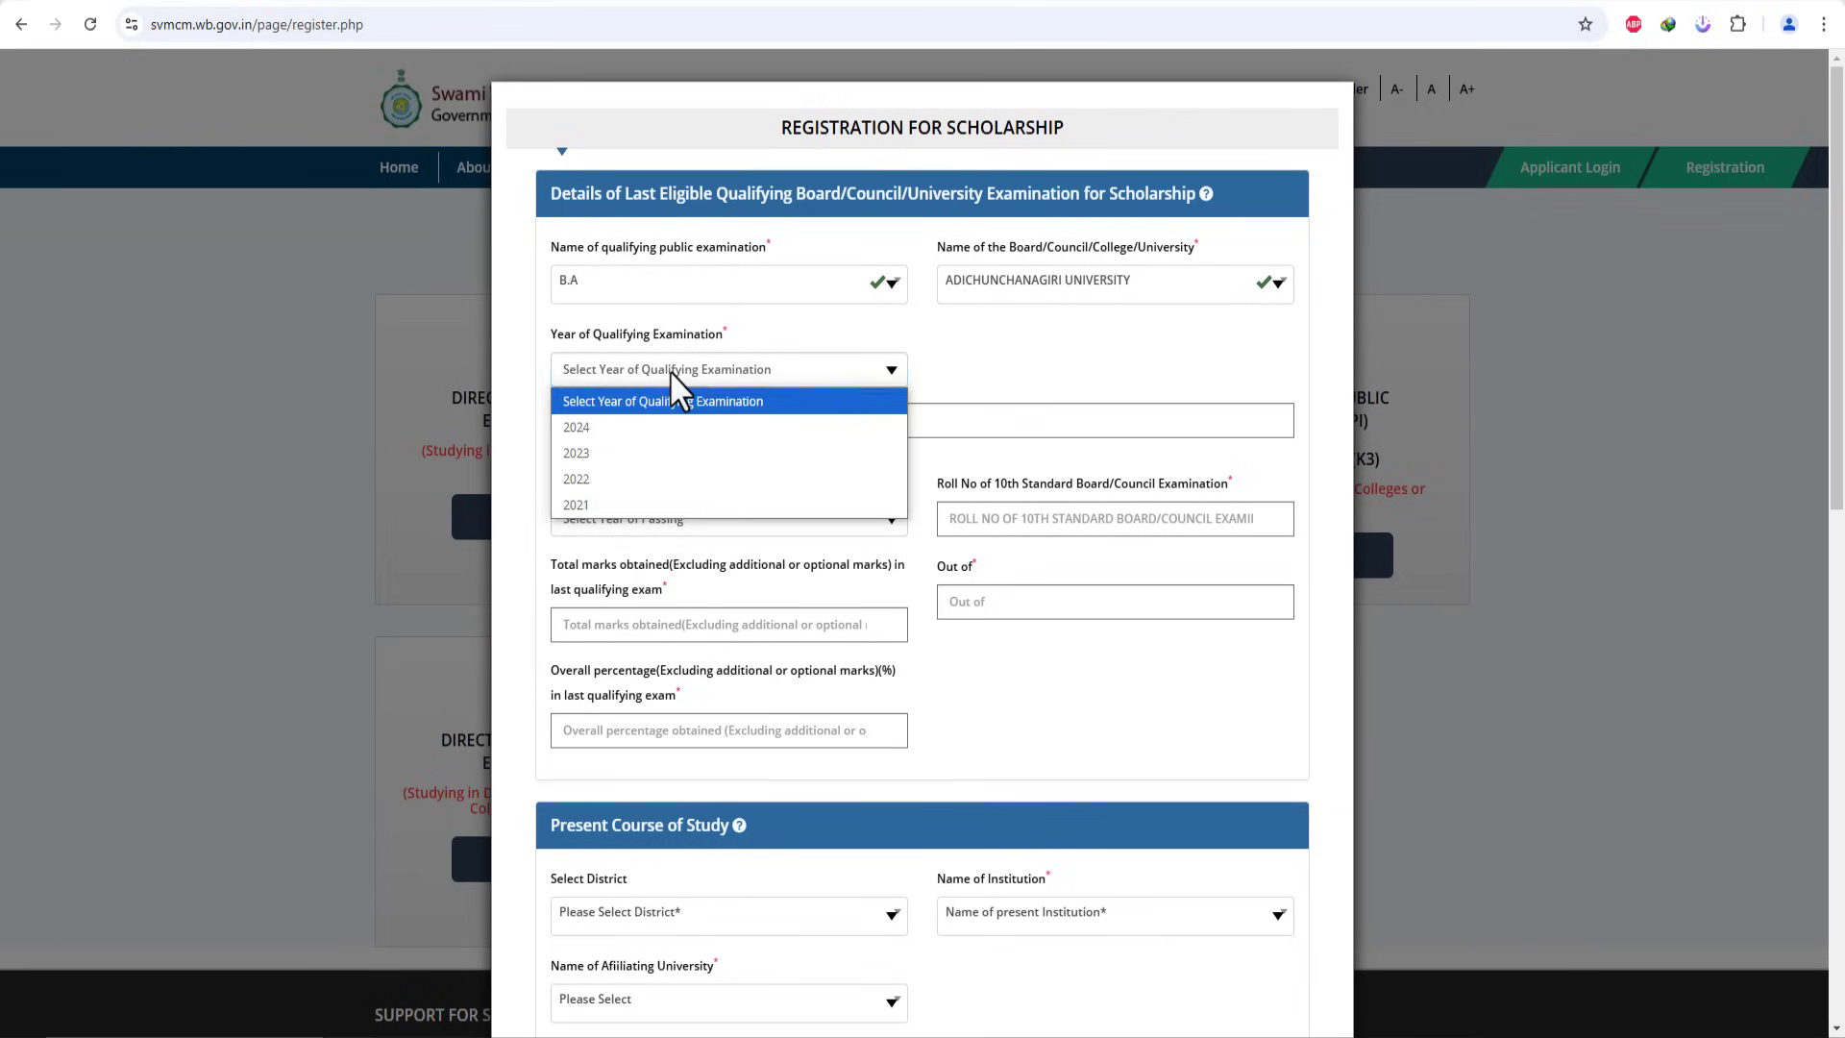
left_click(620, 454)
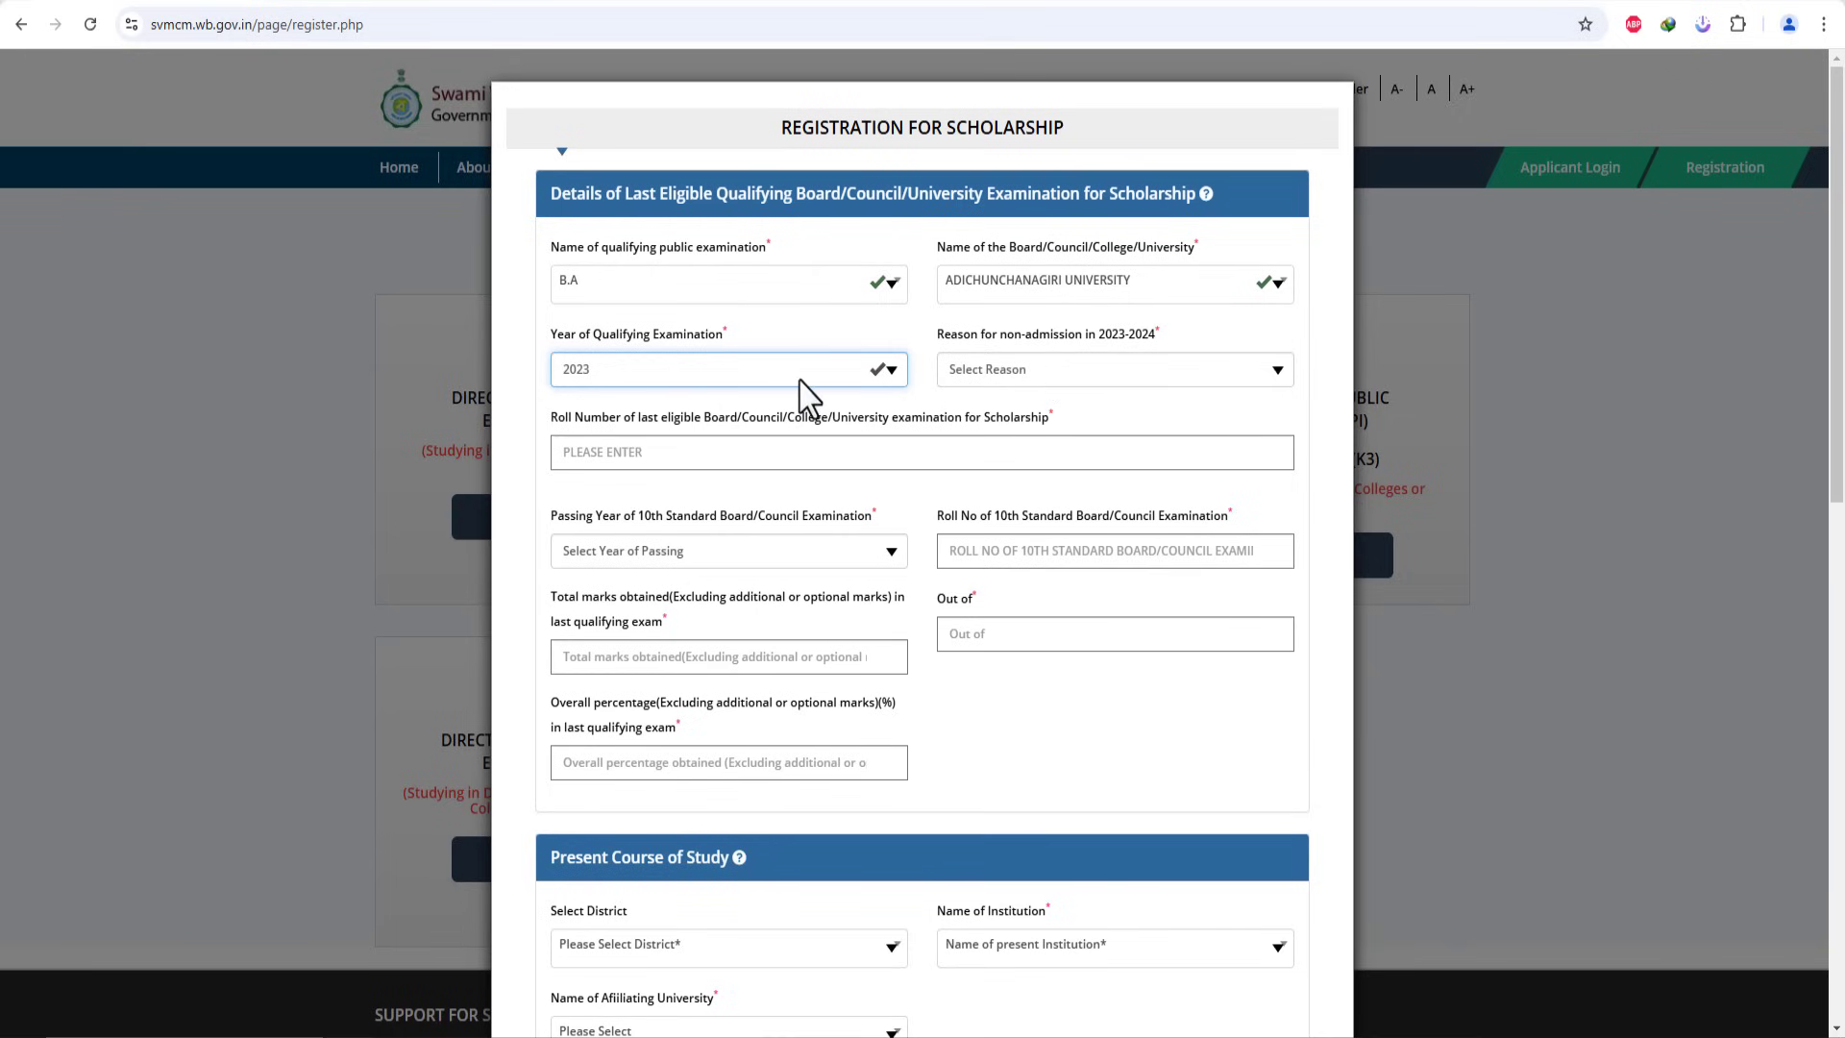
left_click(824, 377)
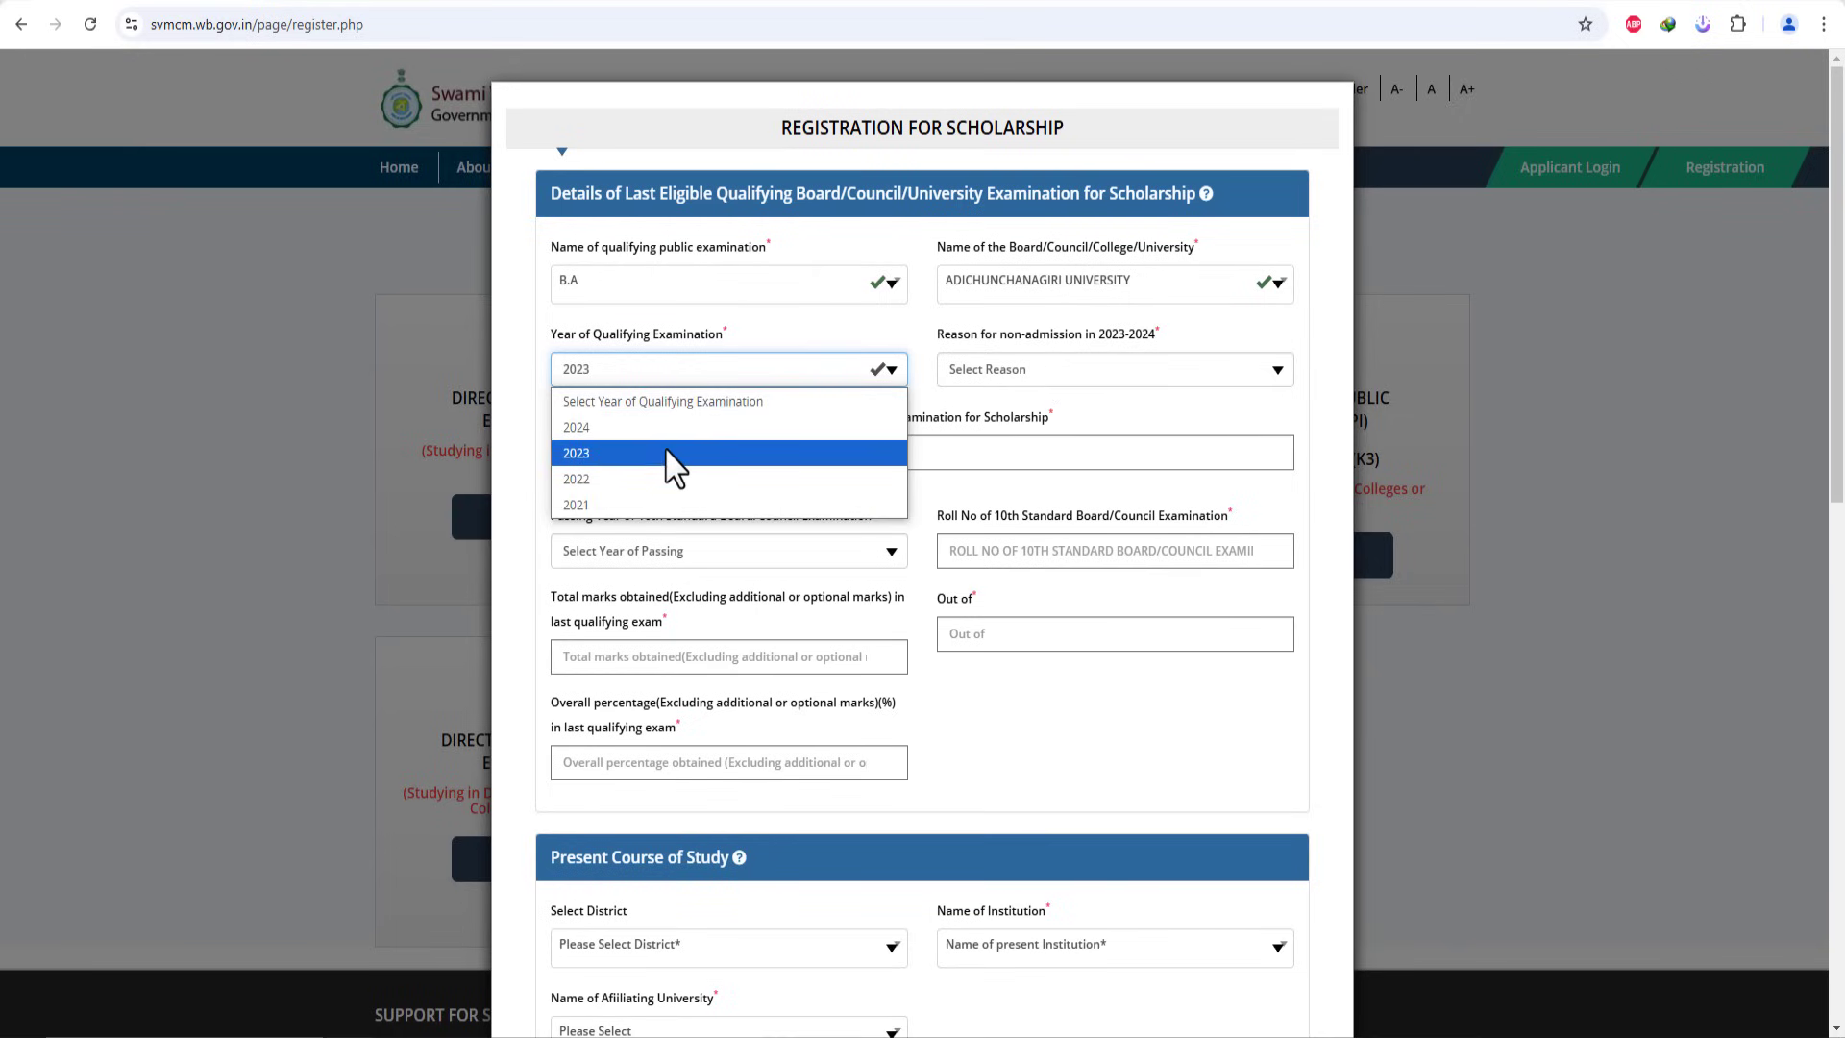
left_click(858, 370)
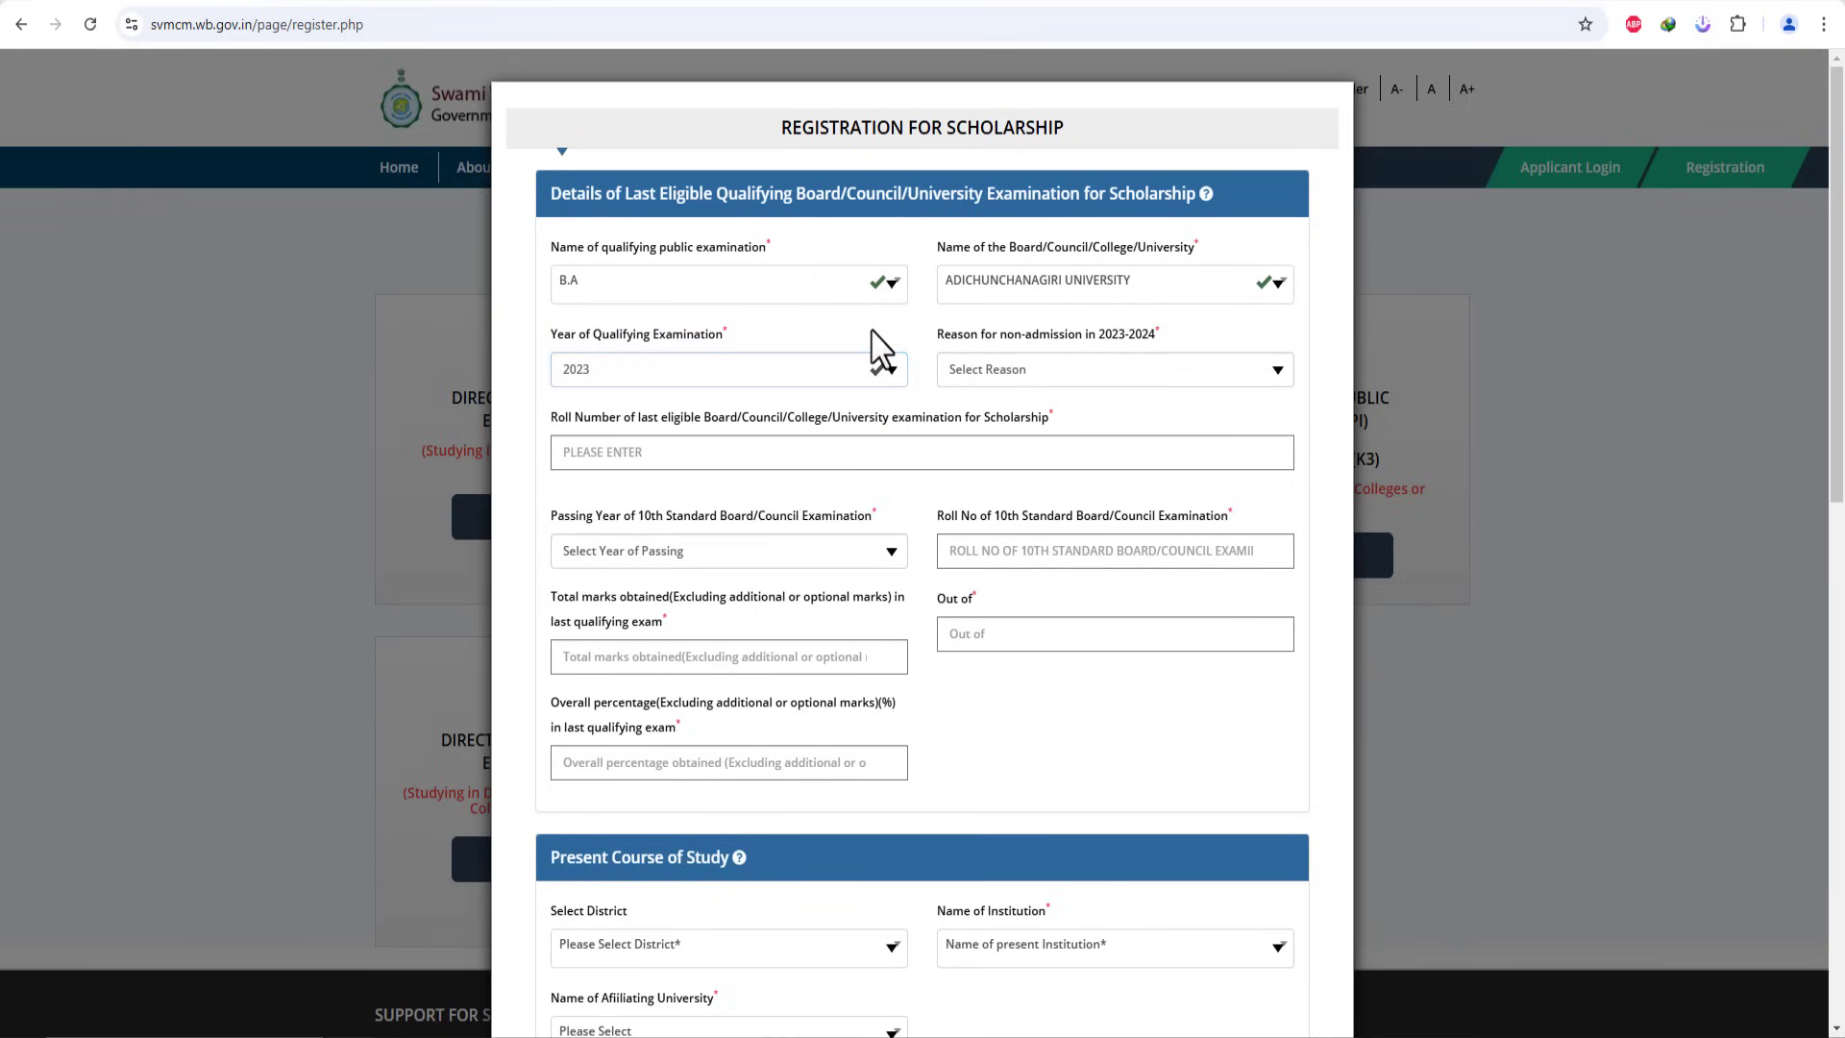
left_click(1090, 375)
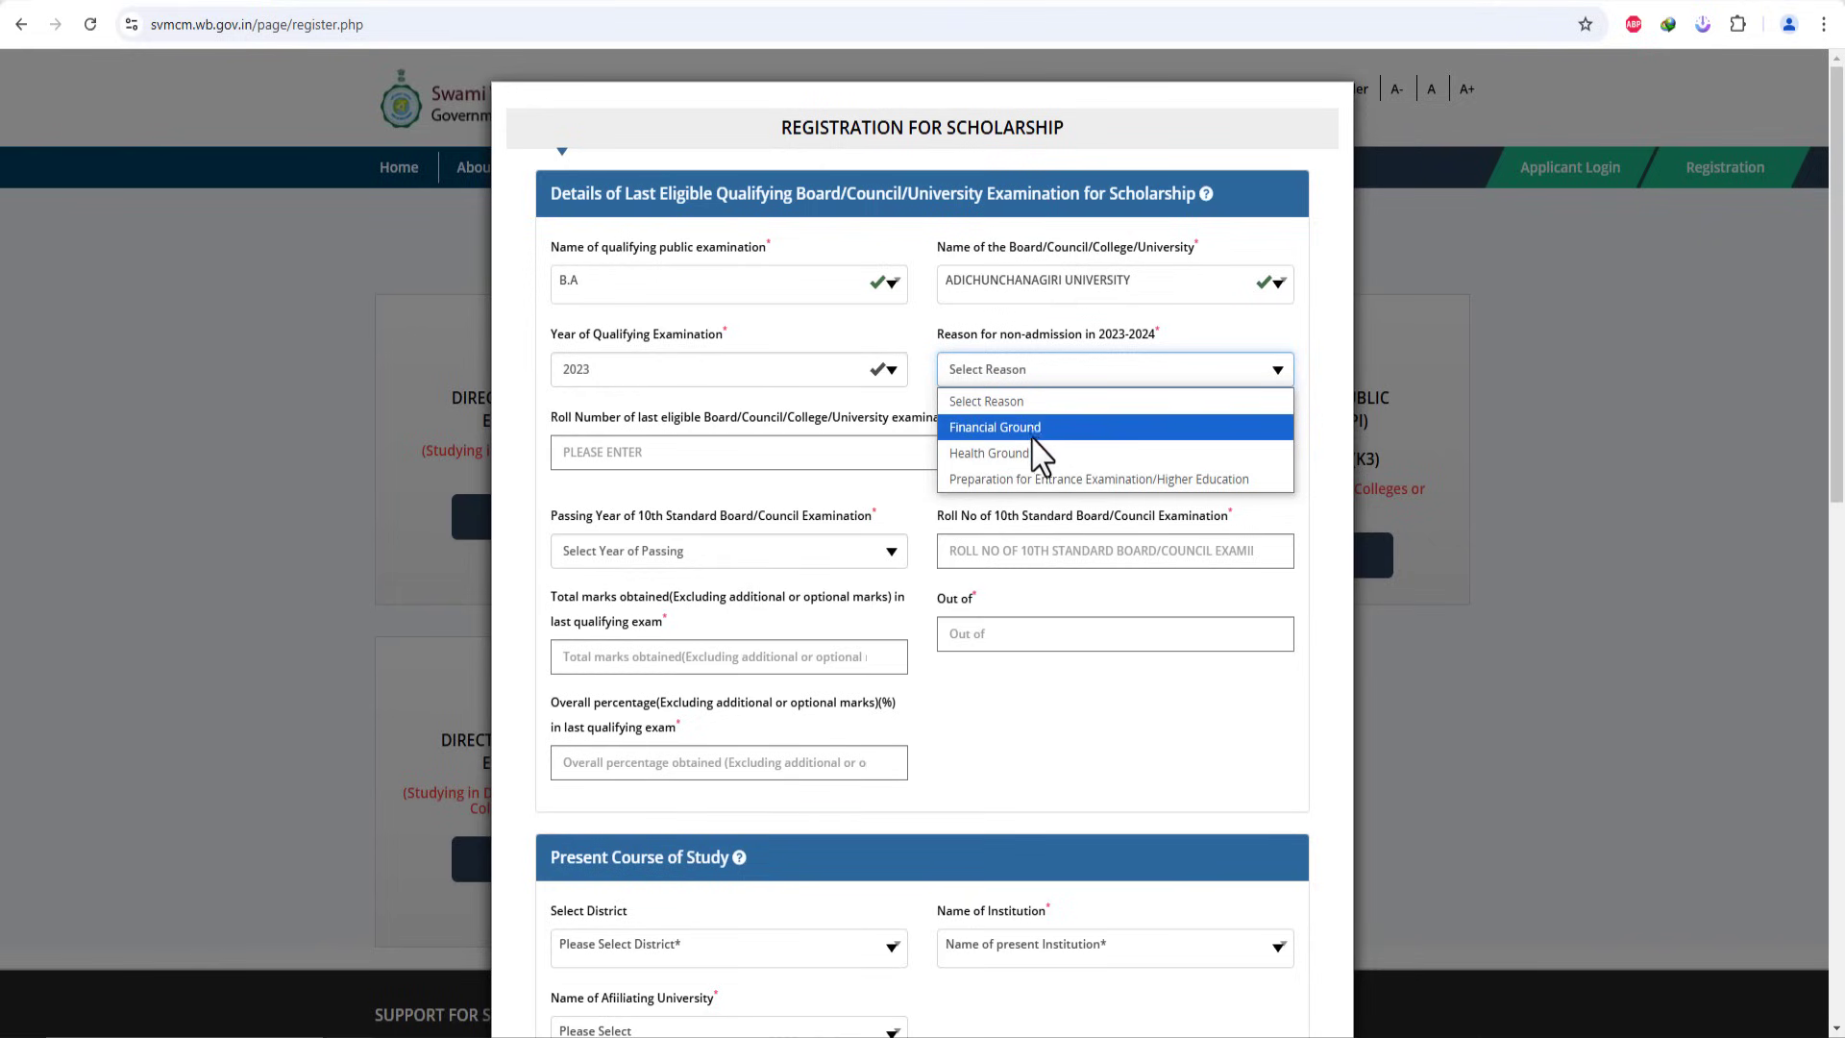
left_click(987, 371)
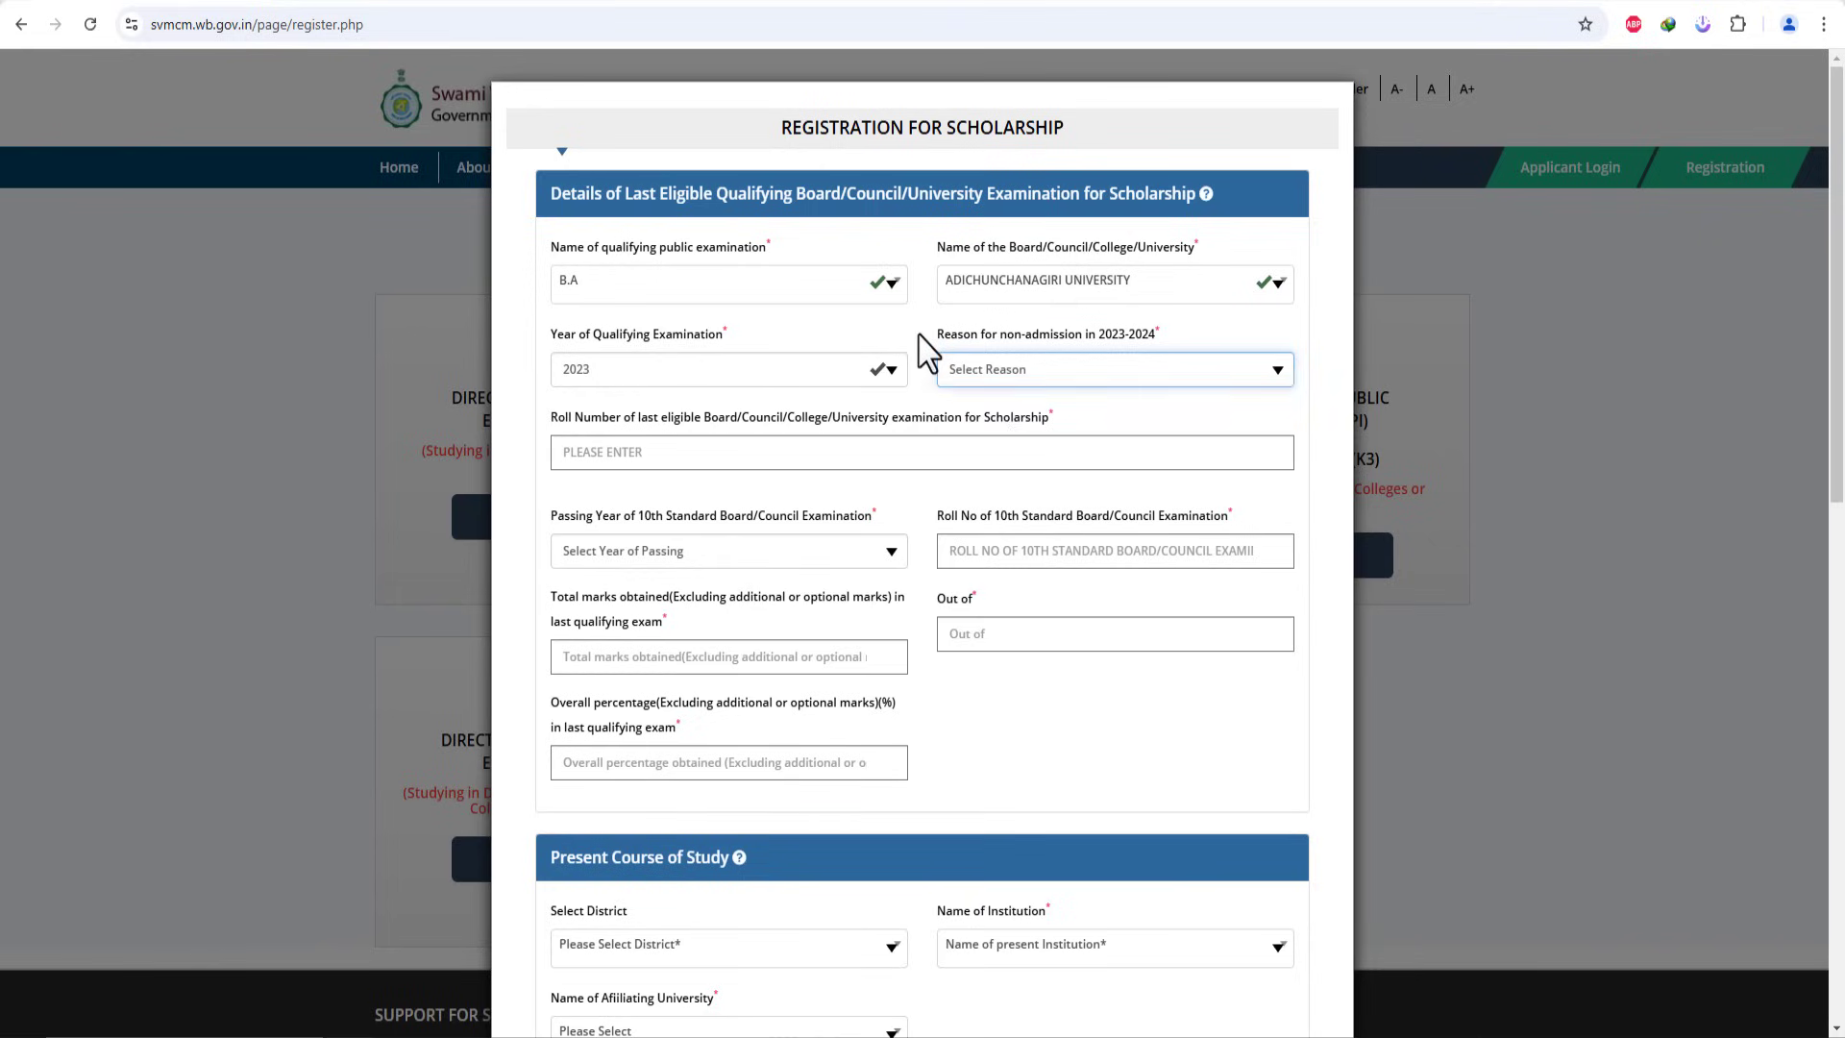
left_click(888, 374)
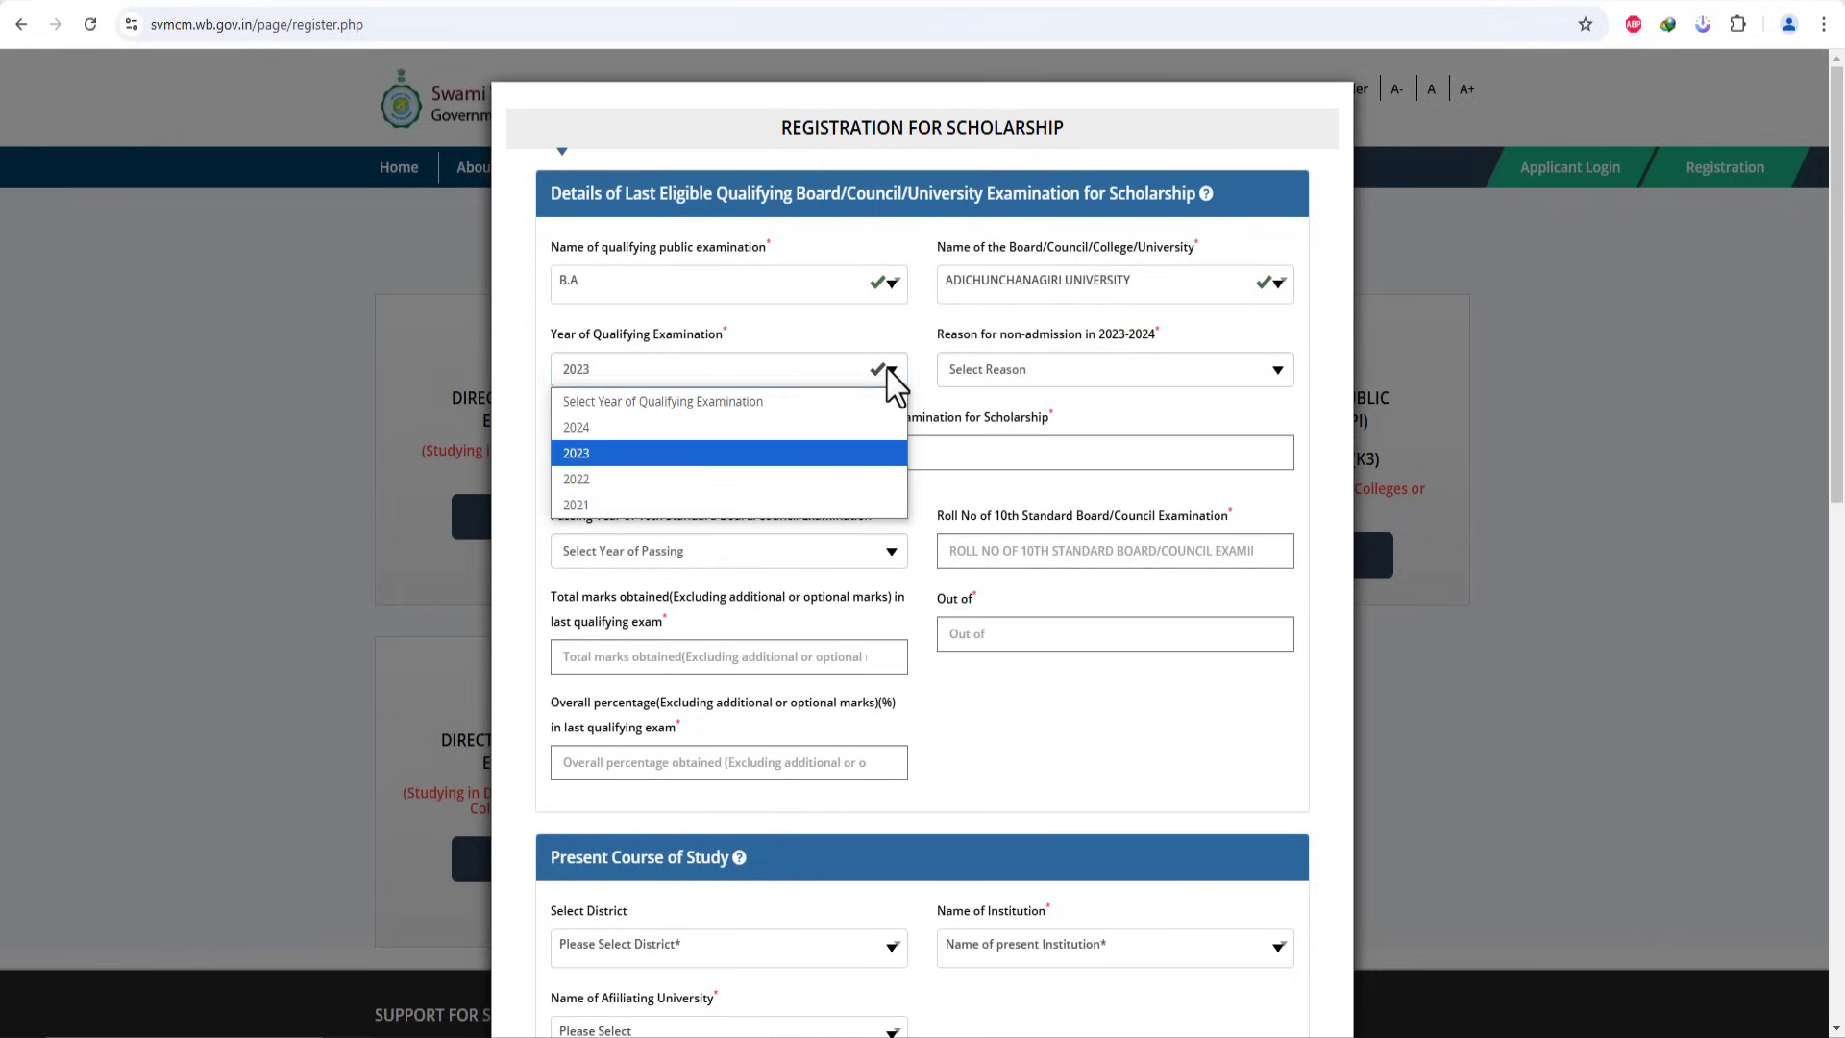
left_click(600, 431)
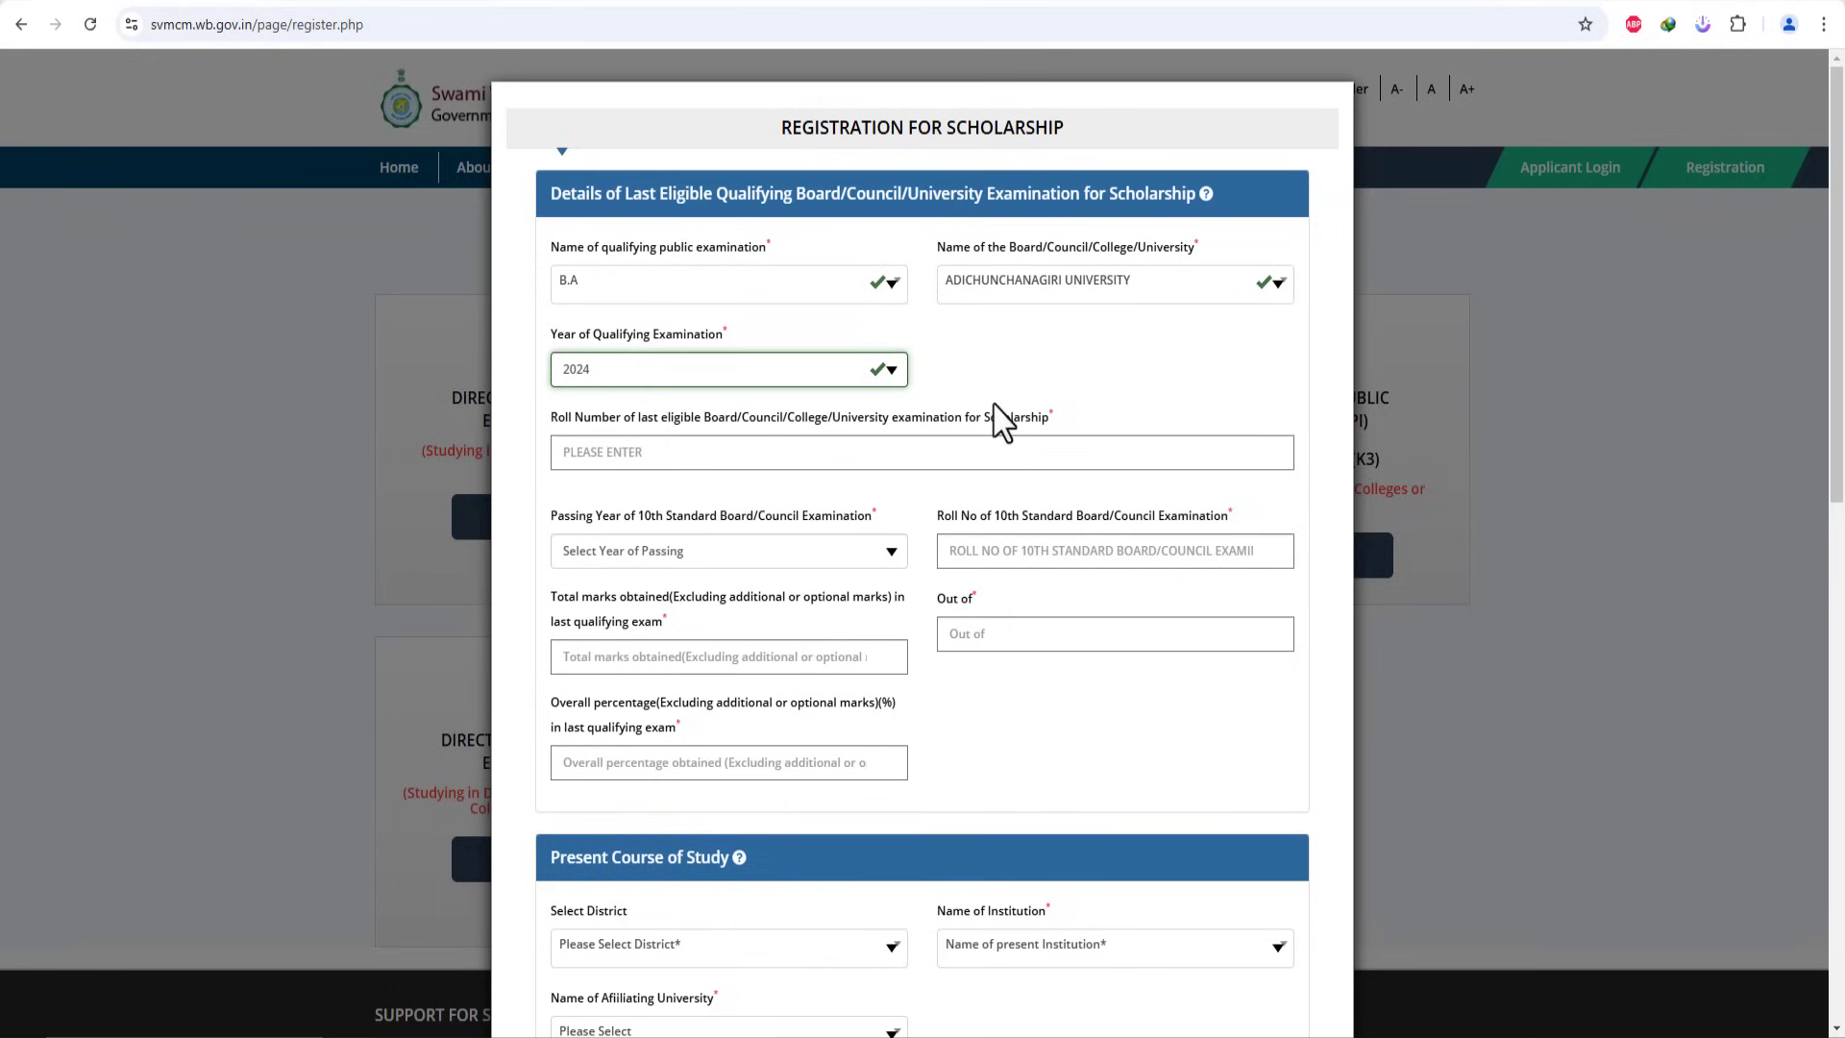
left_click(596, 452)
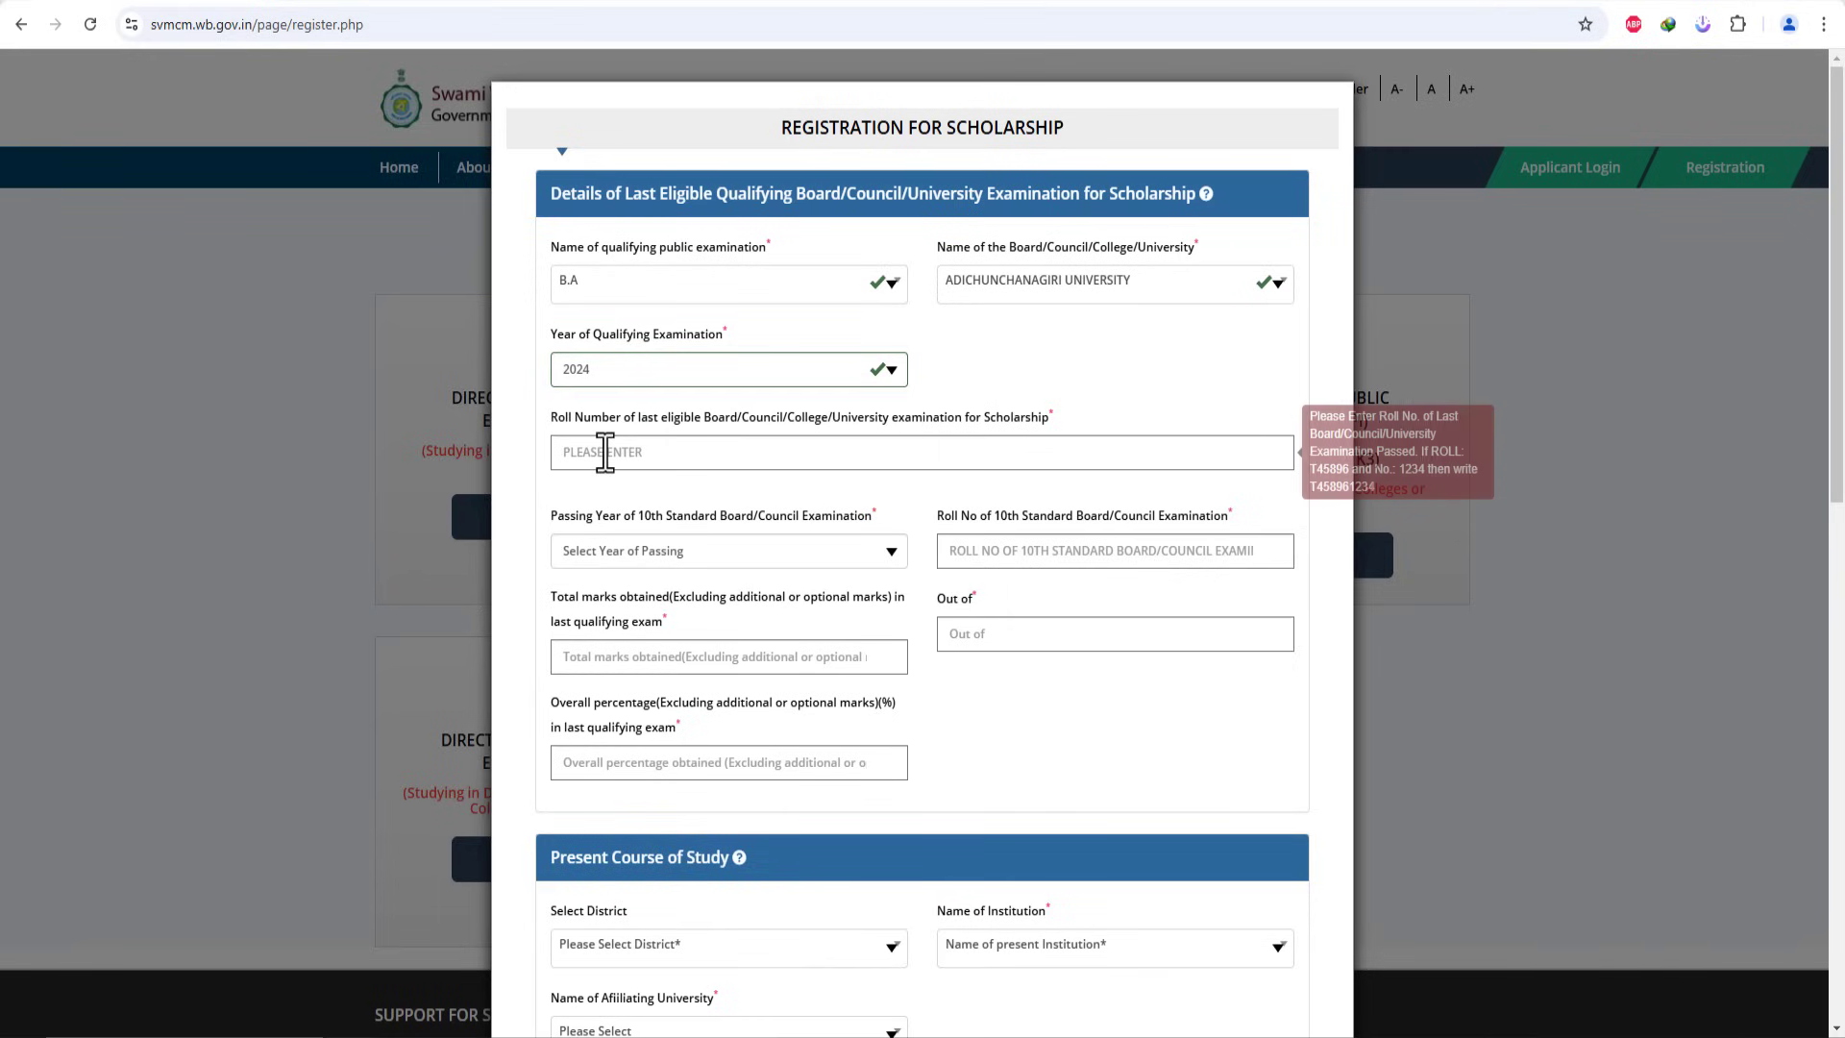
type("DE")
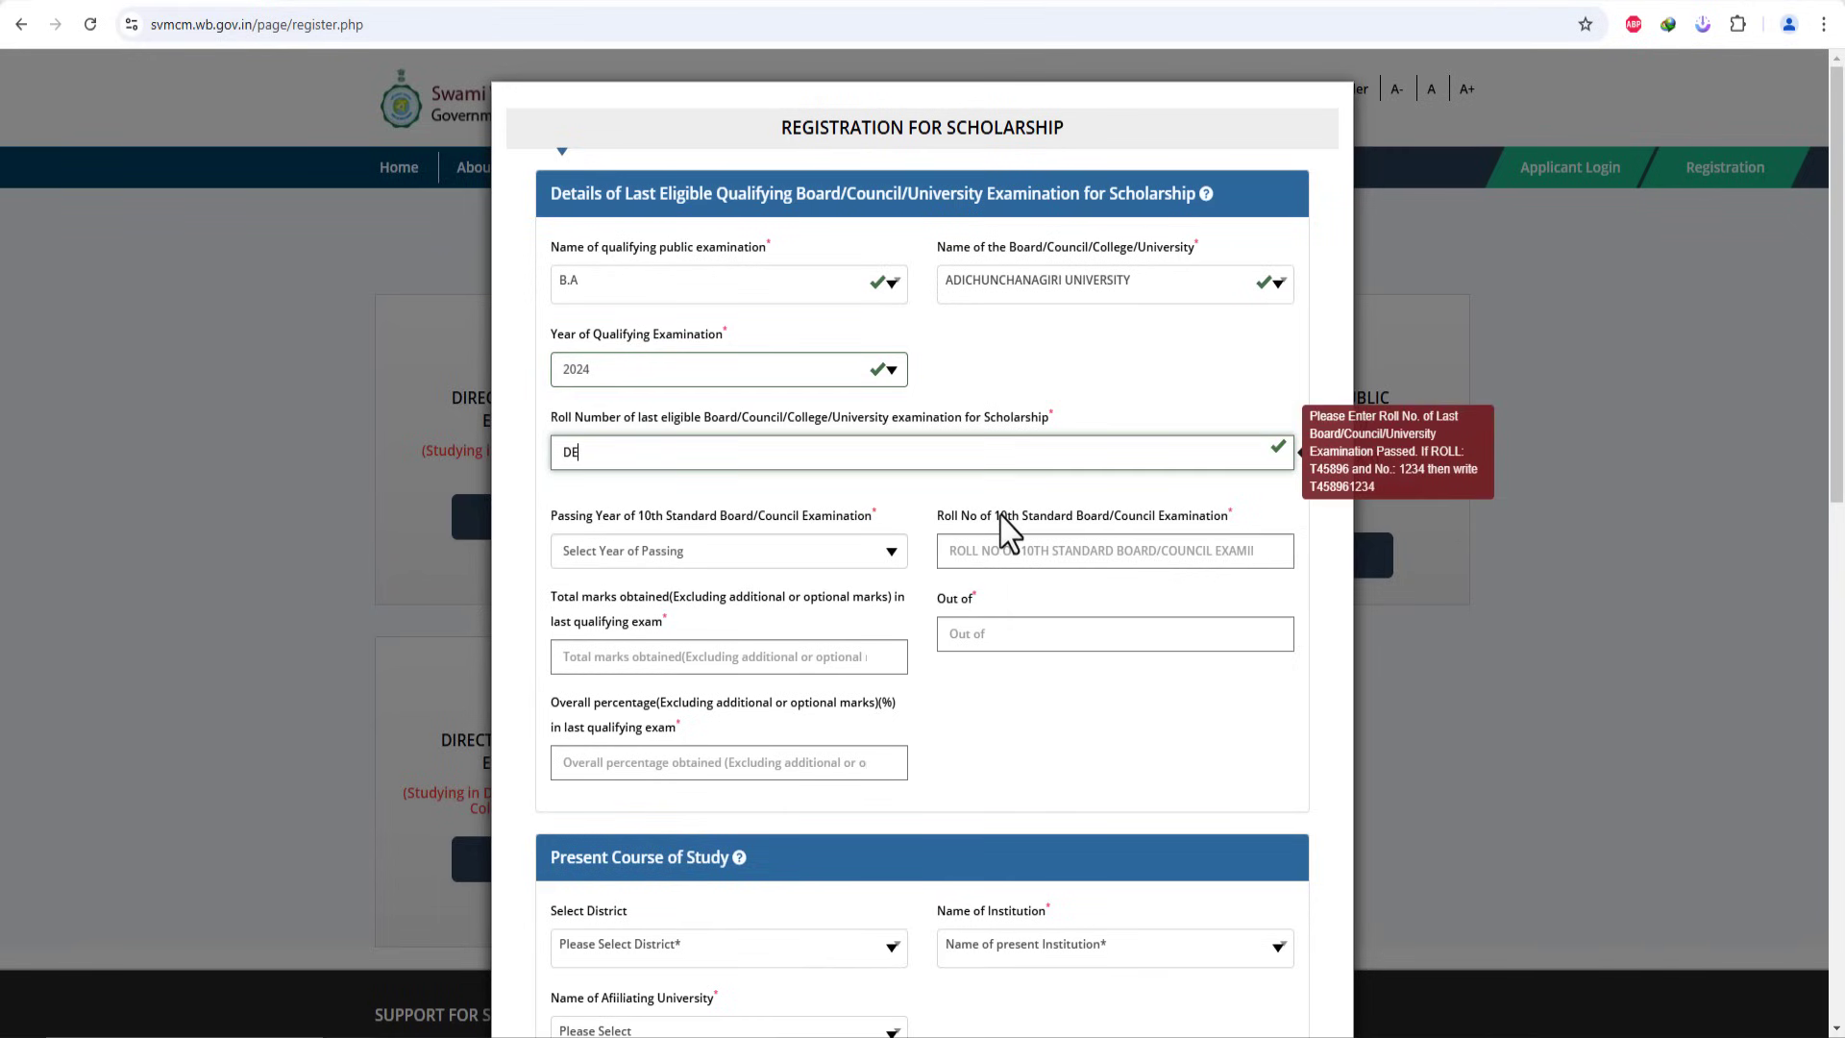
type("MO1234")
left_click(1054, 523)
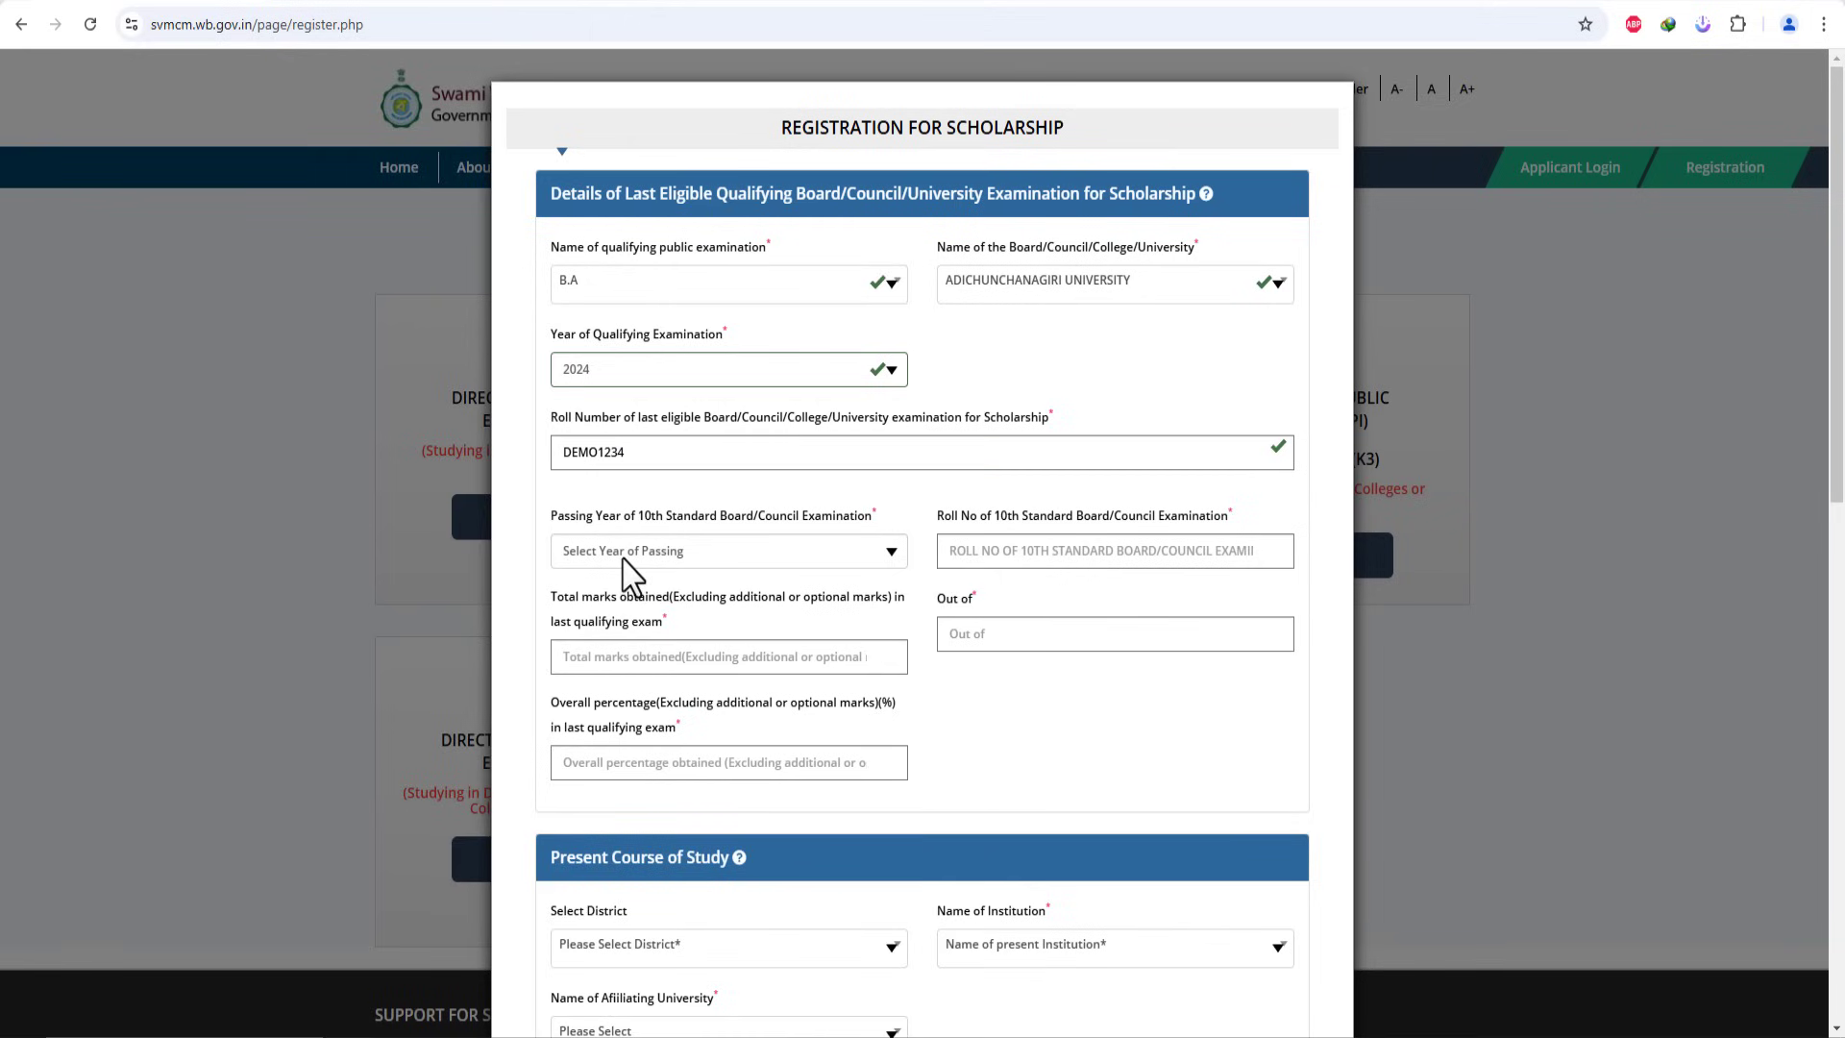
Step: Set the 10th Standard passing year to 2019 and enter the 10th Standard roll number
left_click(630, 567)
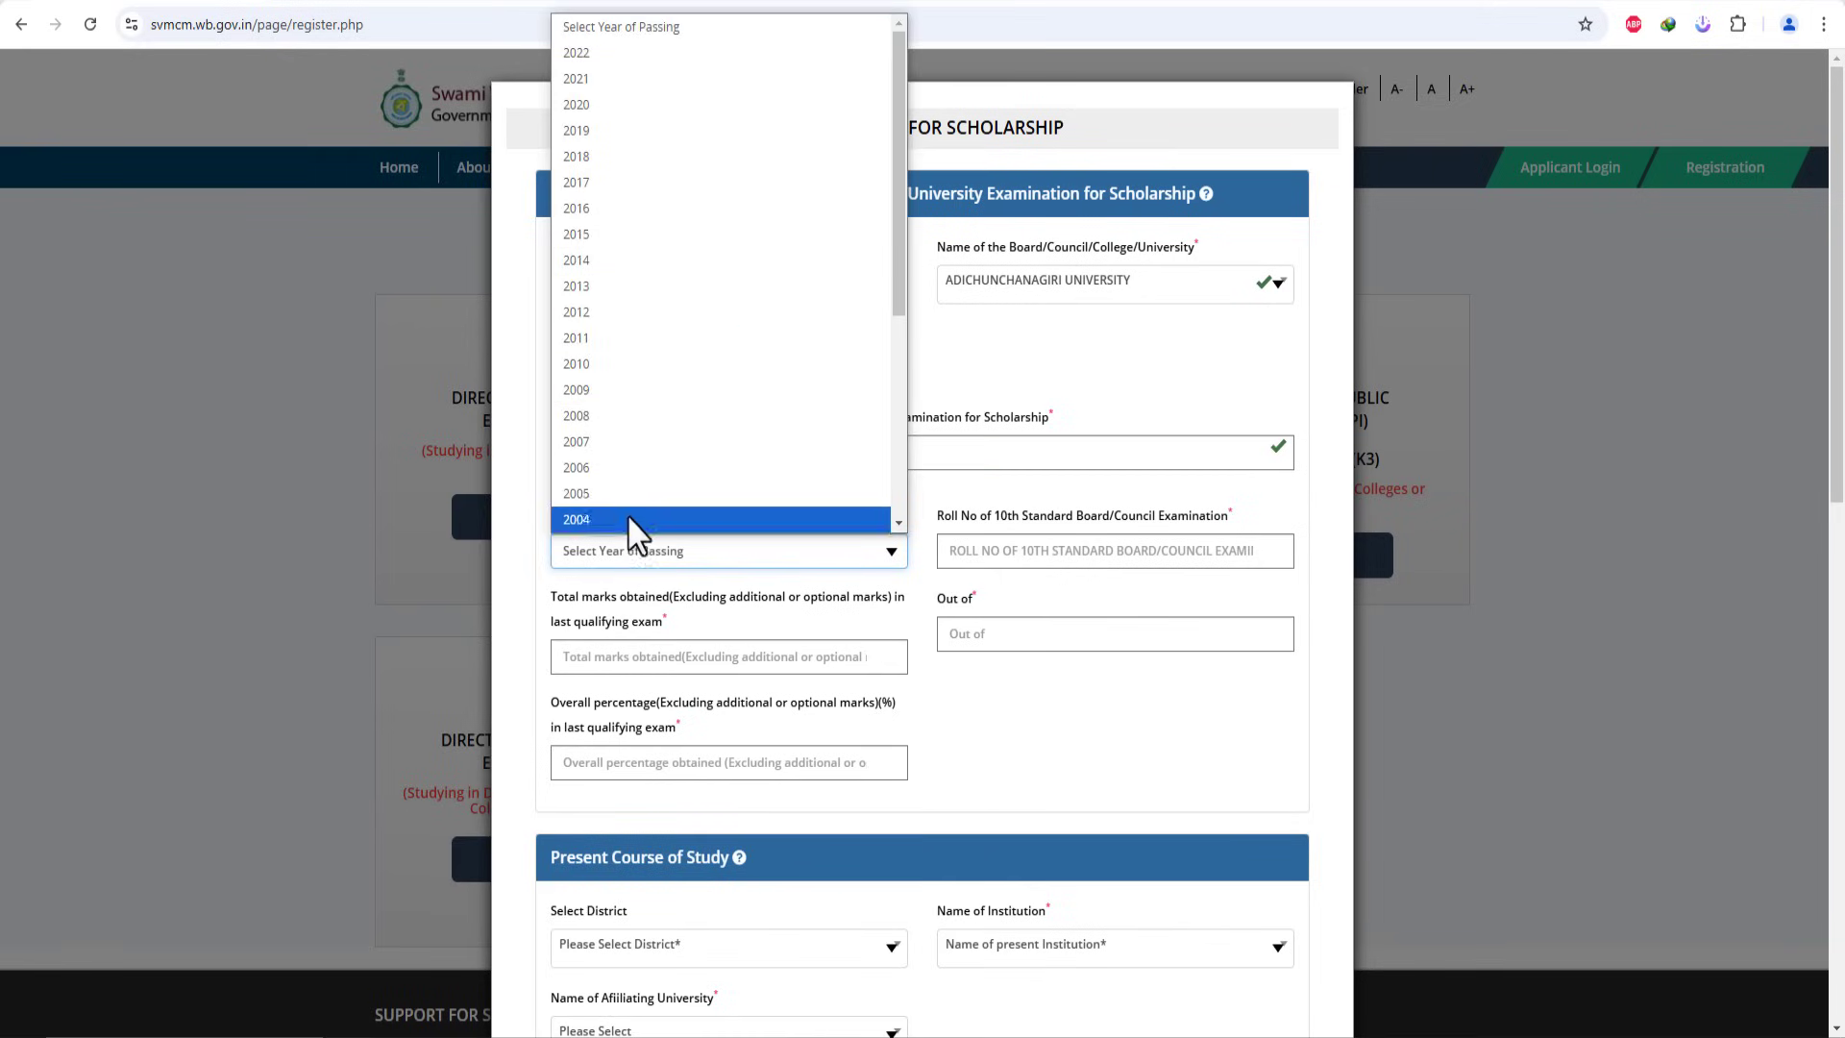
left_click(999, 715)
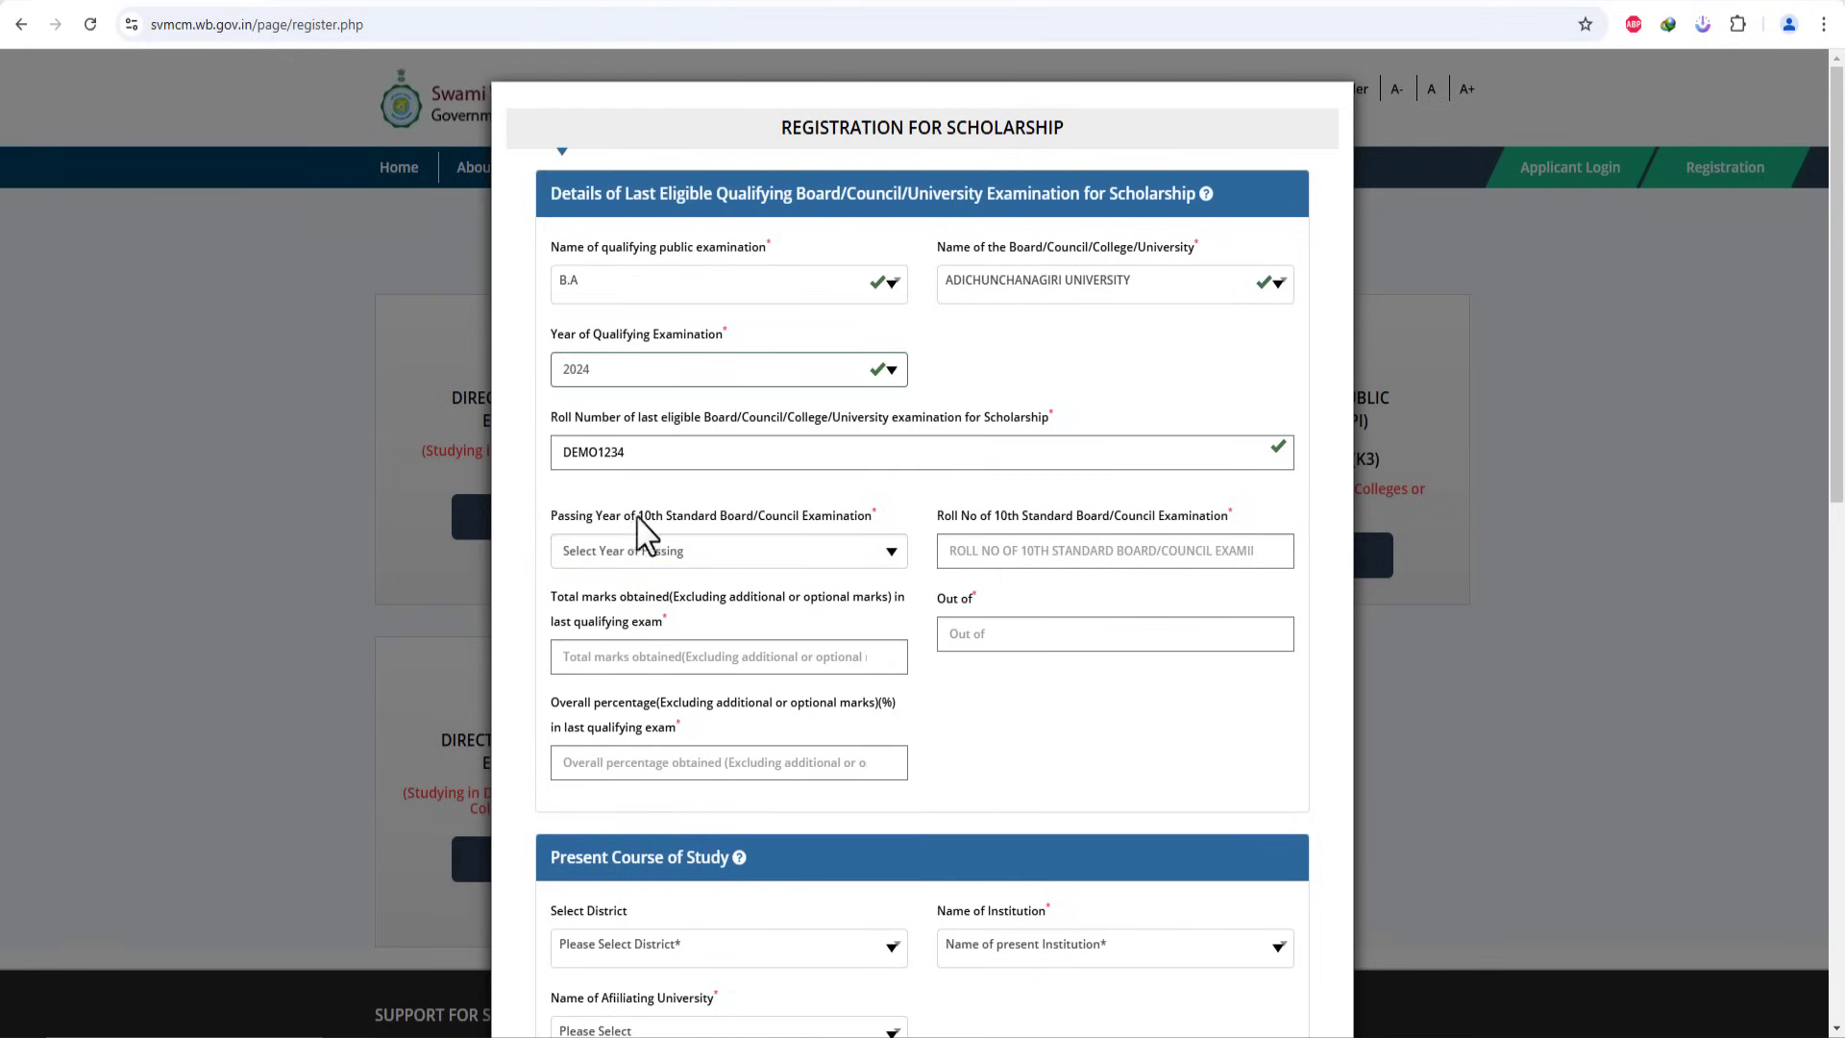
left_click(691, 555)
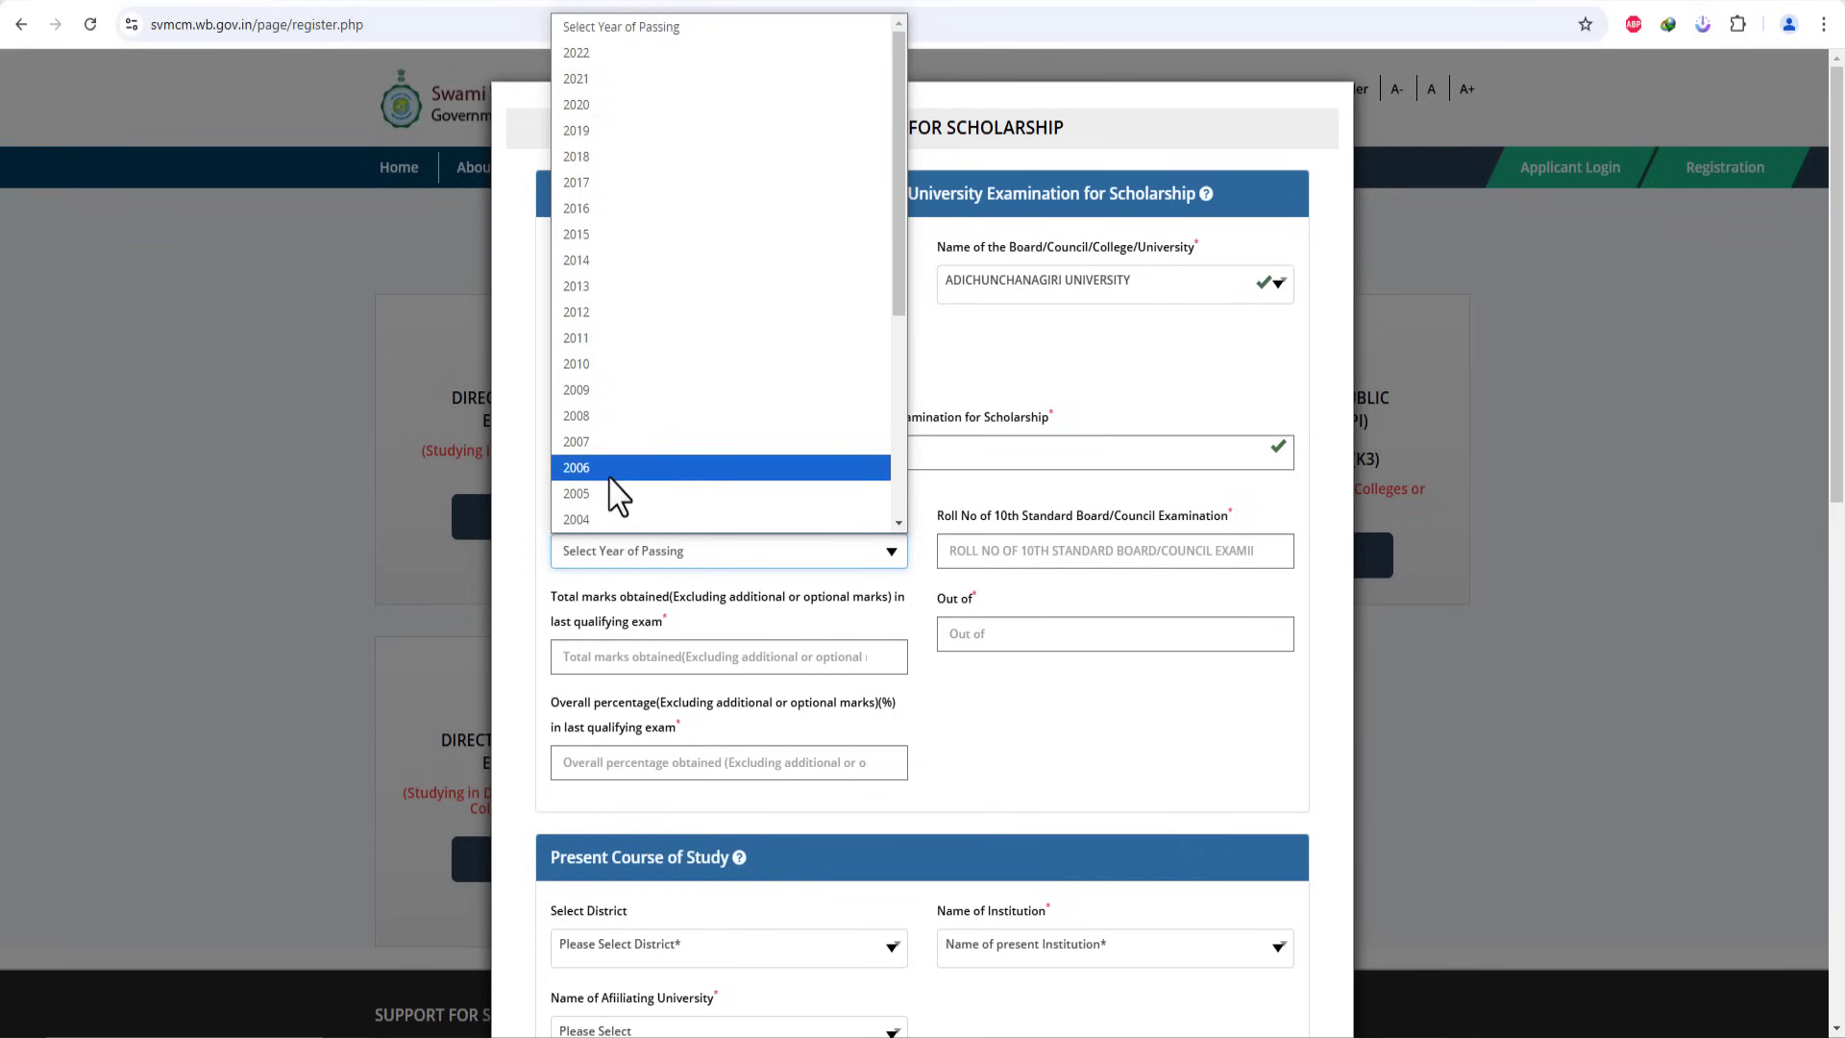
left_click(613, 130)
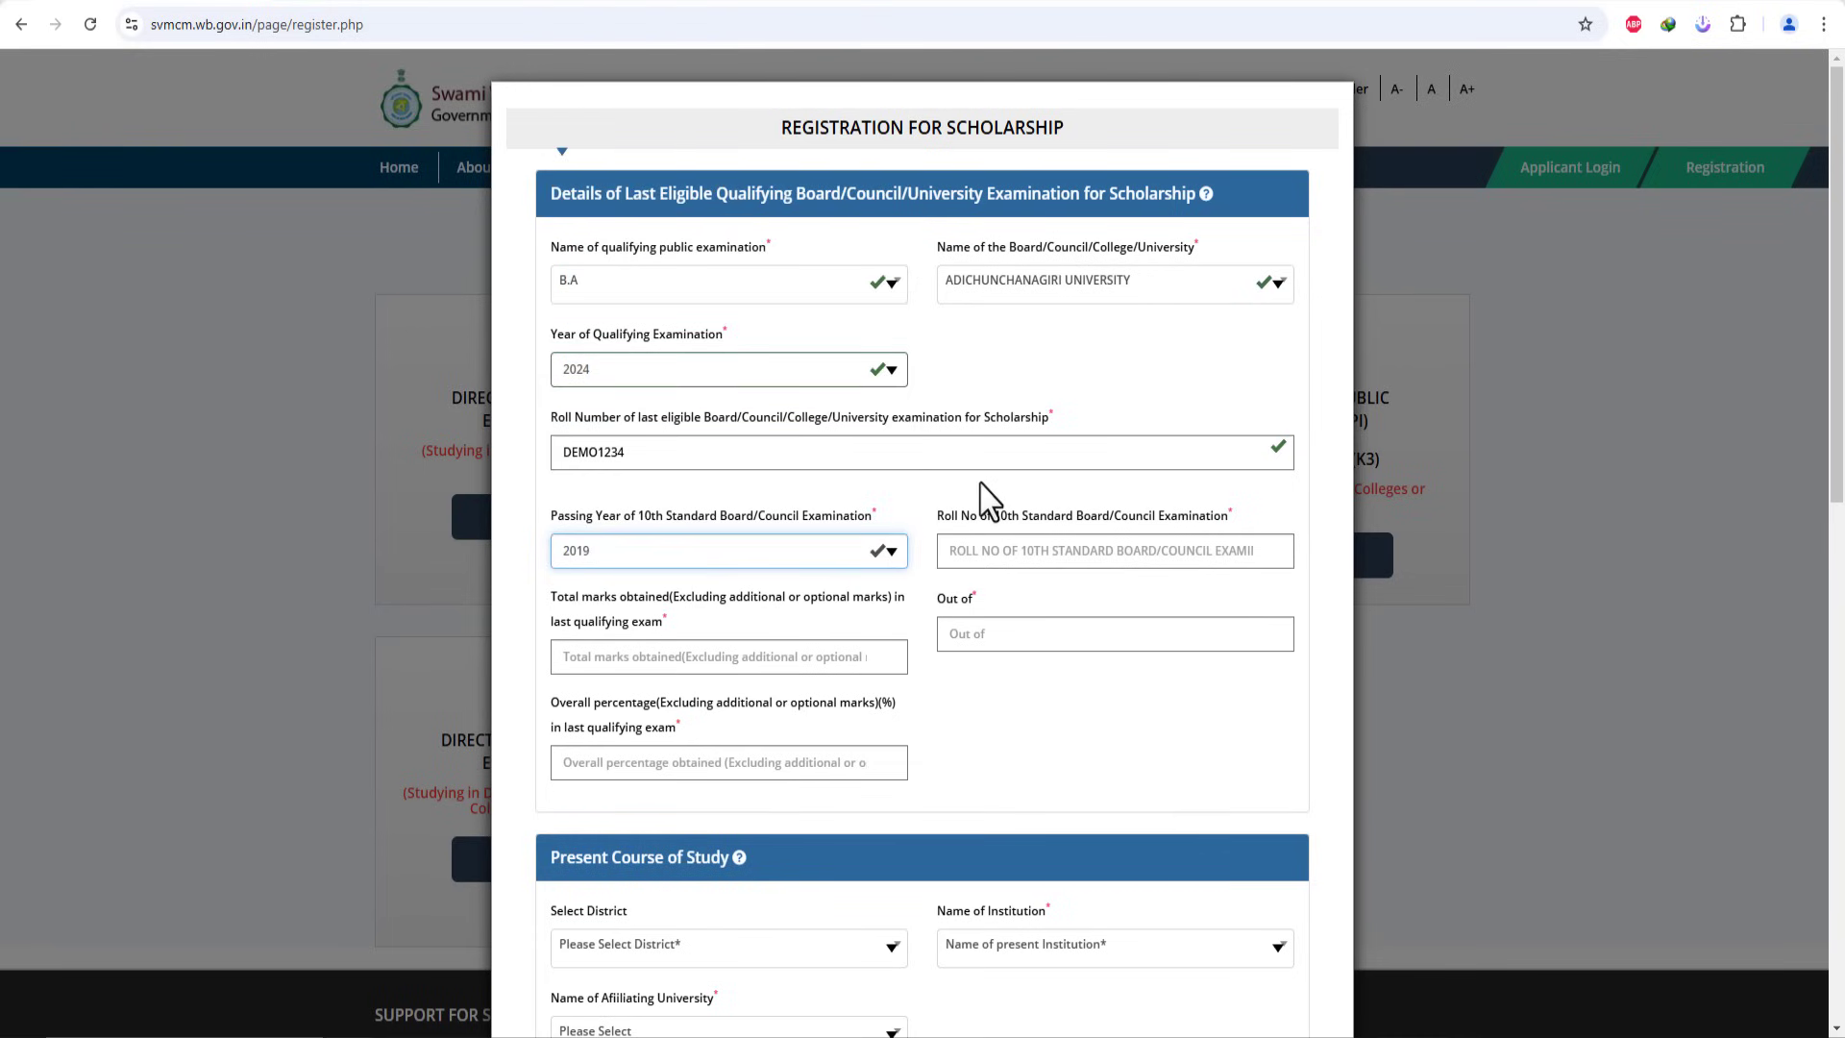
left_click(961, 538)
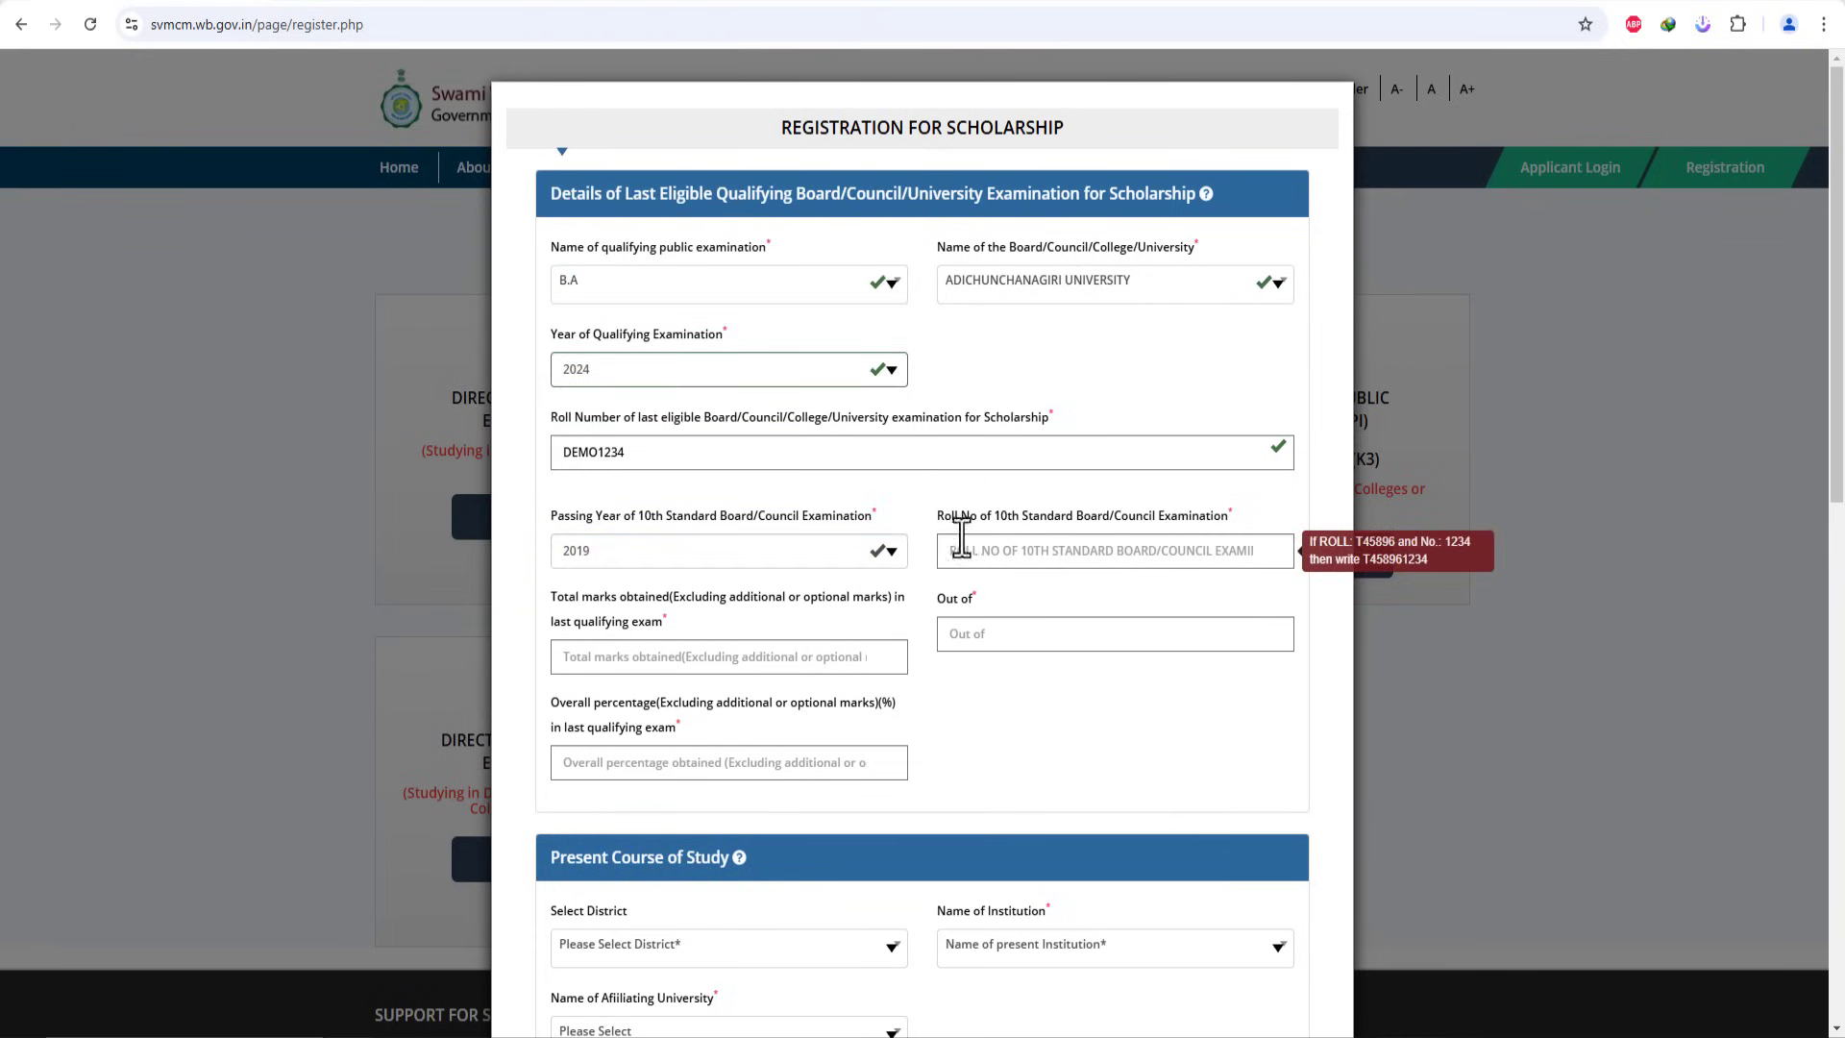
left_click(1032, 559)
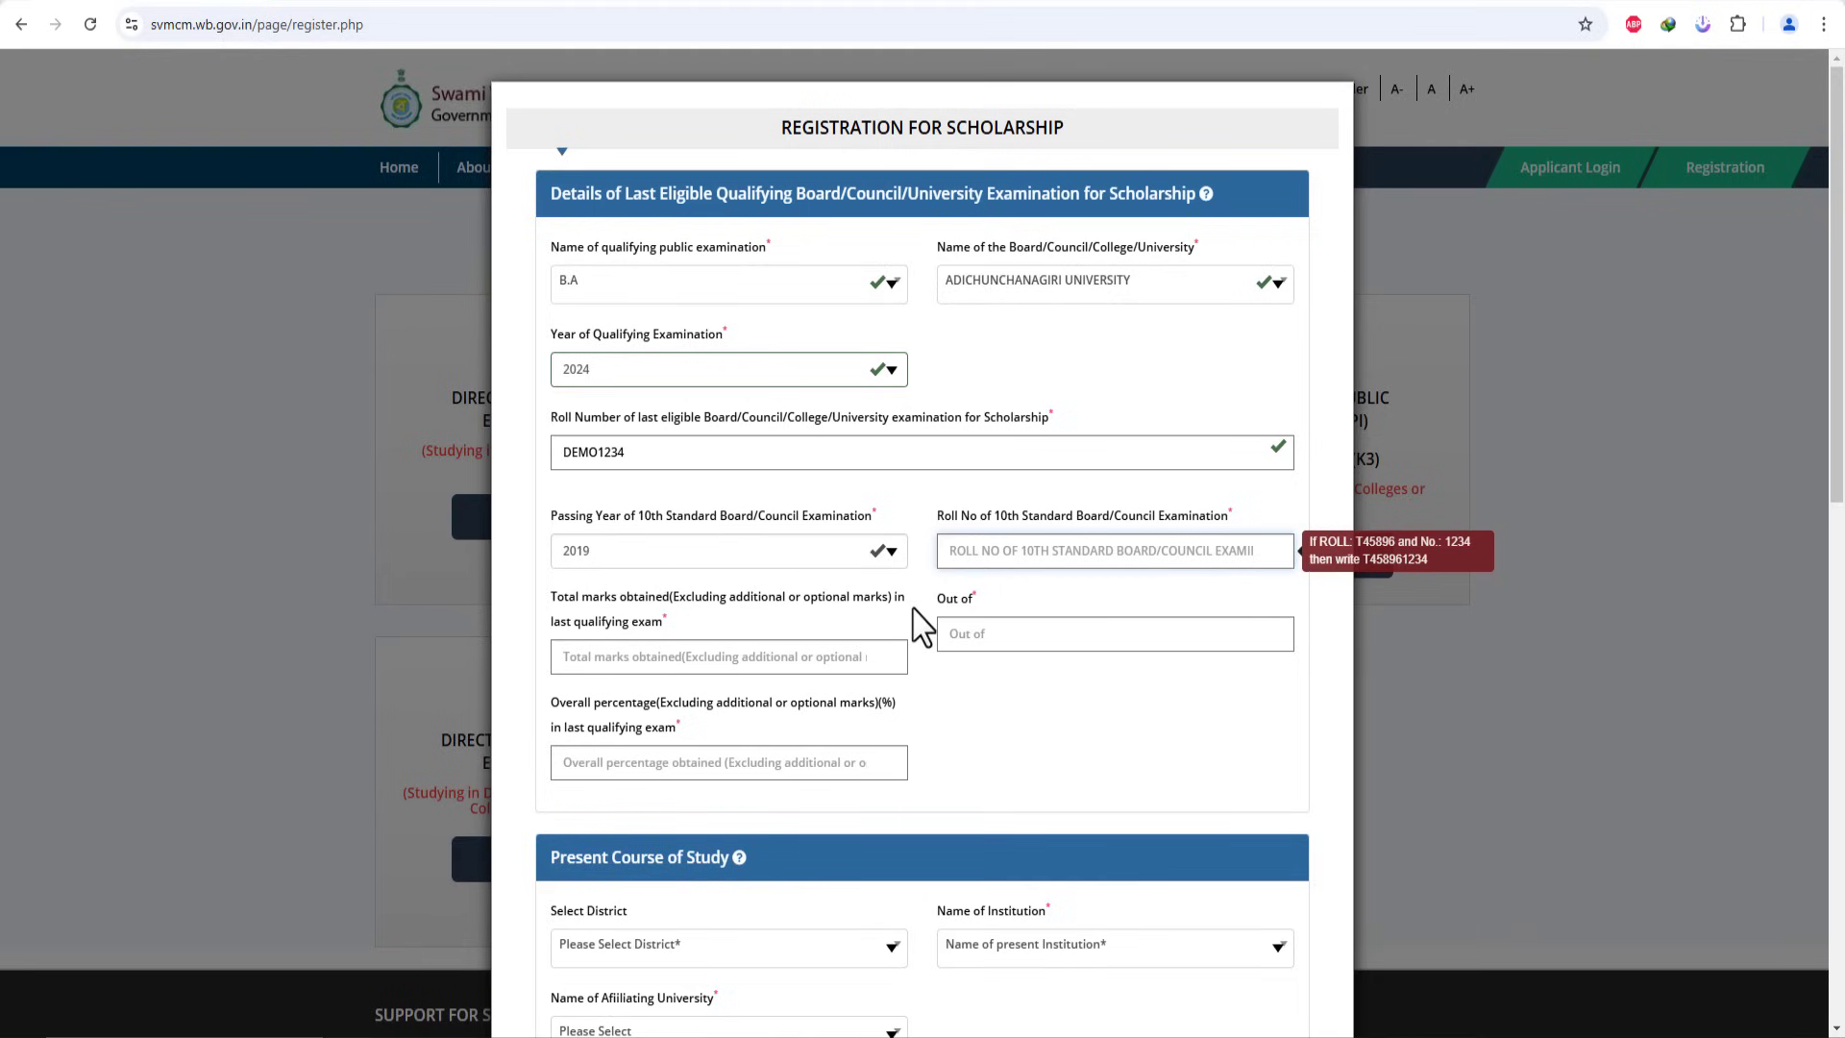
left_click(999, 555)
type("DEMO12456")
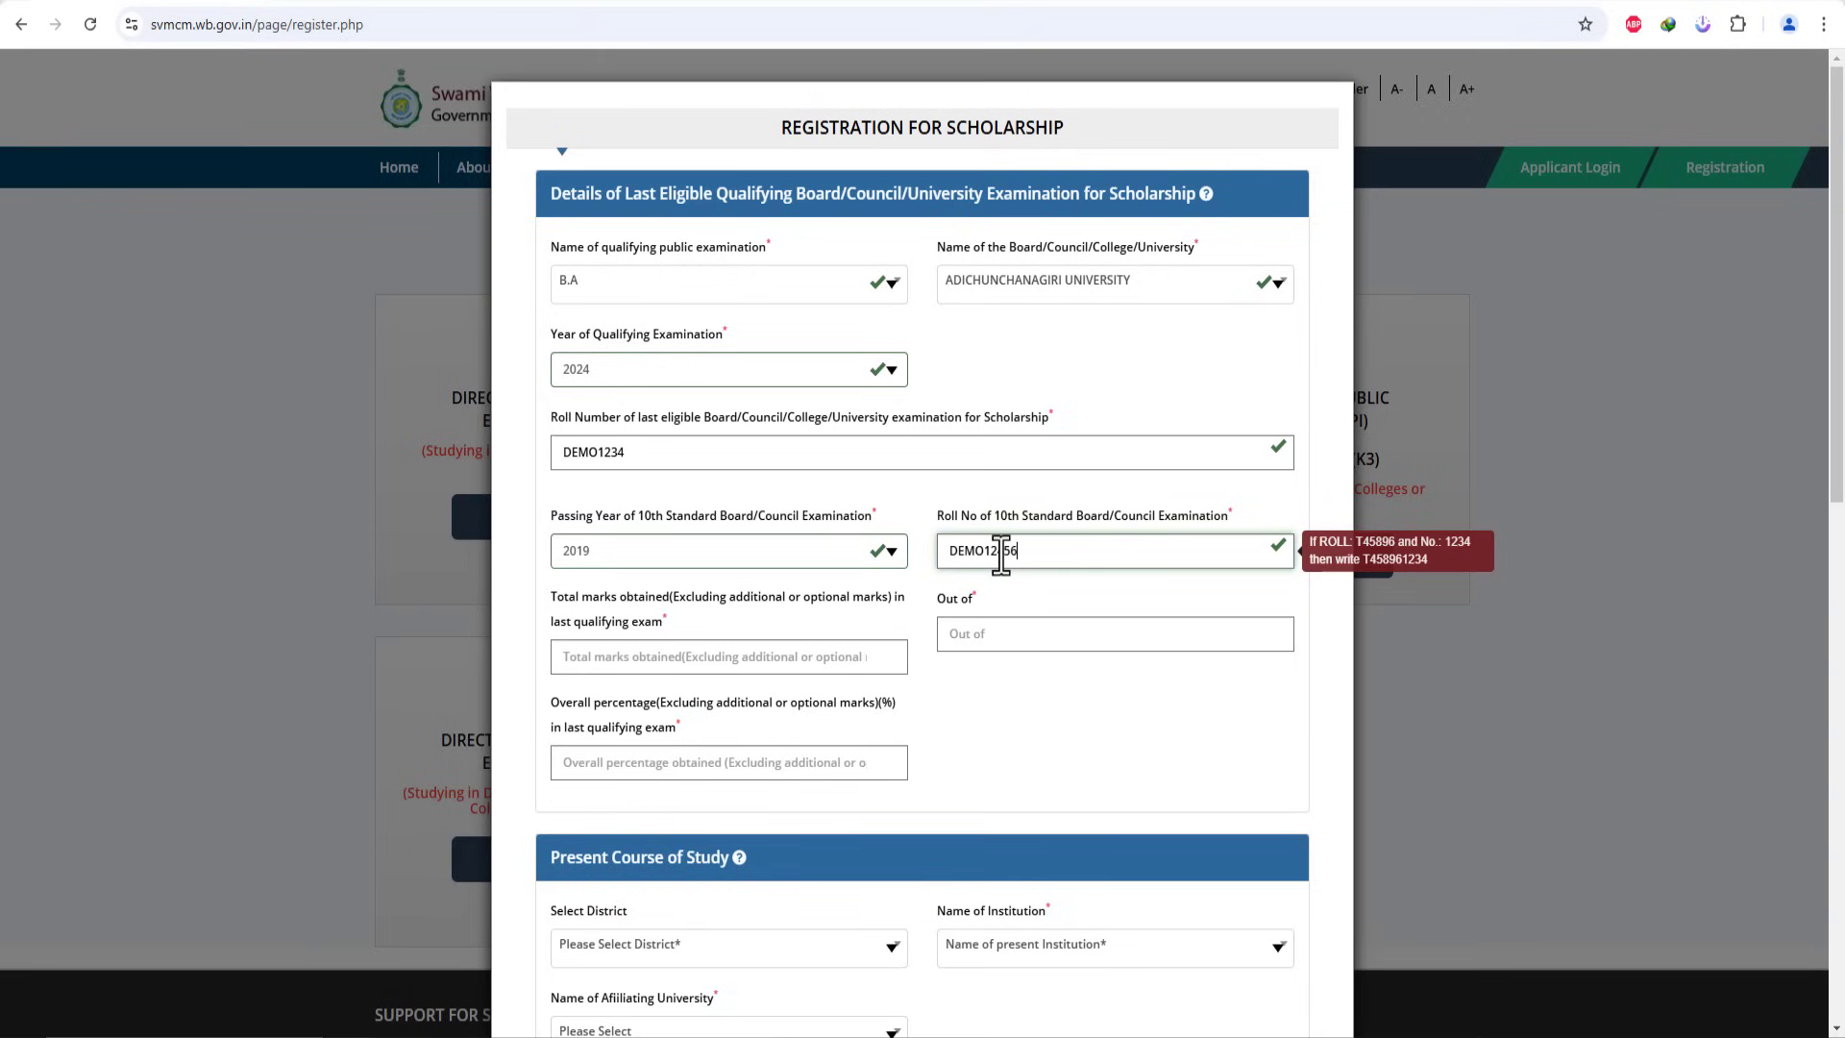
left_click(1032, 740)
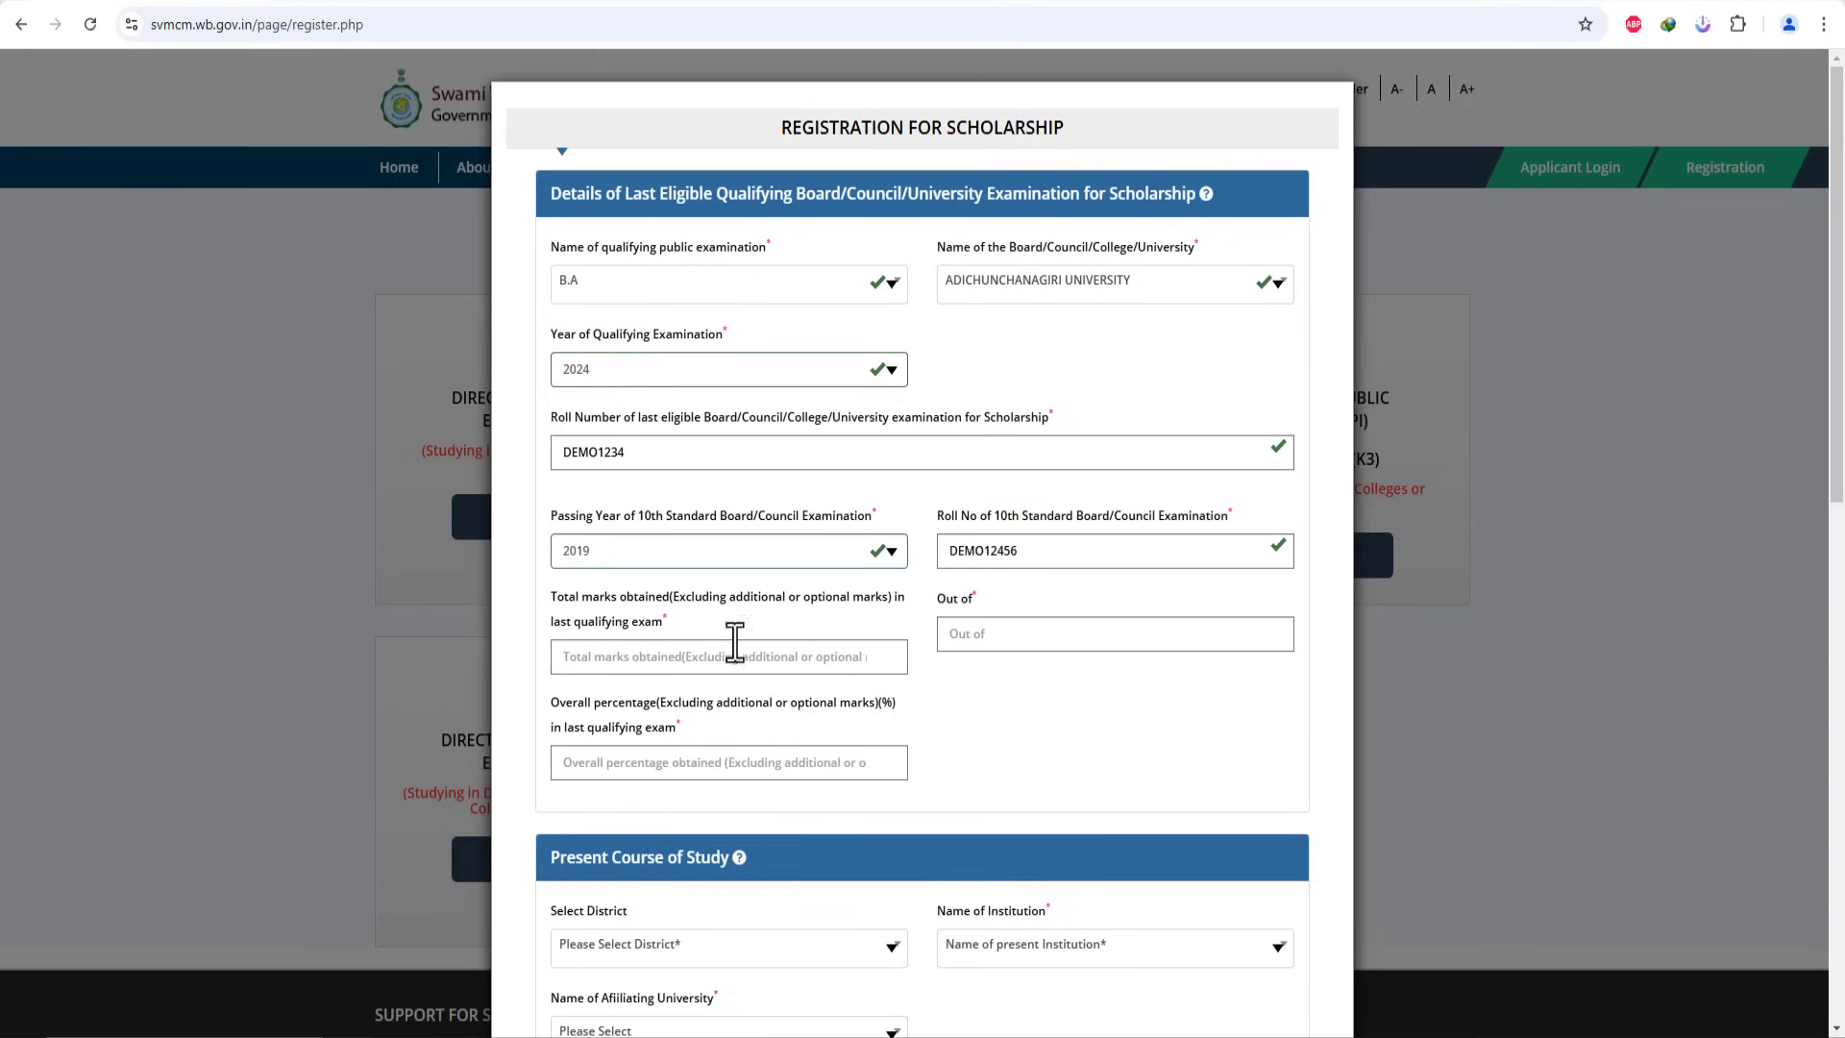
Step: Enter total marks 385, out of 400, and an overall percentage of 95
left_click(682, 661)
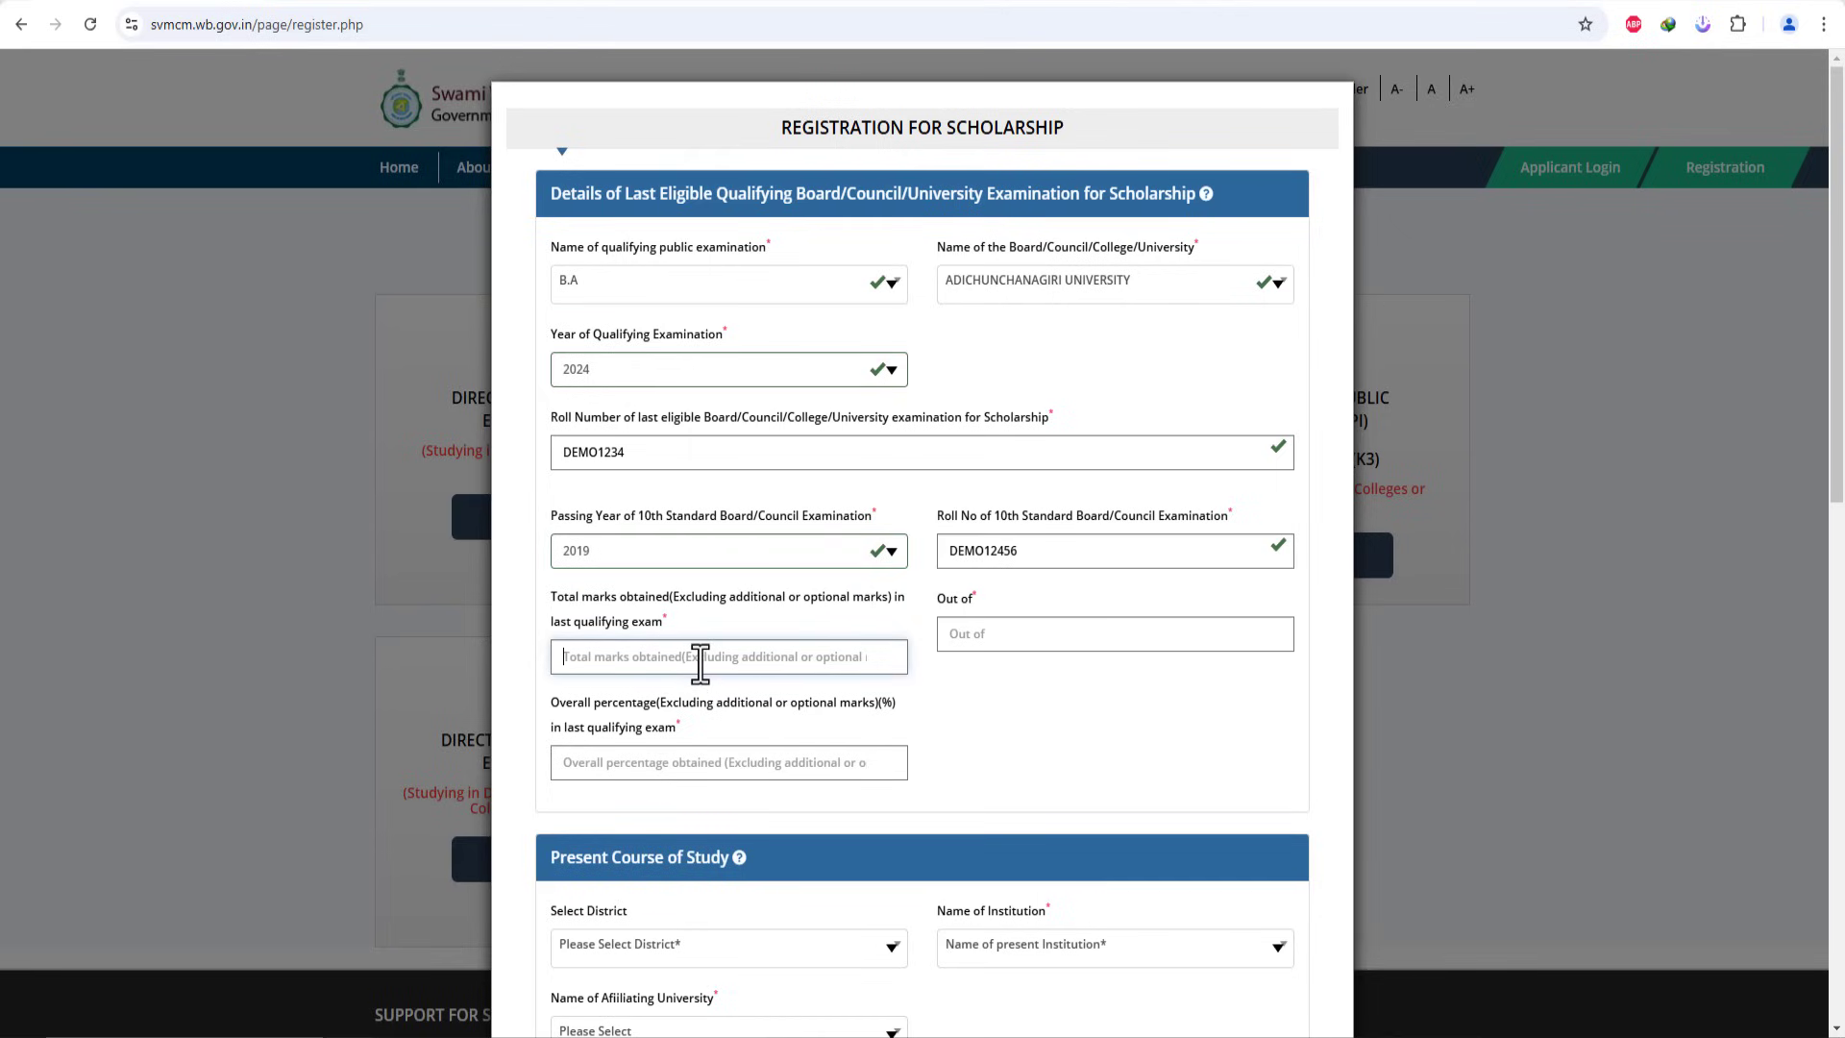
type("385")
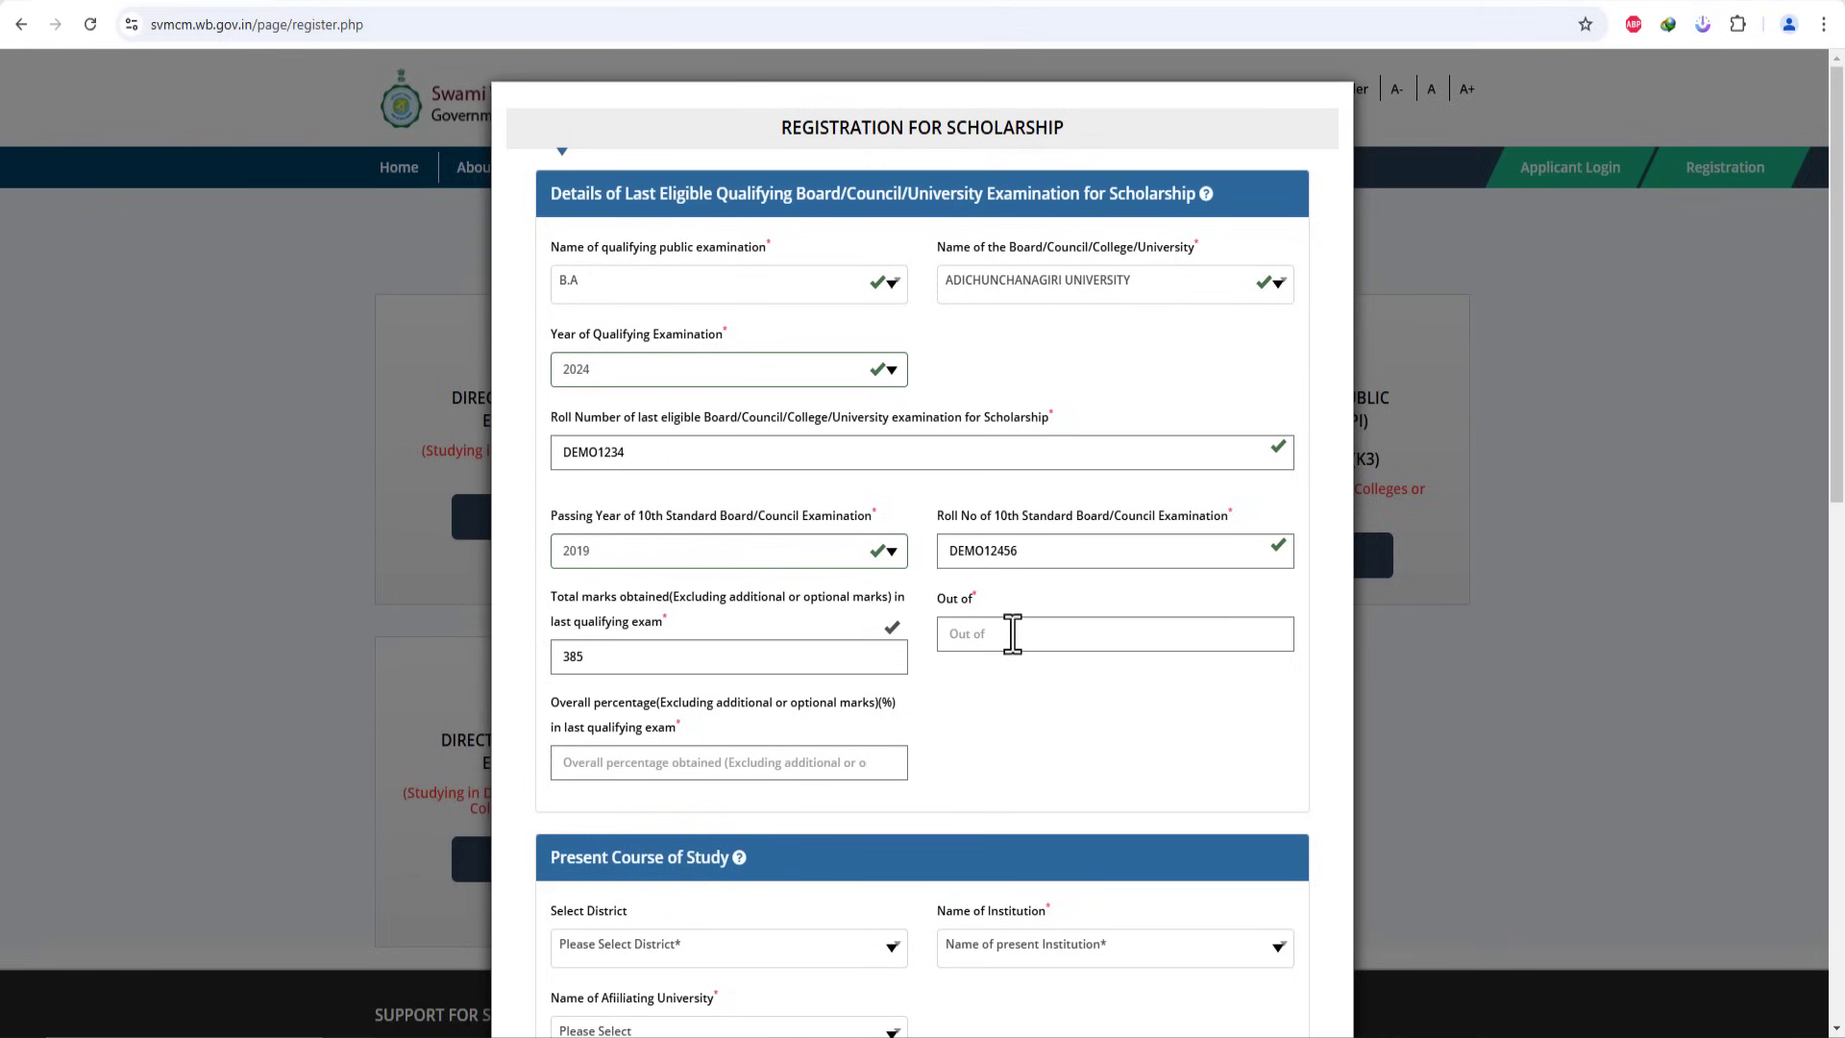
left_click(1011, 633)
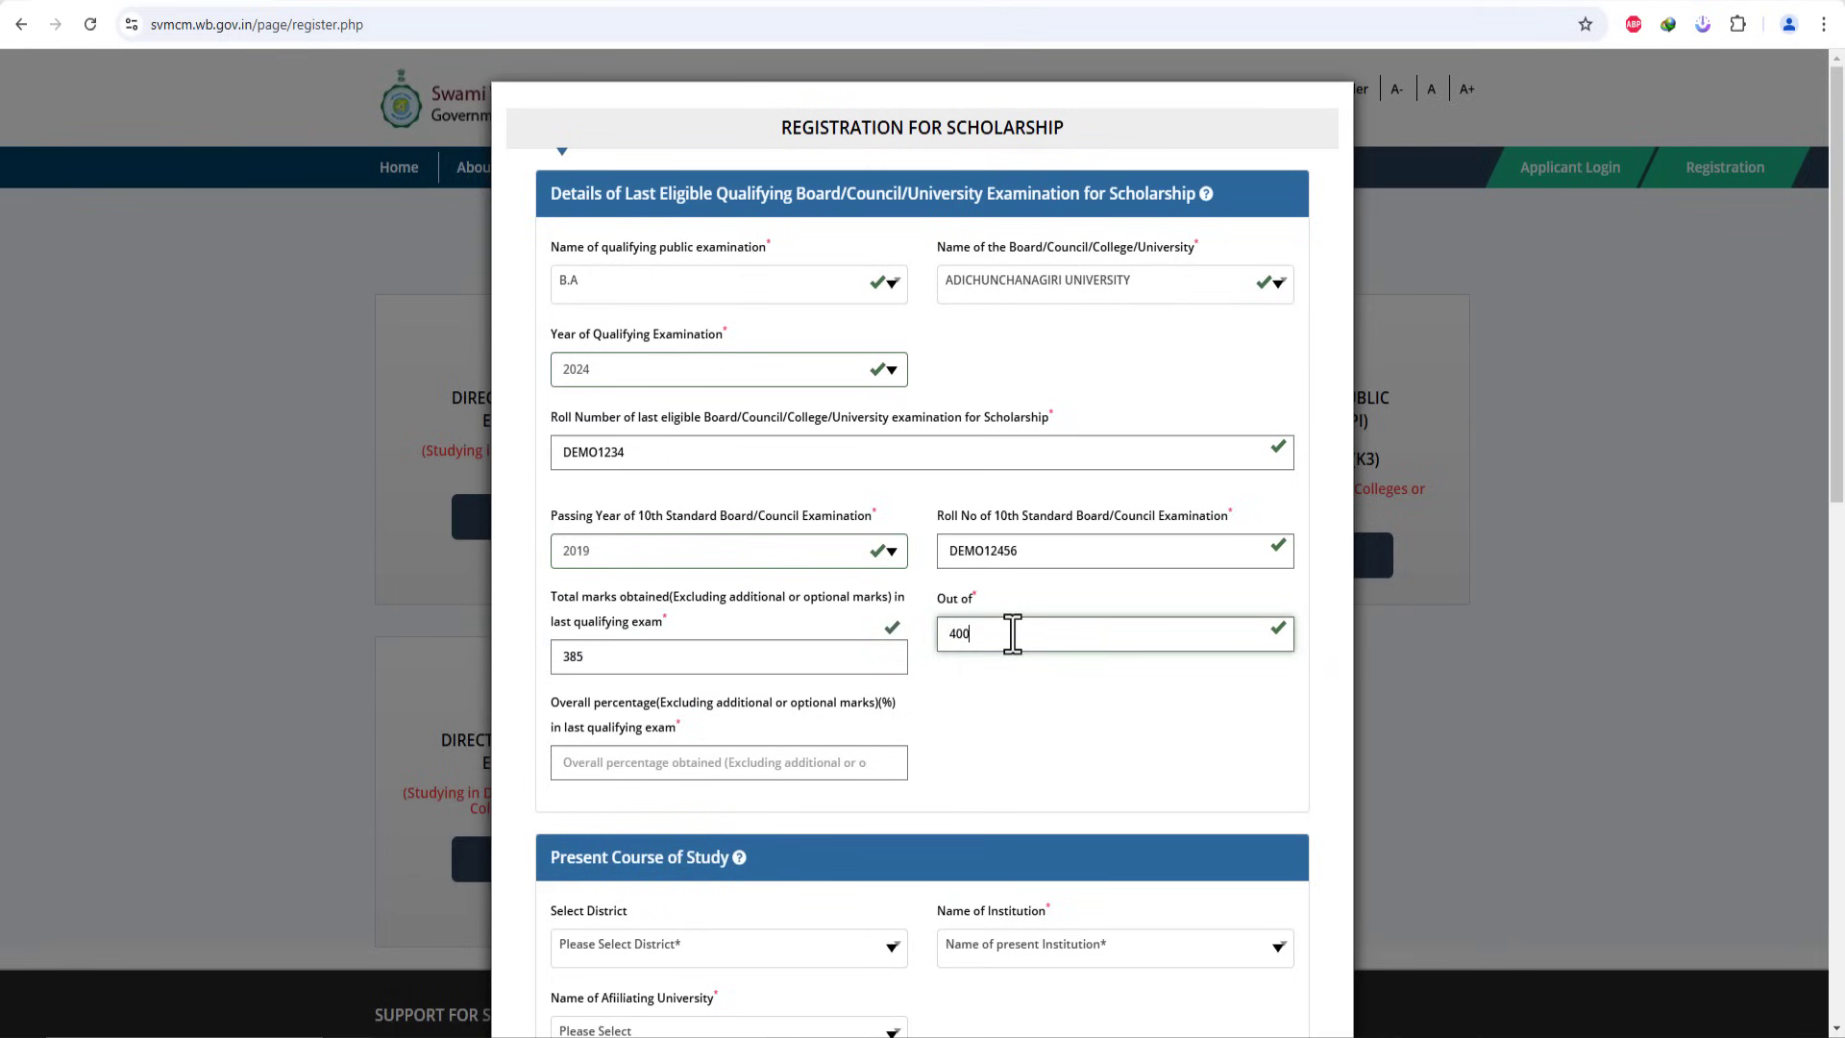
left_click(1041, 712)
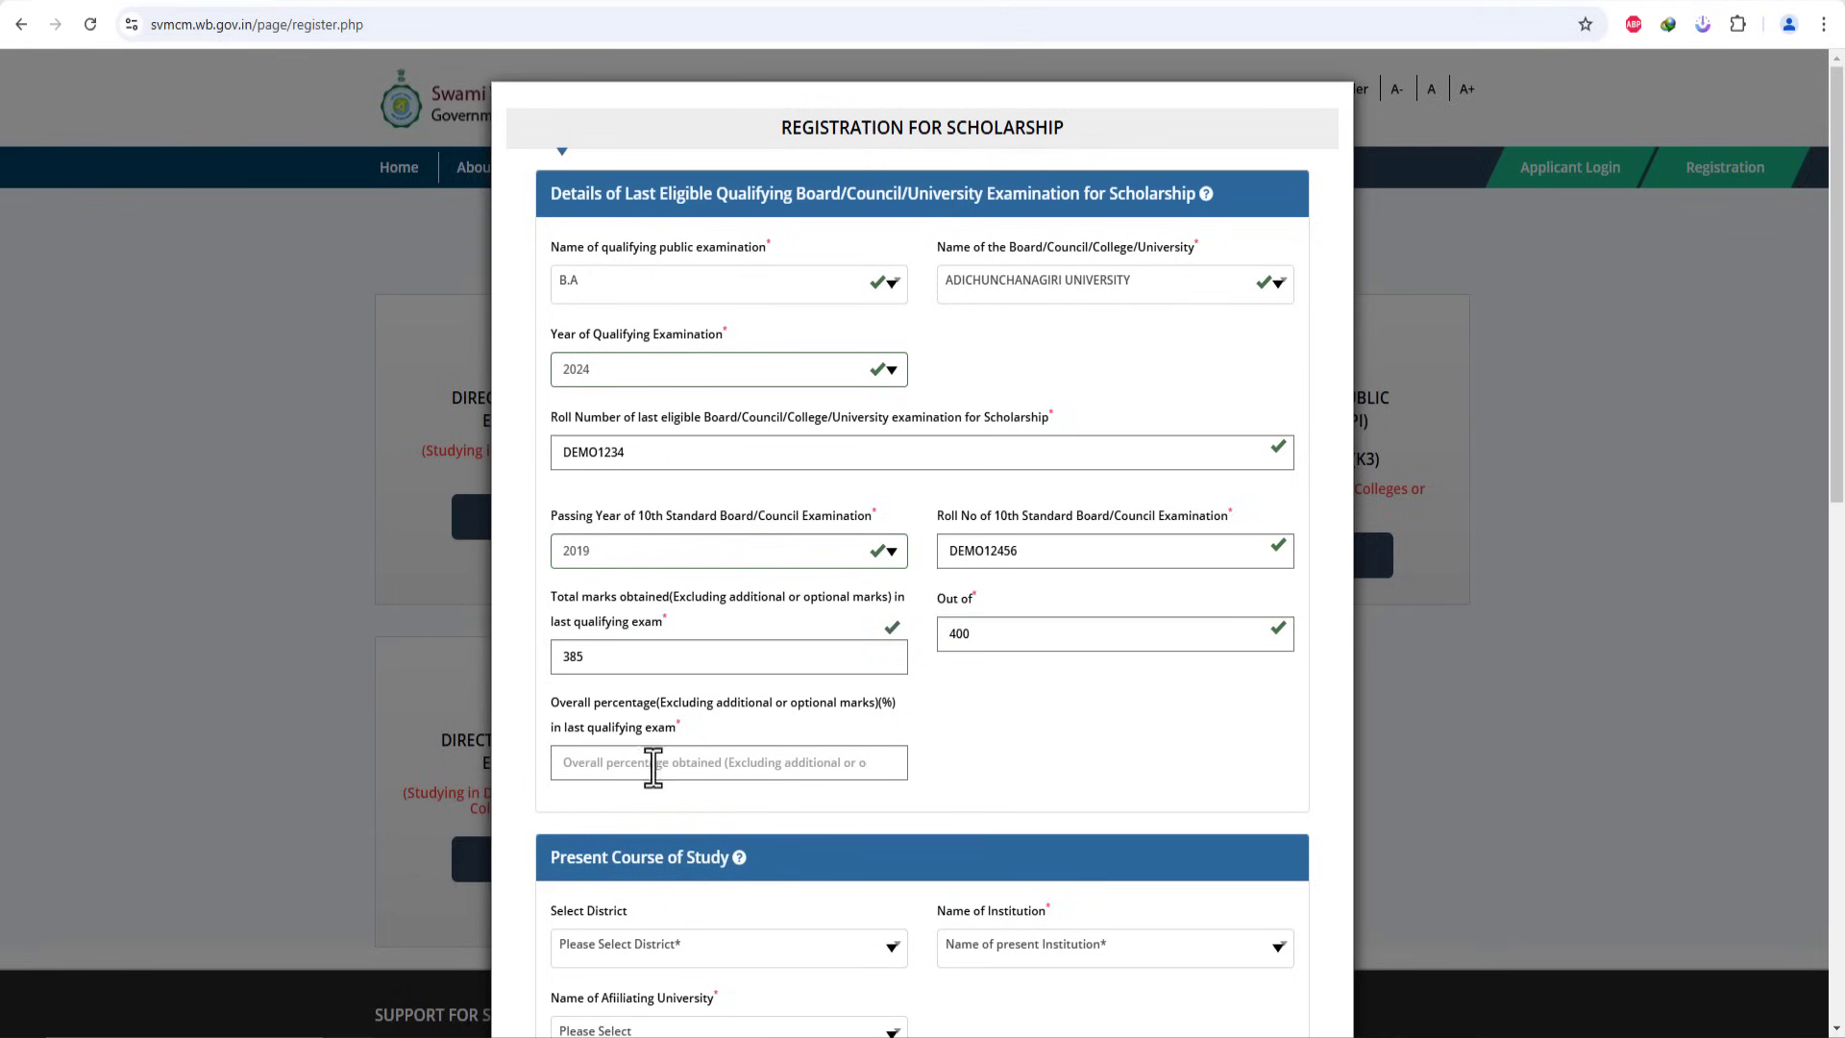
left_click(697, 766)
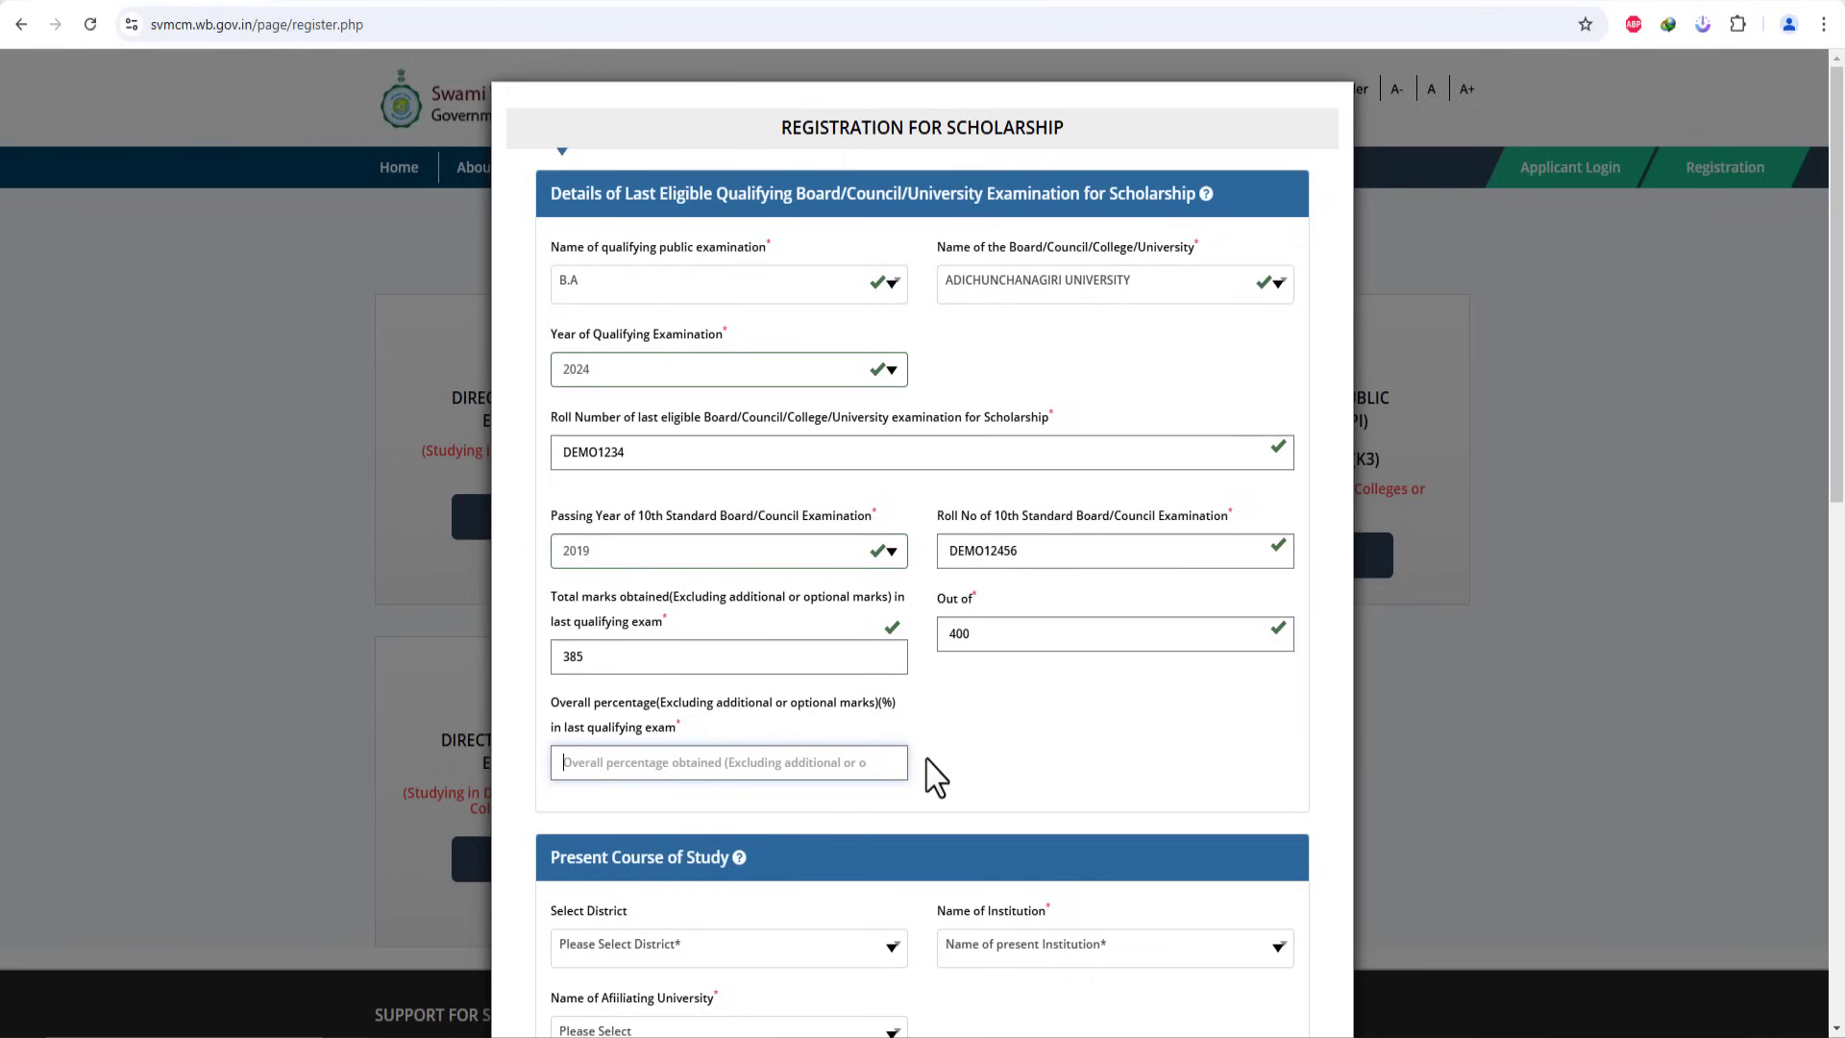
type("95")
left_click(492, 813)
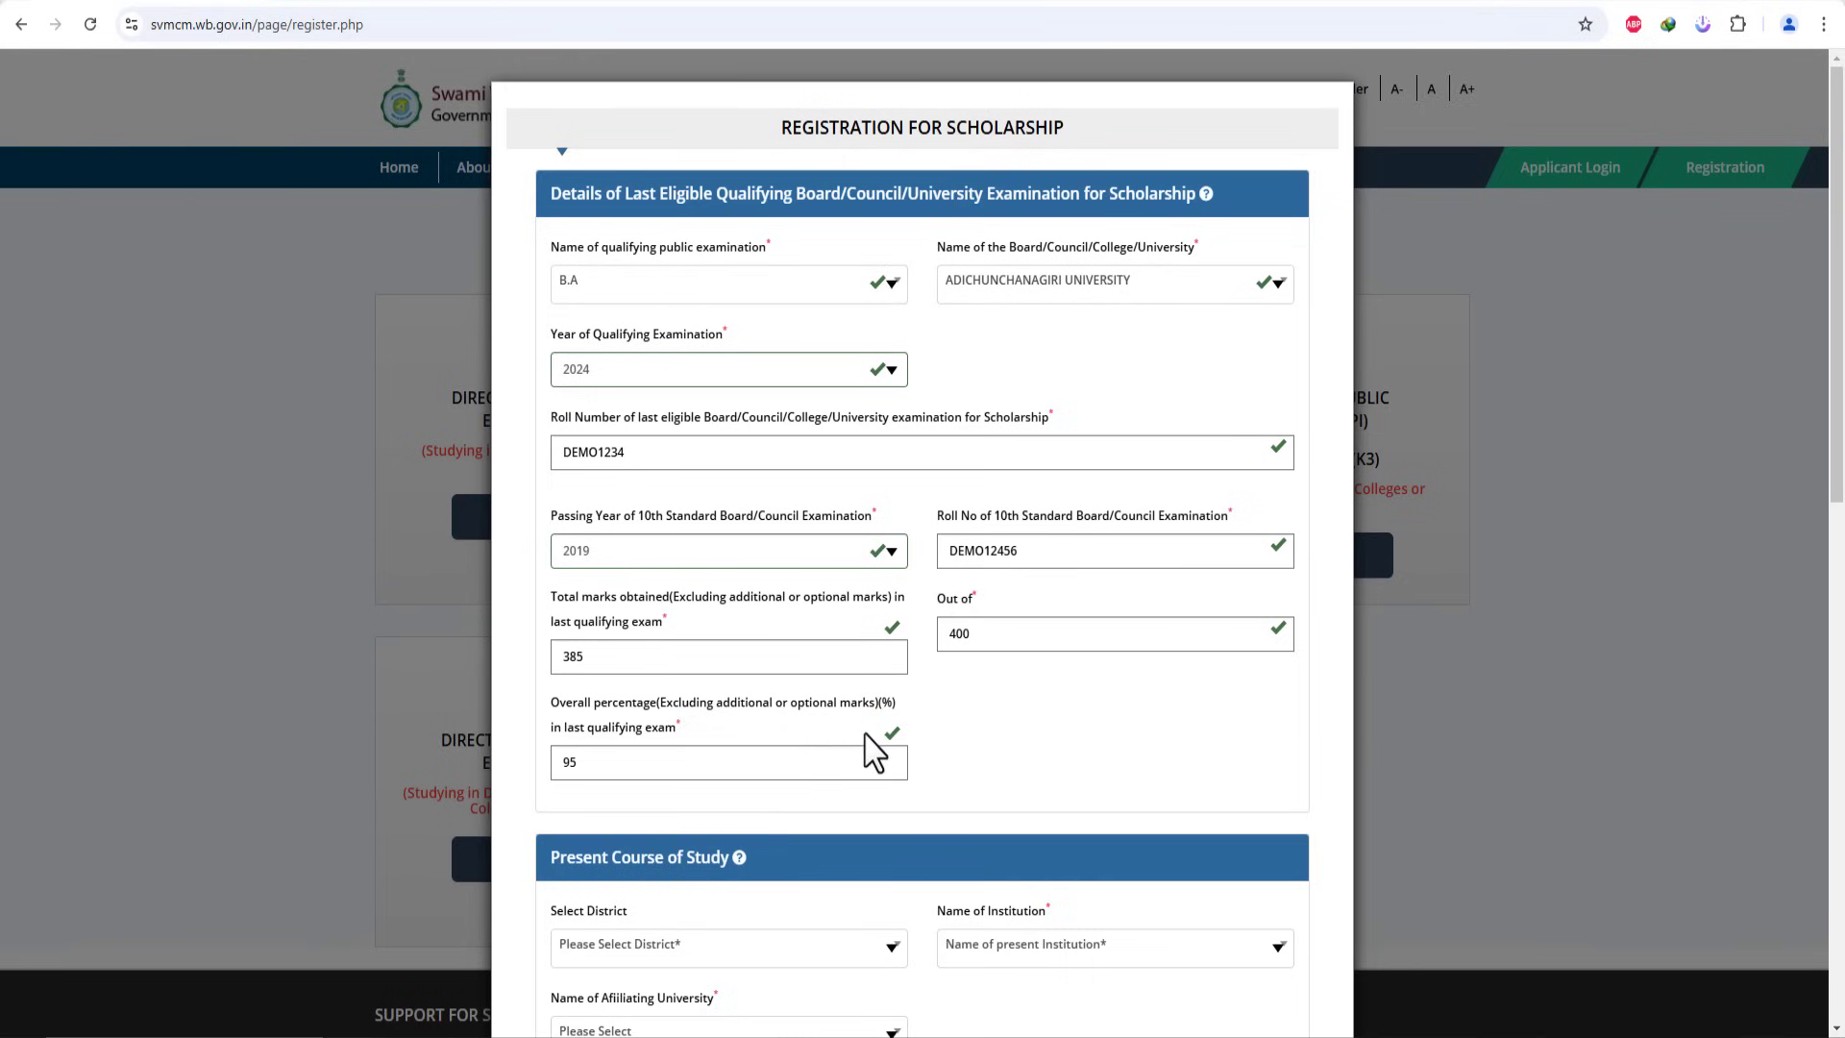
scroll(869, 749, "down", 3)
scroll(876, 749, "down", 1)
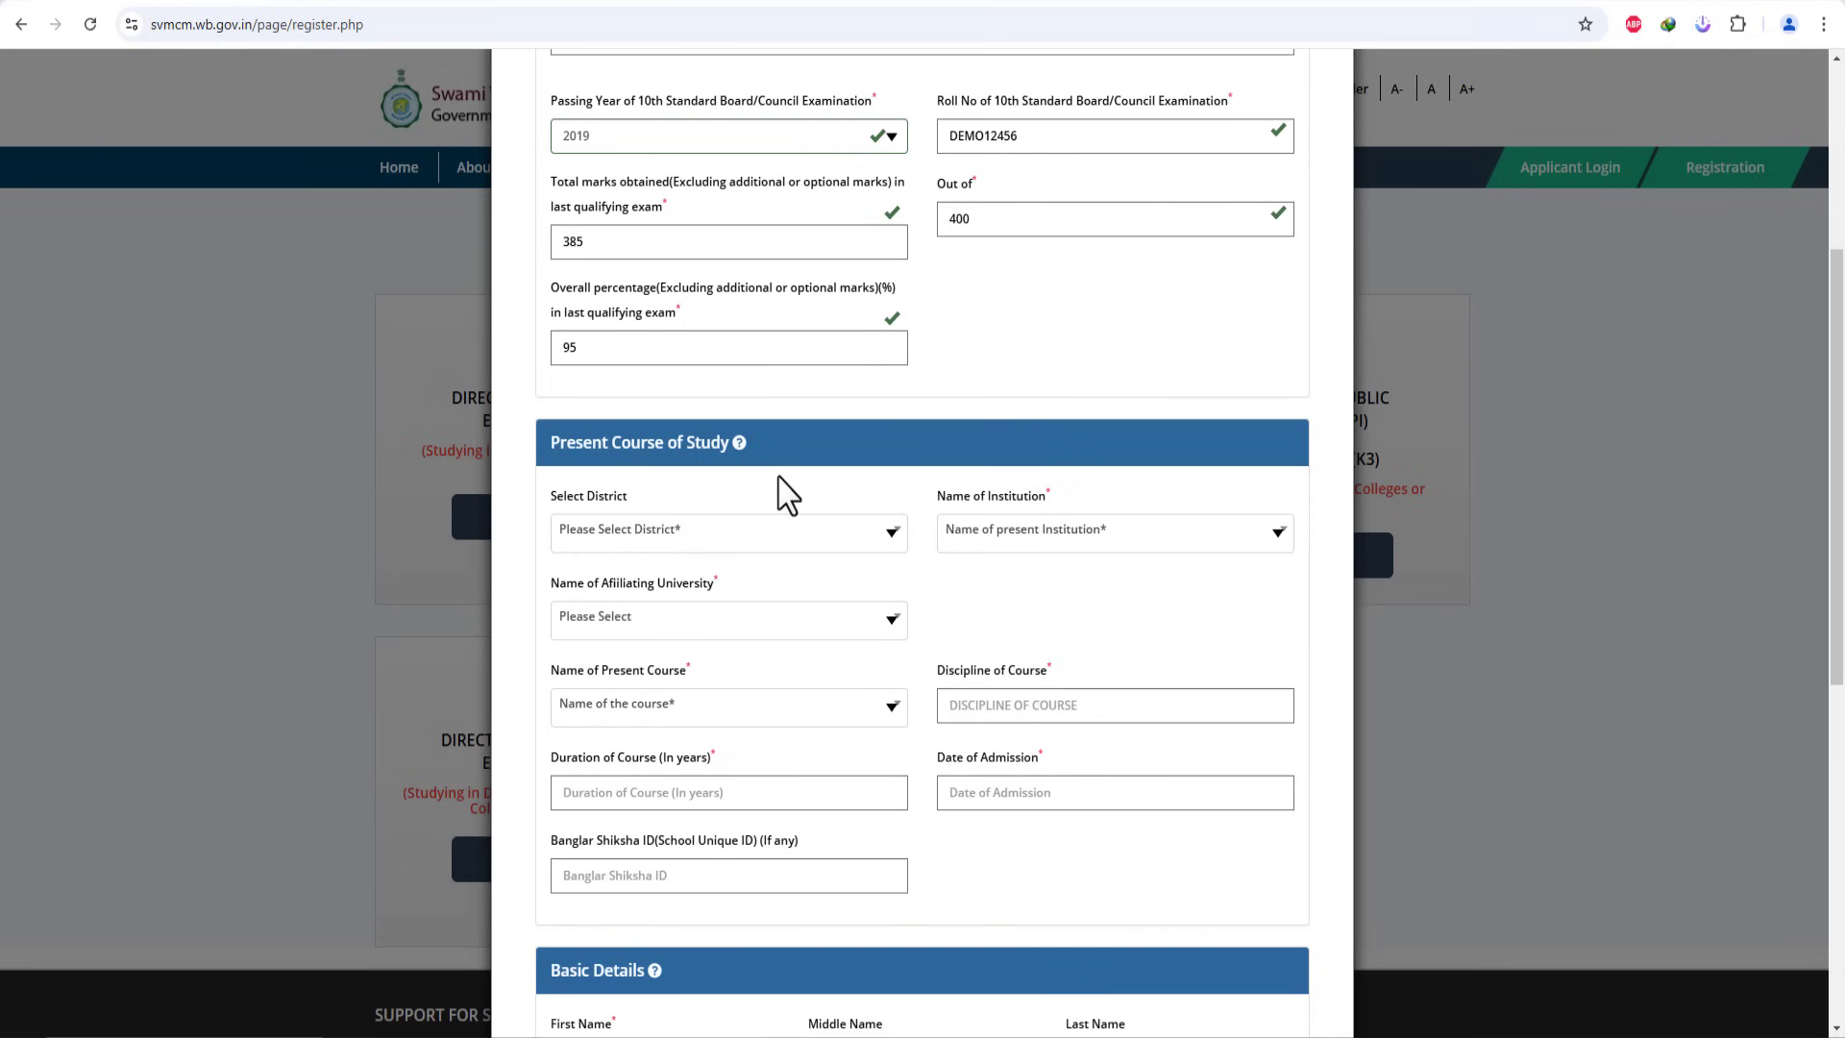
scroll(782, 494, "up", 4)
scroll(811, 235, "up", 1)
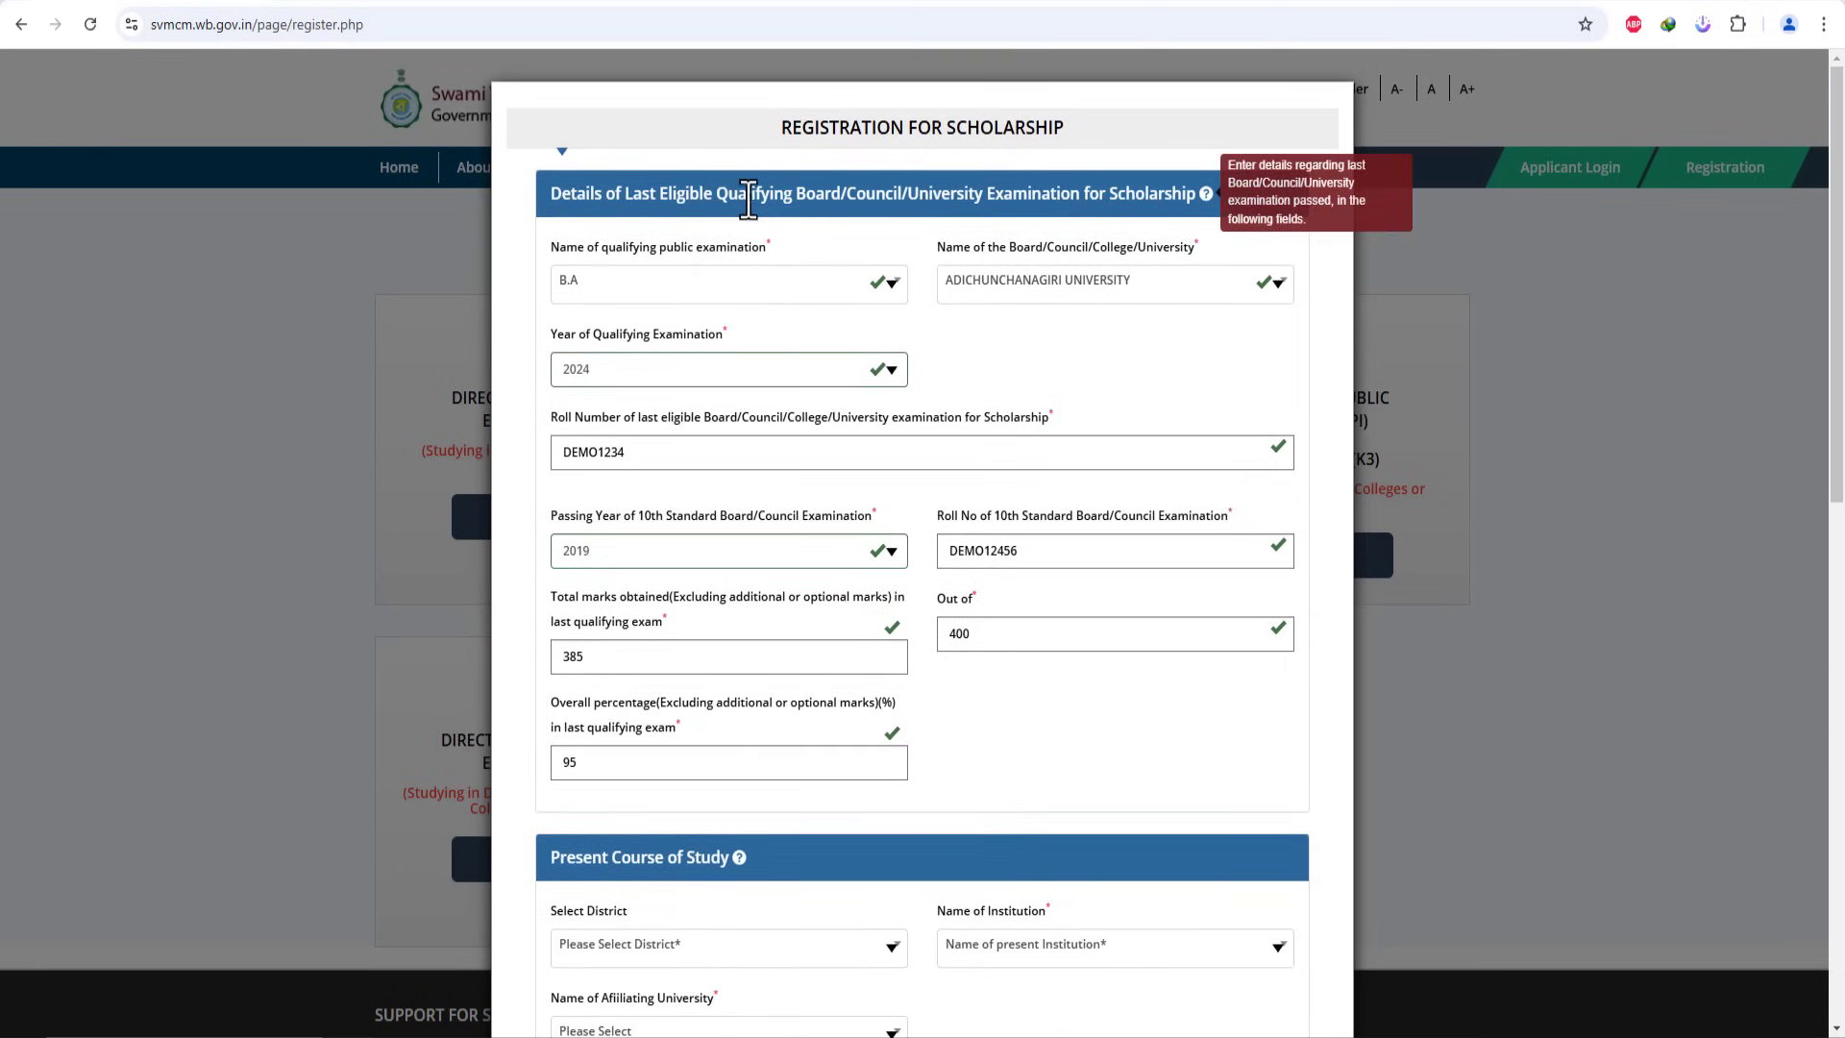
left_click_drag(704, 197, 1028, 206)
left_click(1056, 205)
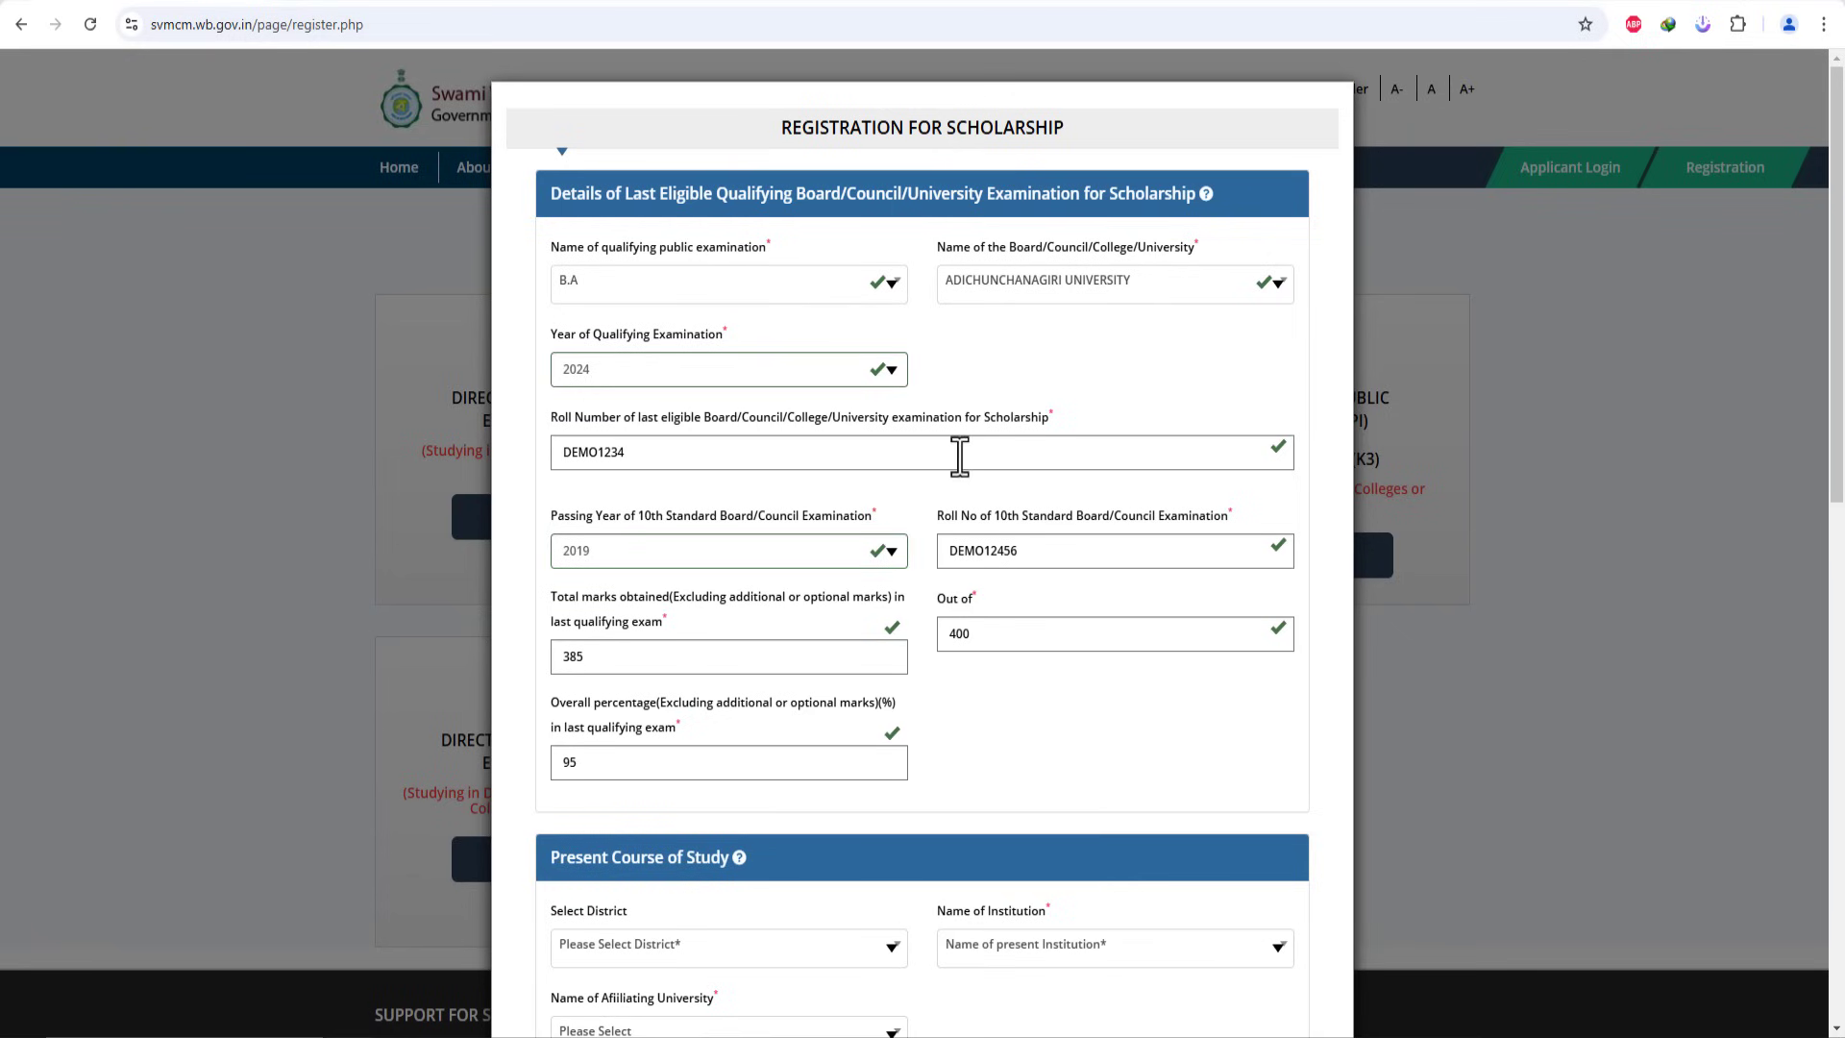
Step: Choose MALDAH as the district and CHANCHAL B.ED COLLEGE as the institution
scroll(975, 629, "down", 3)
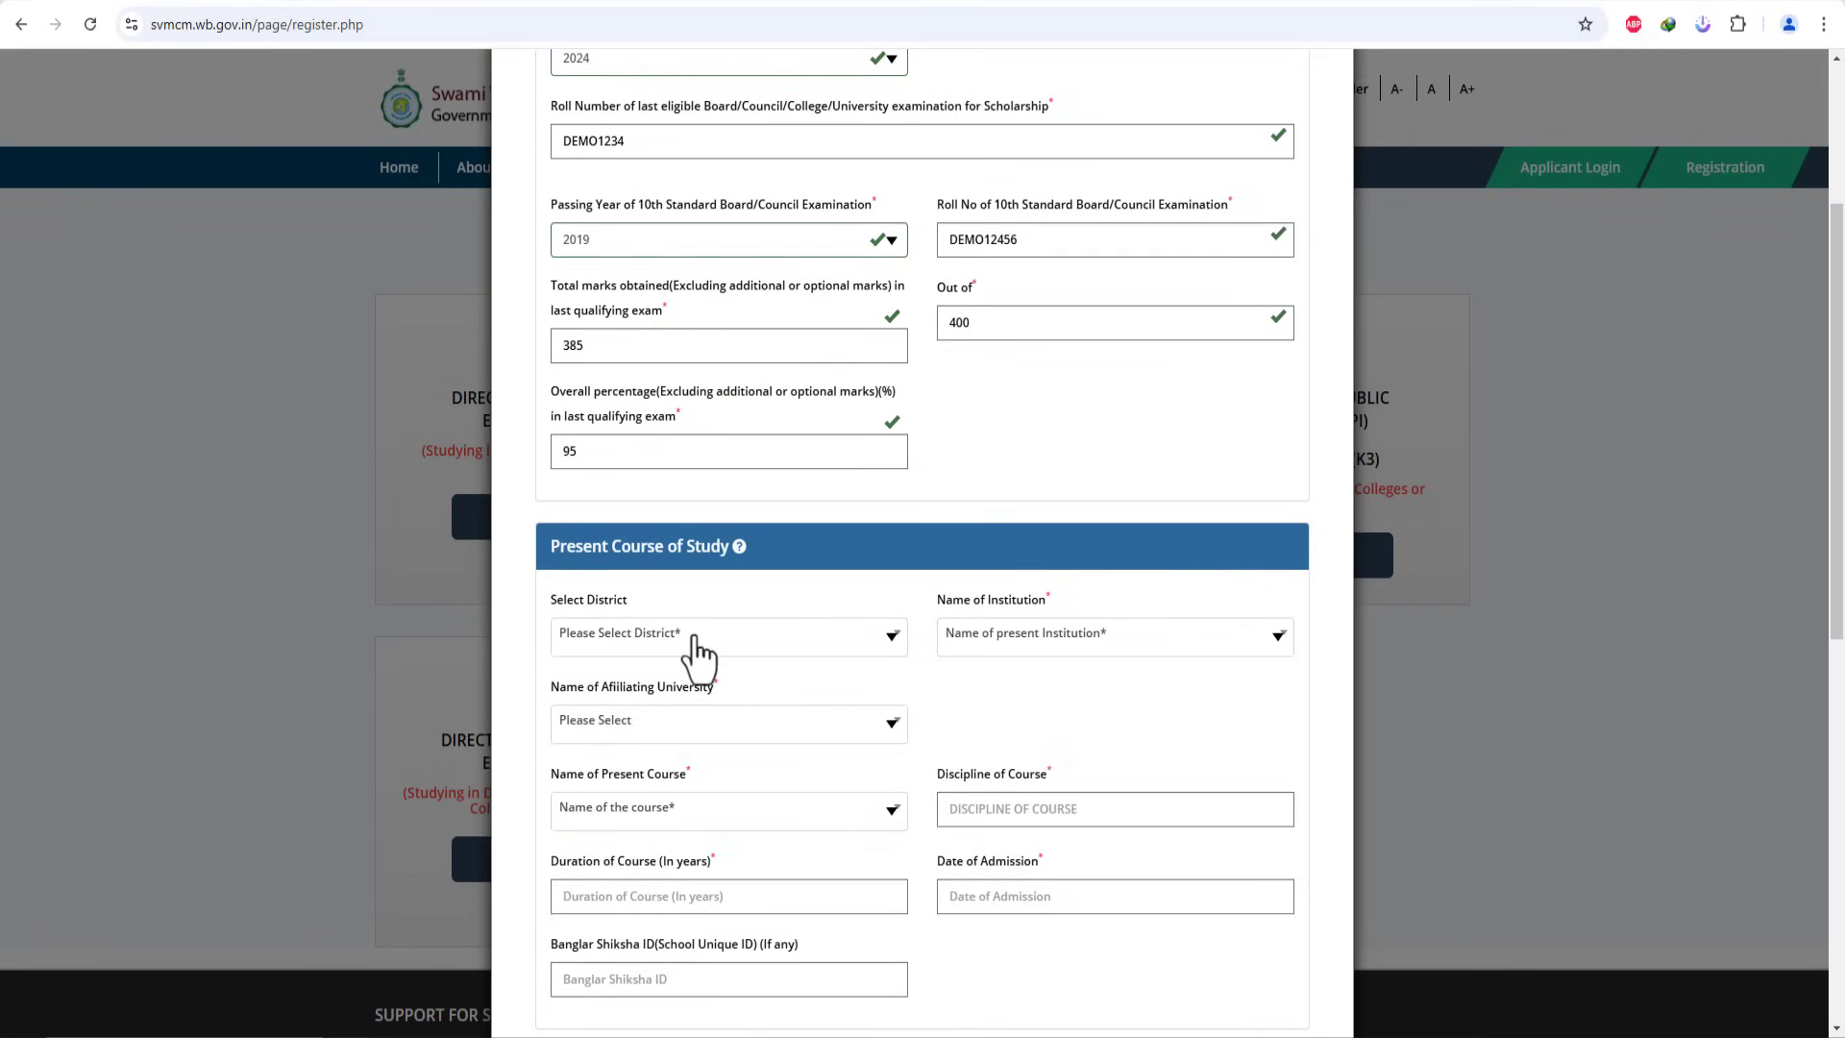
left_click(688, 638)
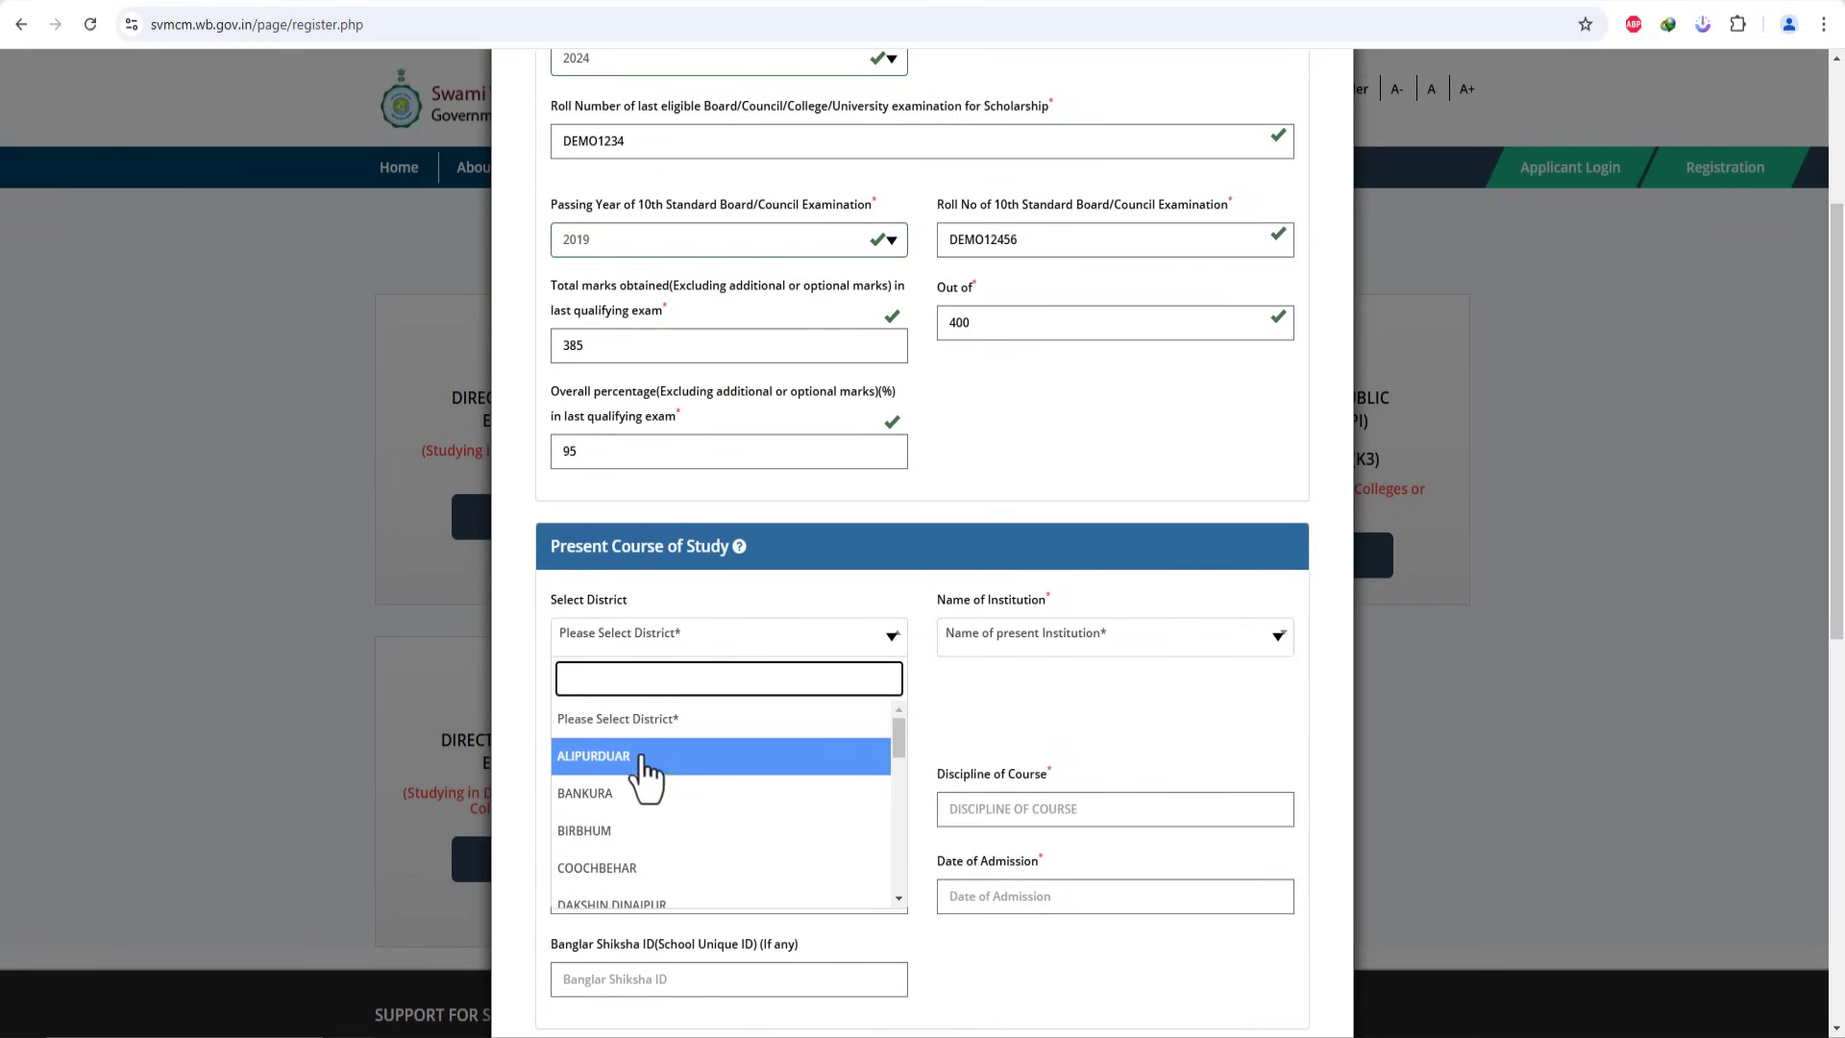
scroll(641, 821, "down", 1)
scroll(636, 821, "down", 2)
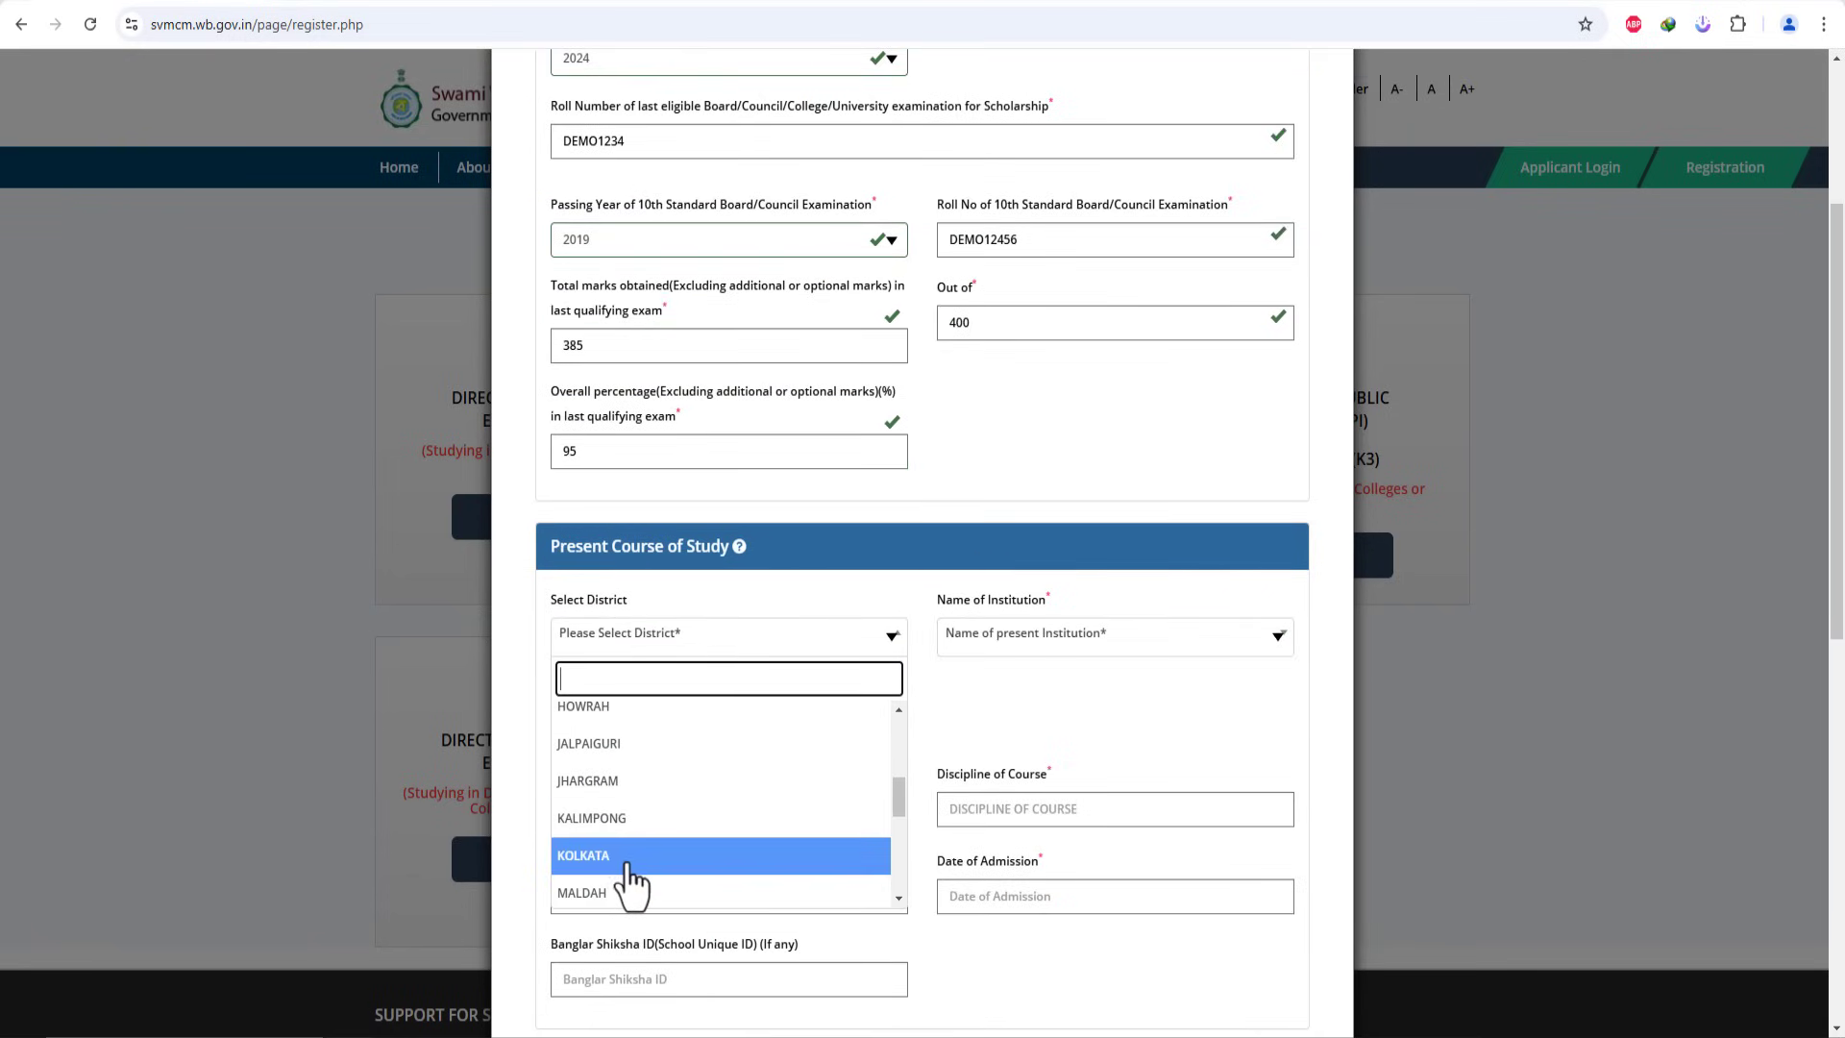
left_click(619, 893)
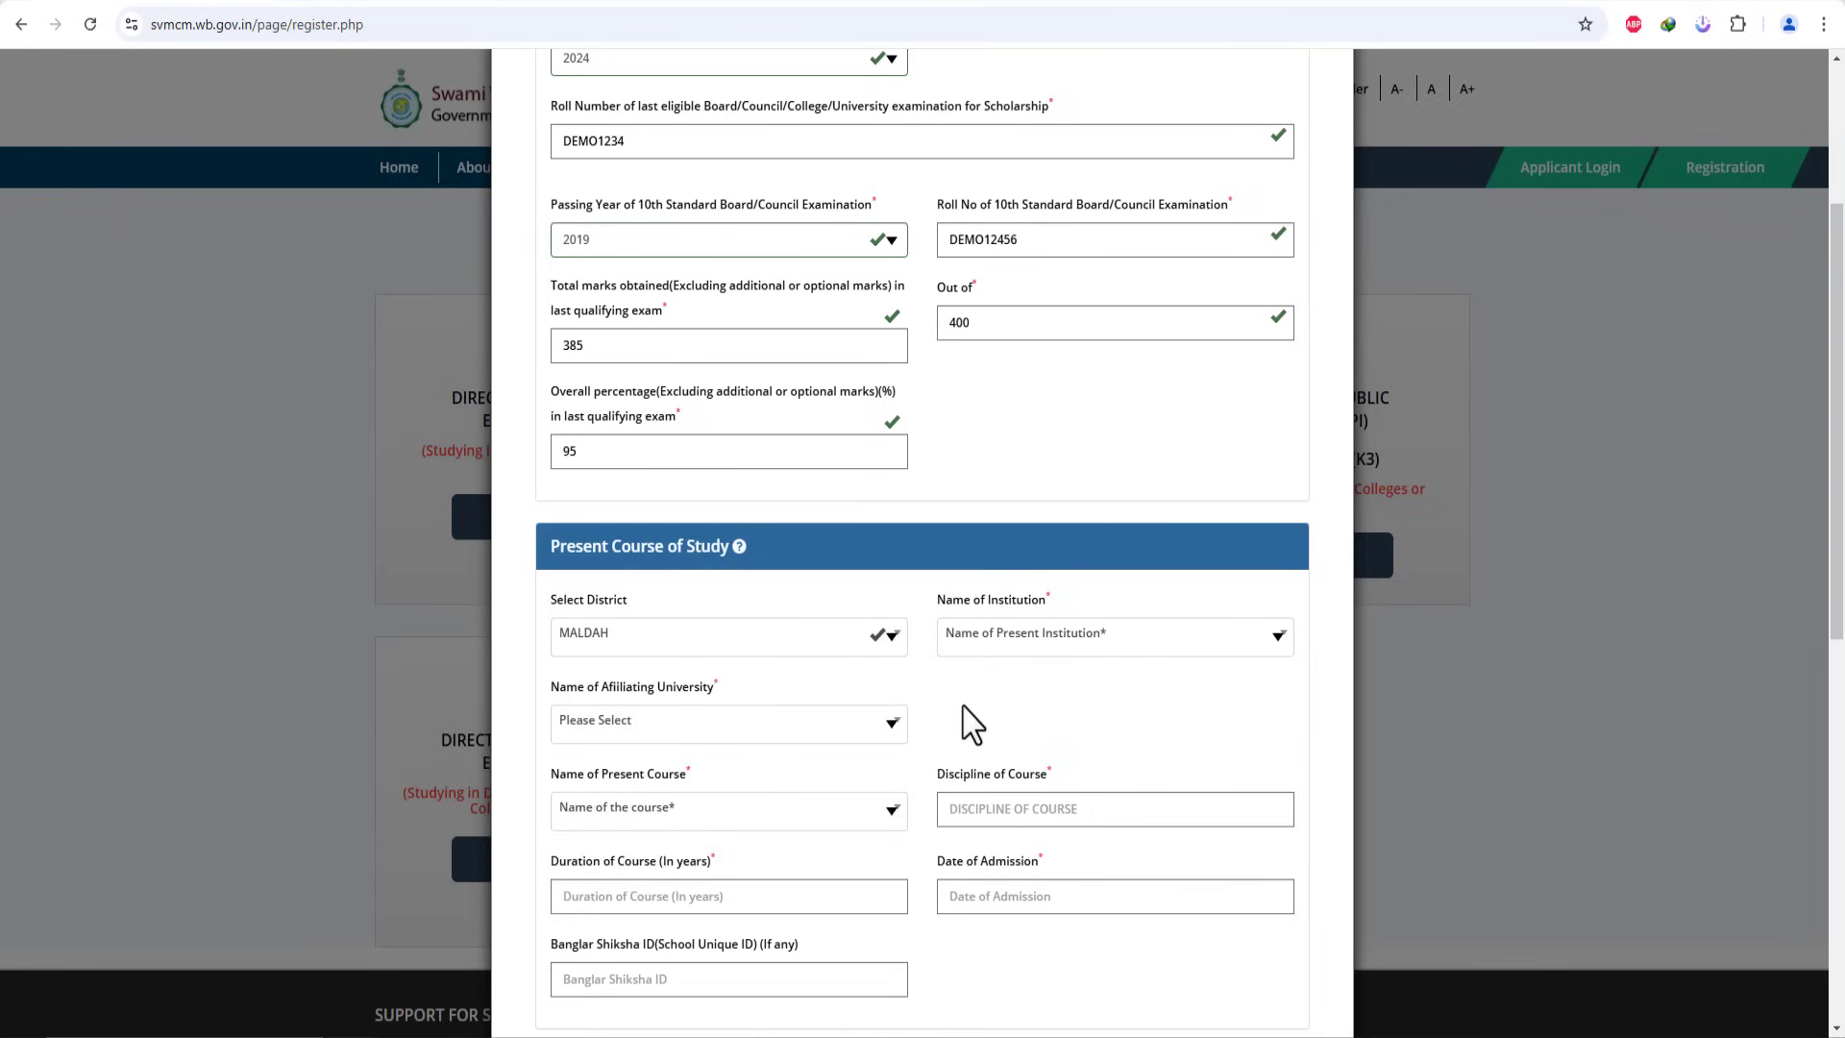
left_click(1000, 642)
scroll(1029, 817, "down", 1)
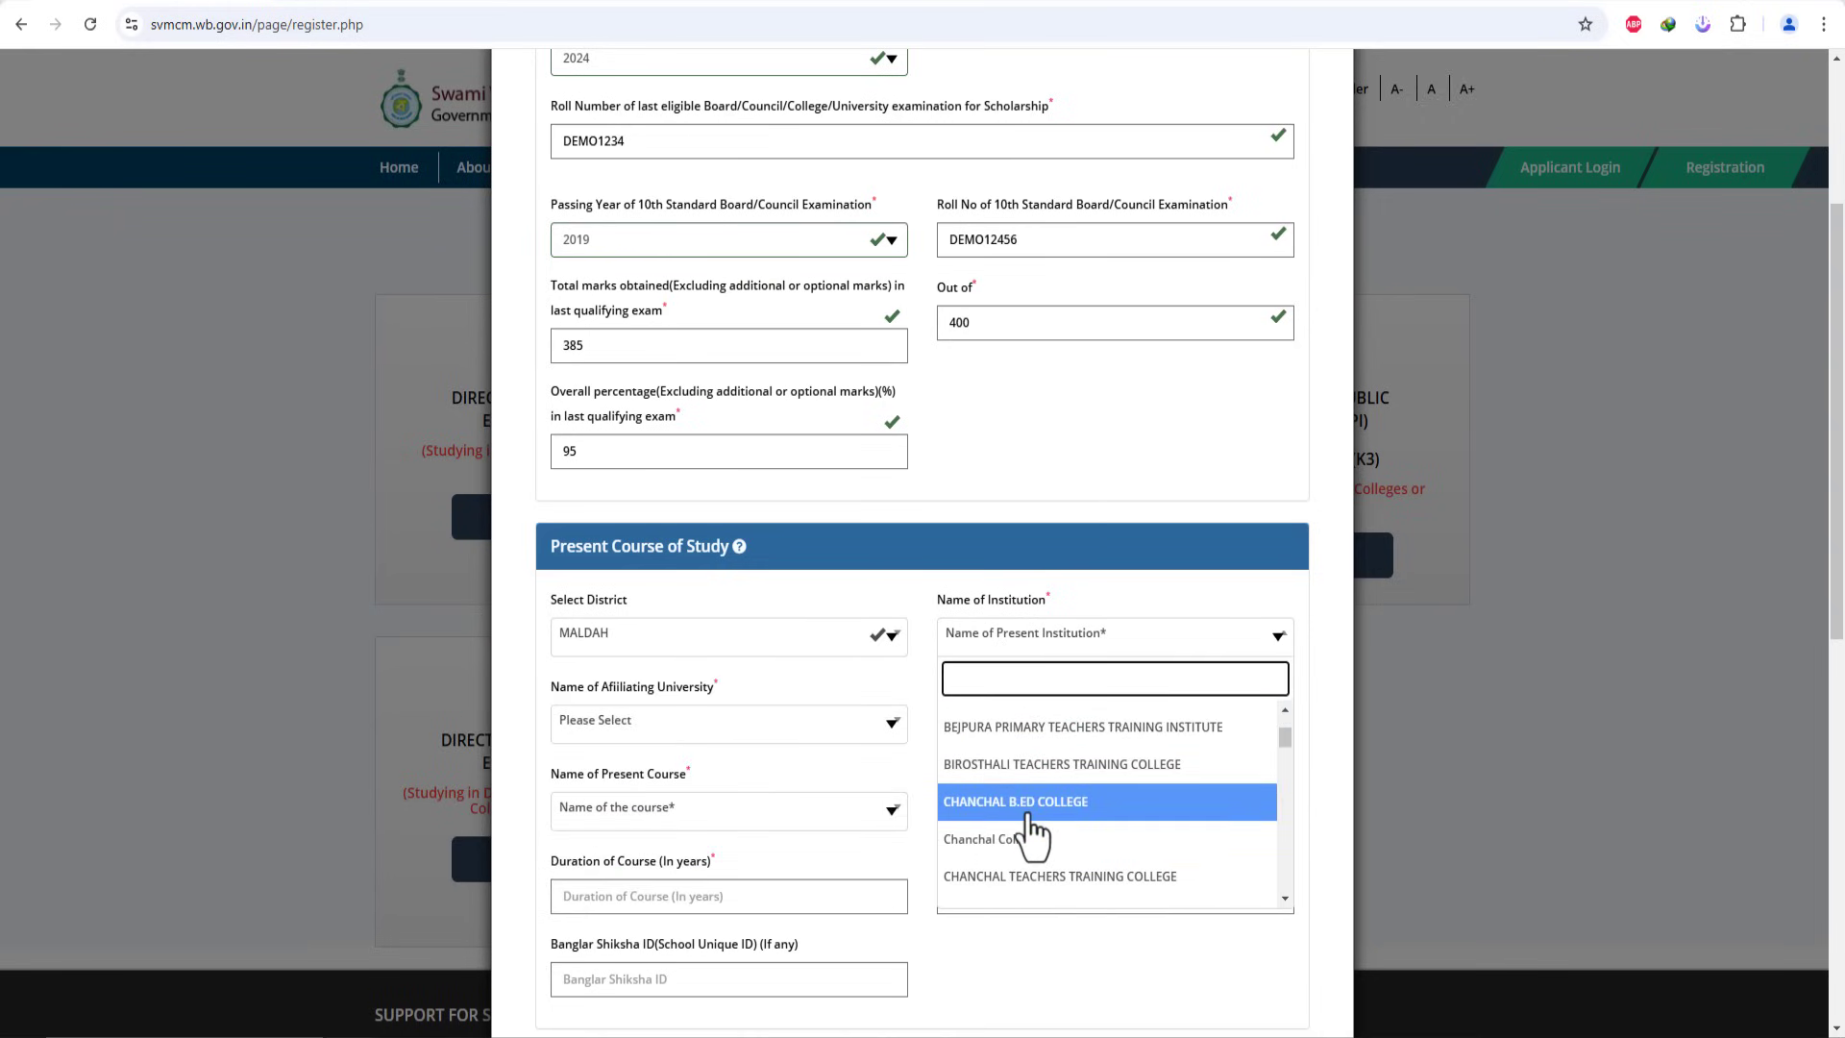
left_click(1026, 802)
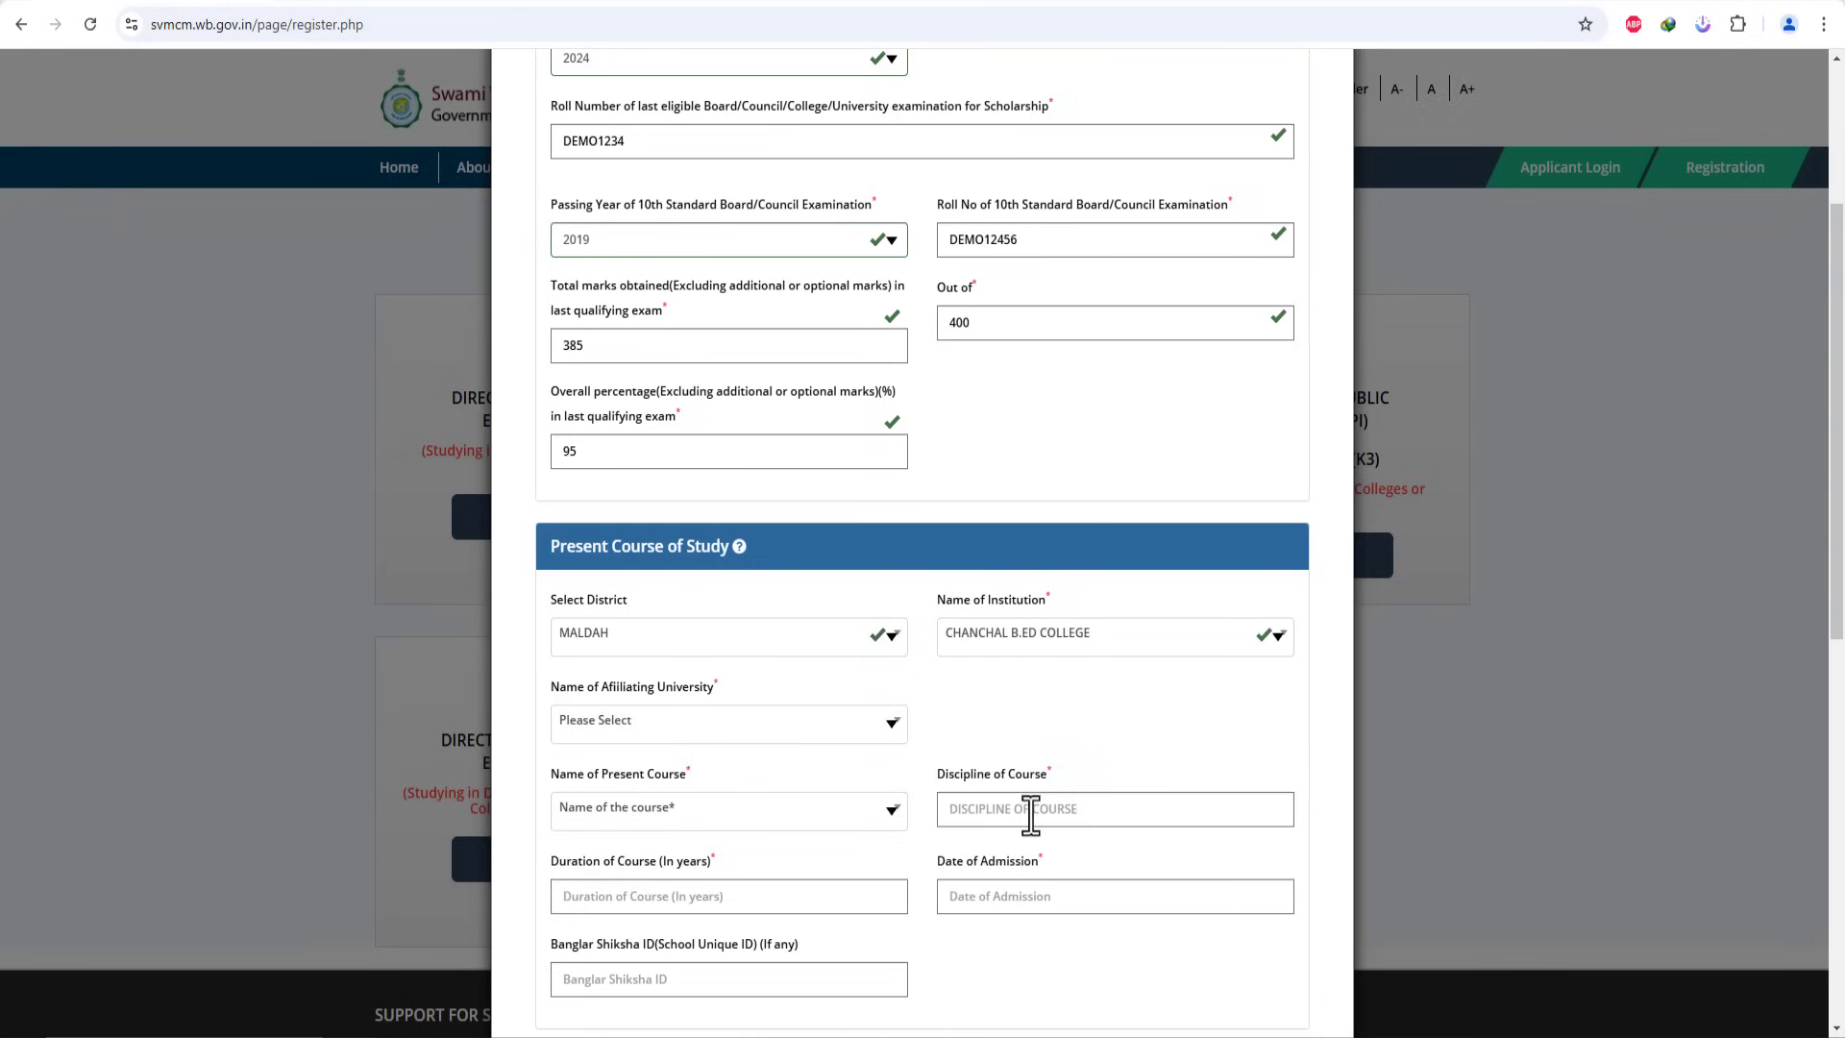
Step: Set the affiliating university to SWAMI VIVEKANANDA UNIVERSITY and the present course to M.A
left_click(680, 740)
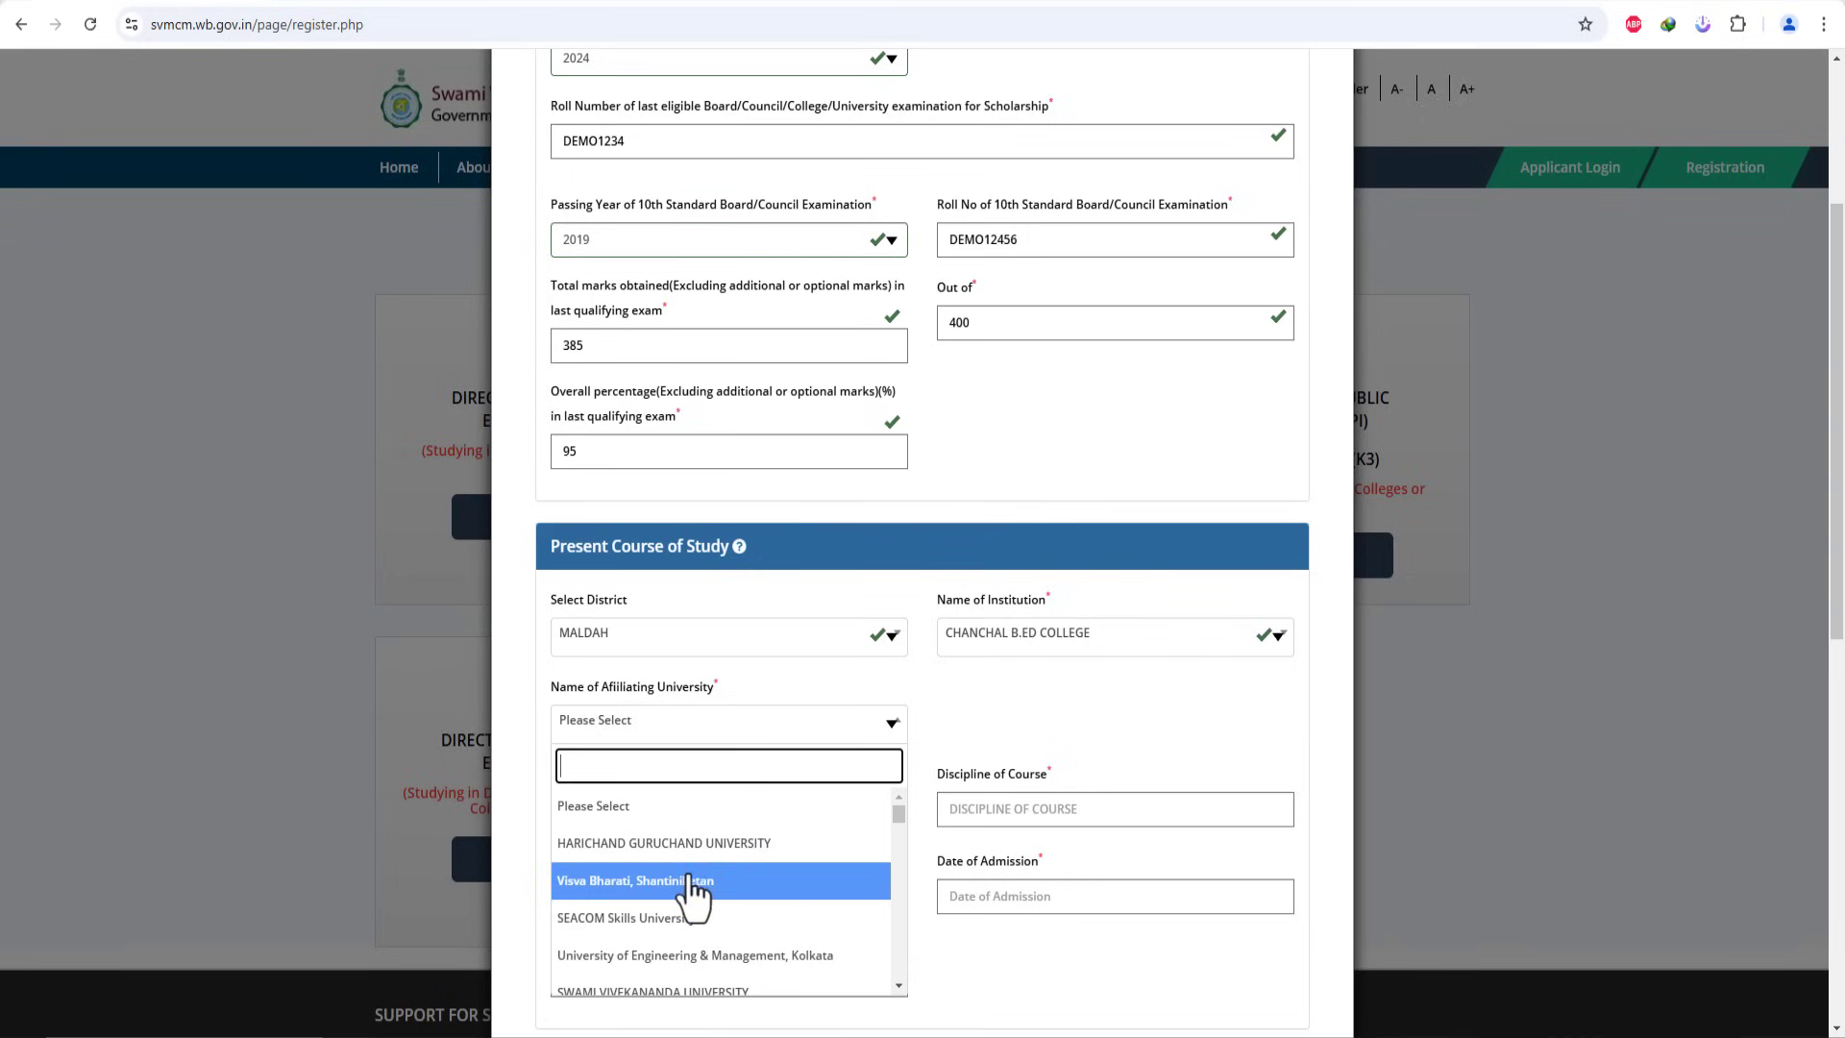
scroll(707, 889, "down", 1)
scroll(700, 881, "down", 2)
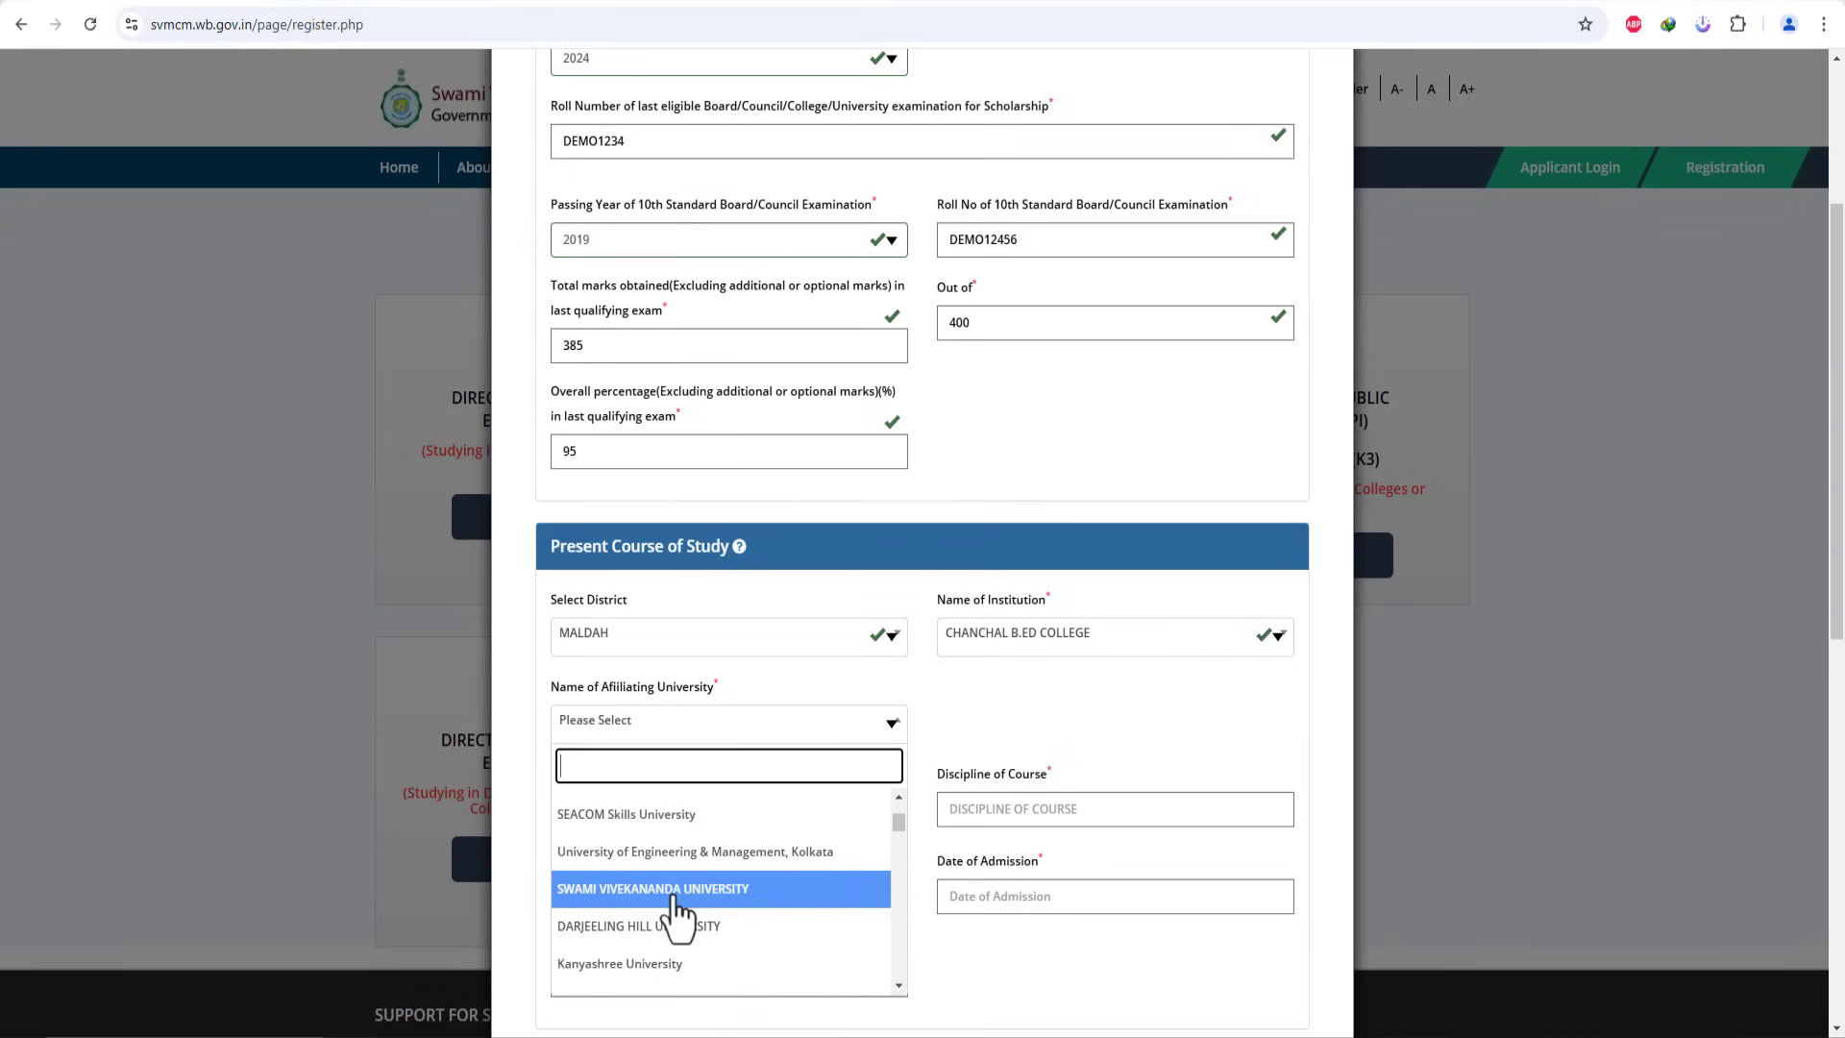
left_click(679, 888)
left_click(715, 811)
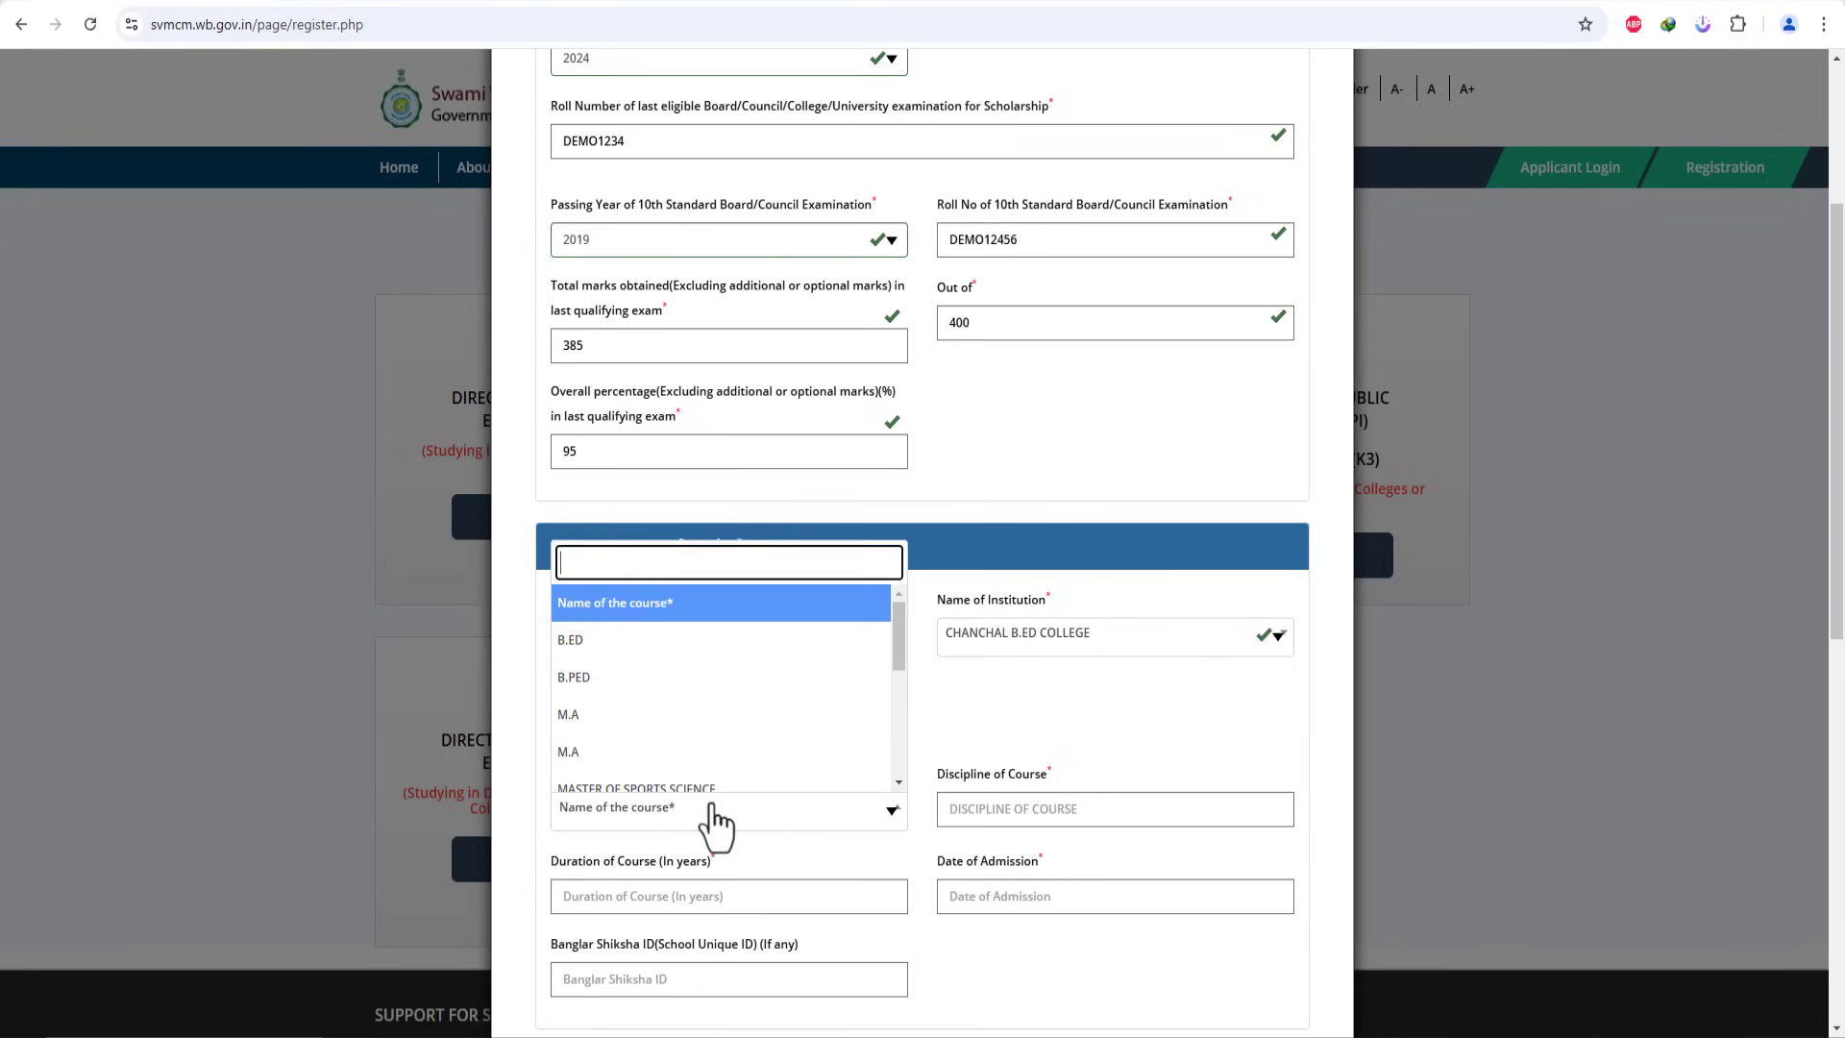
left_click(613, 715)
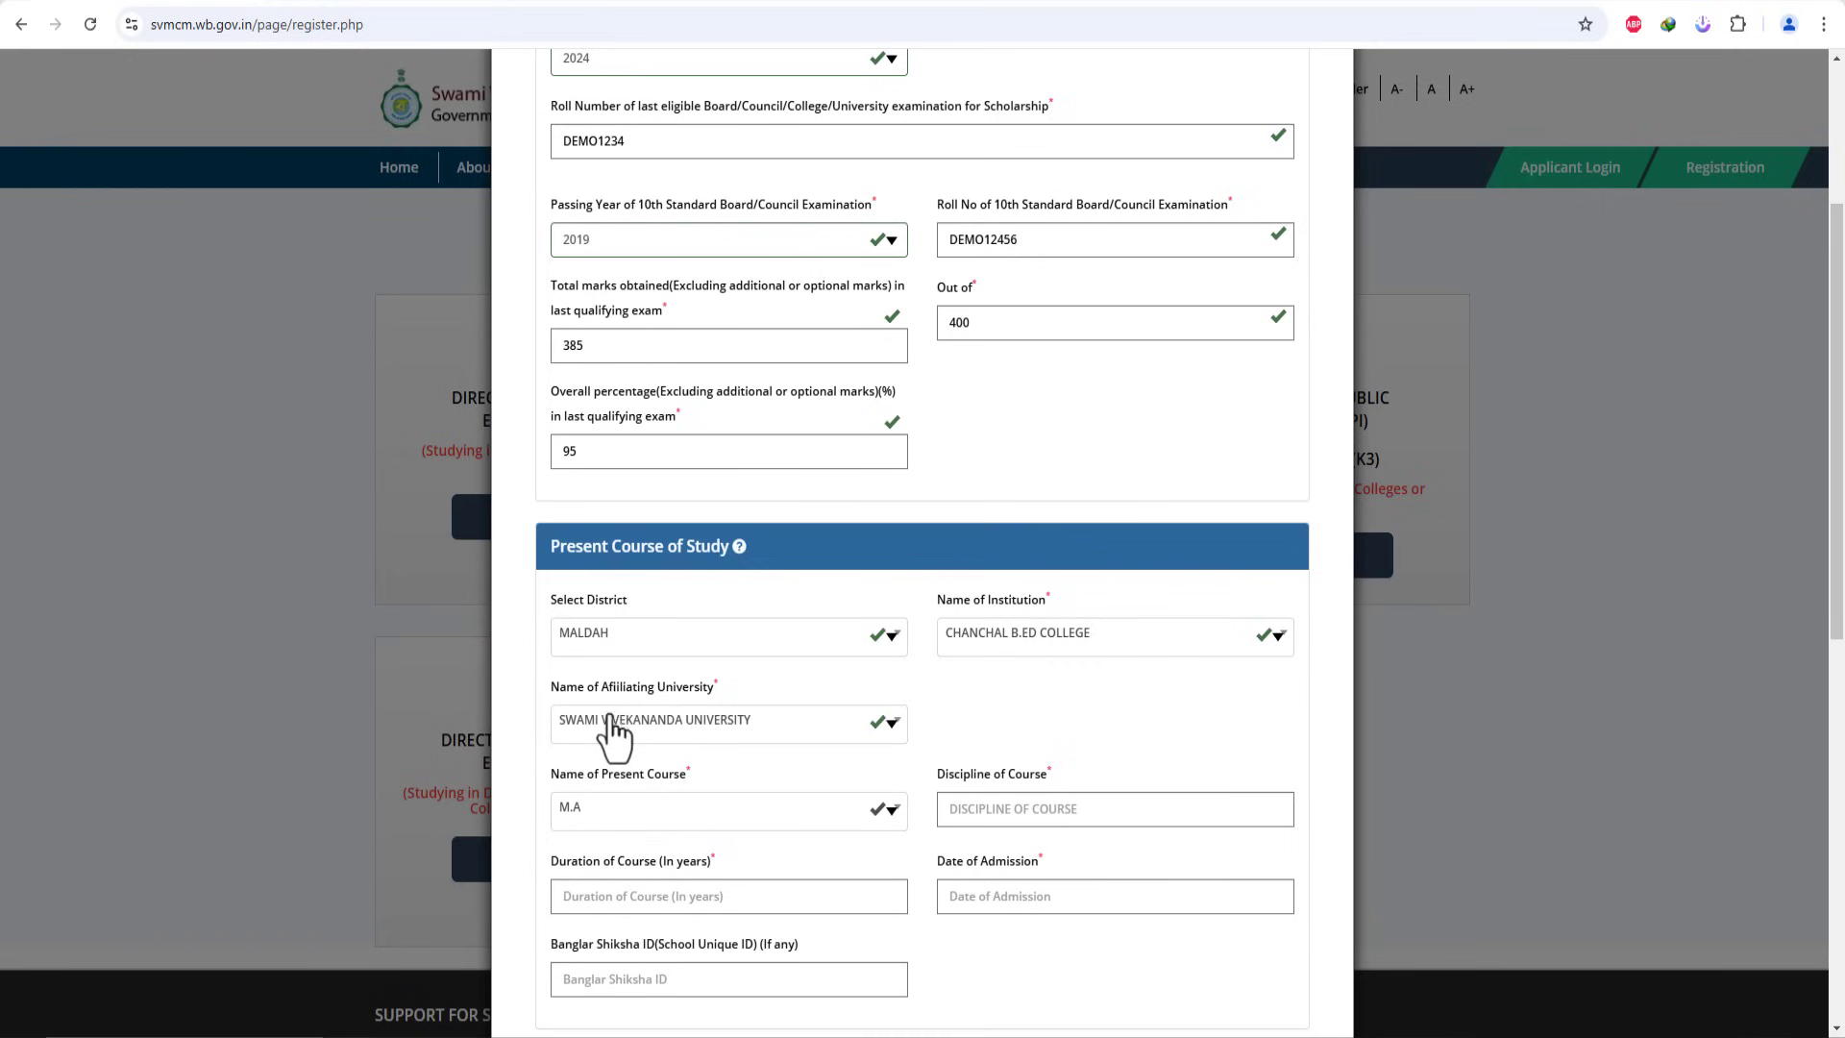
left_click(1060, 805)
Step: Set the course discipline to ARTS and the course duration to 4 years
scroll(1095, 783, "down", 1)
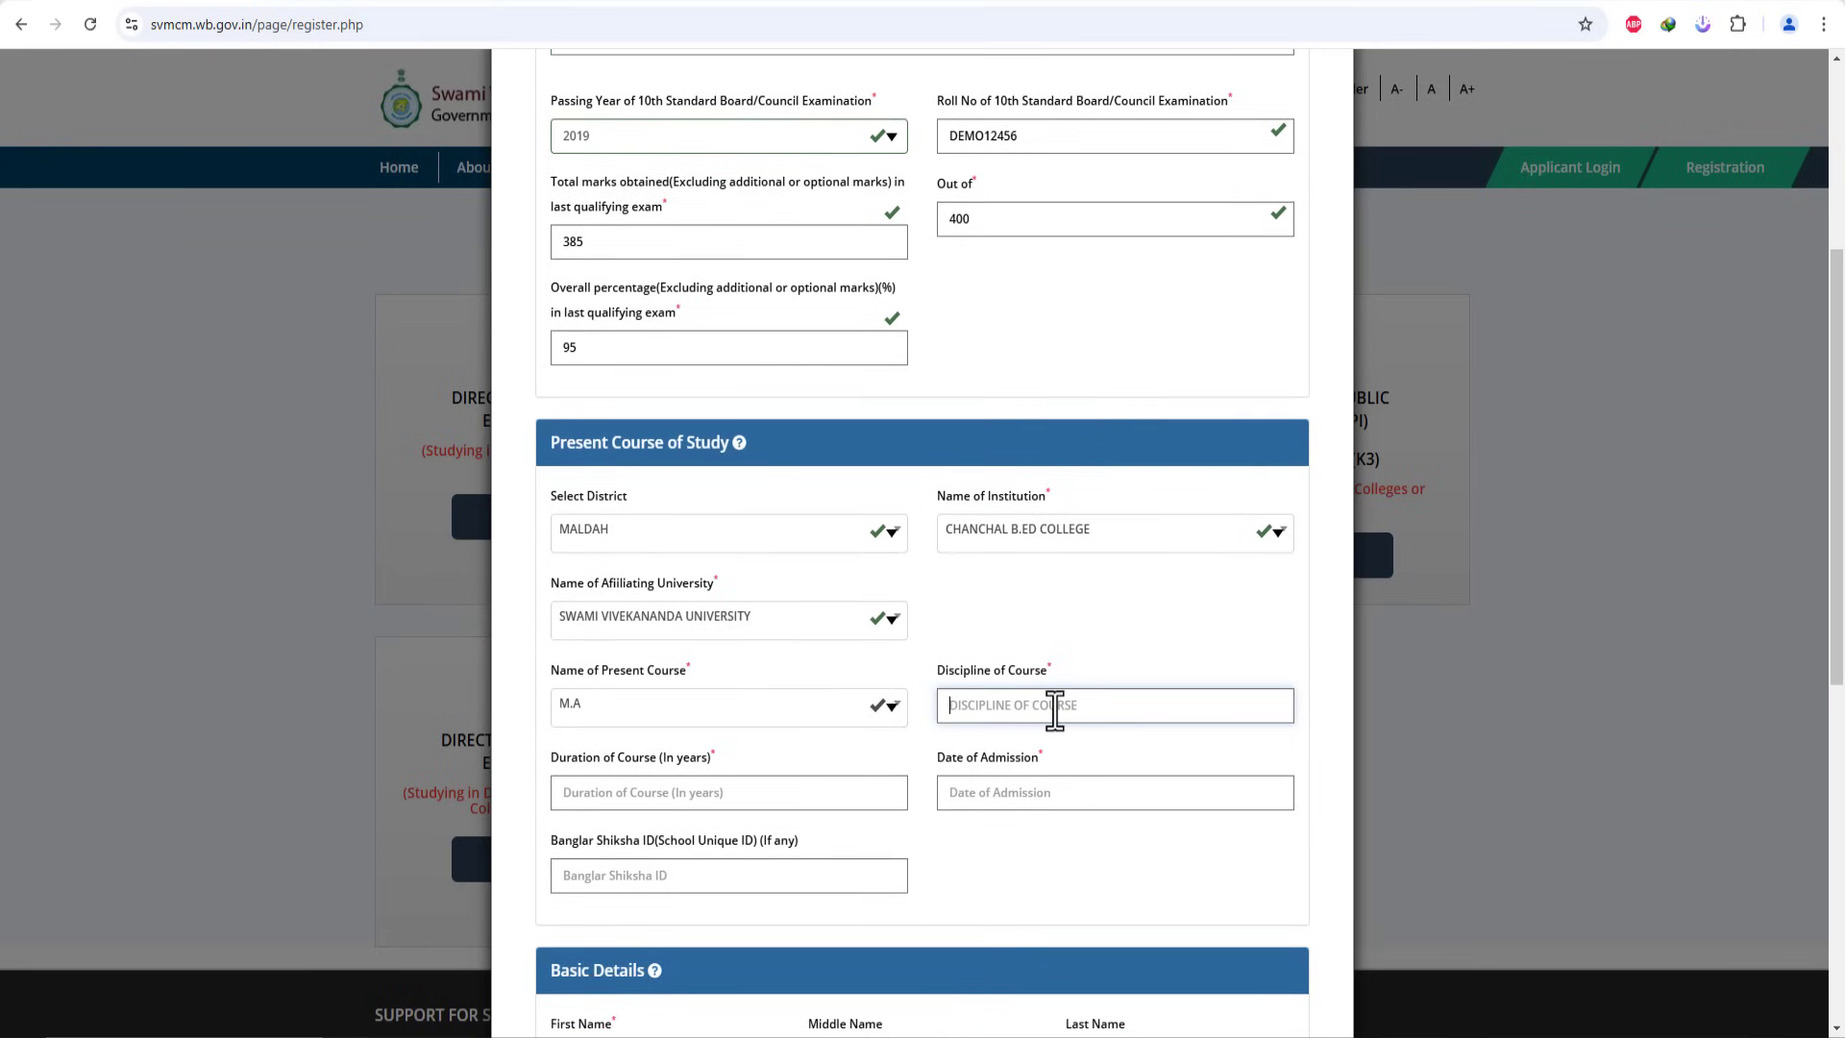
type("AE")
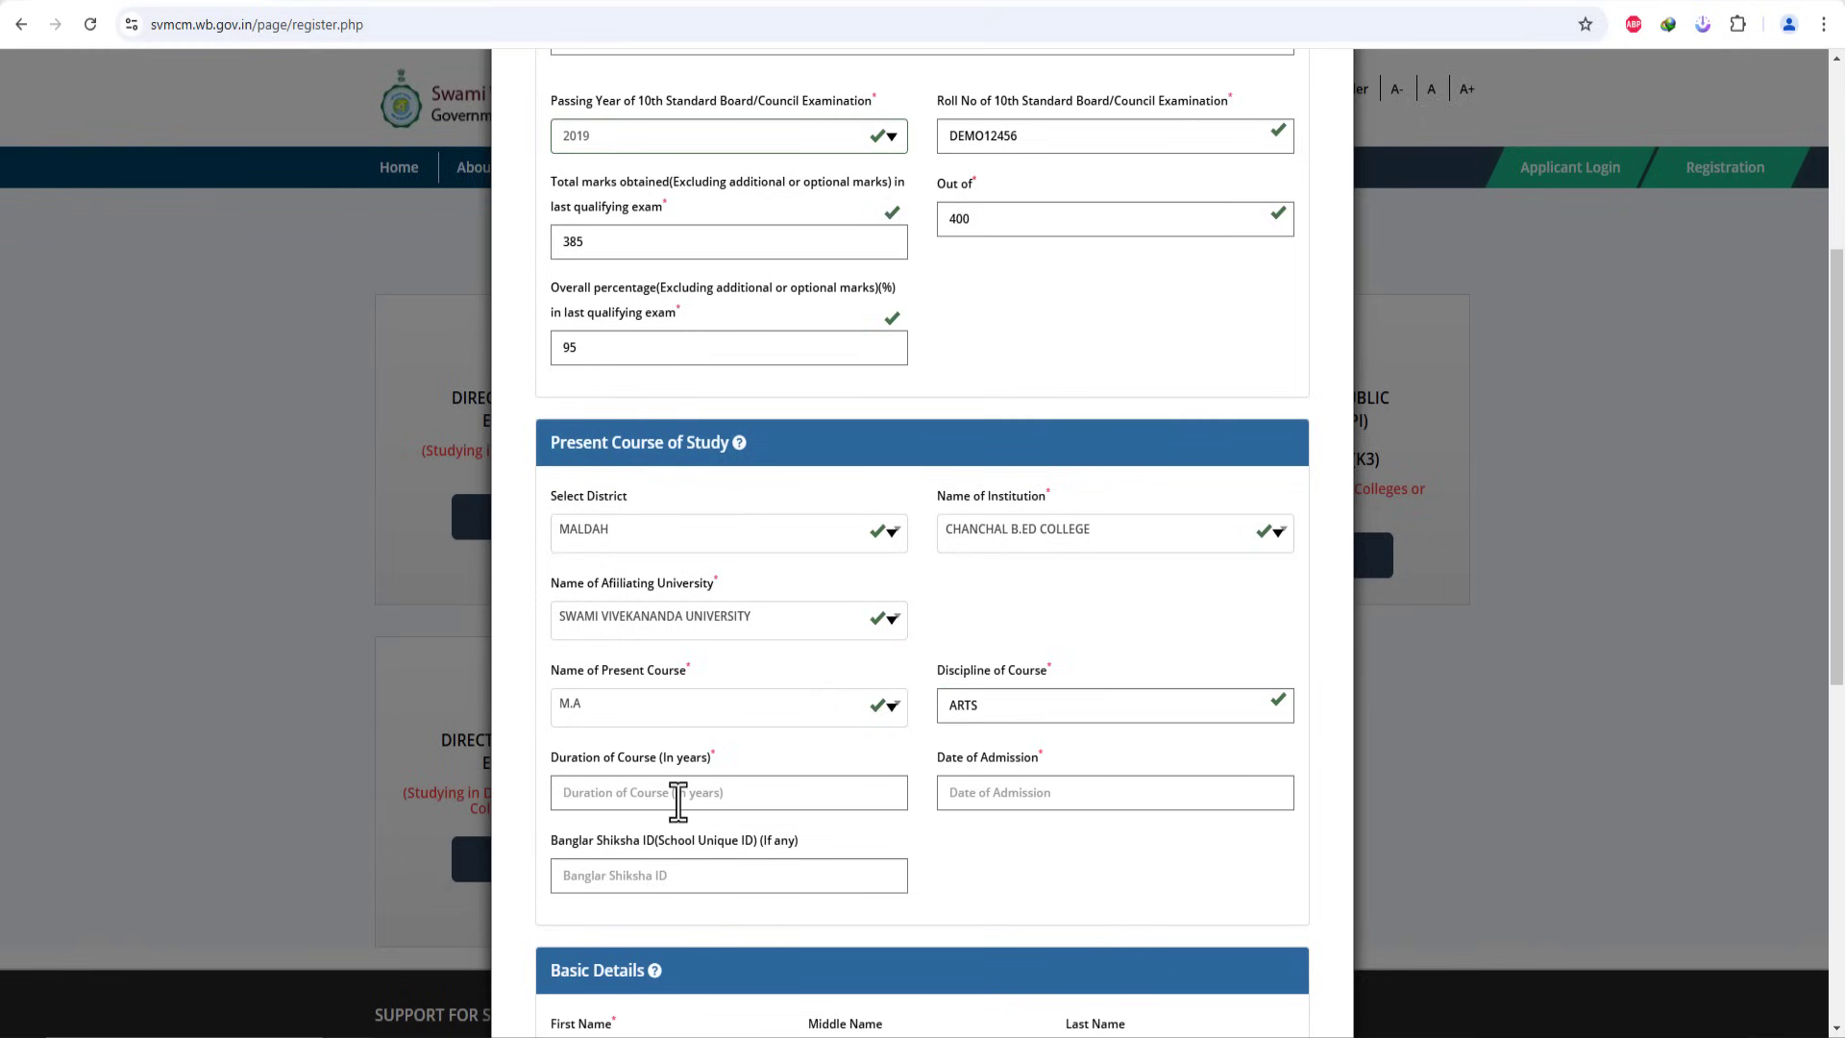
left_click(679, 804)
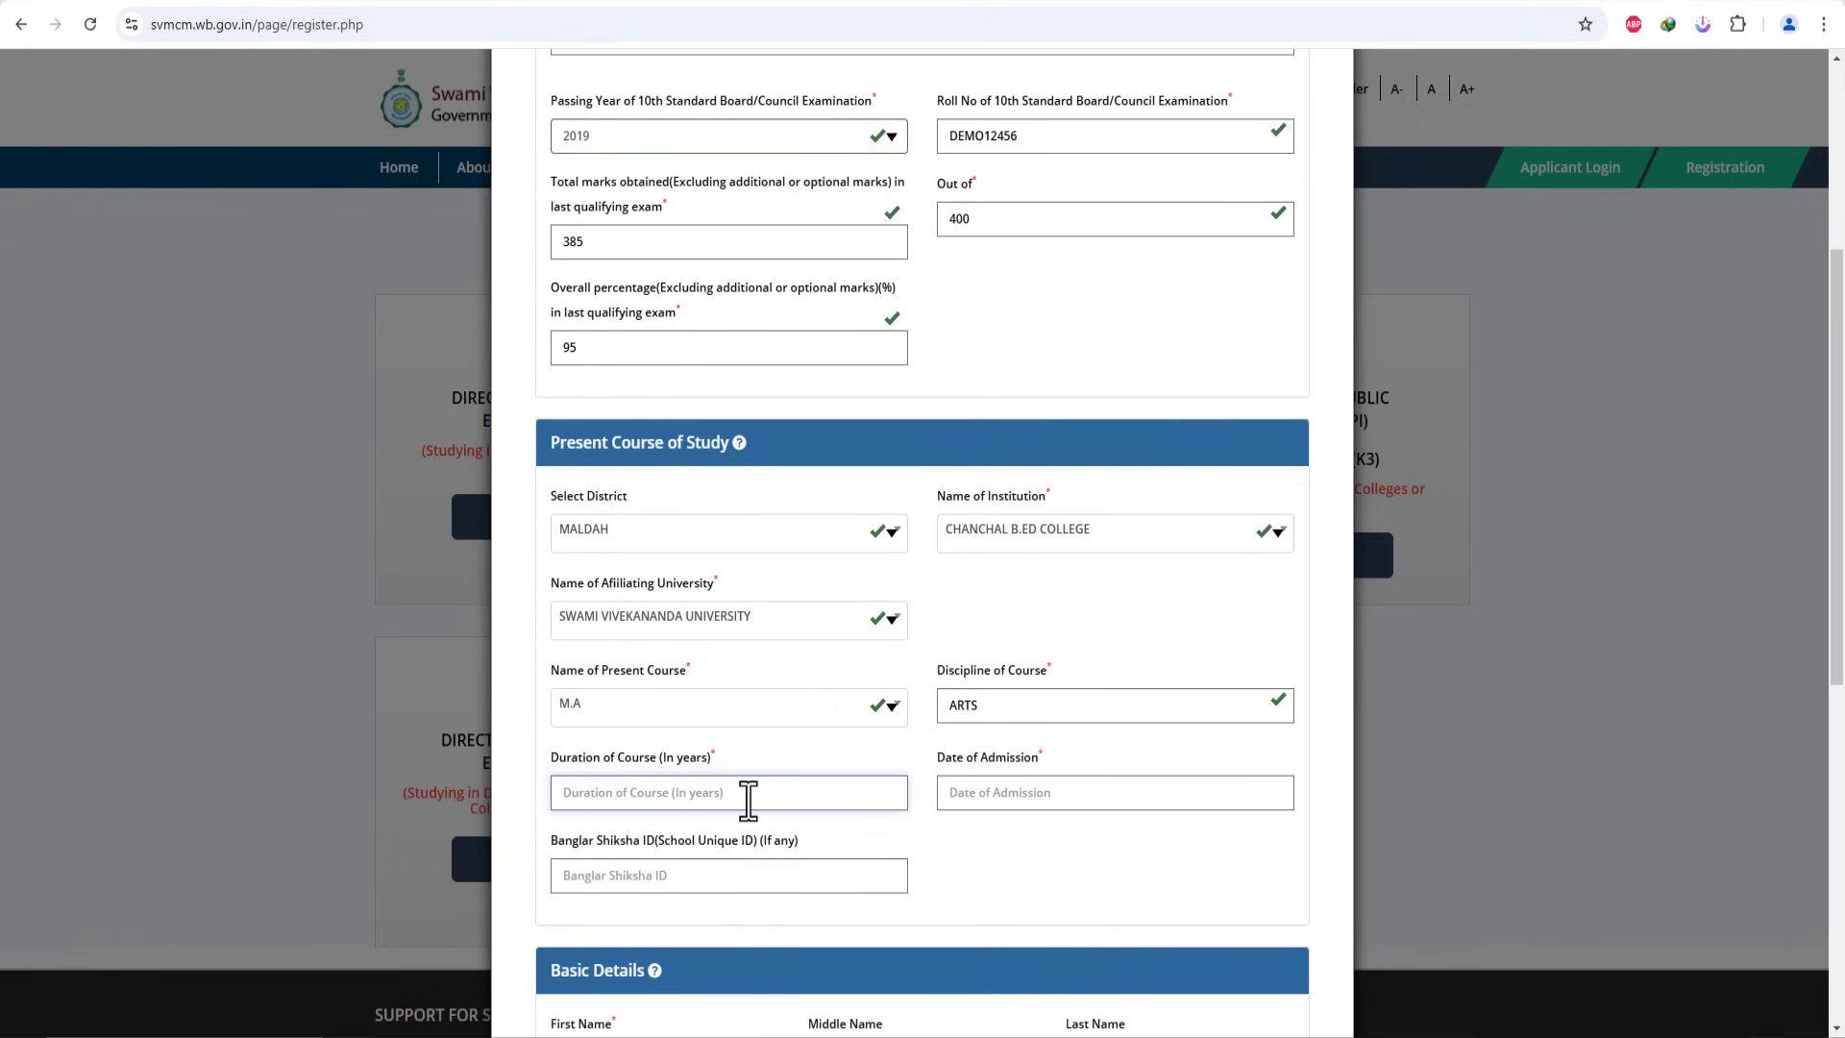
type("4")
Step: Set the date of admission to 04-03-2024 in the calendar
left_click(1089, 798)
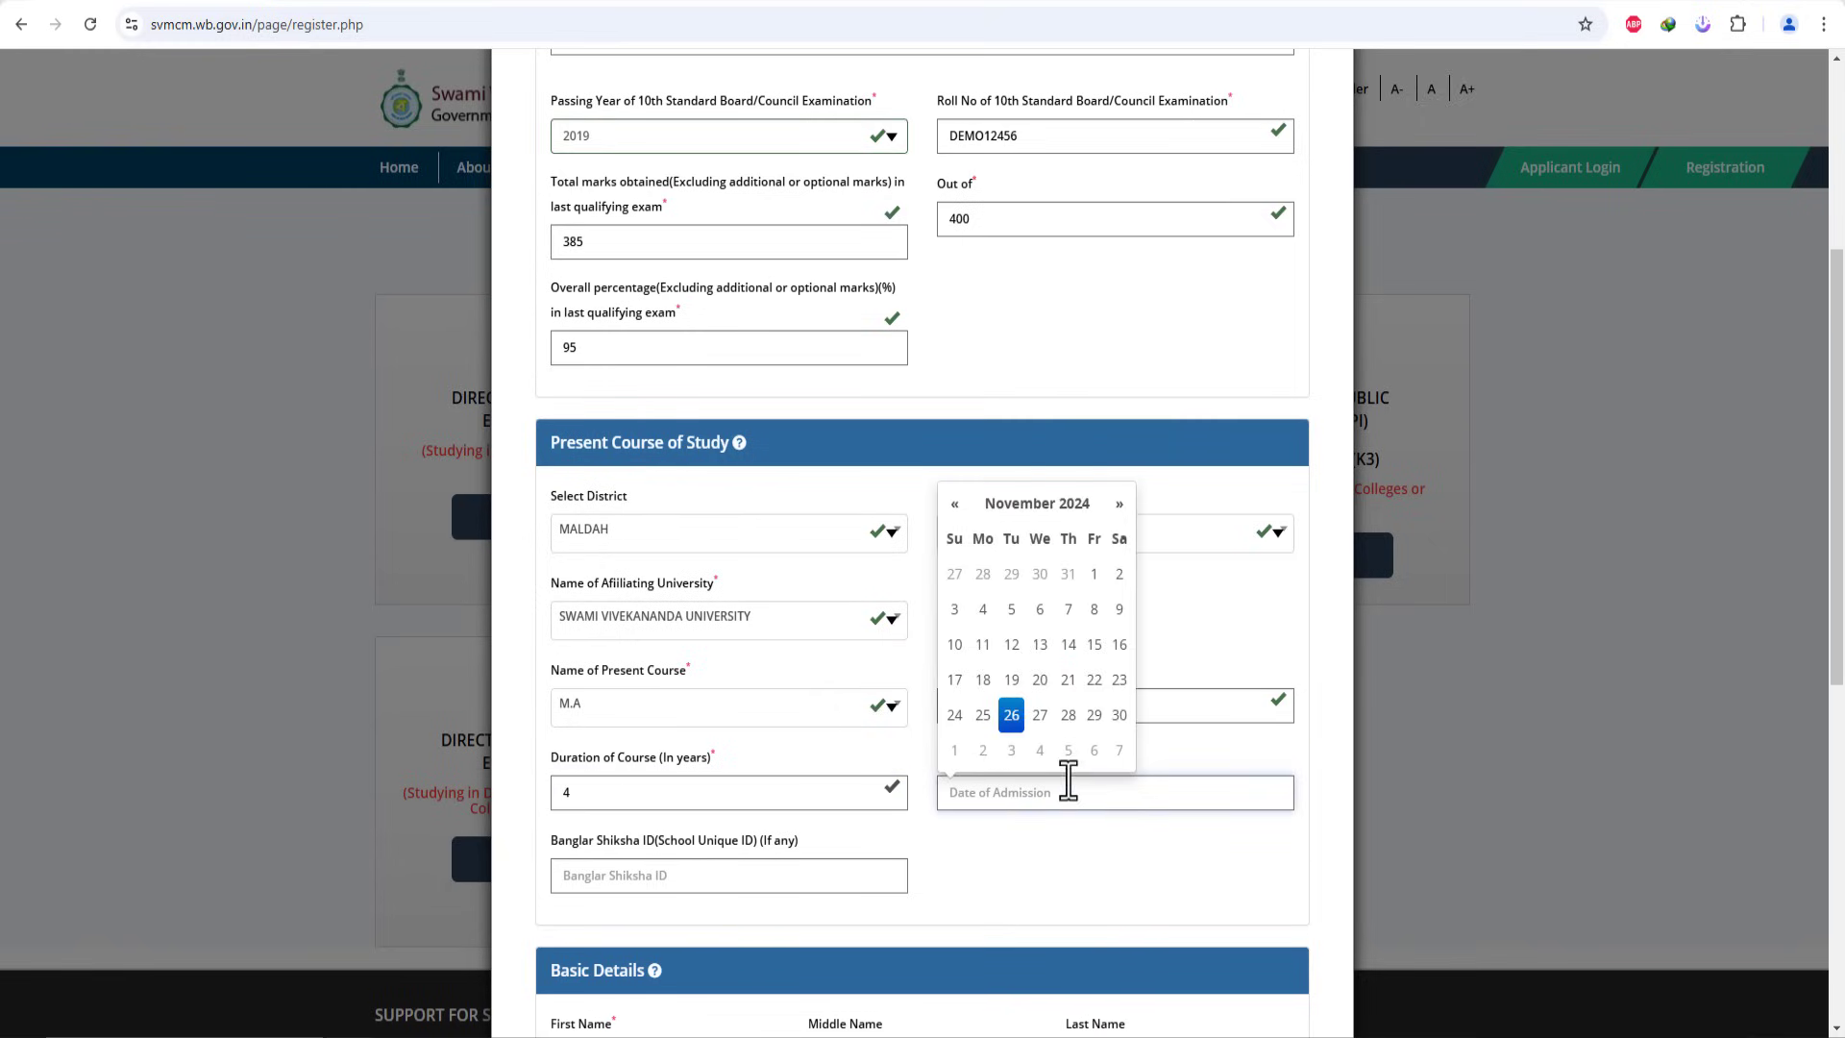
left_click(1018, 508)
left_click(1049, 557)
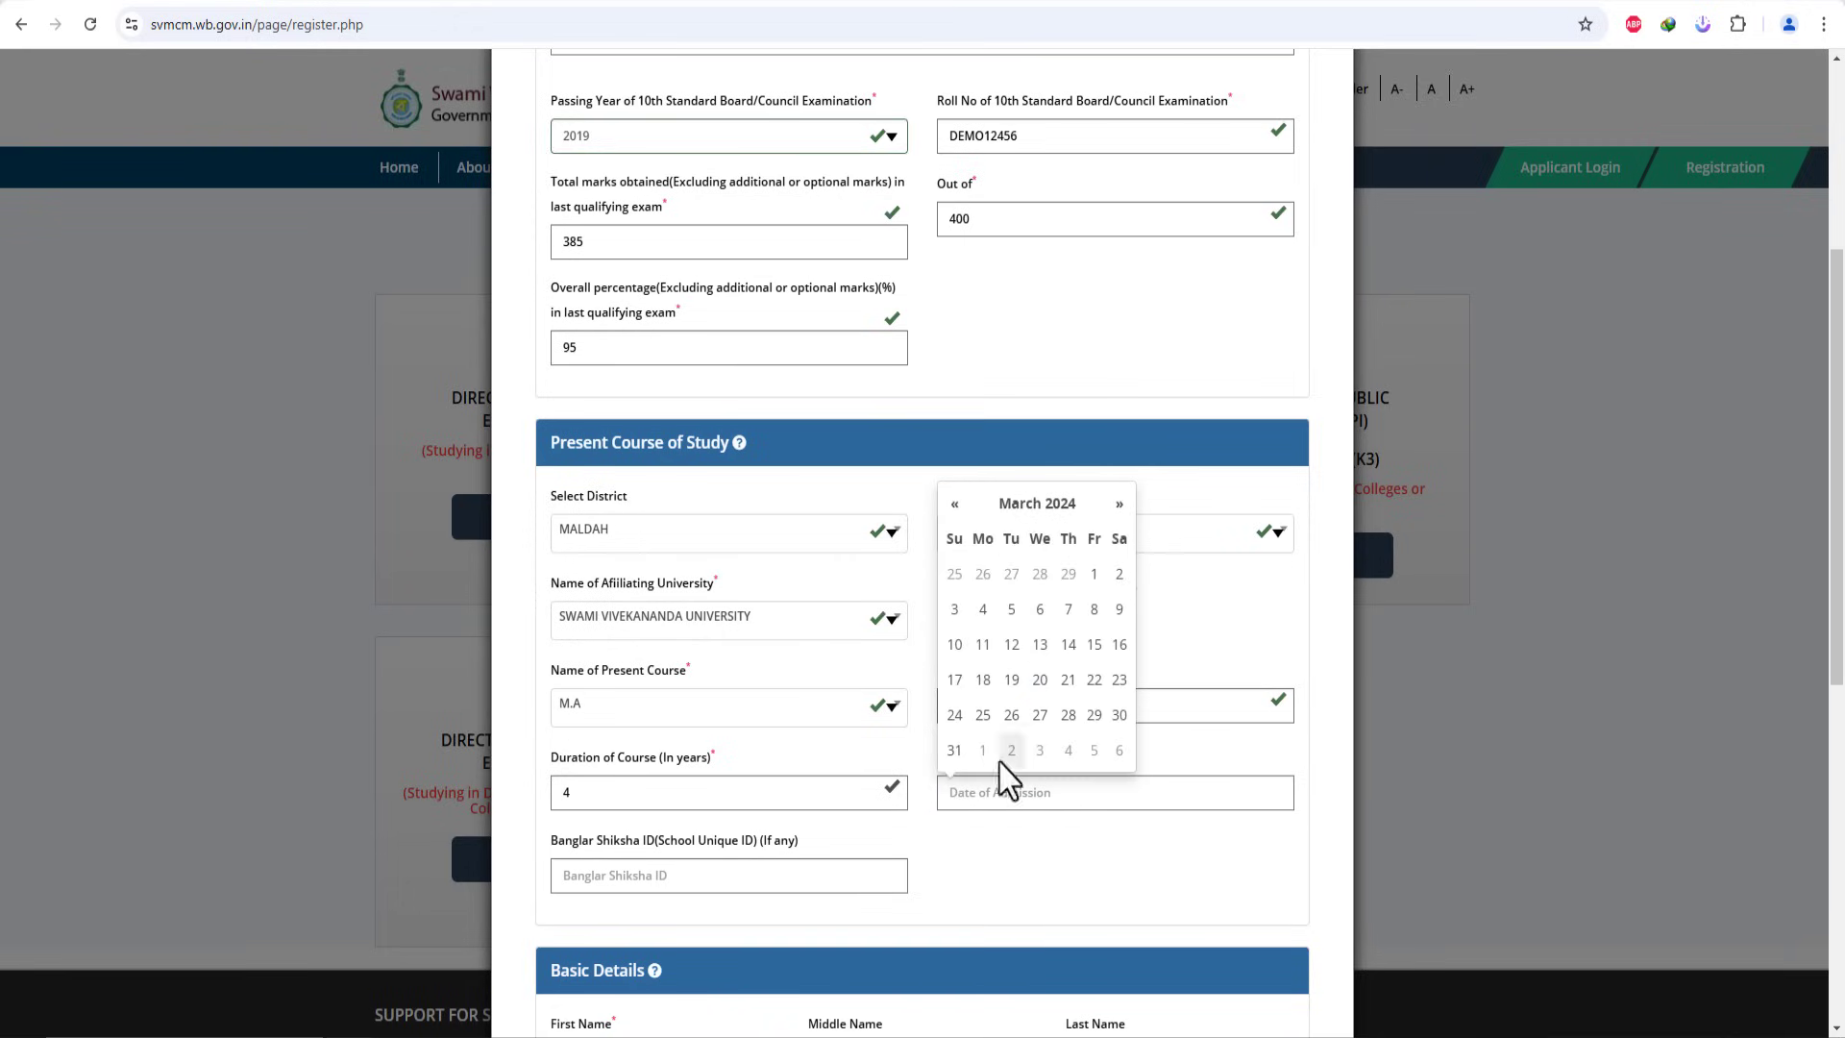
left_click(982, 609)
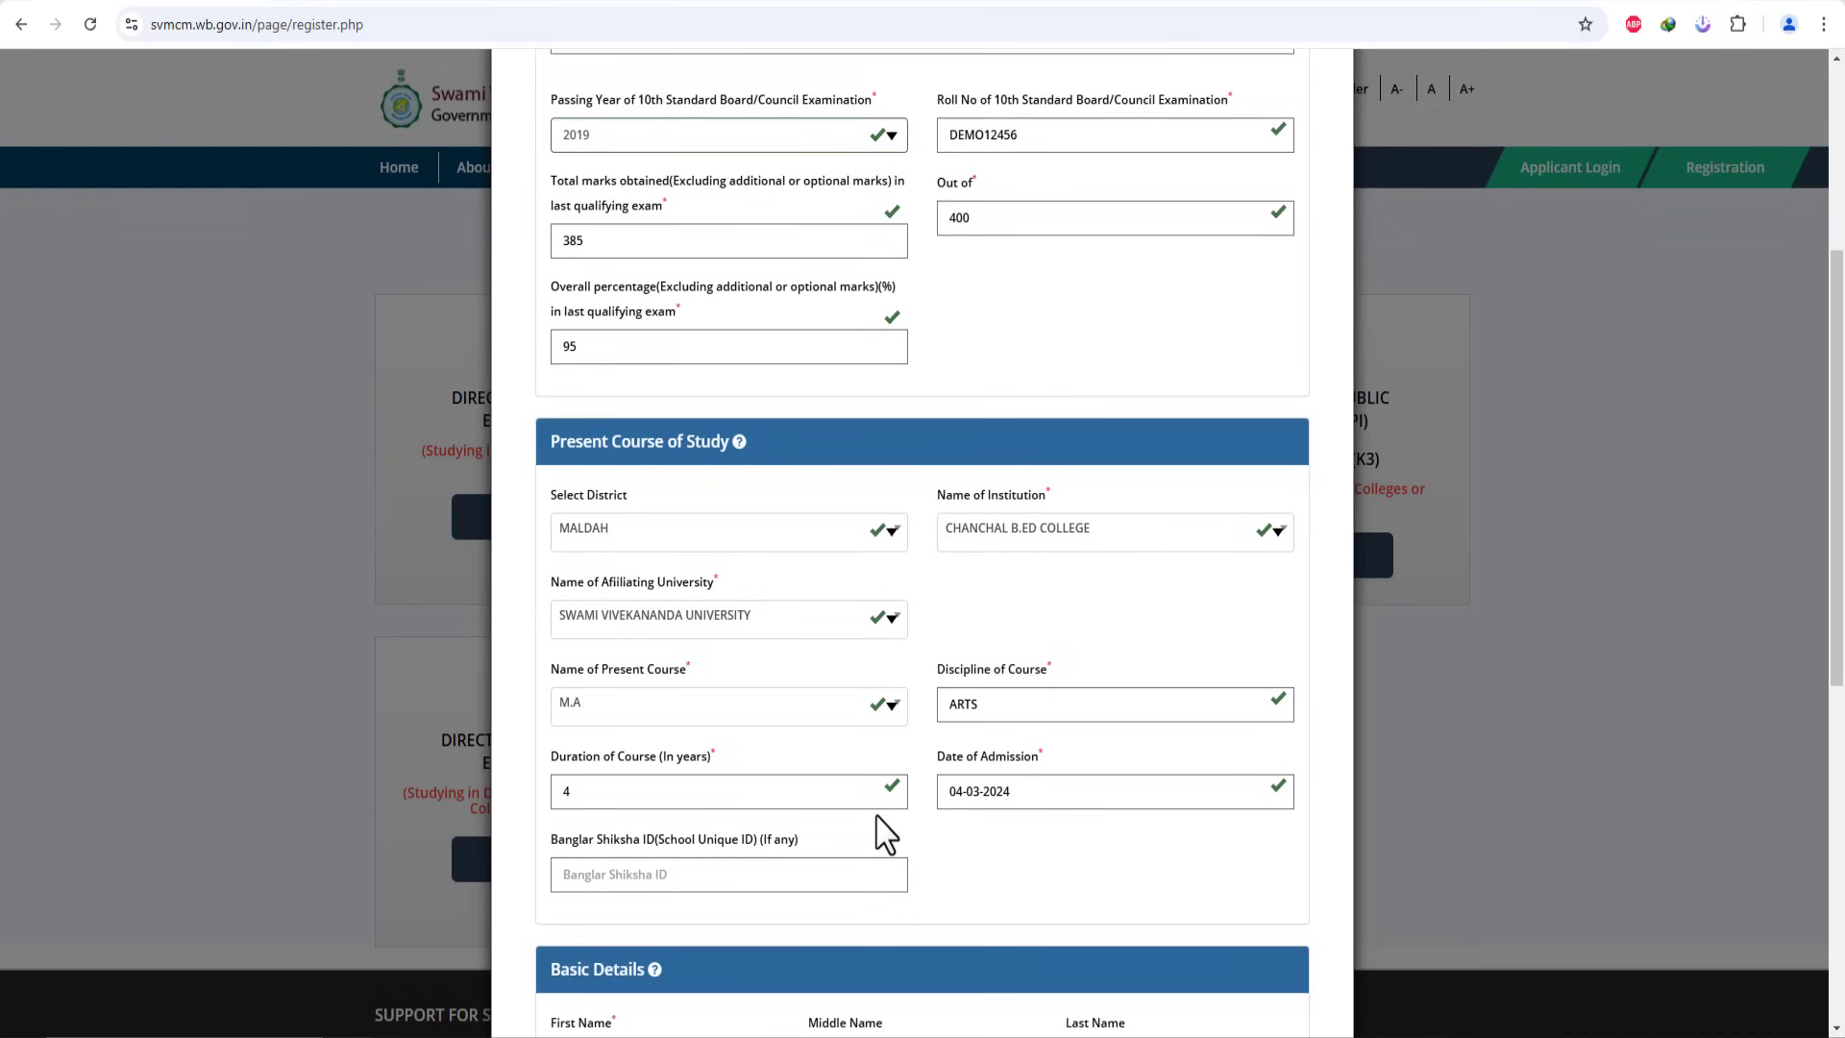
scroll(870, 812, "down", 1)
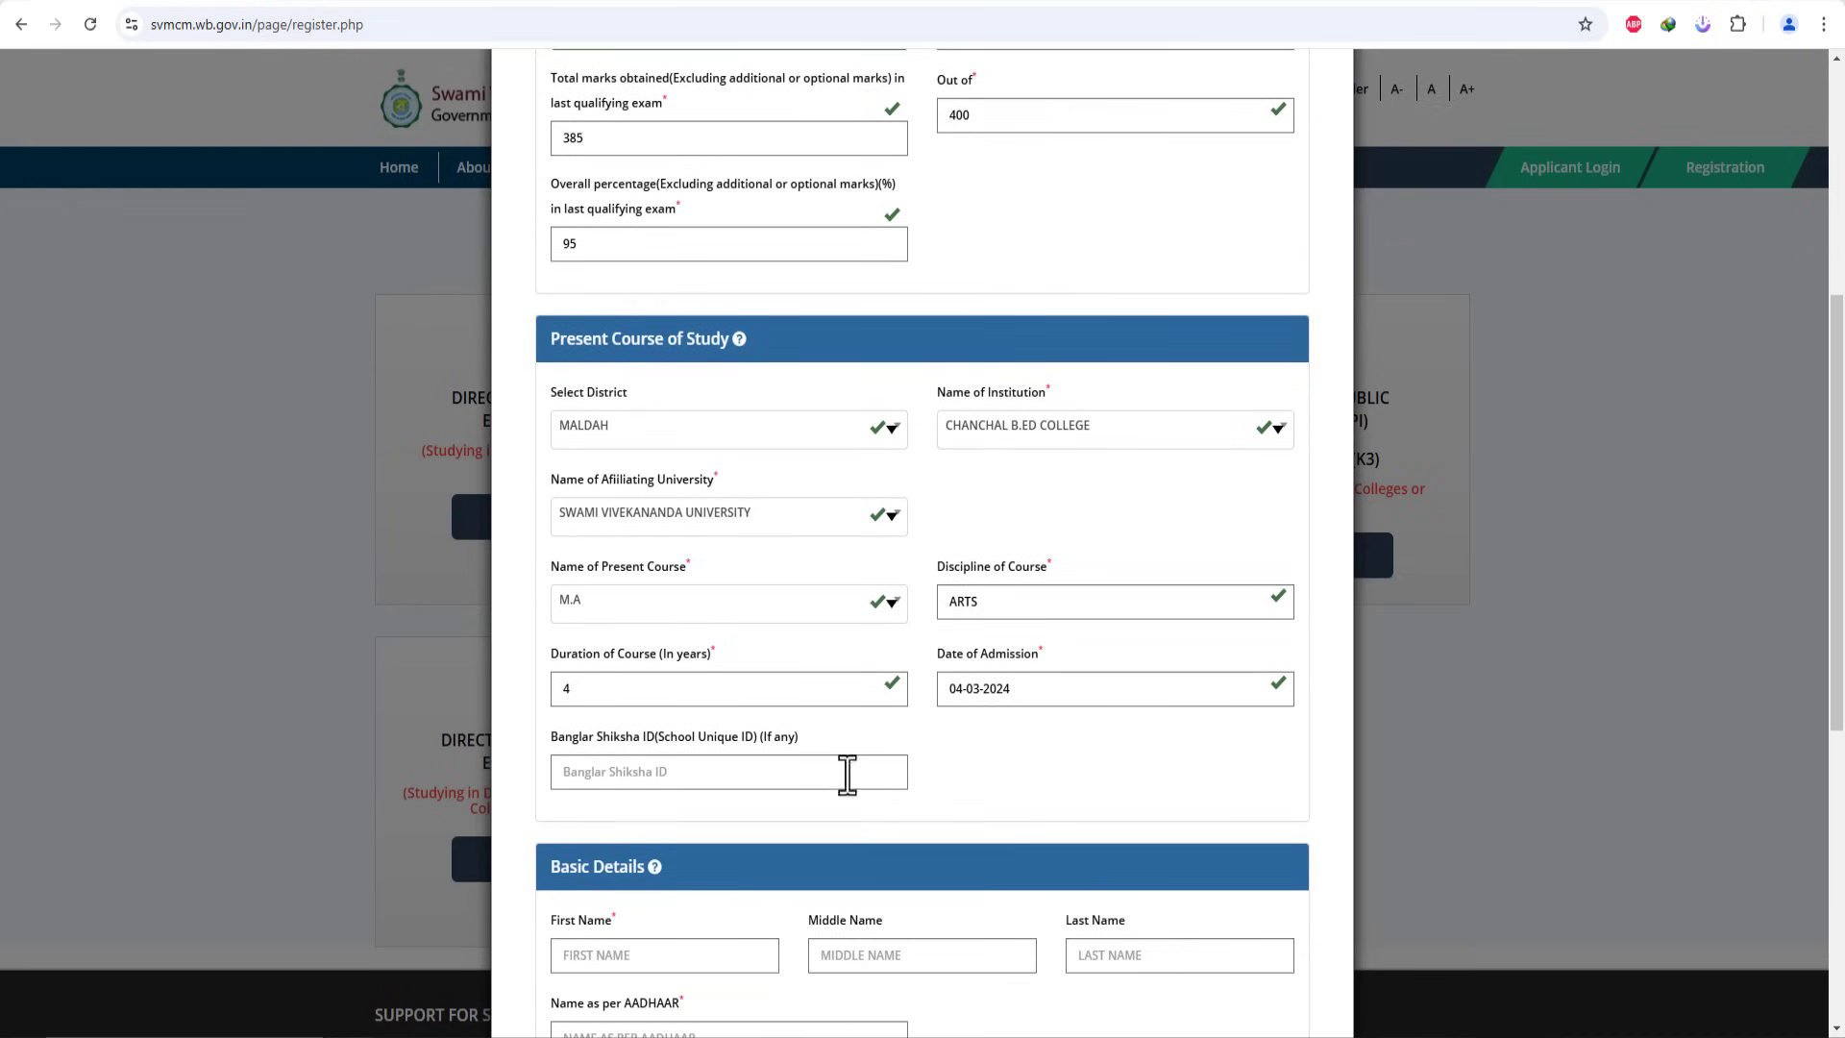
left_click(753, 777)
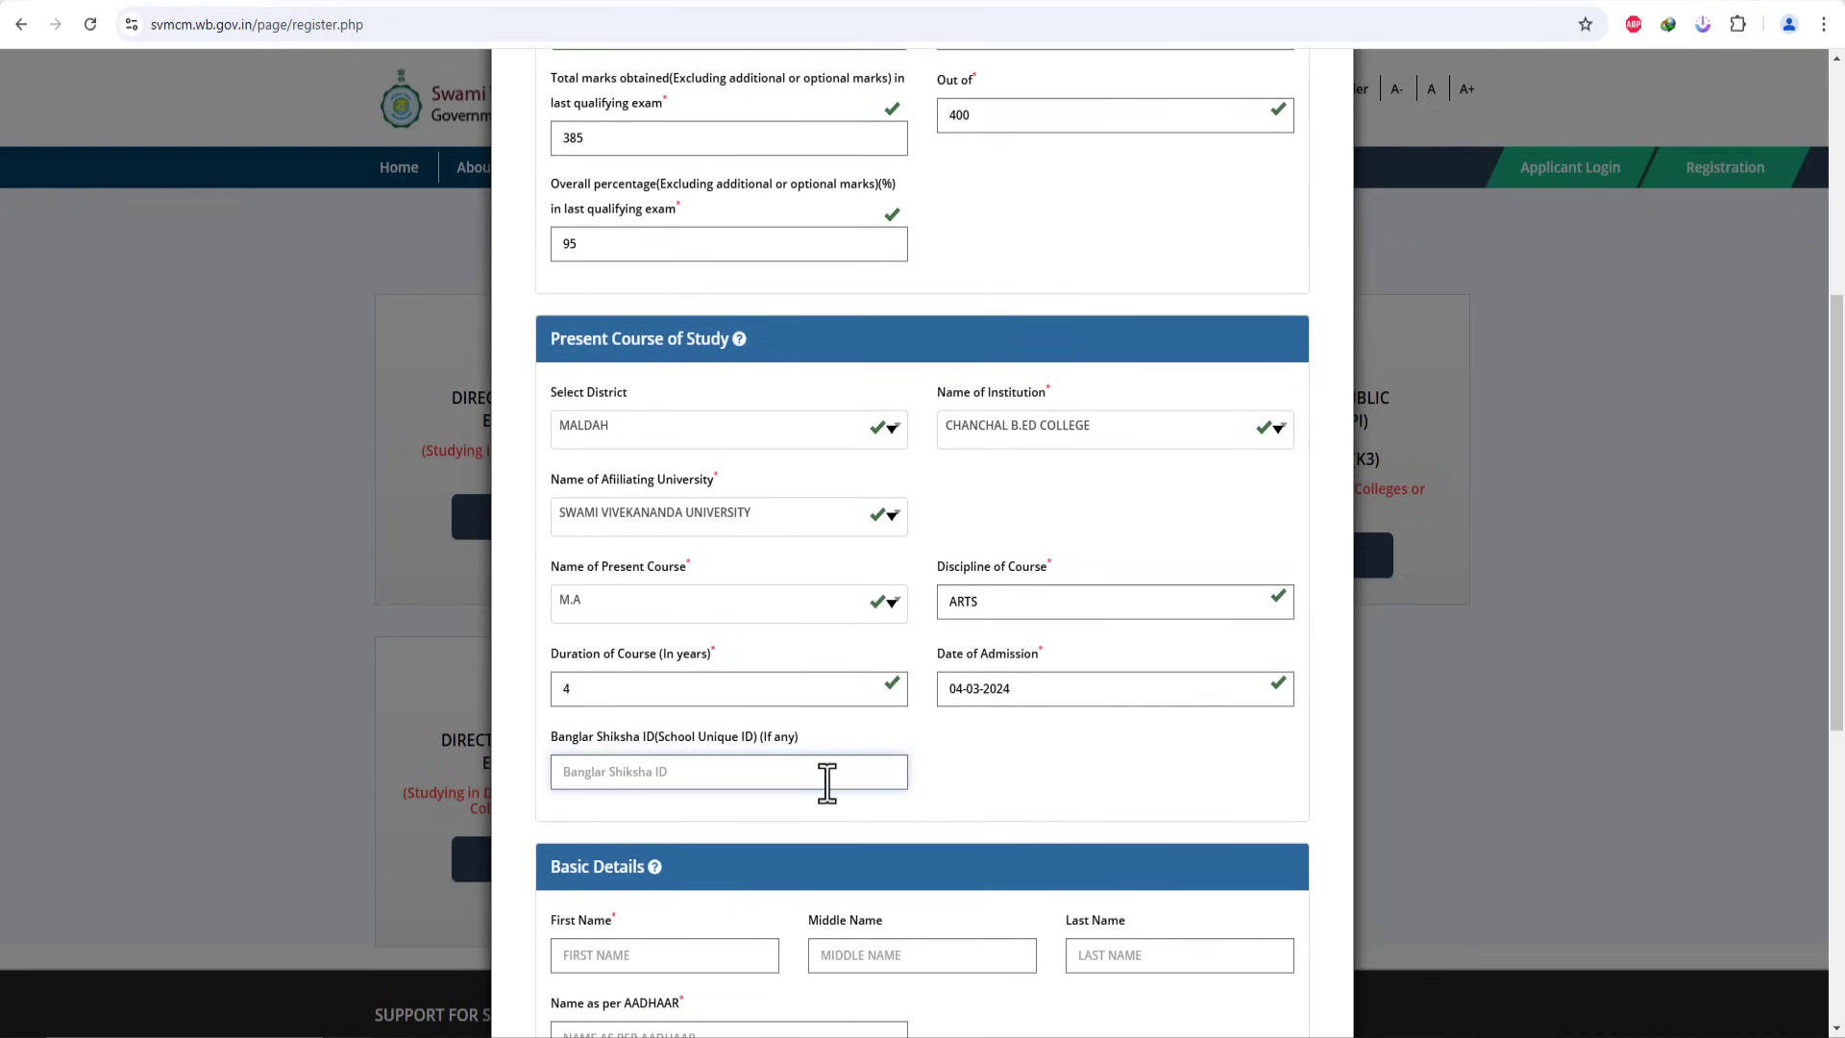
Step: Enter the applicant's first and last name and begin the name as per Aadhaar
scroll(864, 768, "down", 4)
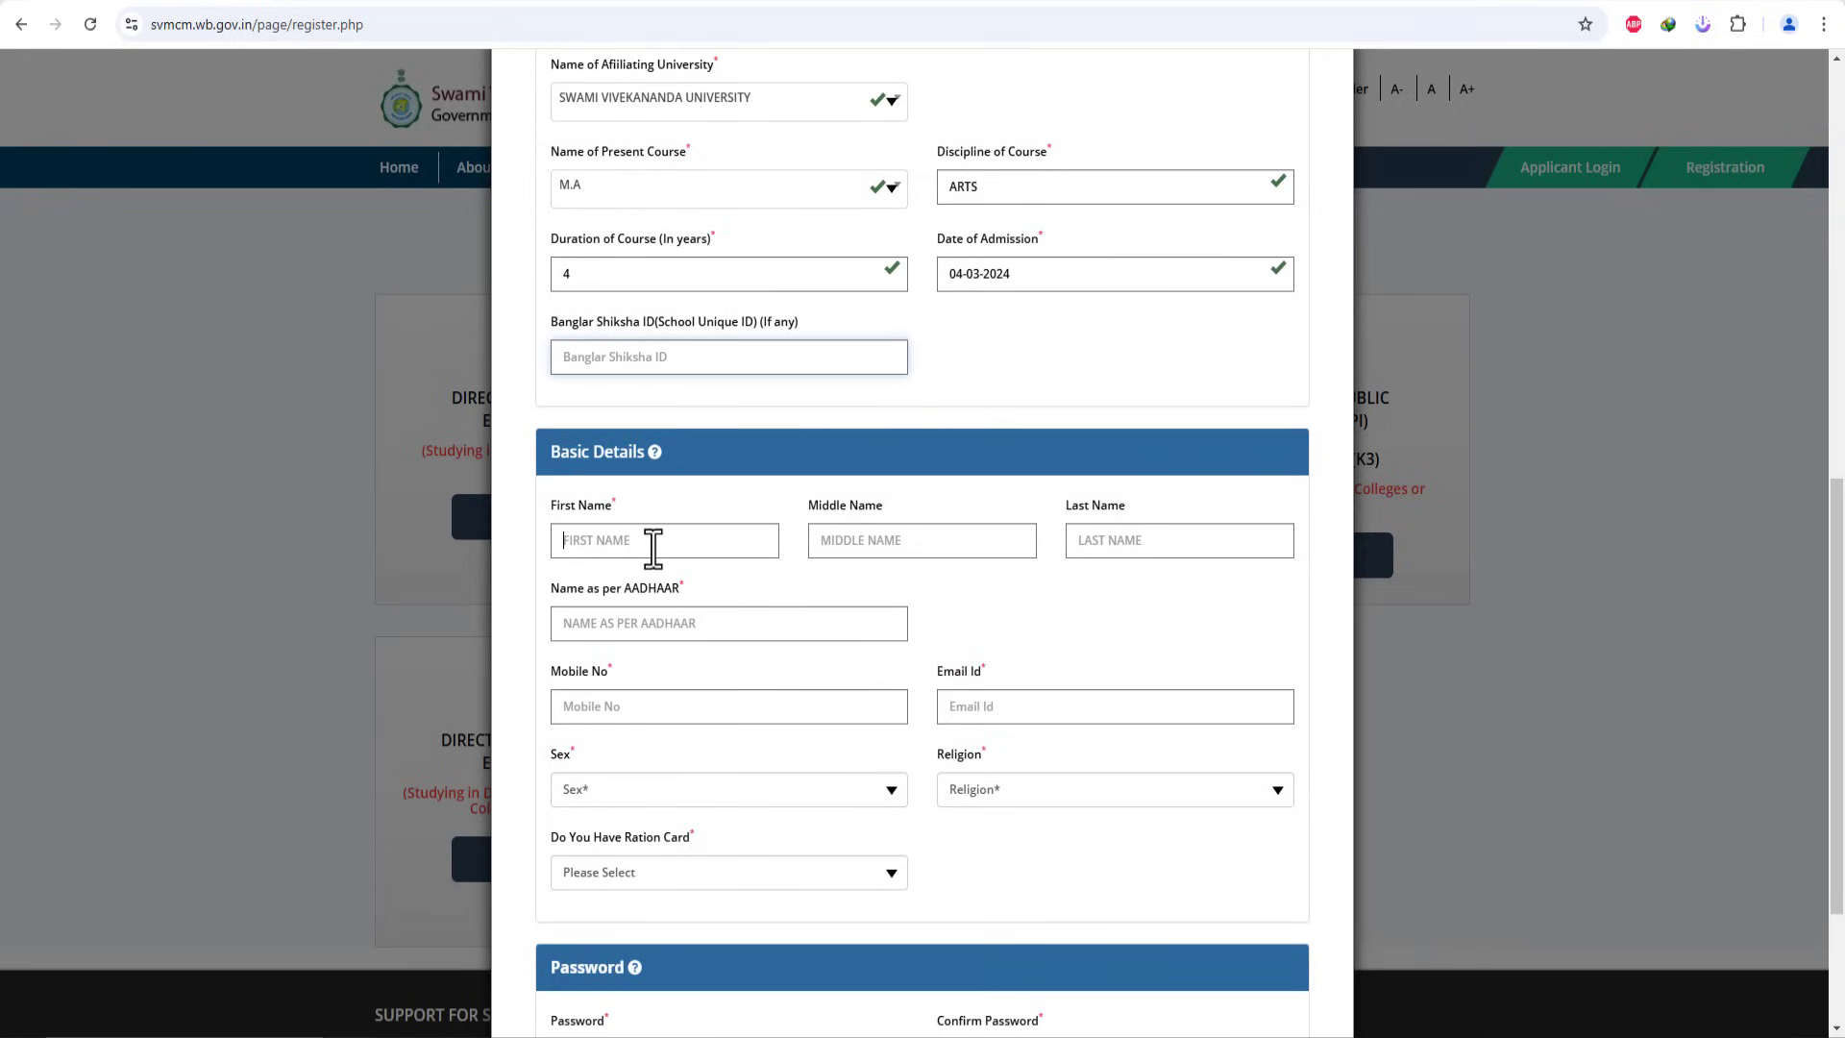
left_click(654, 540)
scroll(870, 577, "down", 2)
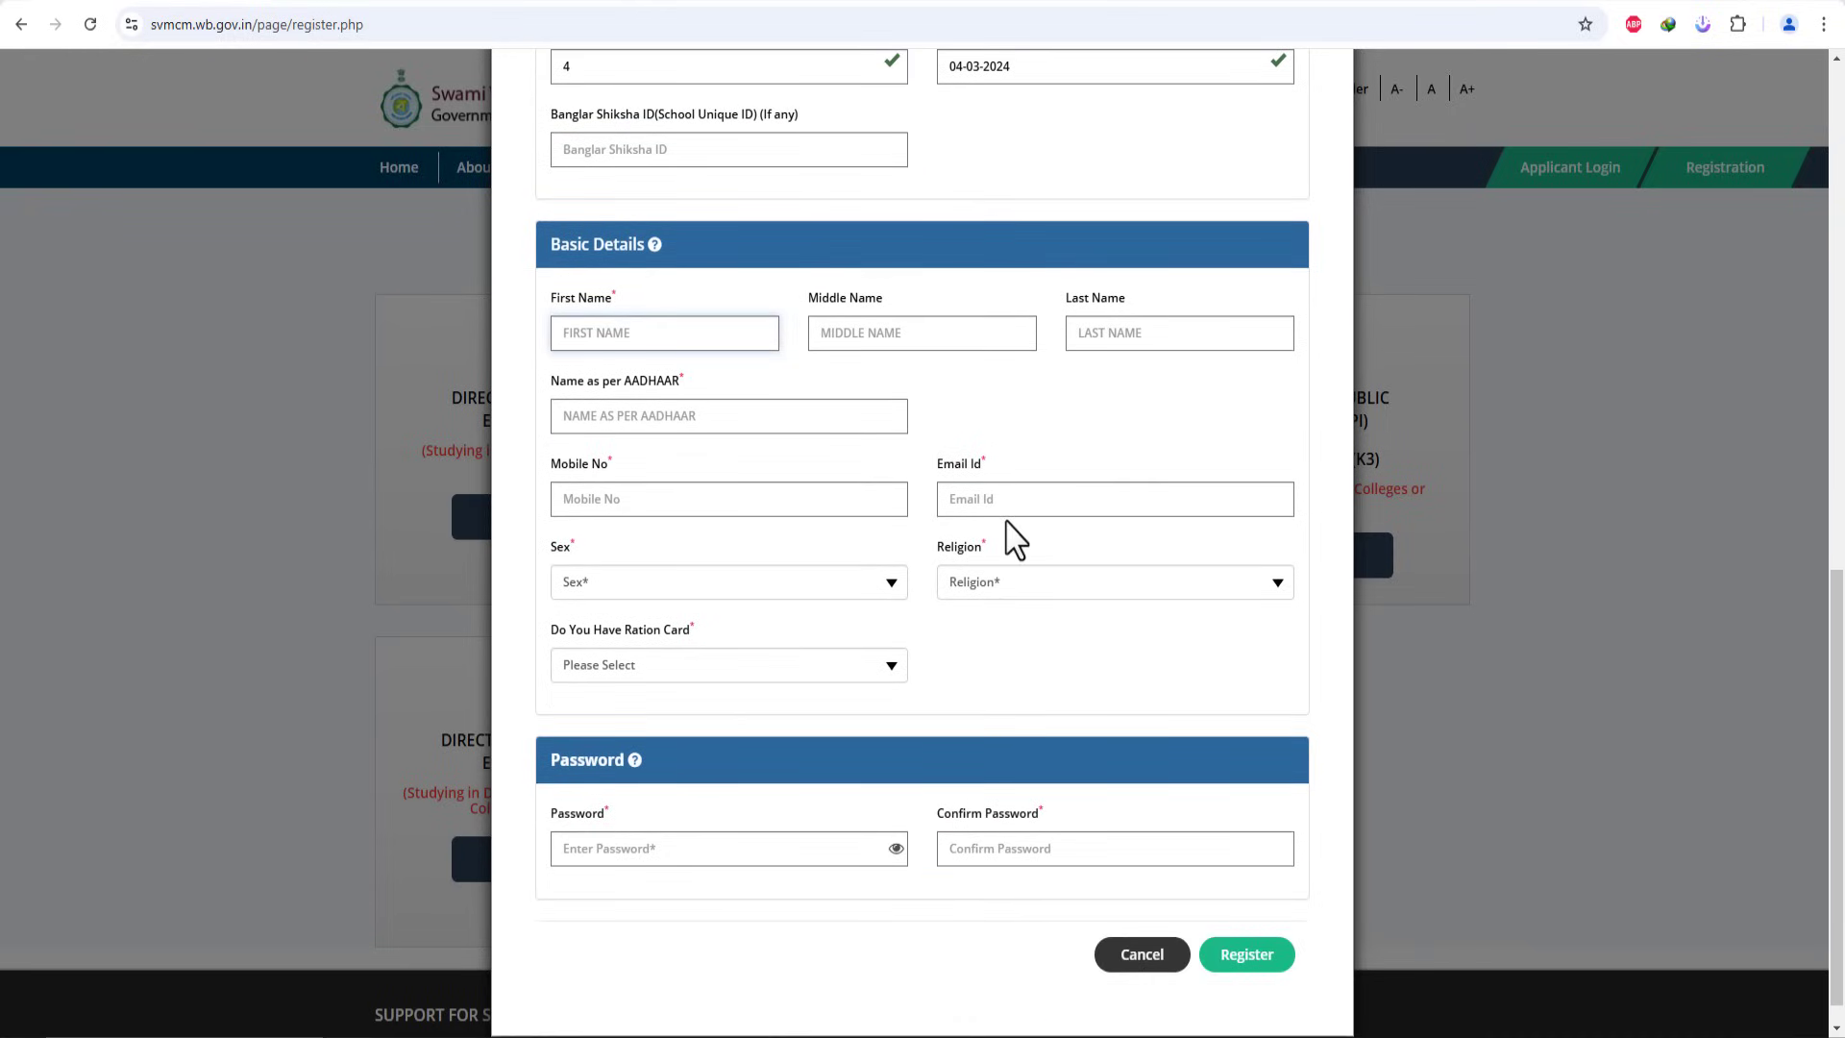
type("DEMO")
left_click(1194, 338)
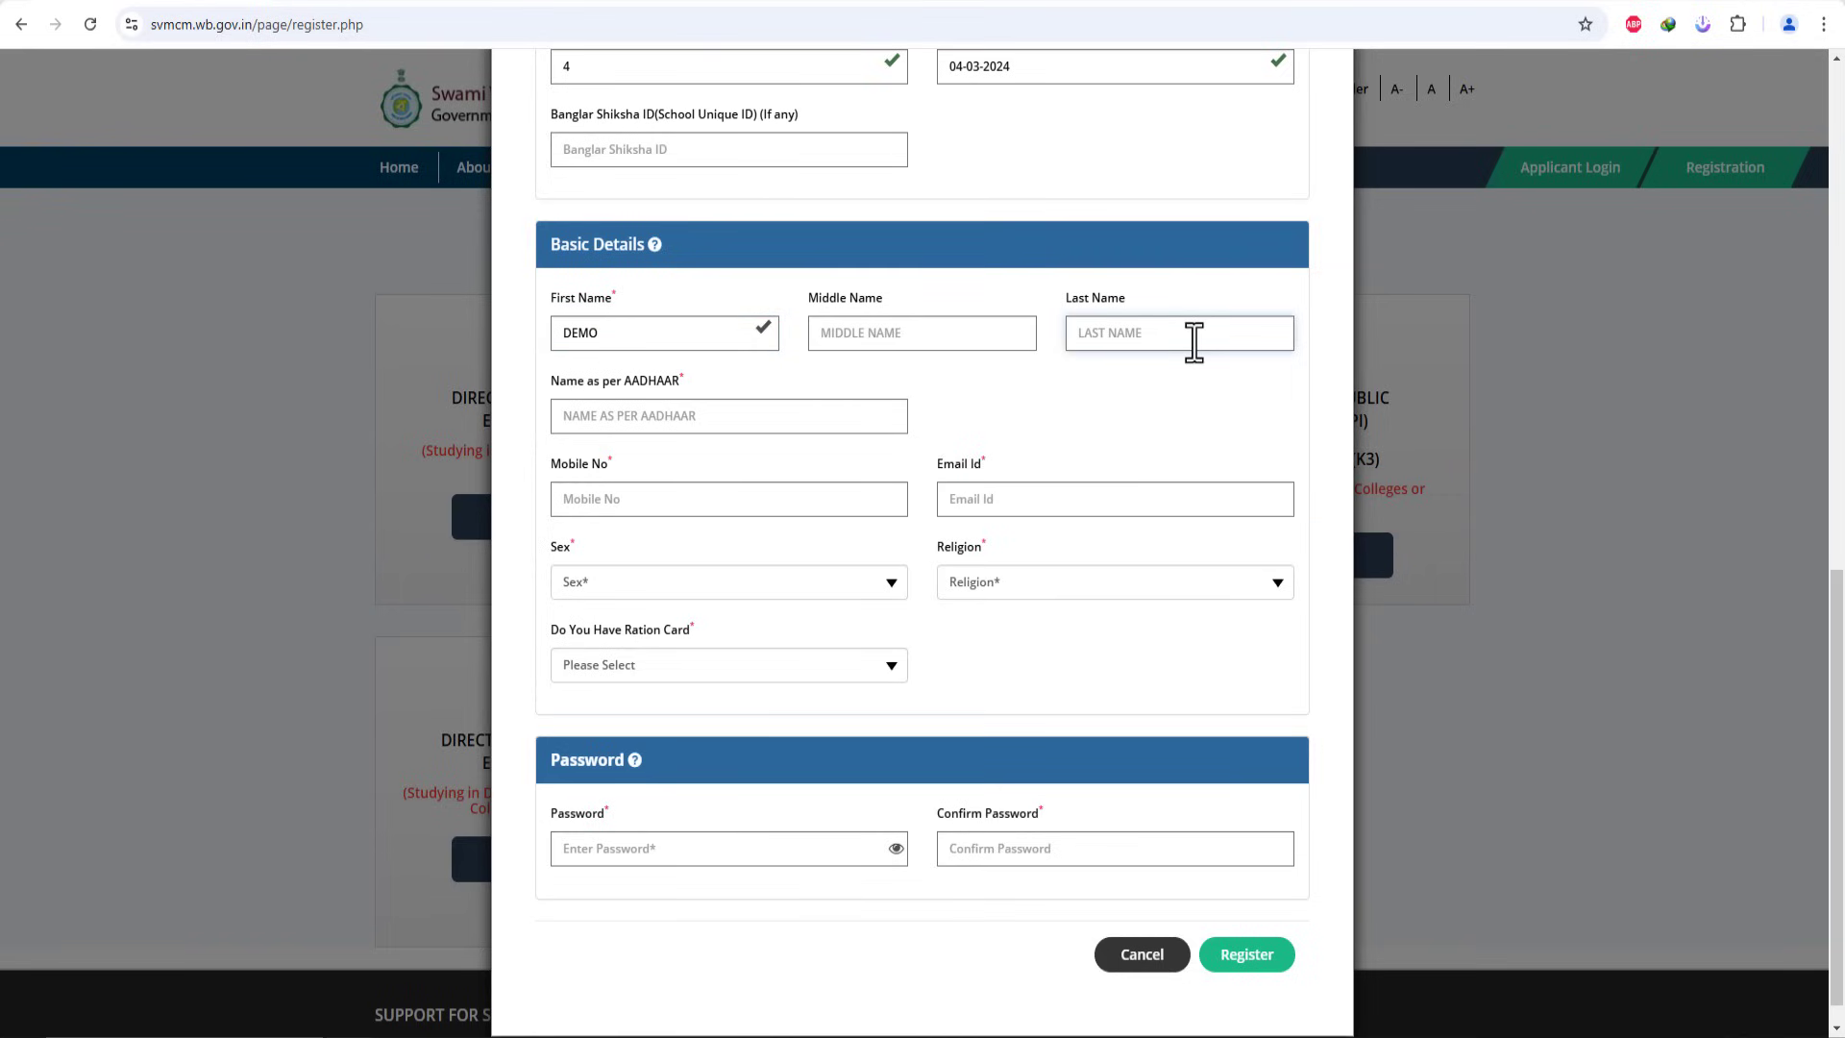
type("TEST")
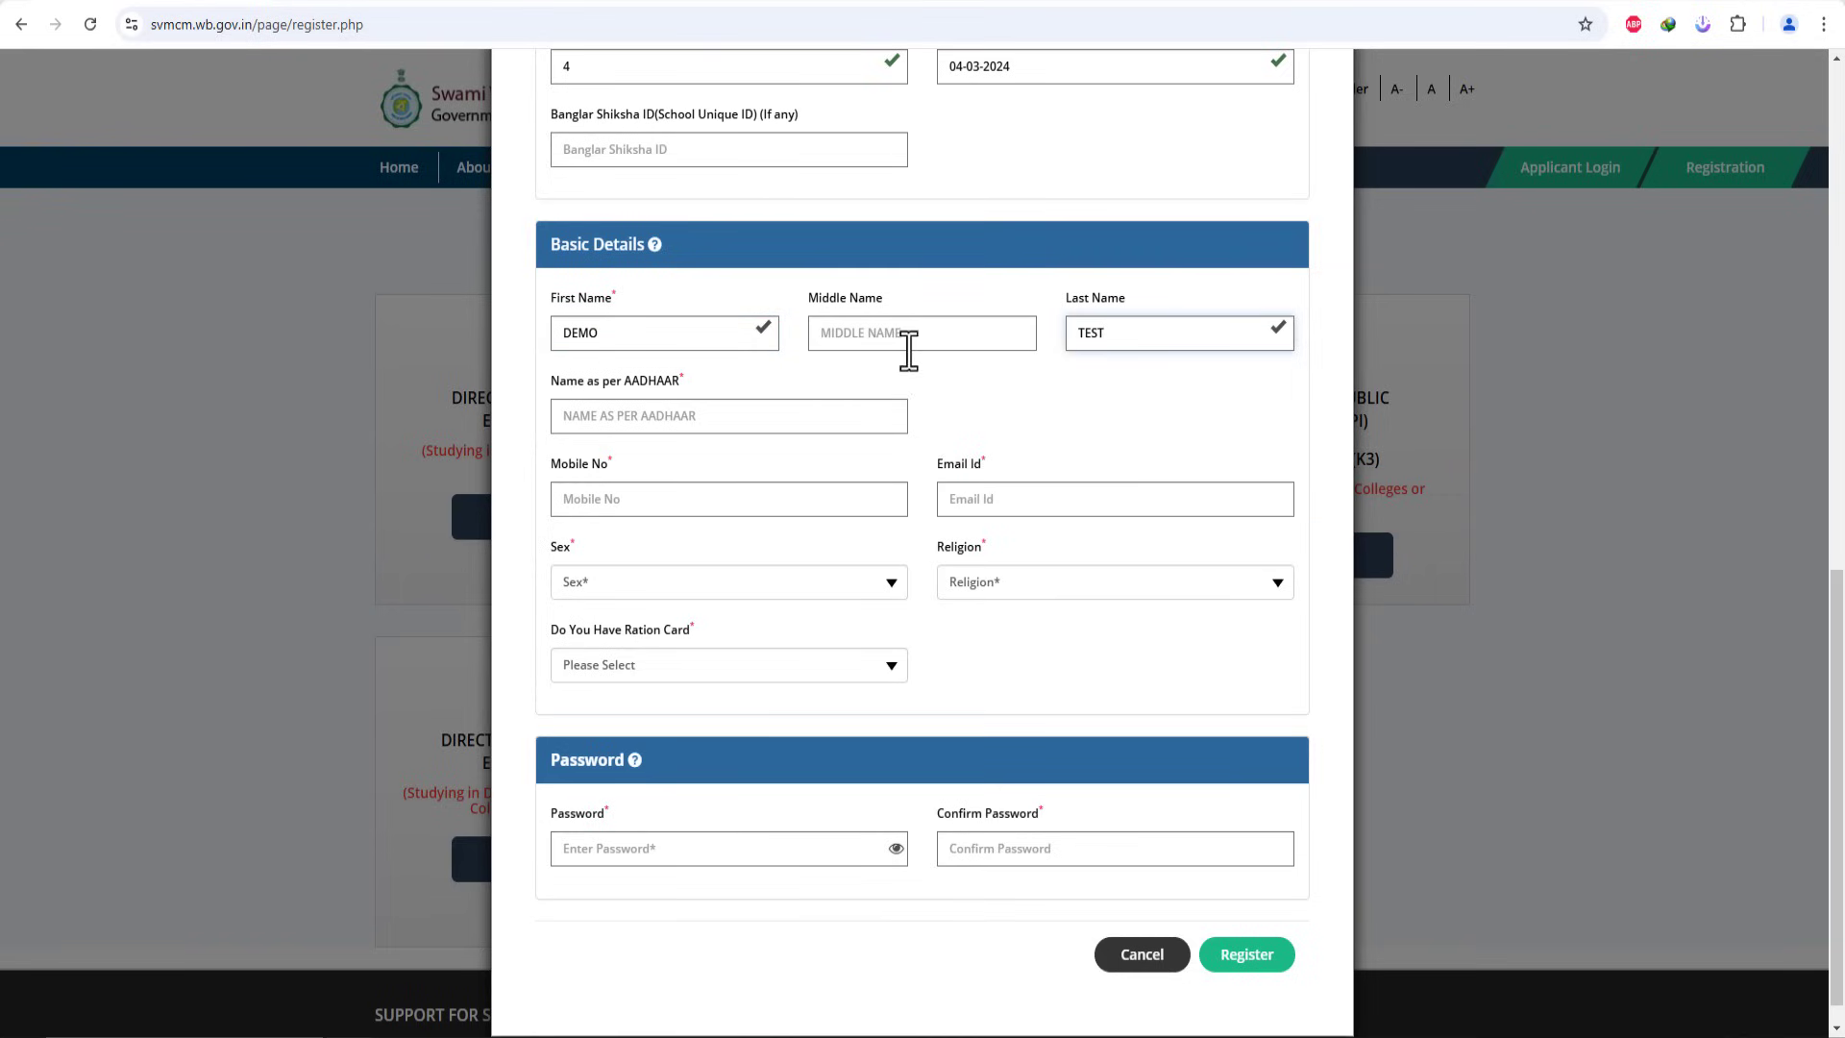
left_click(746, 423)
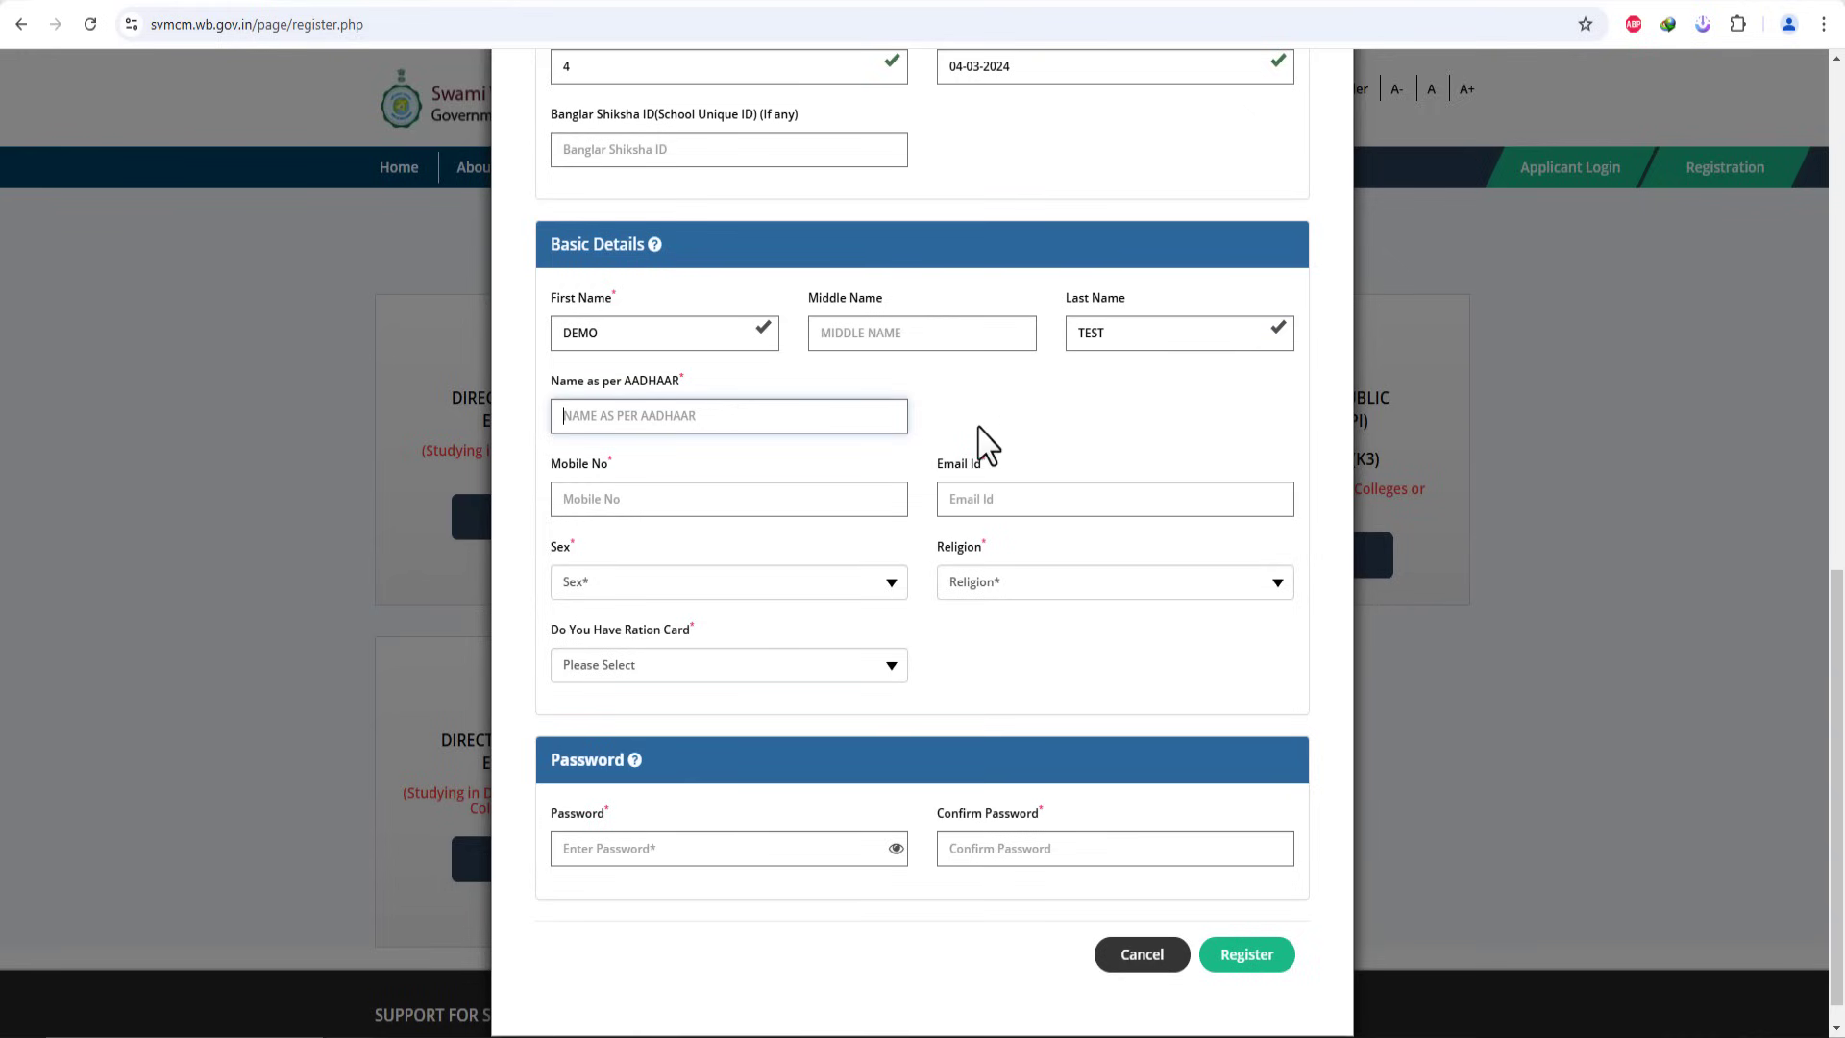
type("DEMO TEST")
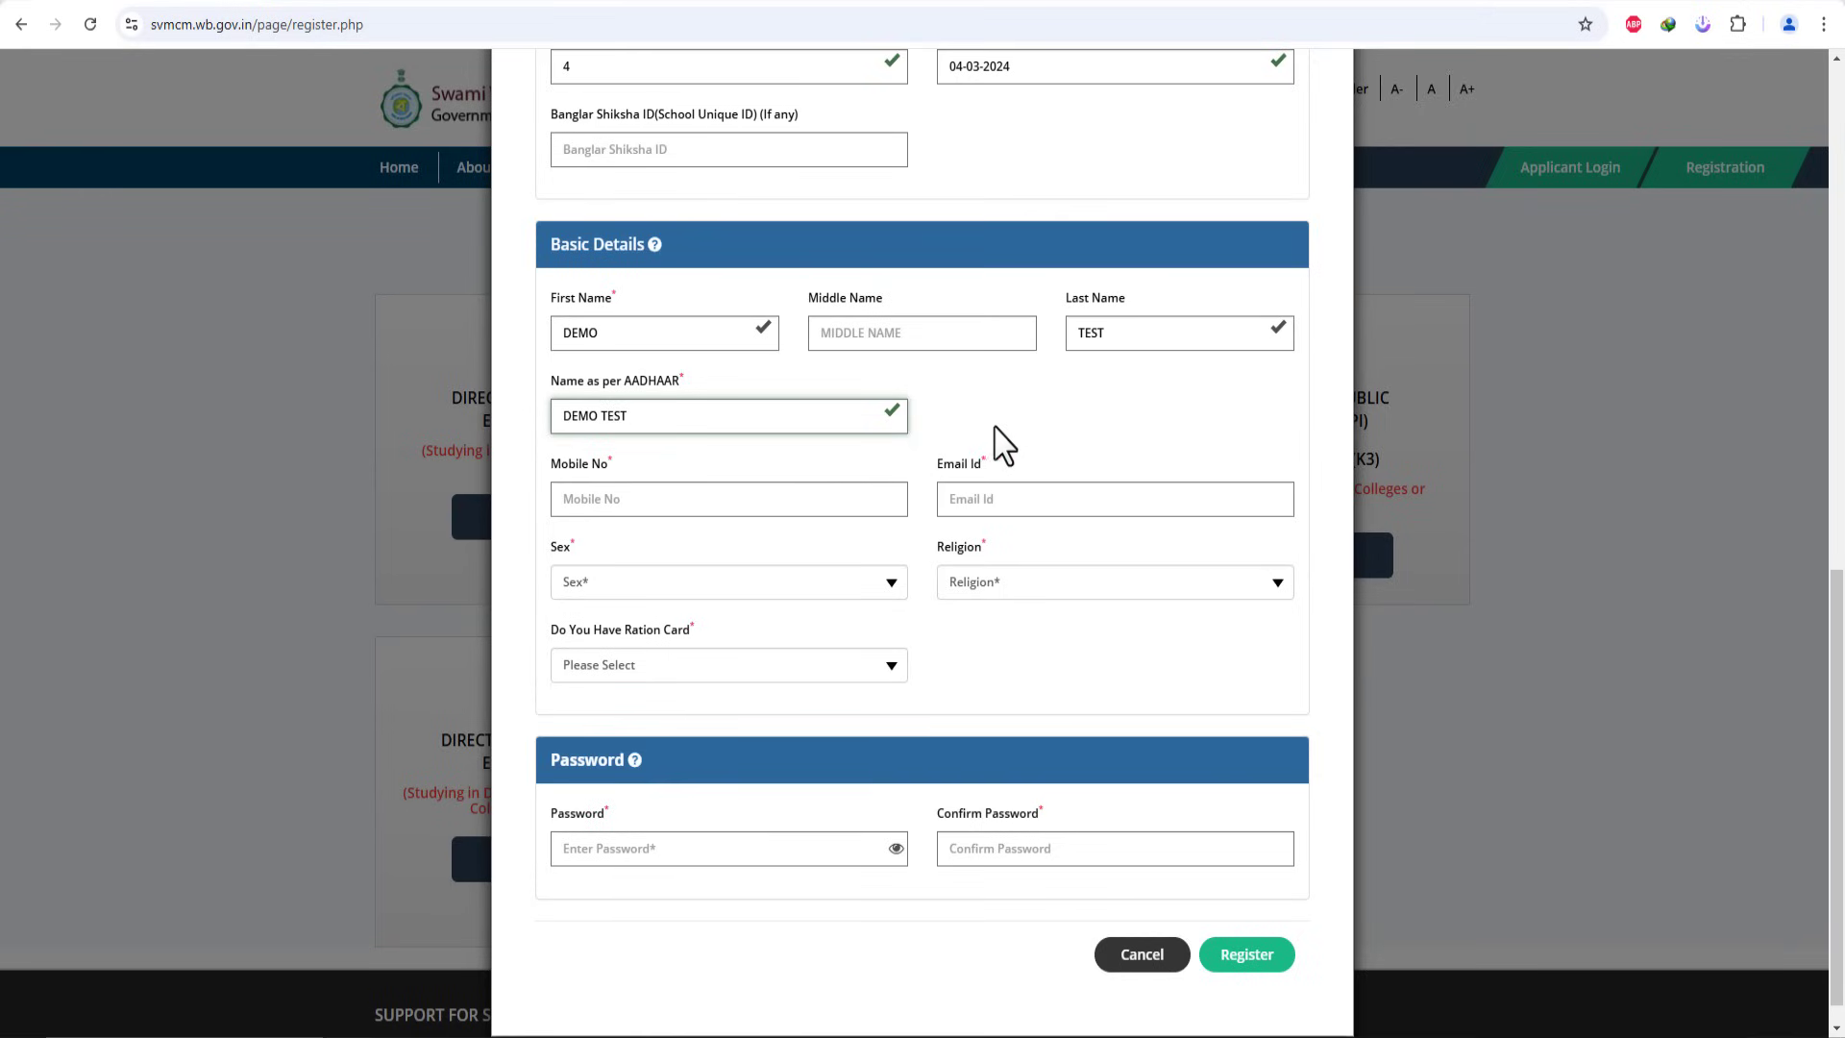
Step: Enter the applicant's mobile number and e-mail address
left_click(802, 492)
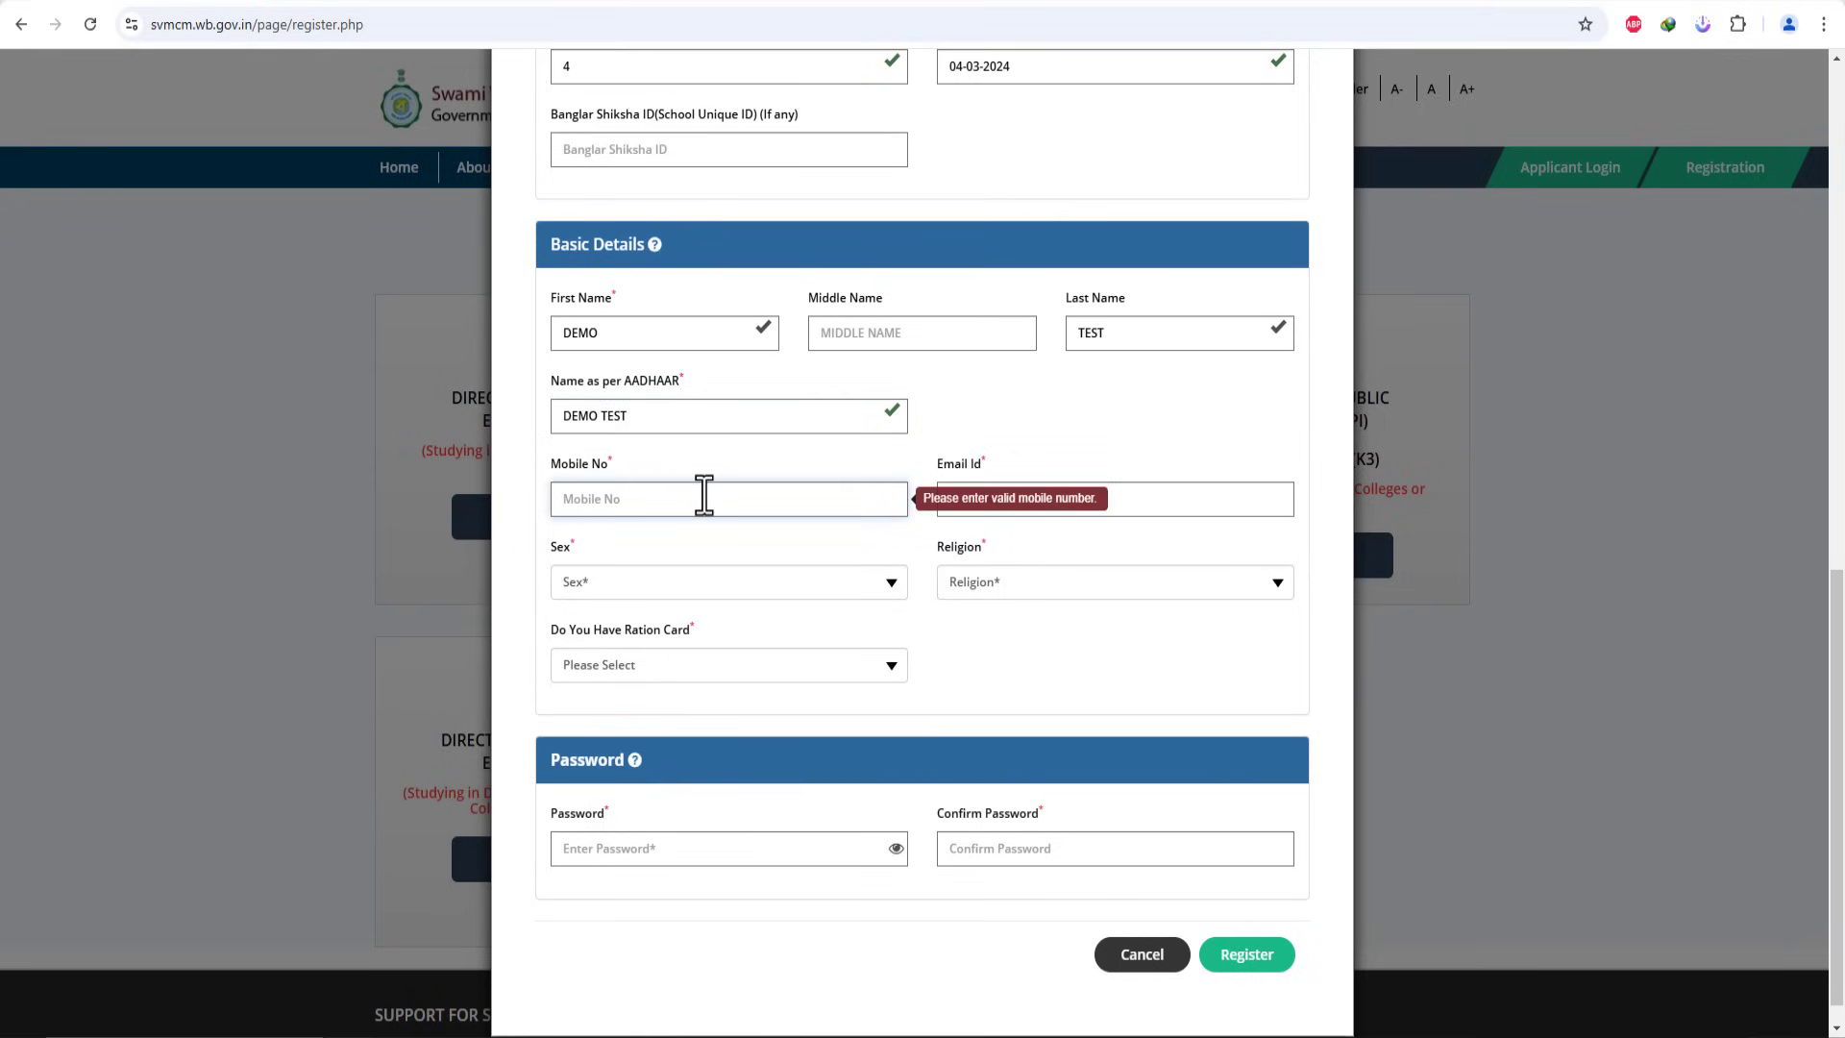
type("8")
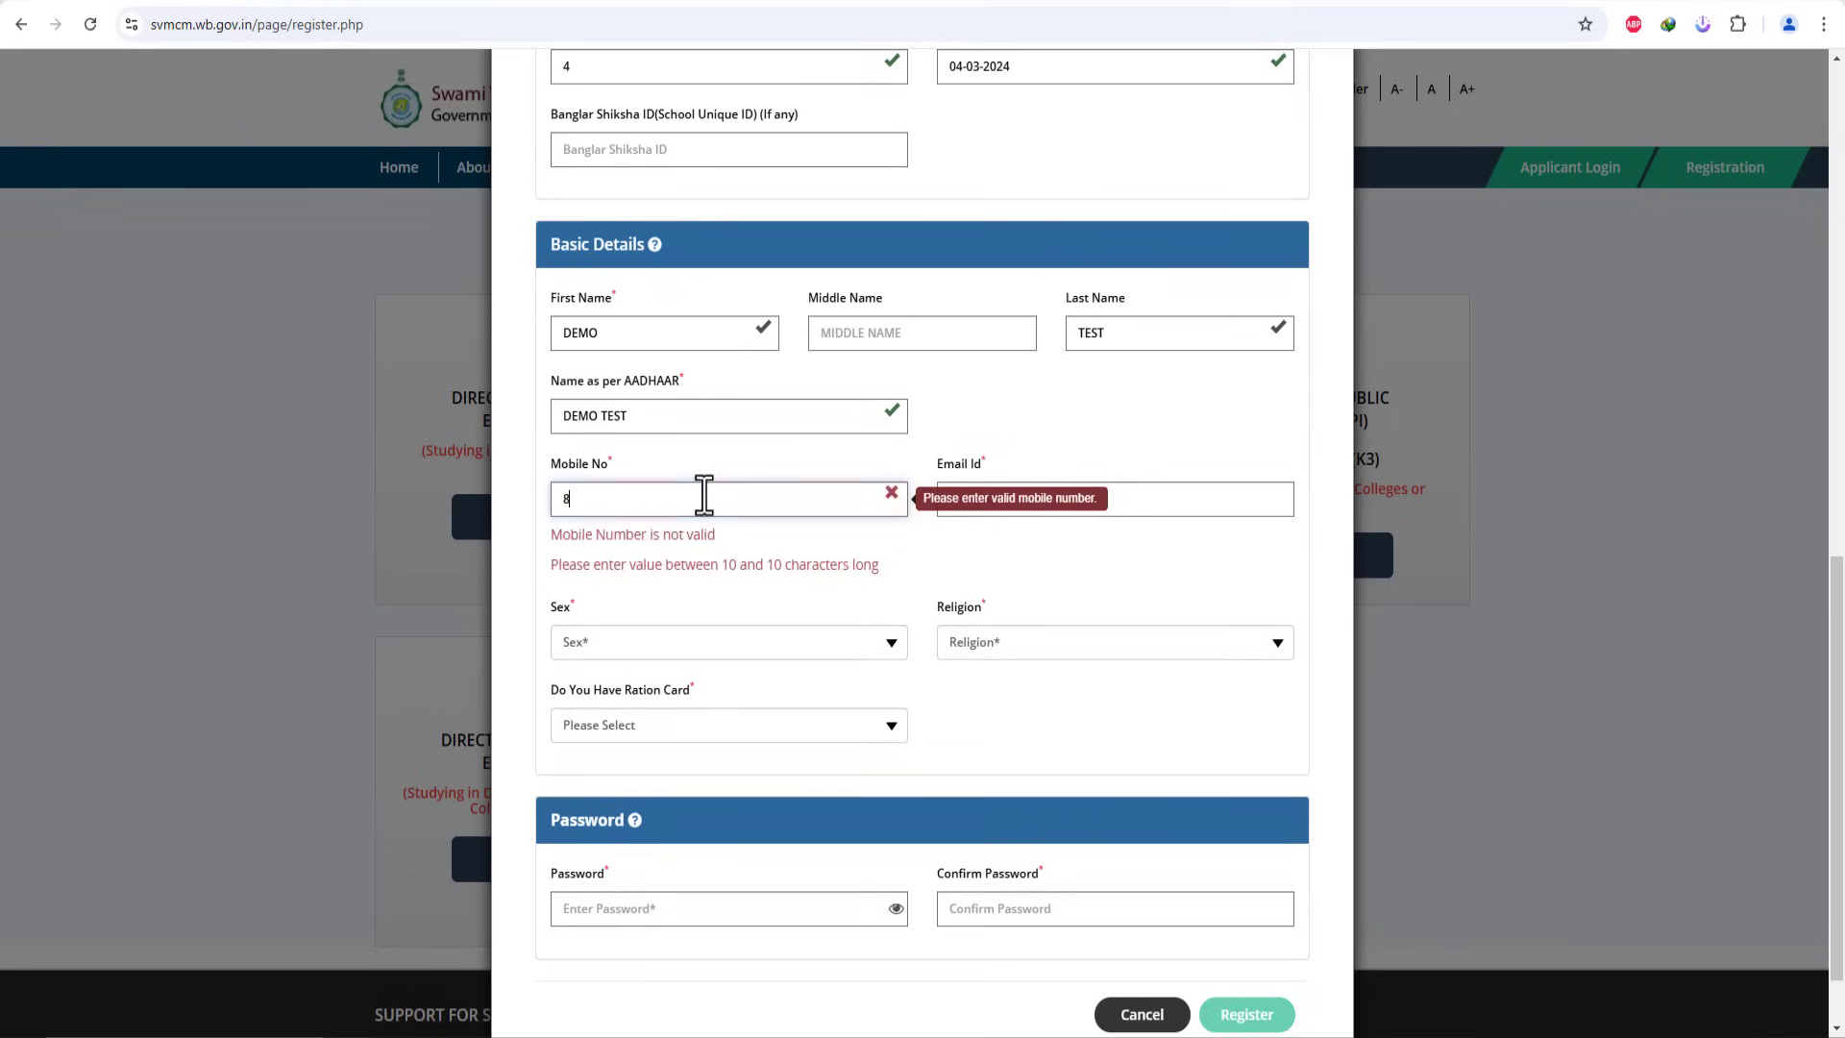
type("0")
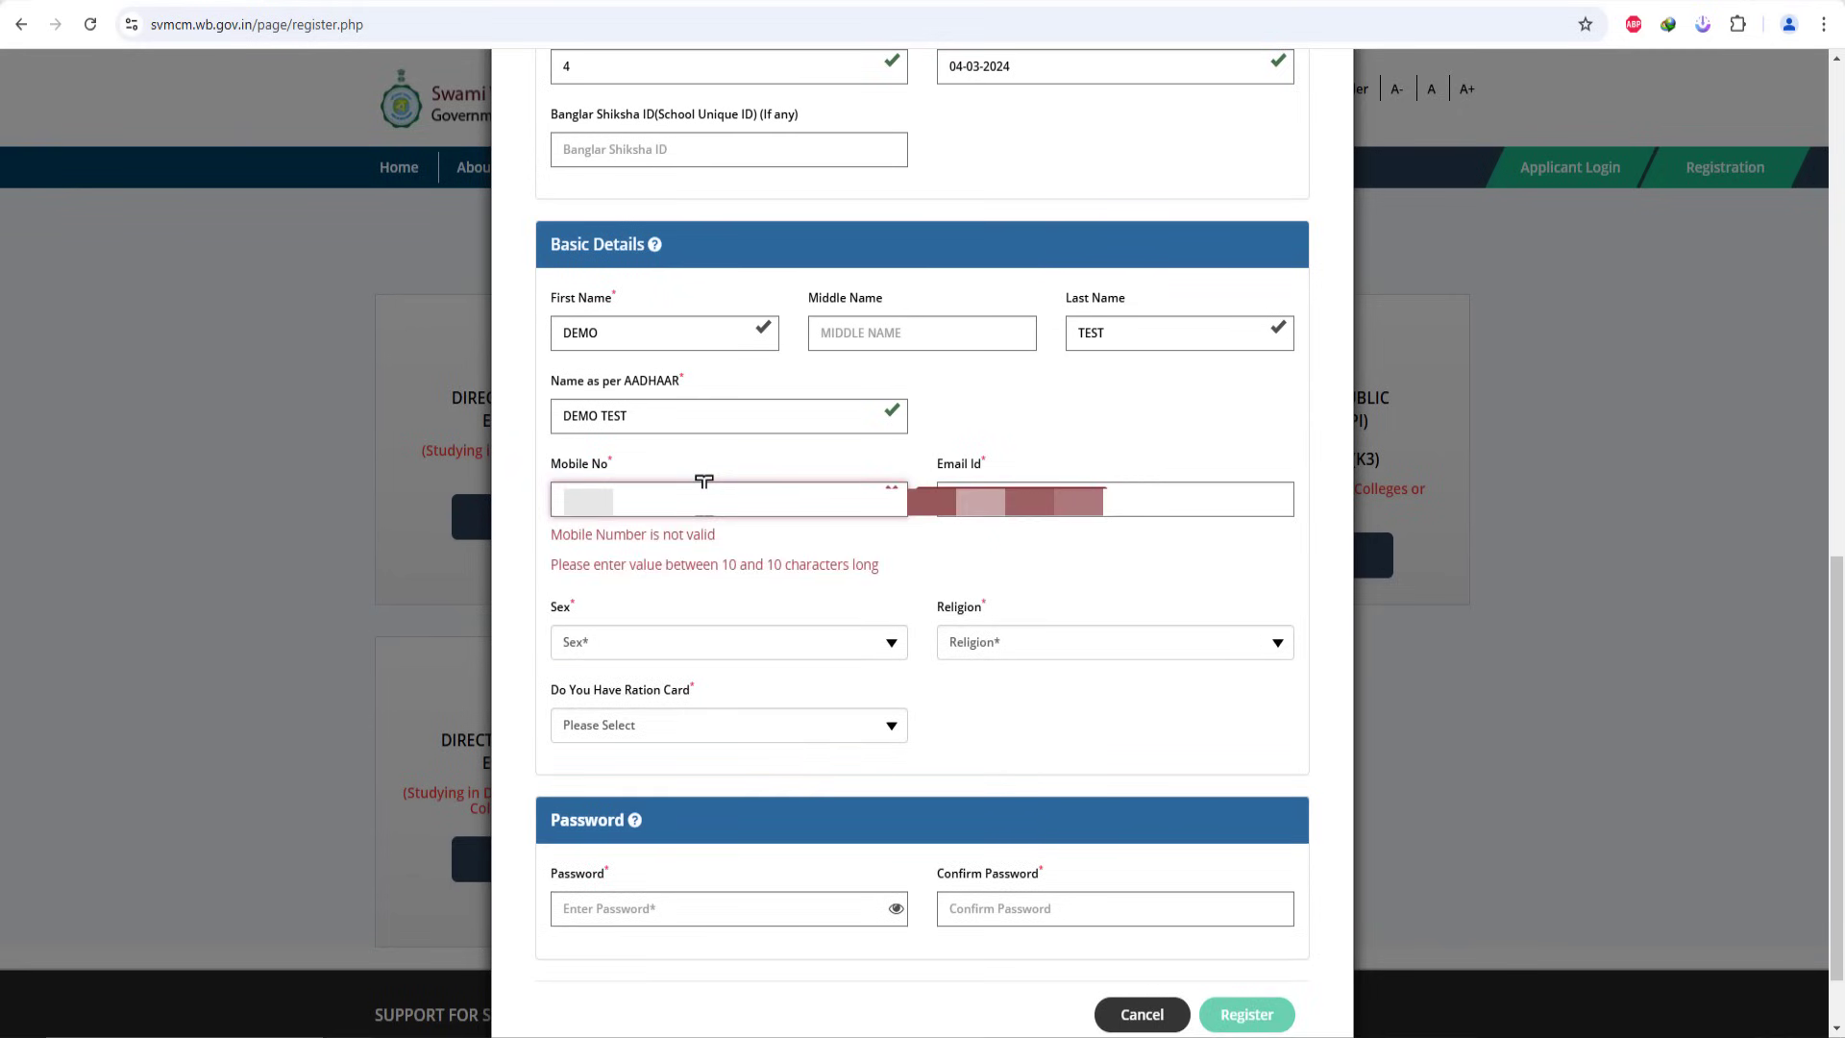
key("BackSpace")
type("8")
left_click(1000, 519)
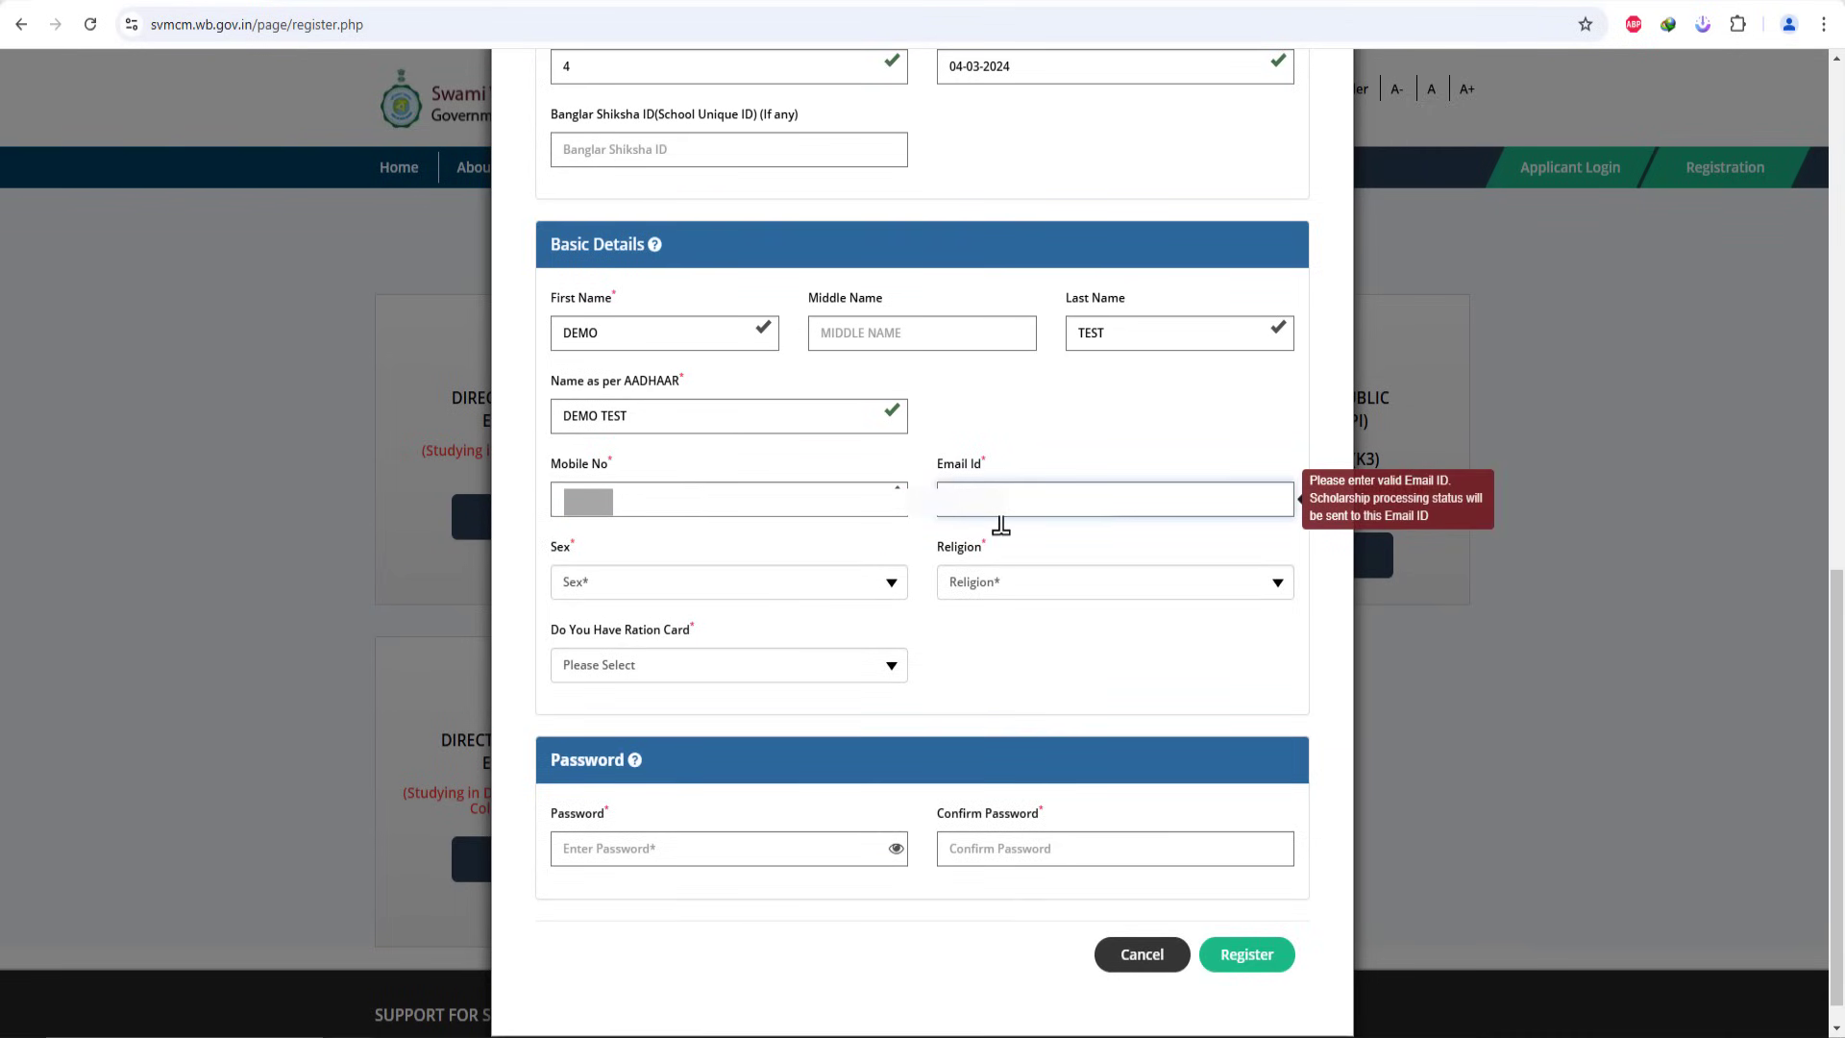
type("d")
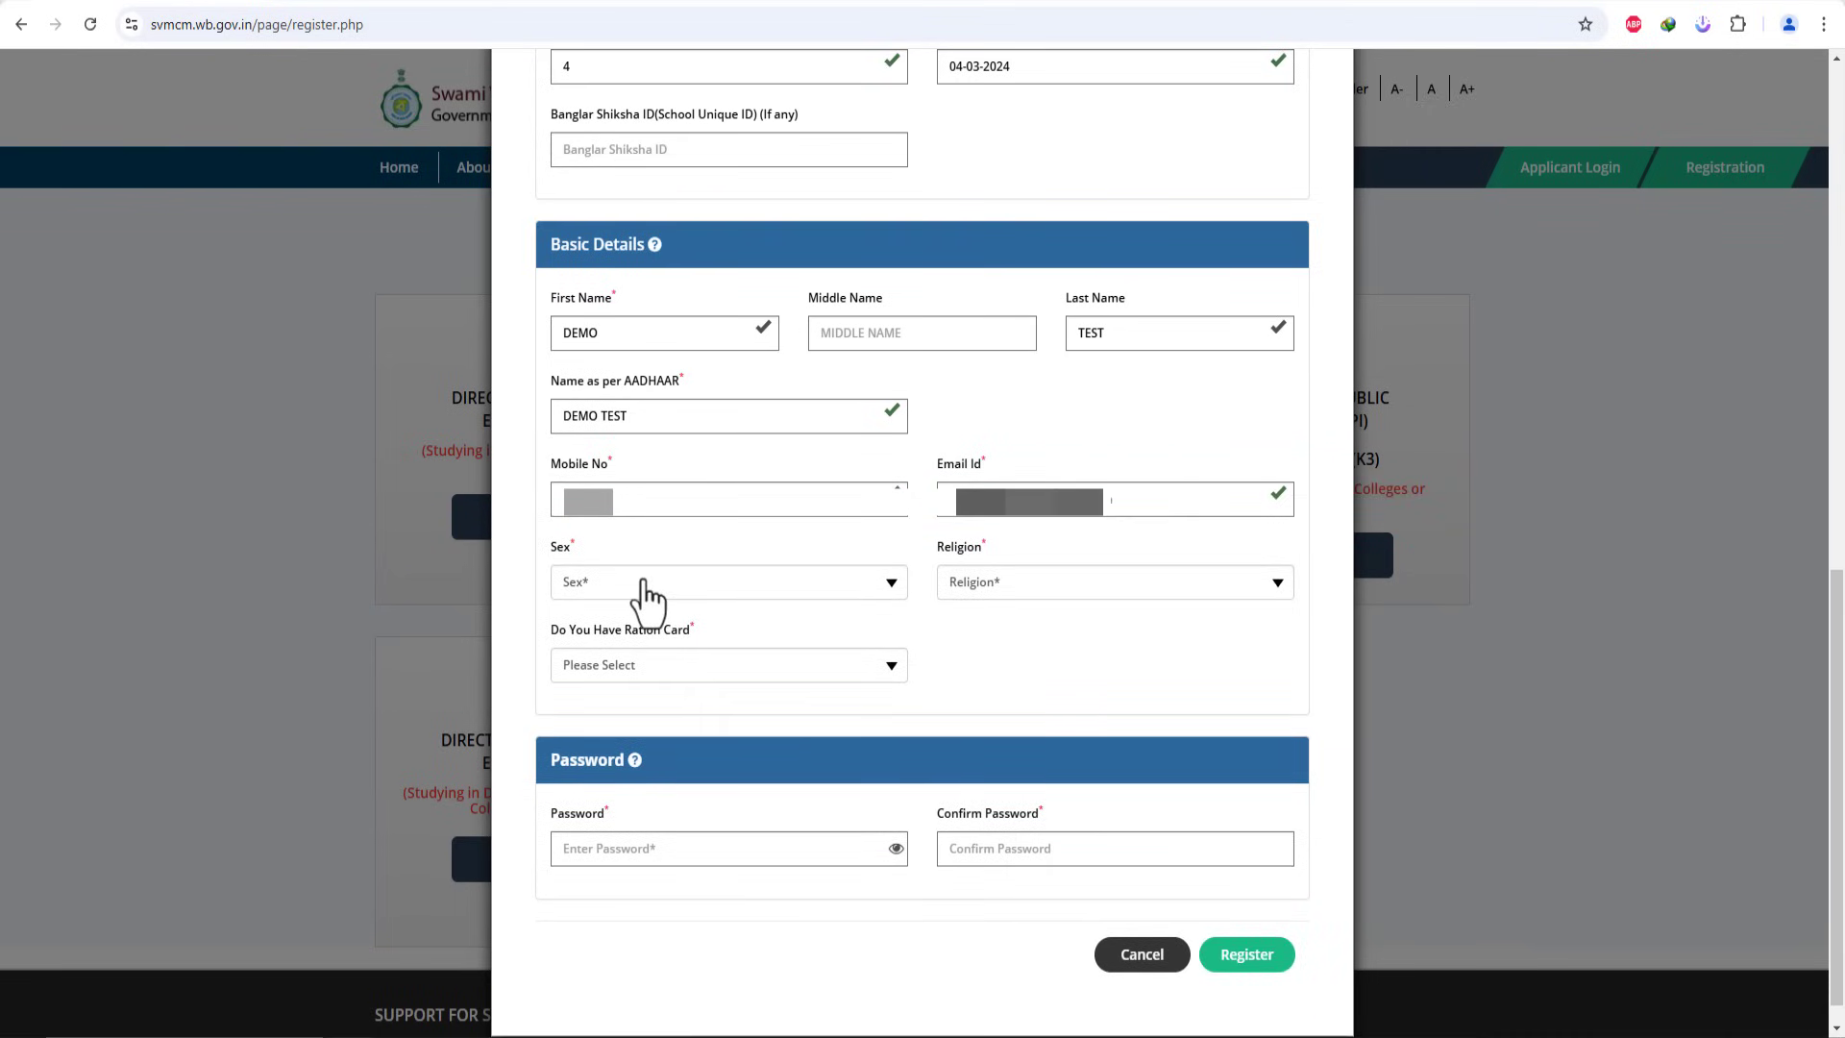
Step: Set sex to MALE, religion to HINDUISM, ration card to Yes, and enter the card number
left_click(641, 584)
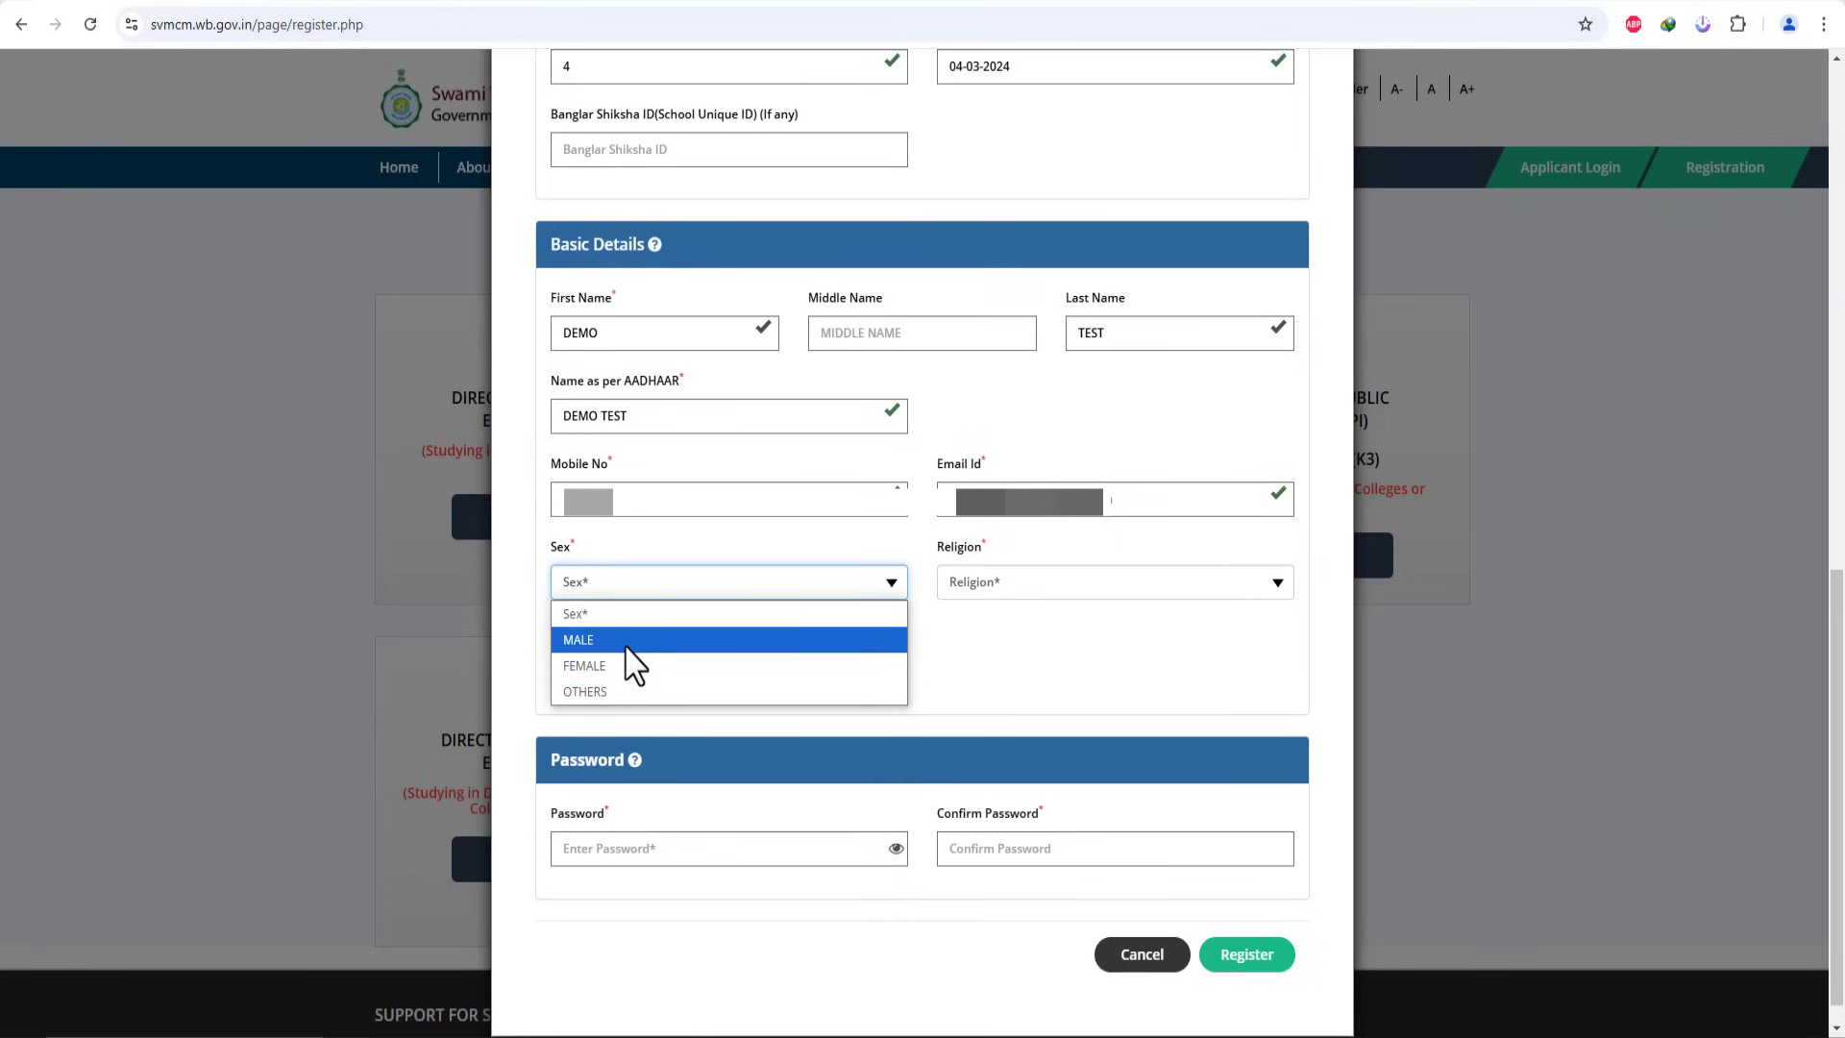
left_click(630, 640)
left_click(1107, 583)
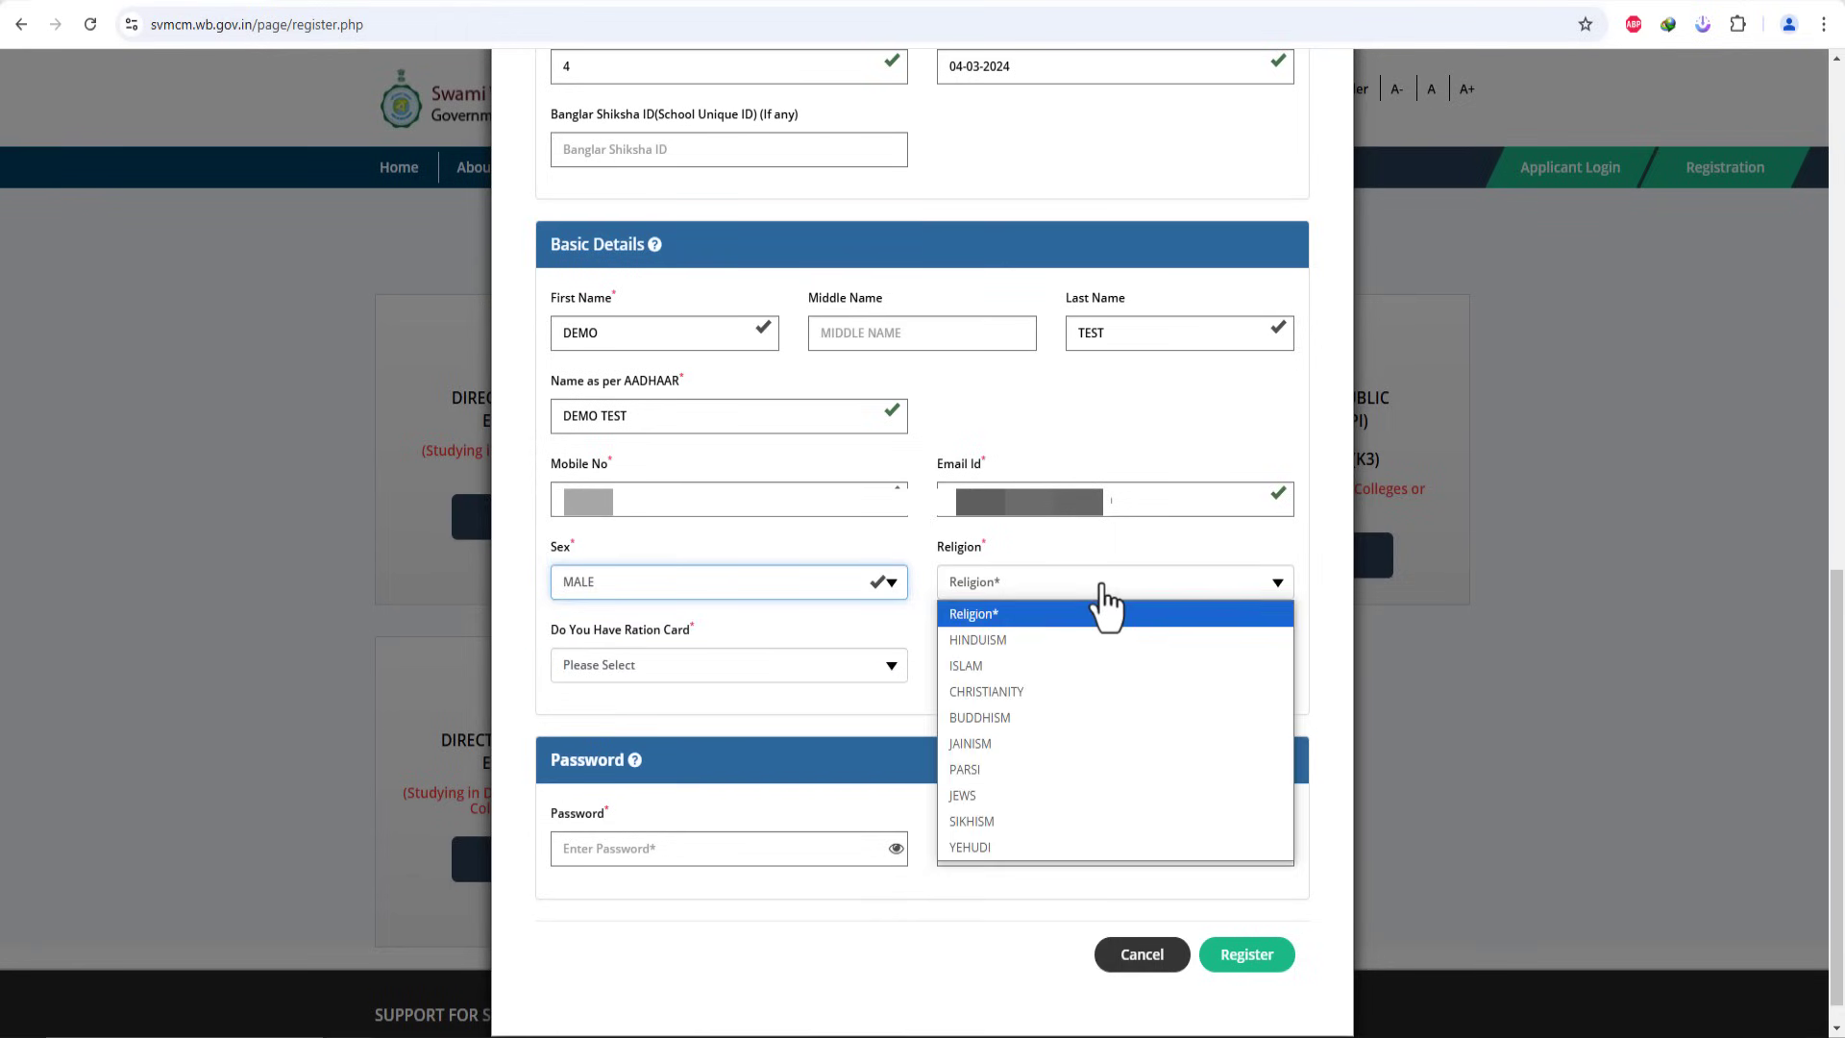
left_click(1004, 639)
left_click(766, 668)
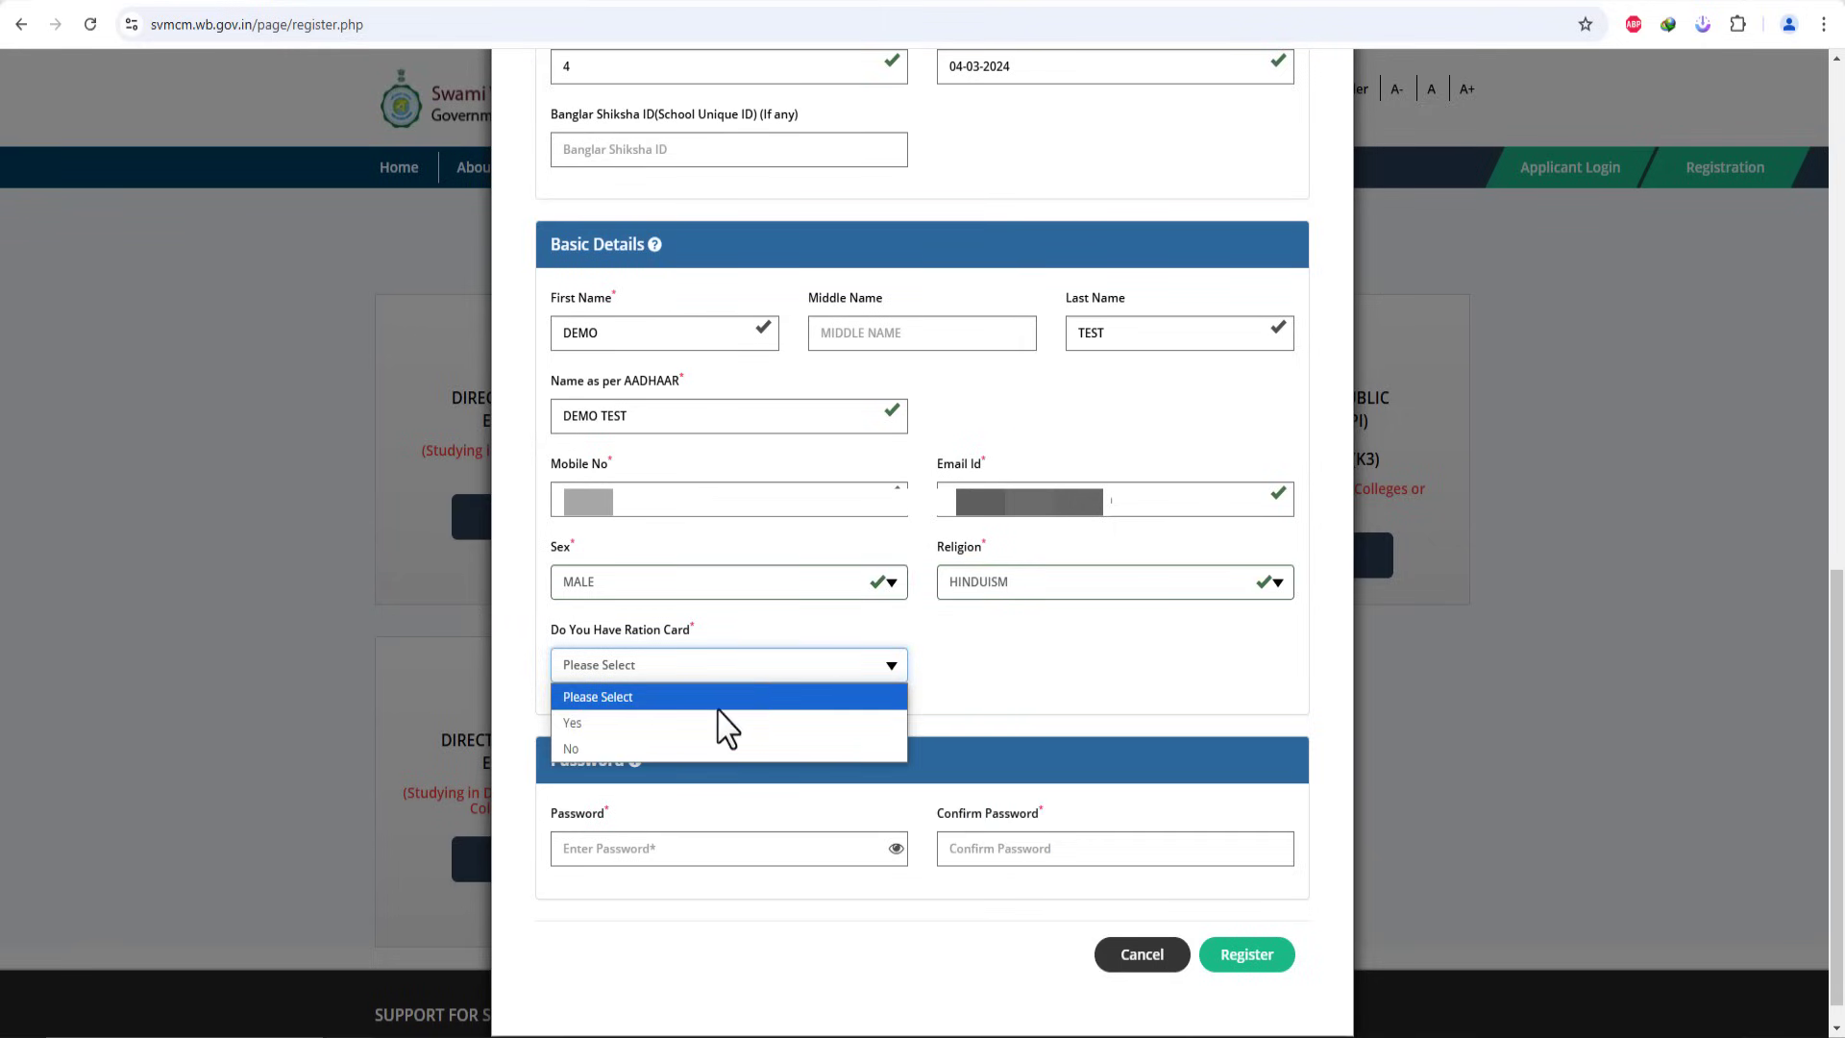
left_click(692, 726)
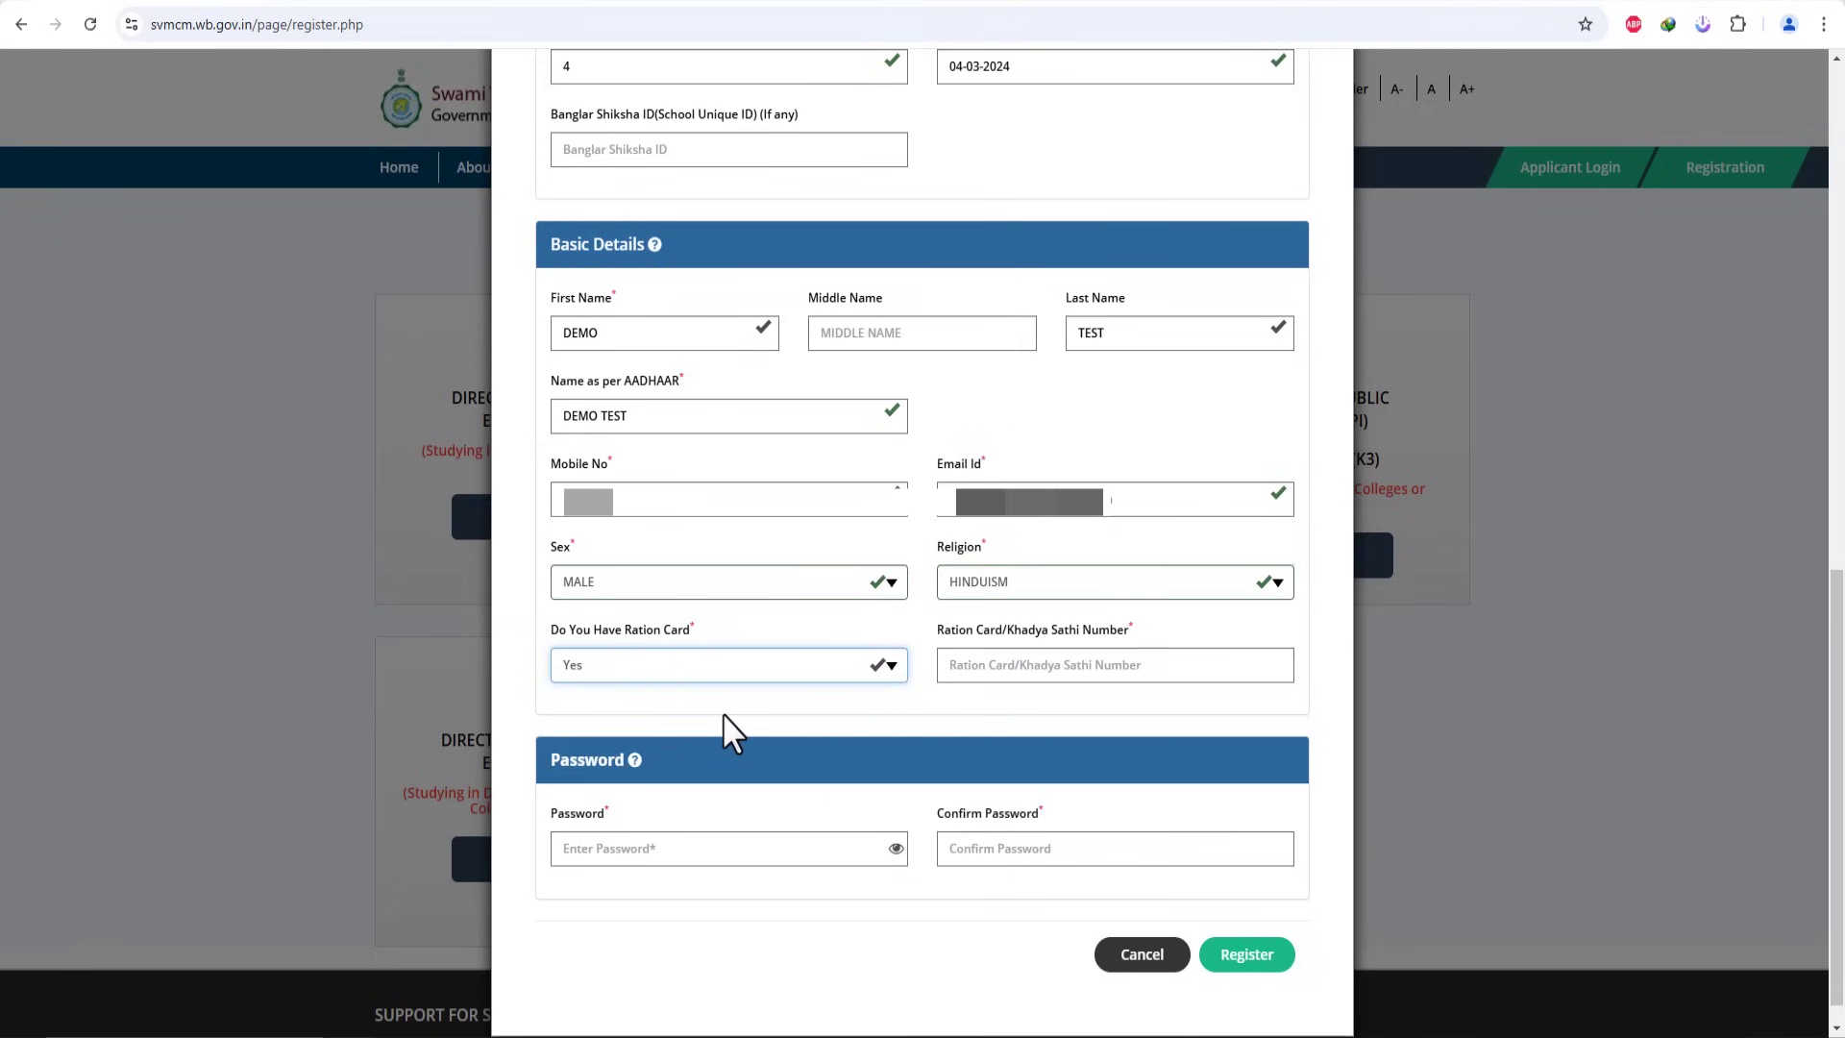
left_click(1023, 663)
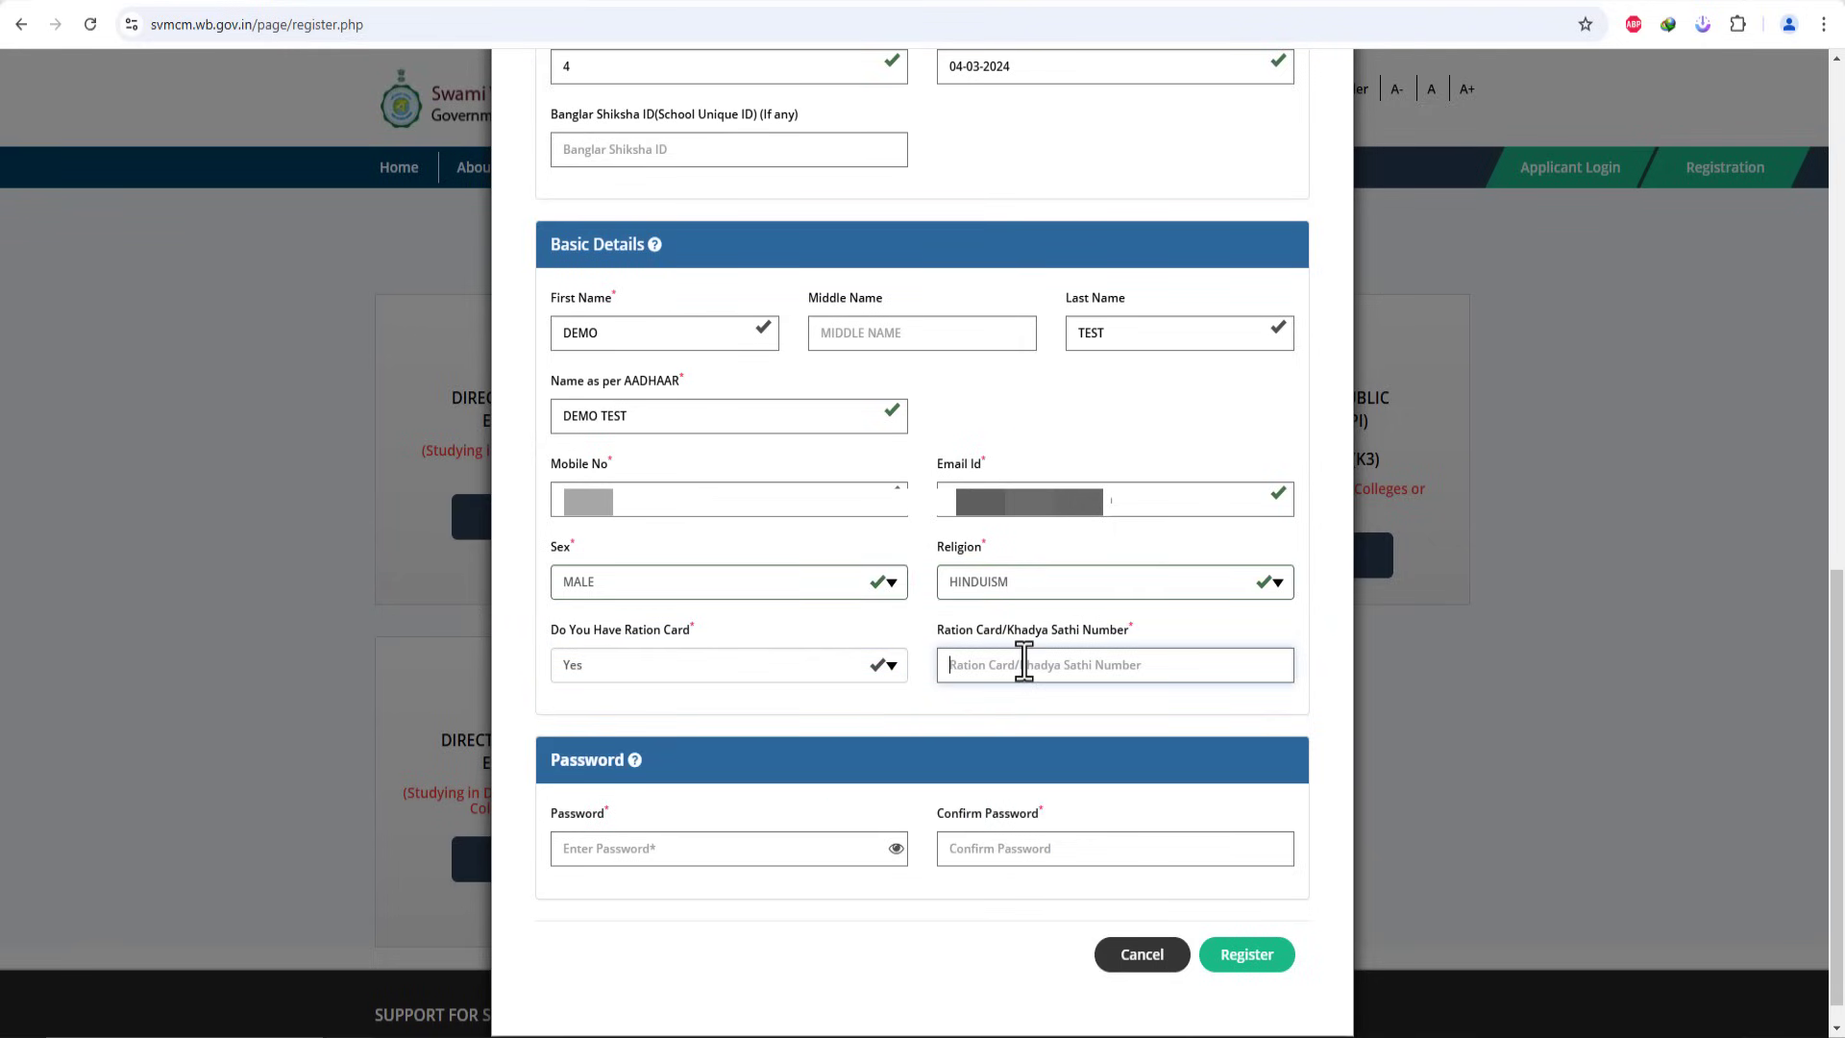
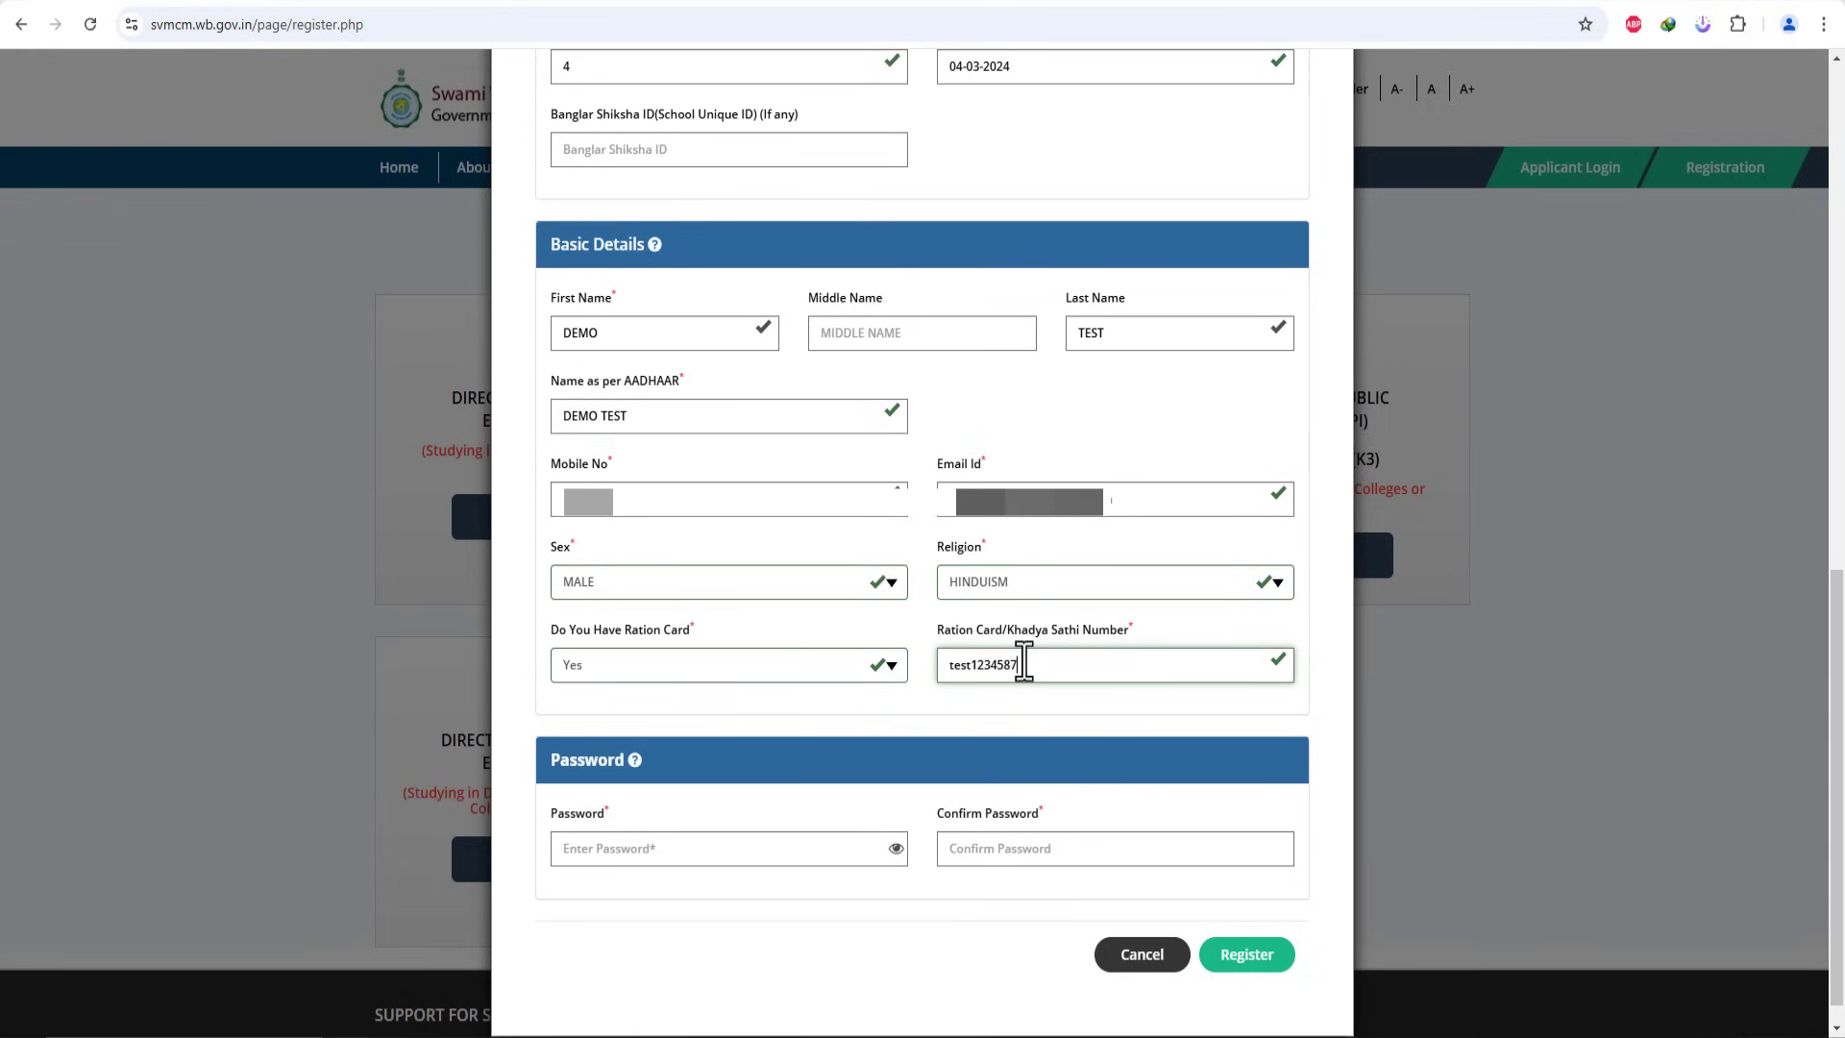
left_click(897, 716)
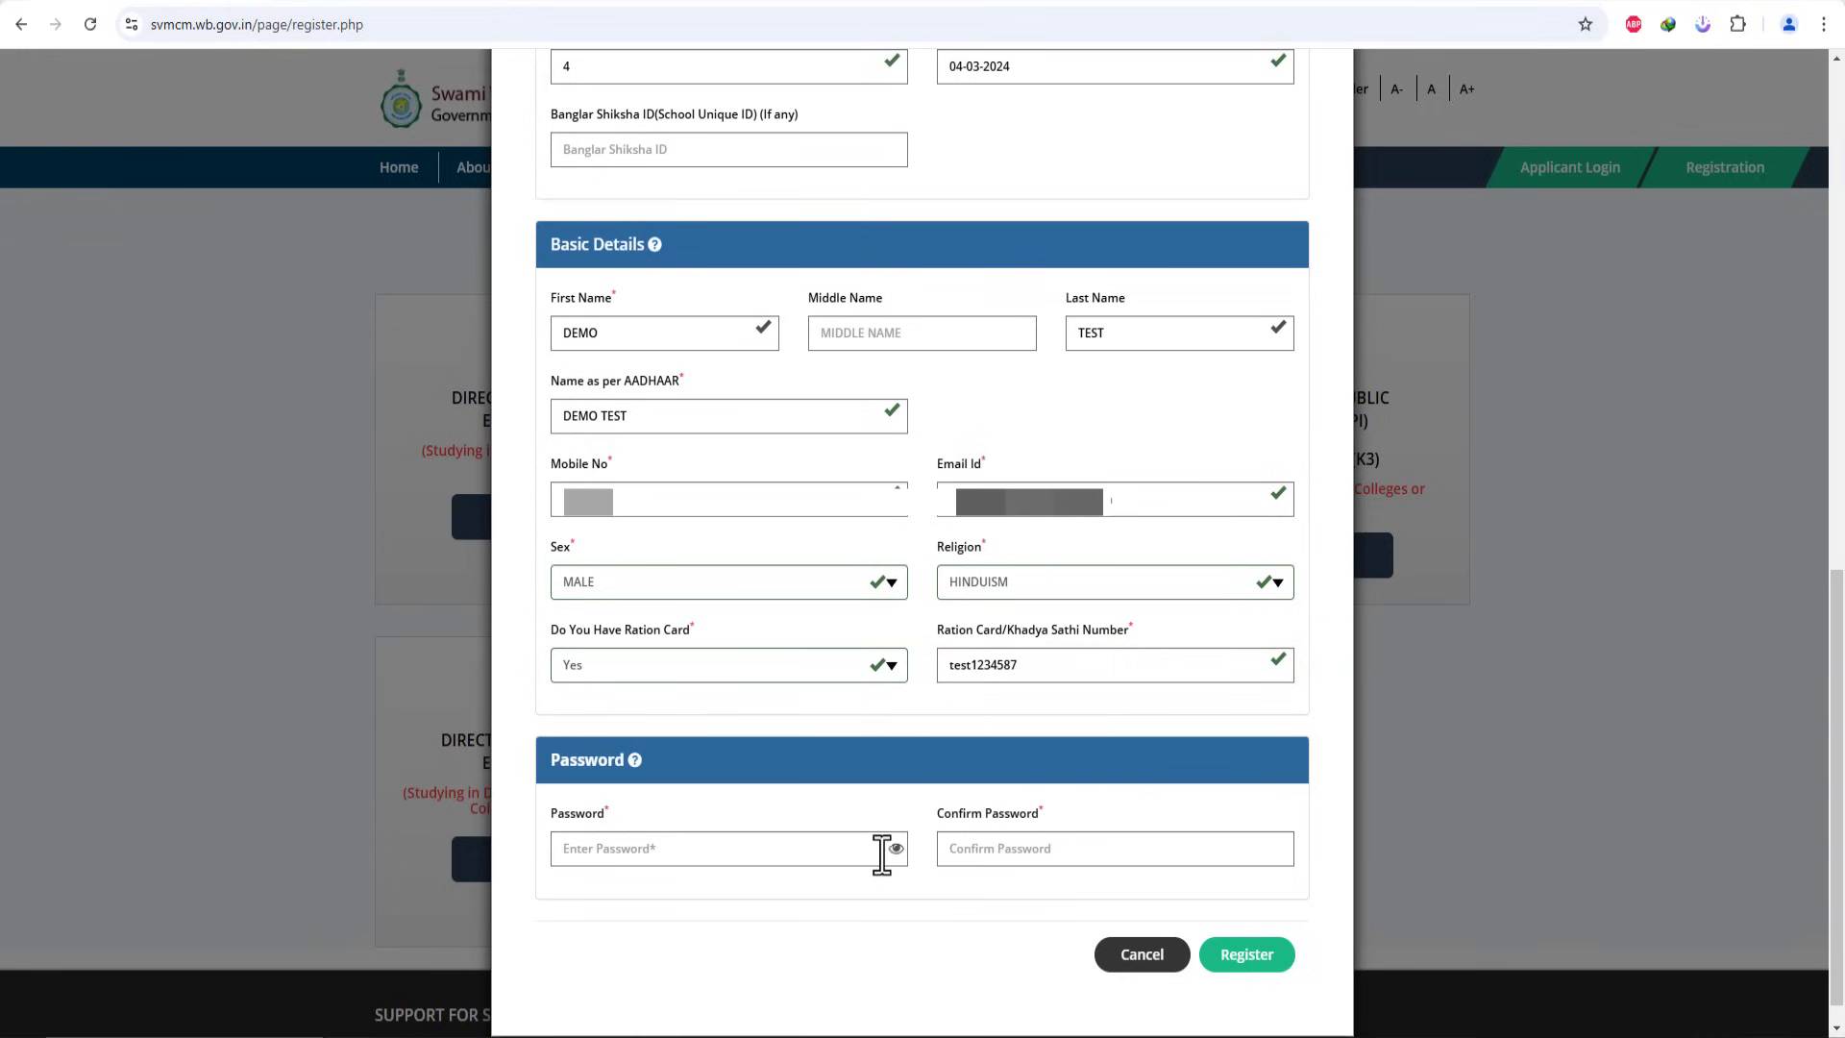
Step: Enter the account password and its confirmation until 'Passwords matched!' appears
left_click(757, 850)
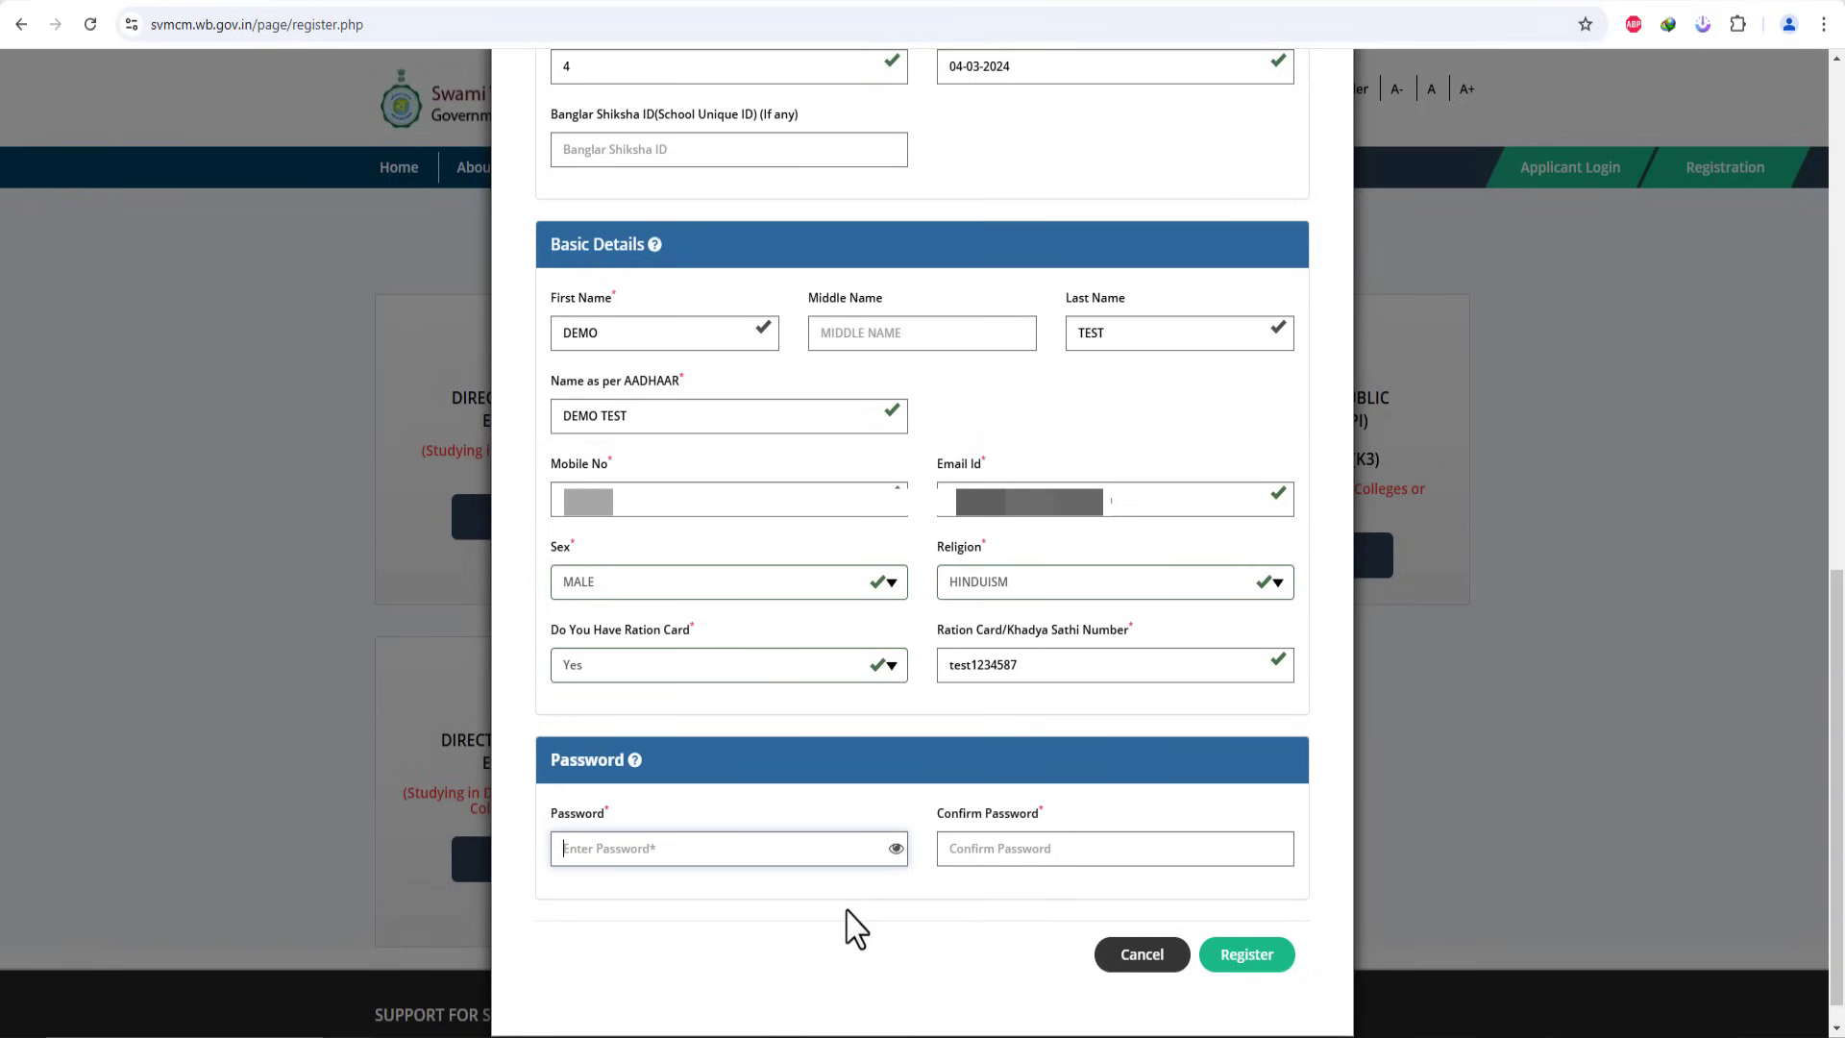
type("T")
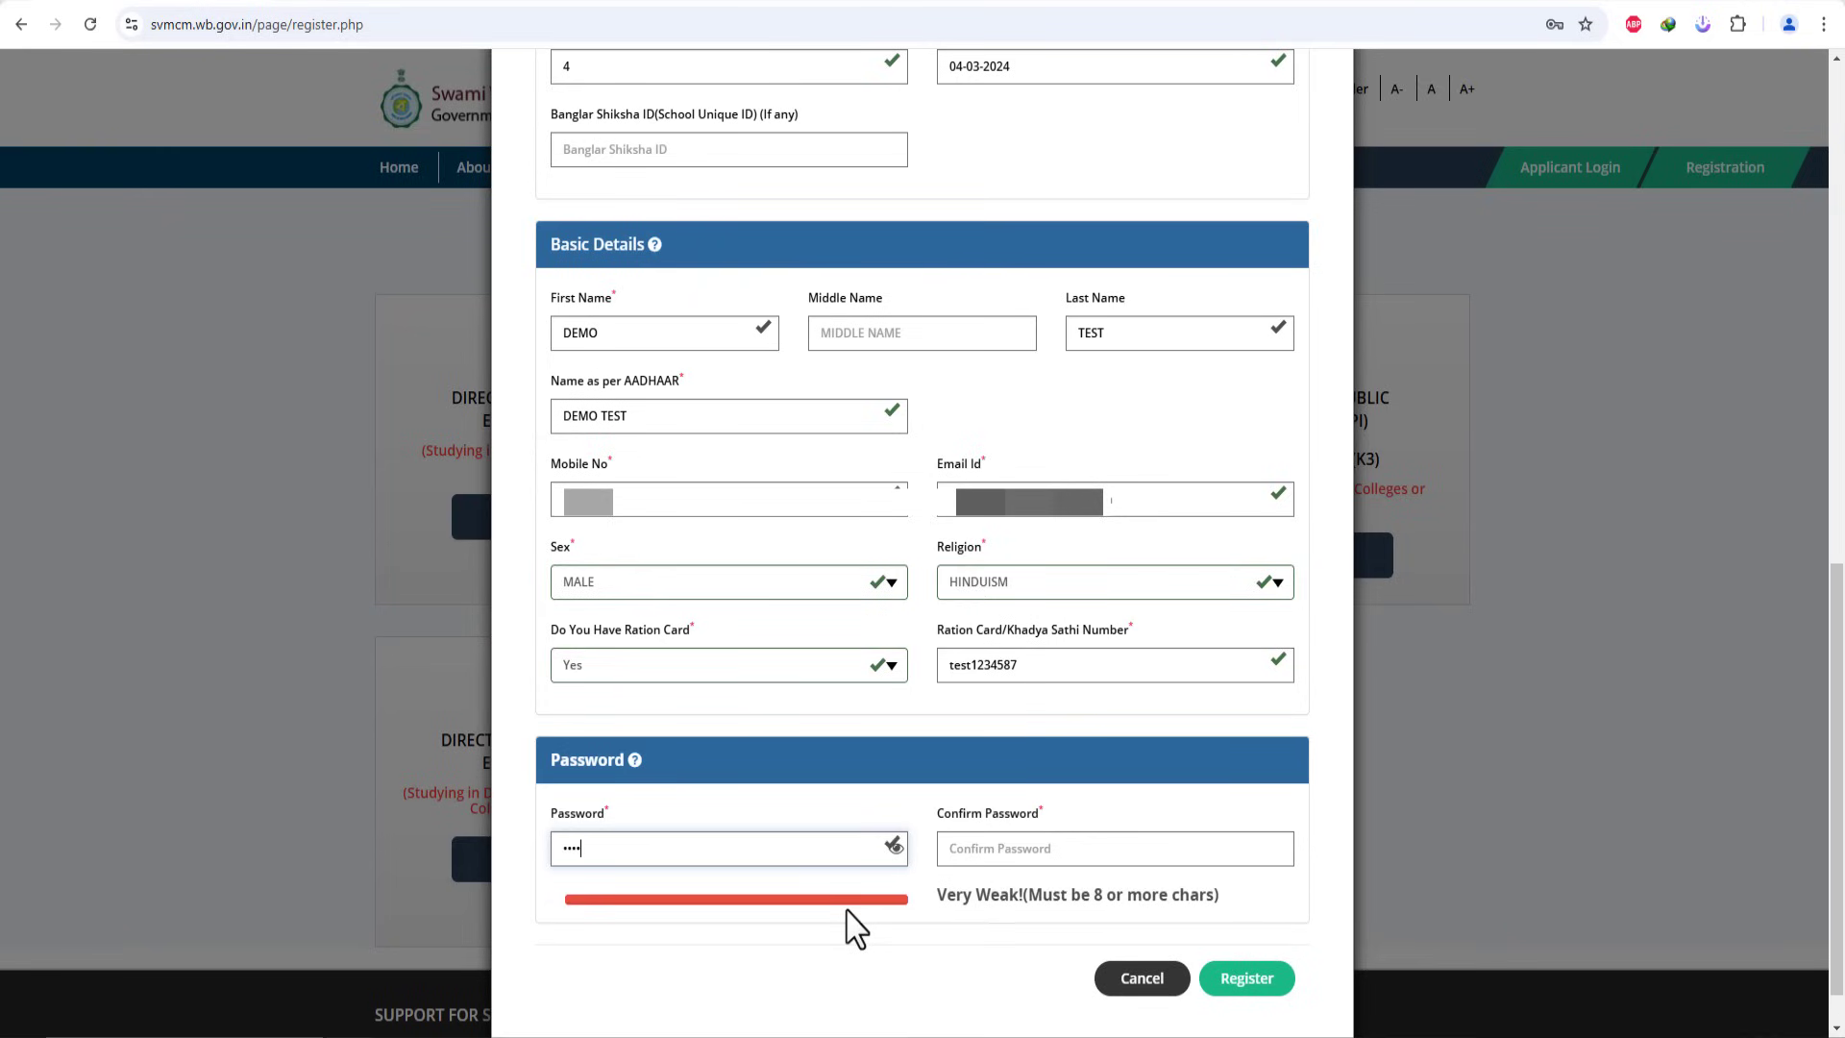
type("@12")
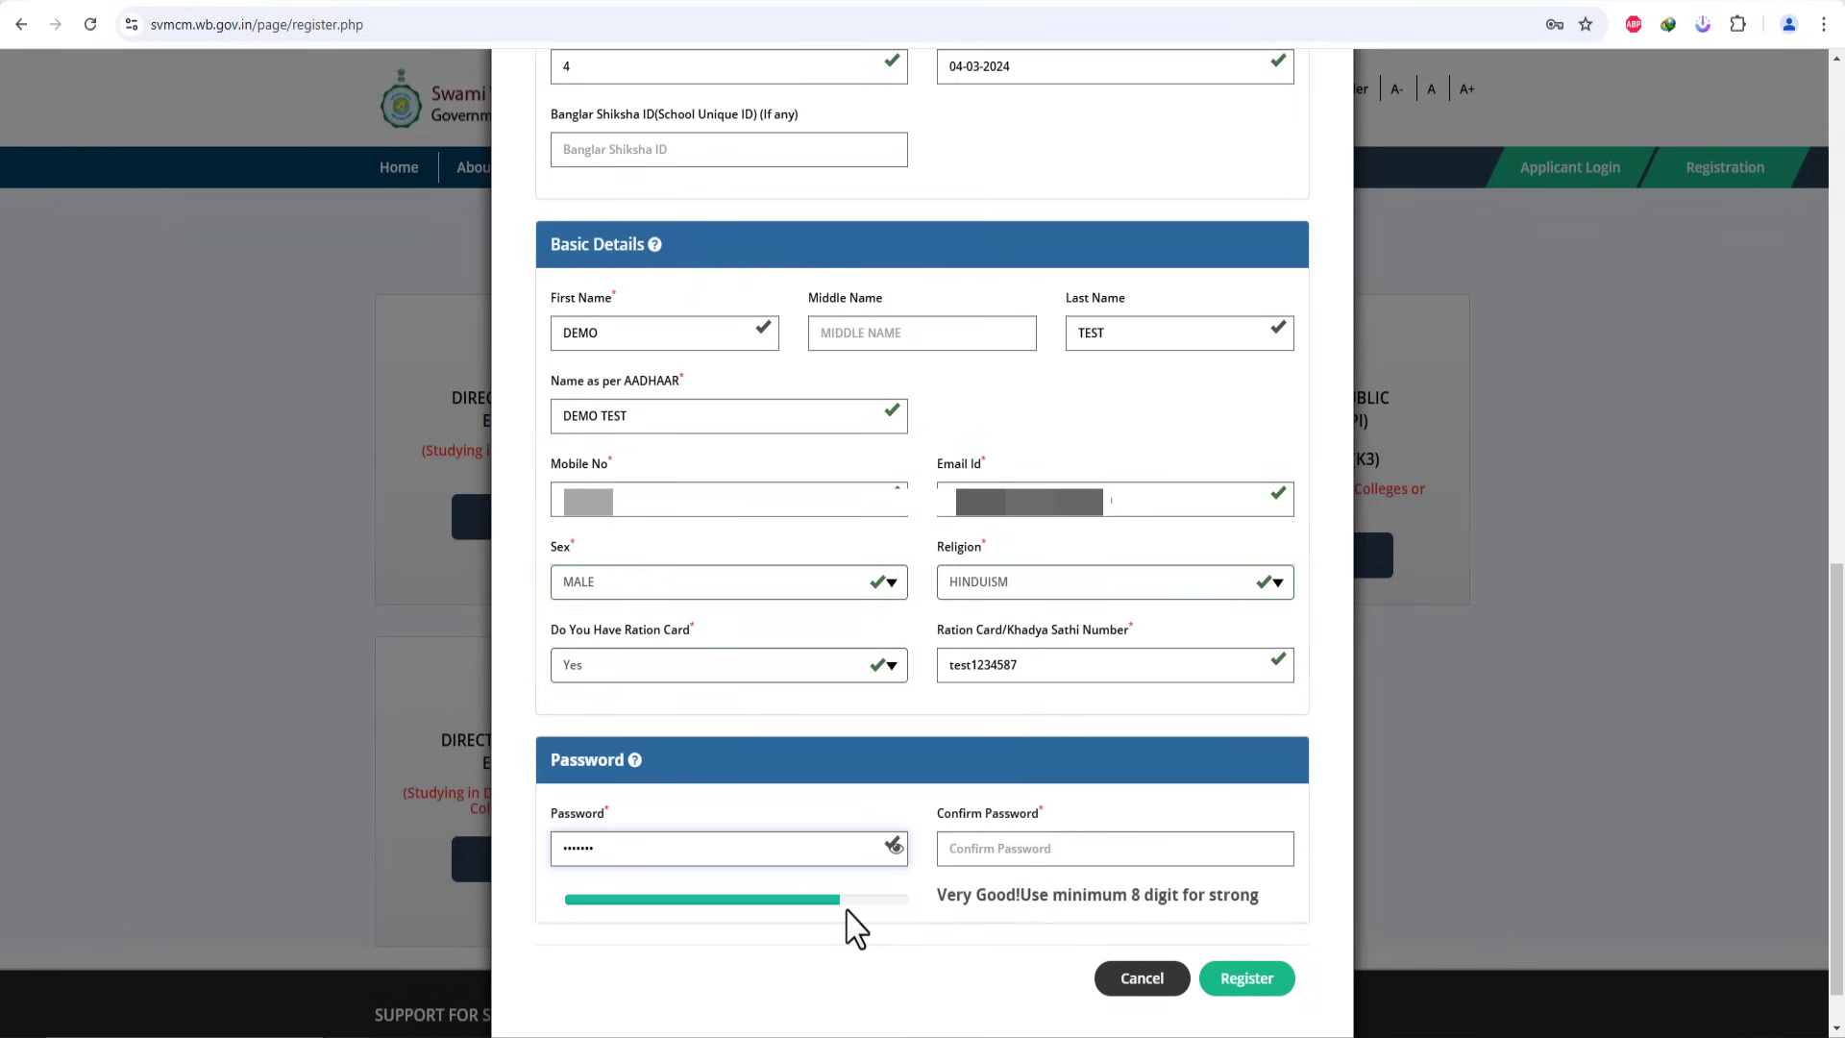
left_click(1127, 848)
type("Test@12")
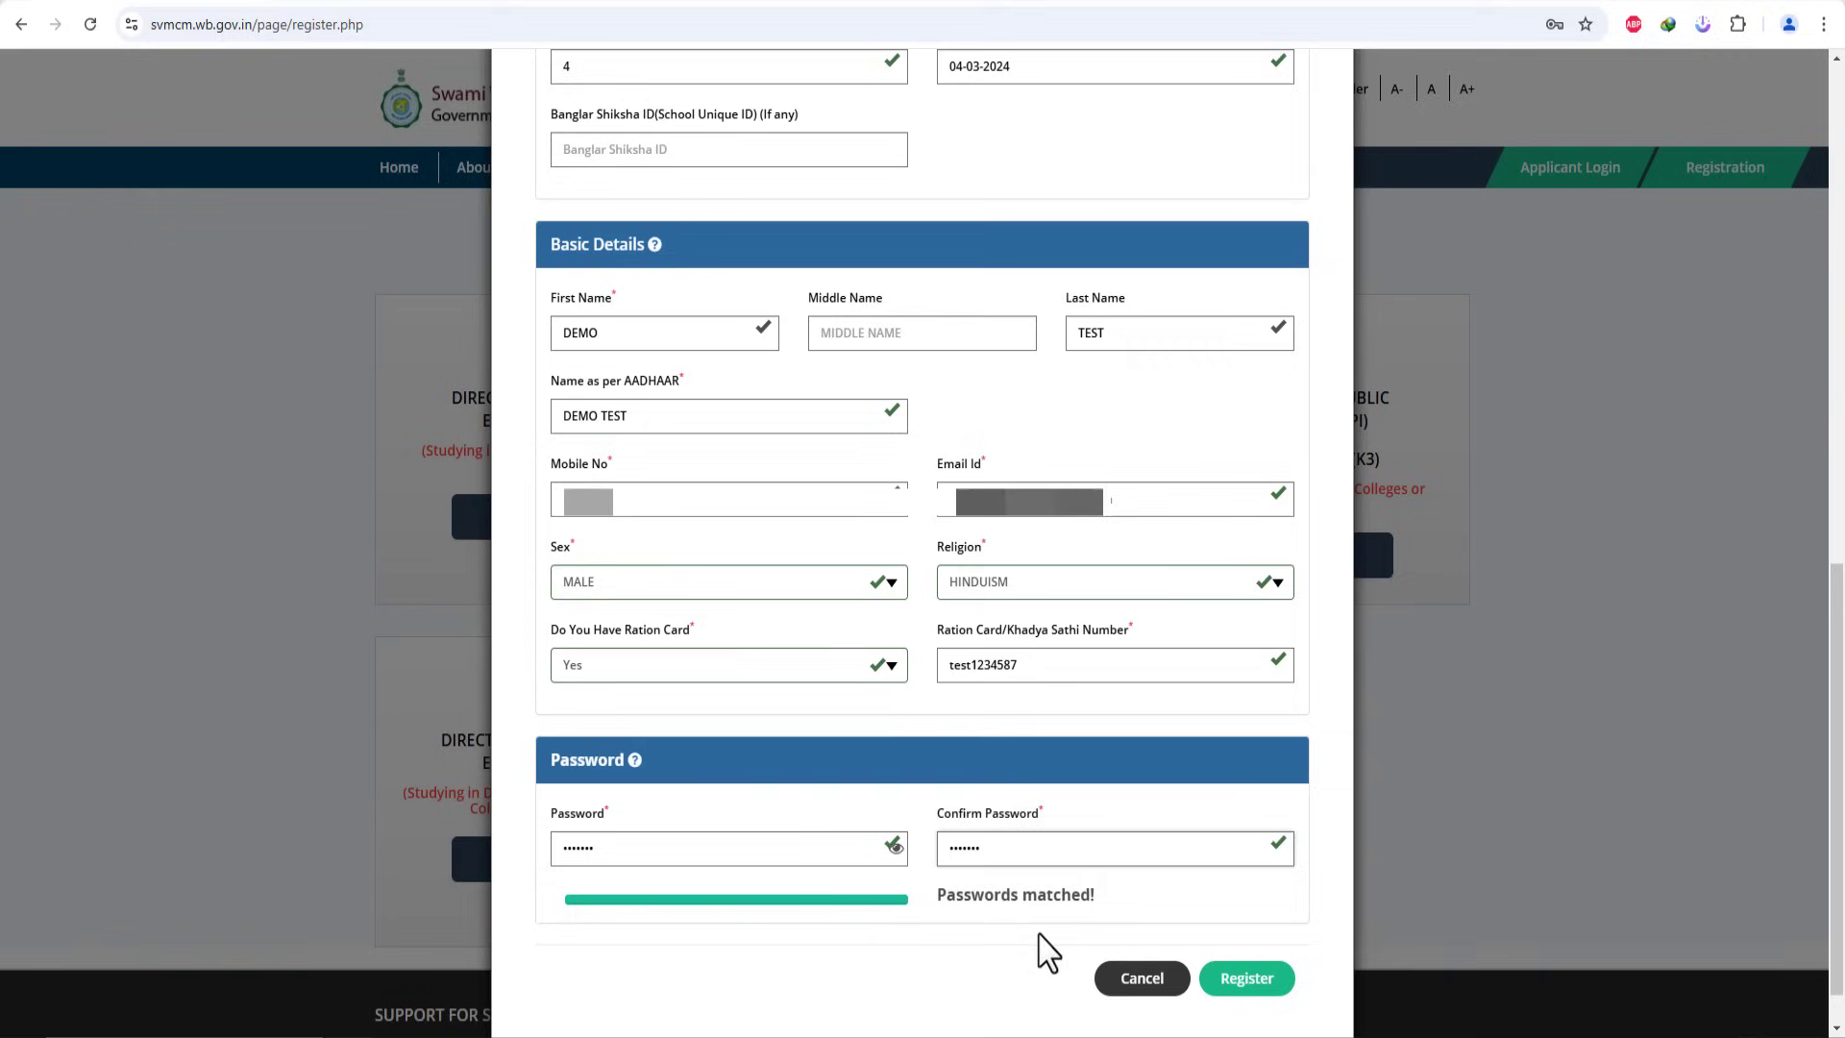
left_click(1043, 934)
left_click_drag(937, 895, 1078, 896)
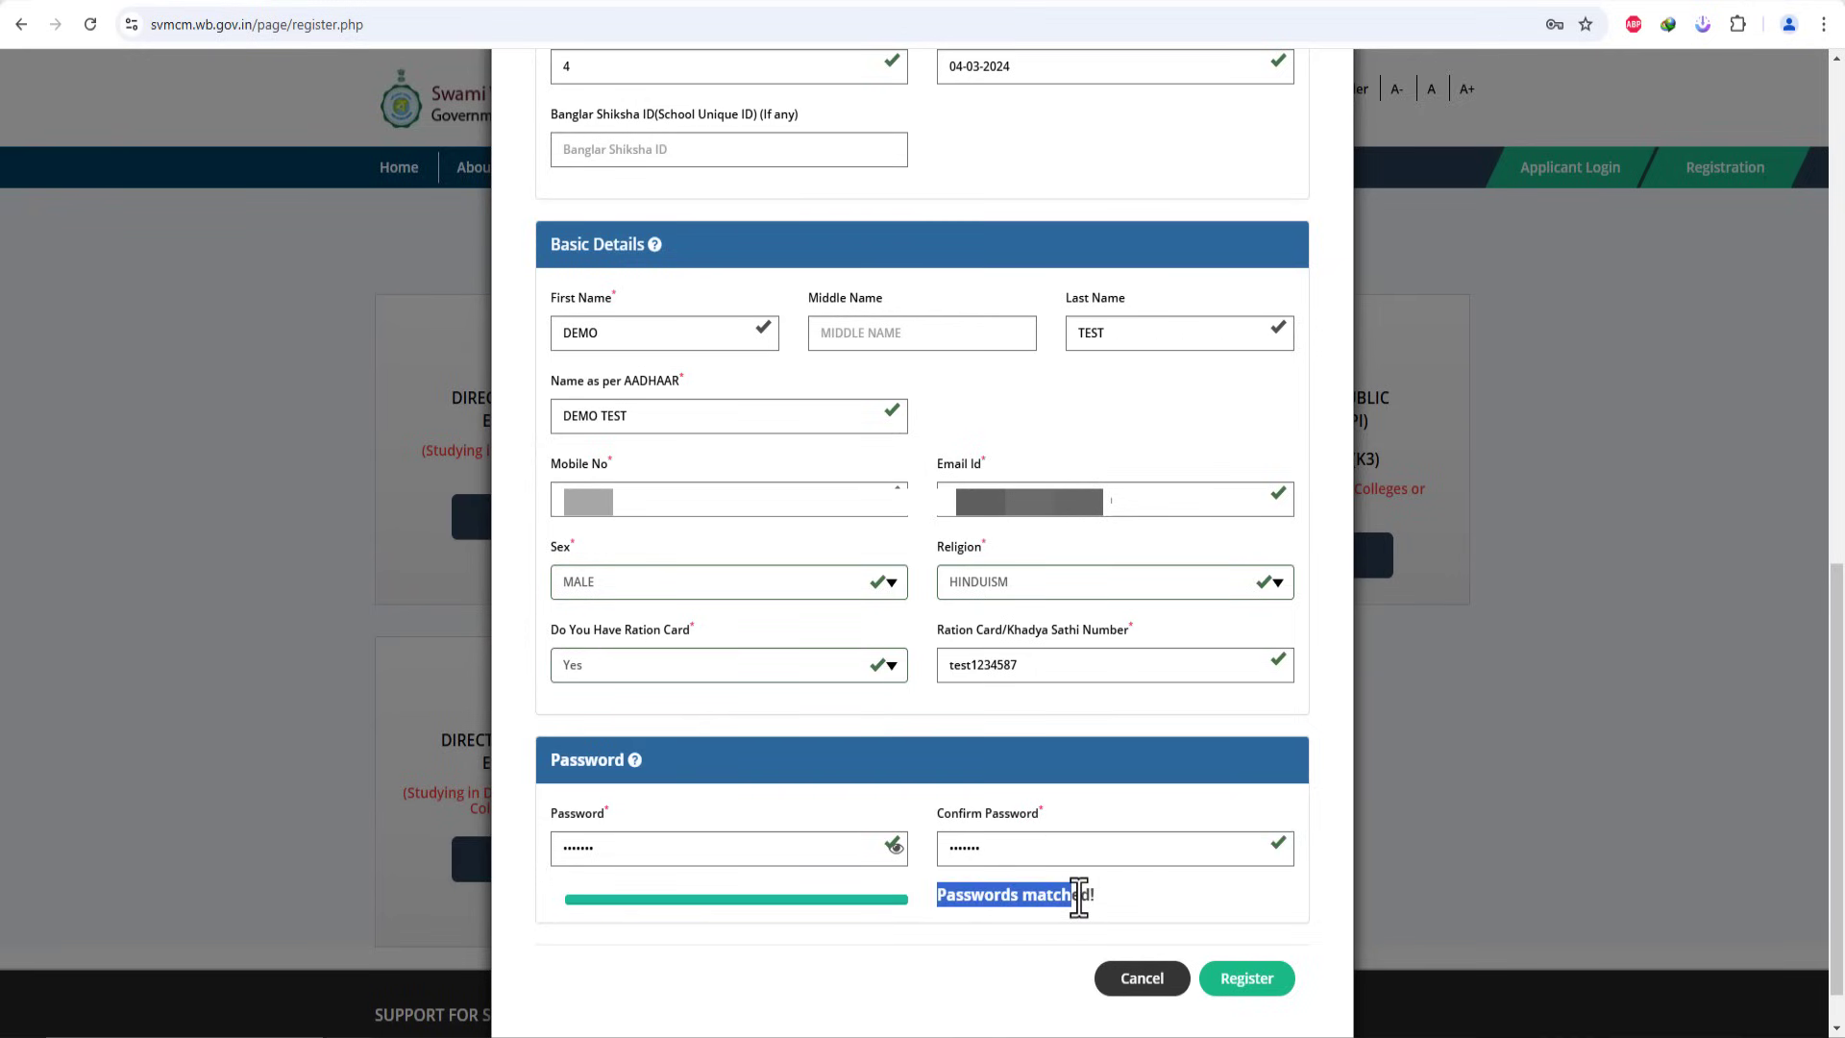
Step: Submit the registration and enter the mobile verification OTP that was received
left_click(1256, 988)
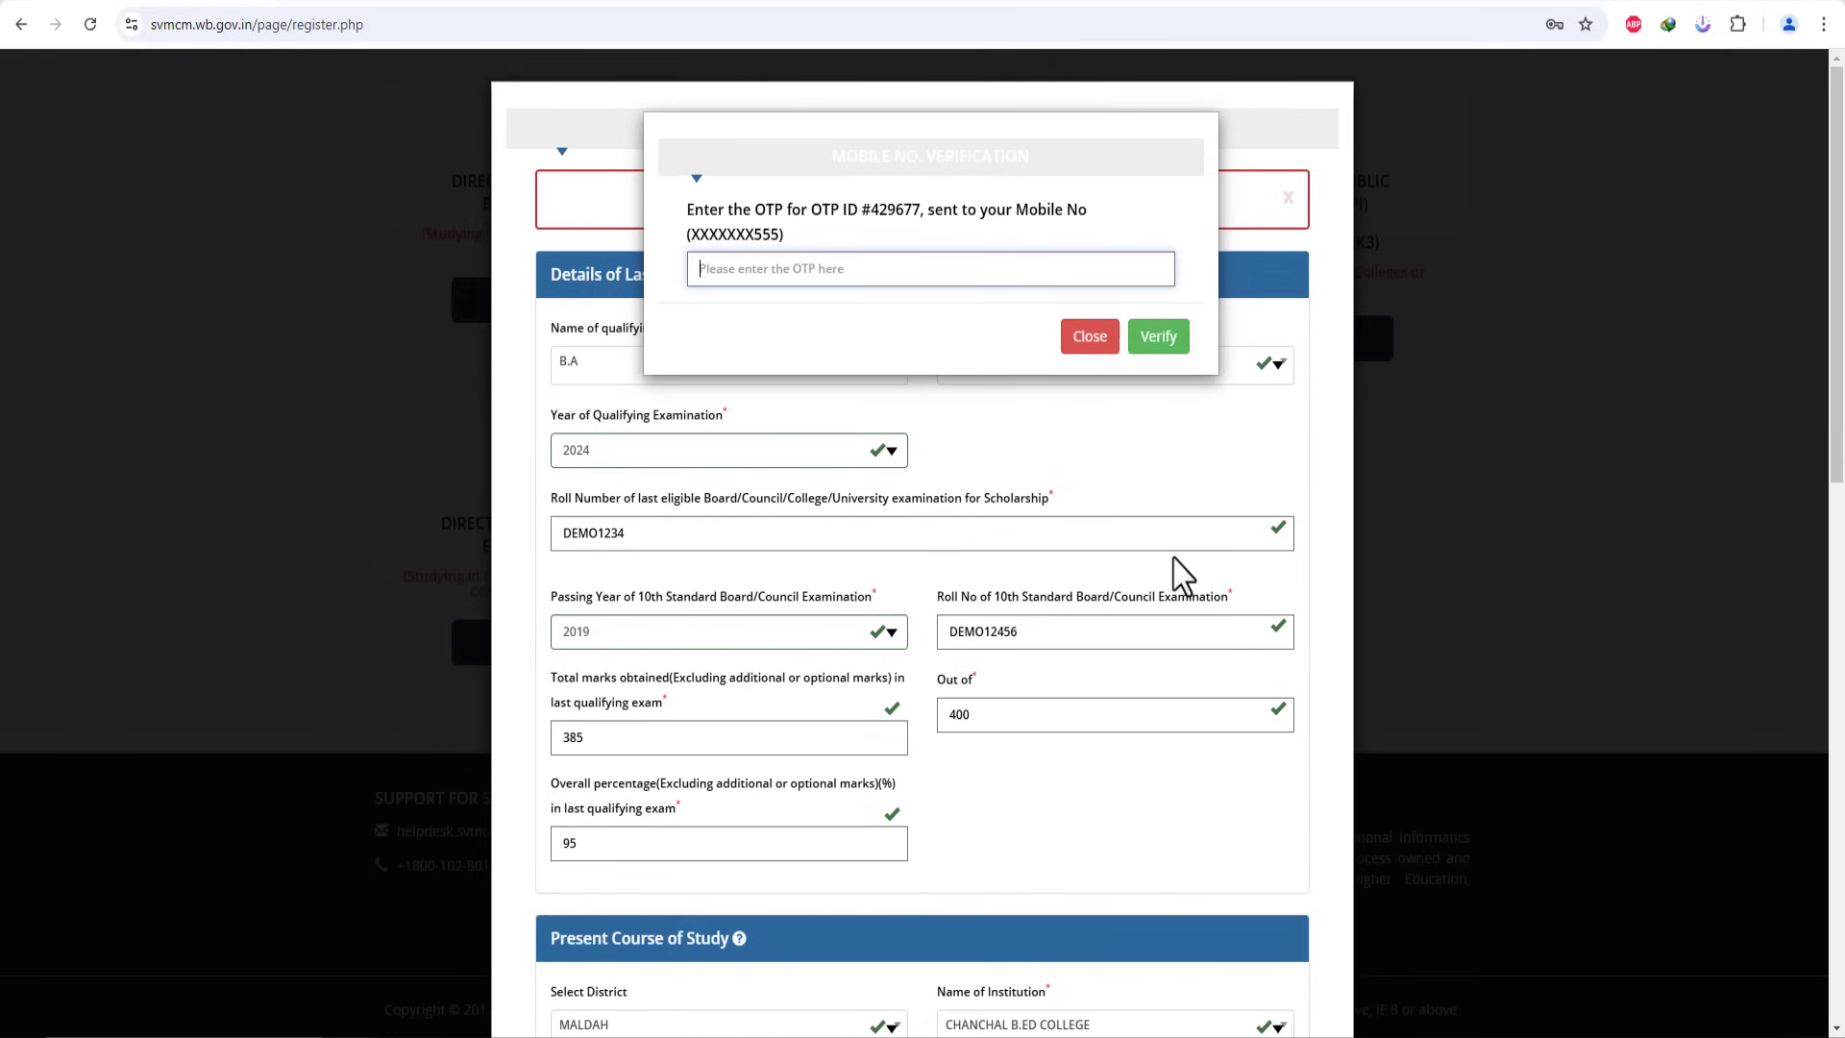
left_click(781, 269)
type("•")
Step: Verify the OTP to finish registration, then request the registration slip download
left_click(1156, 339)
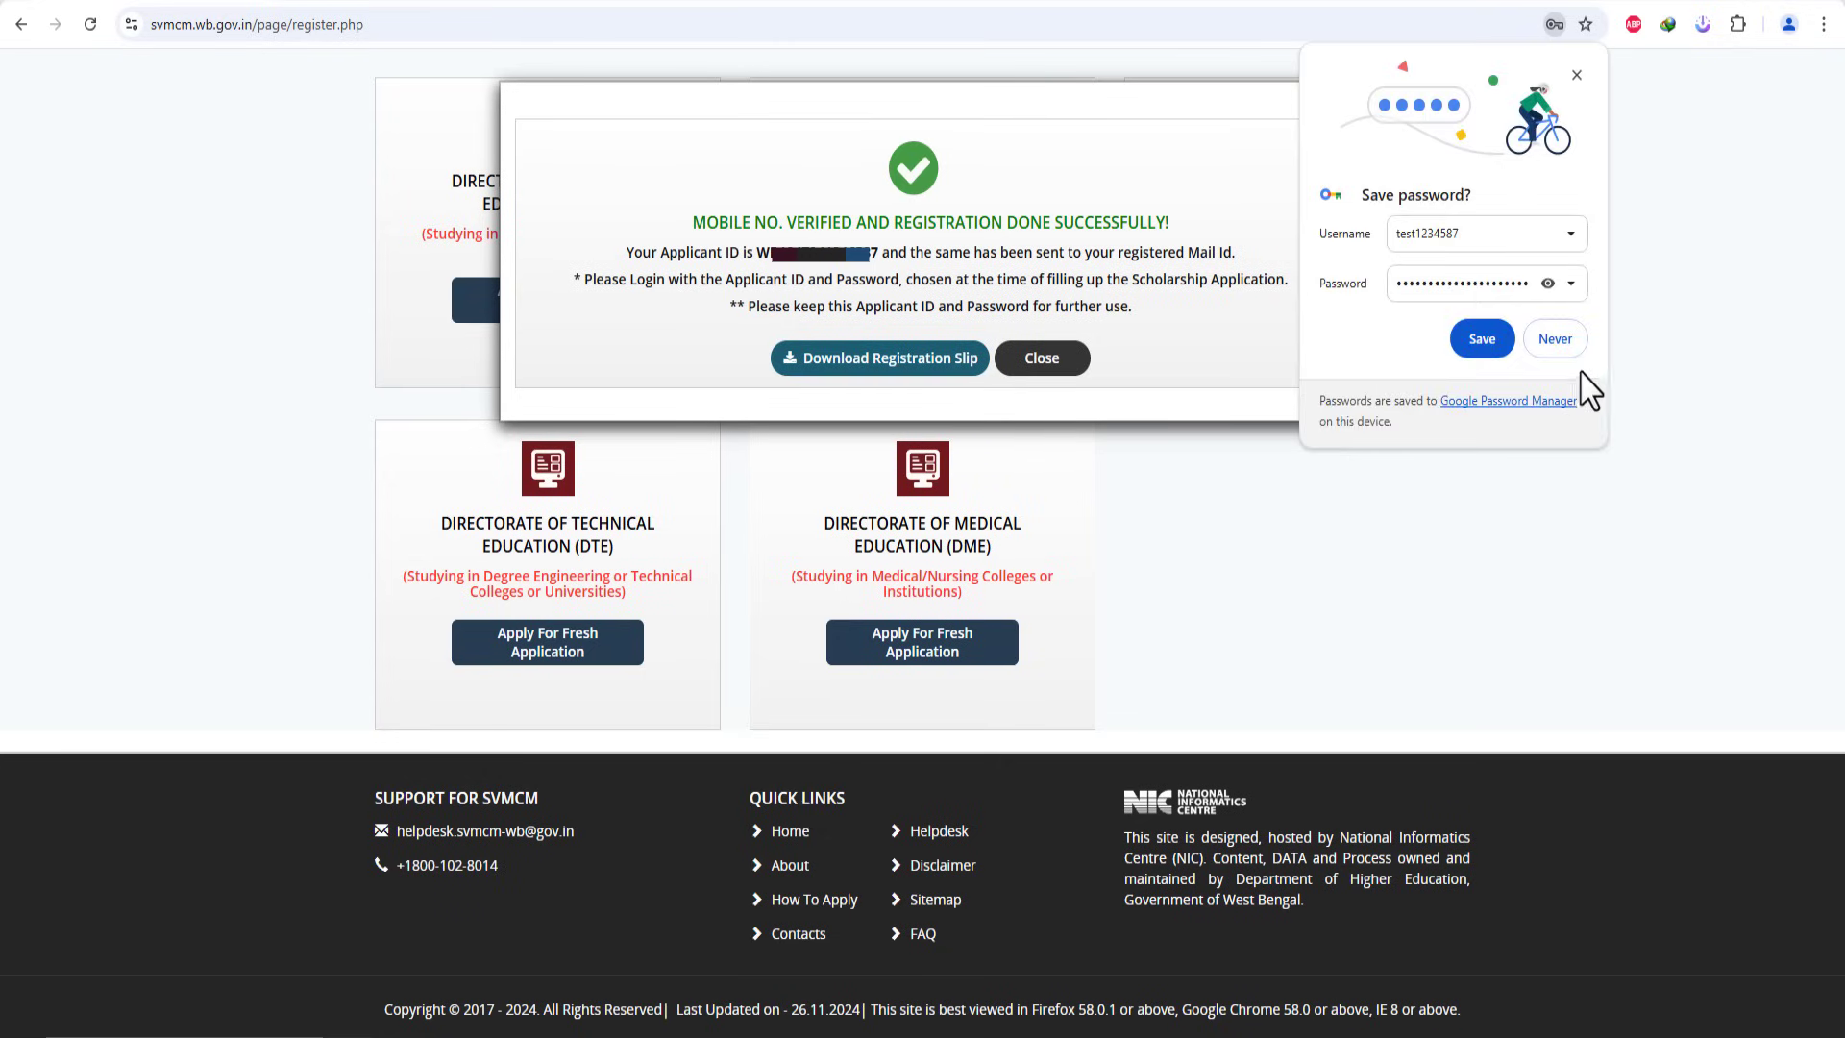
left_click(1554, 339)
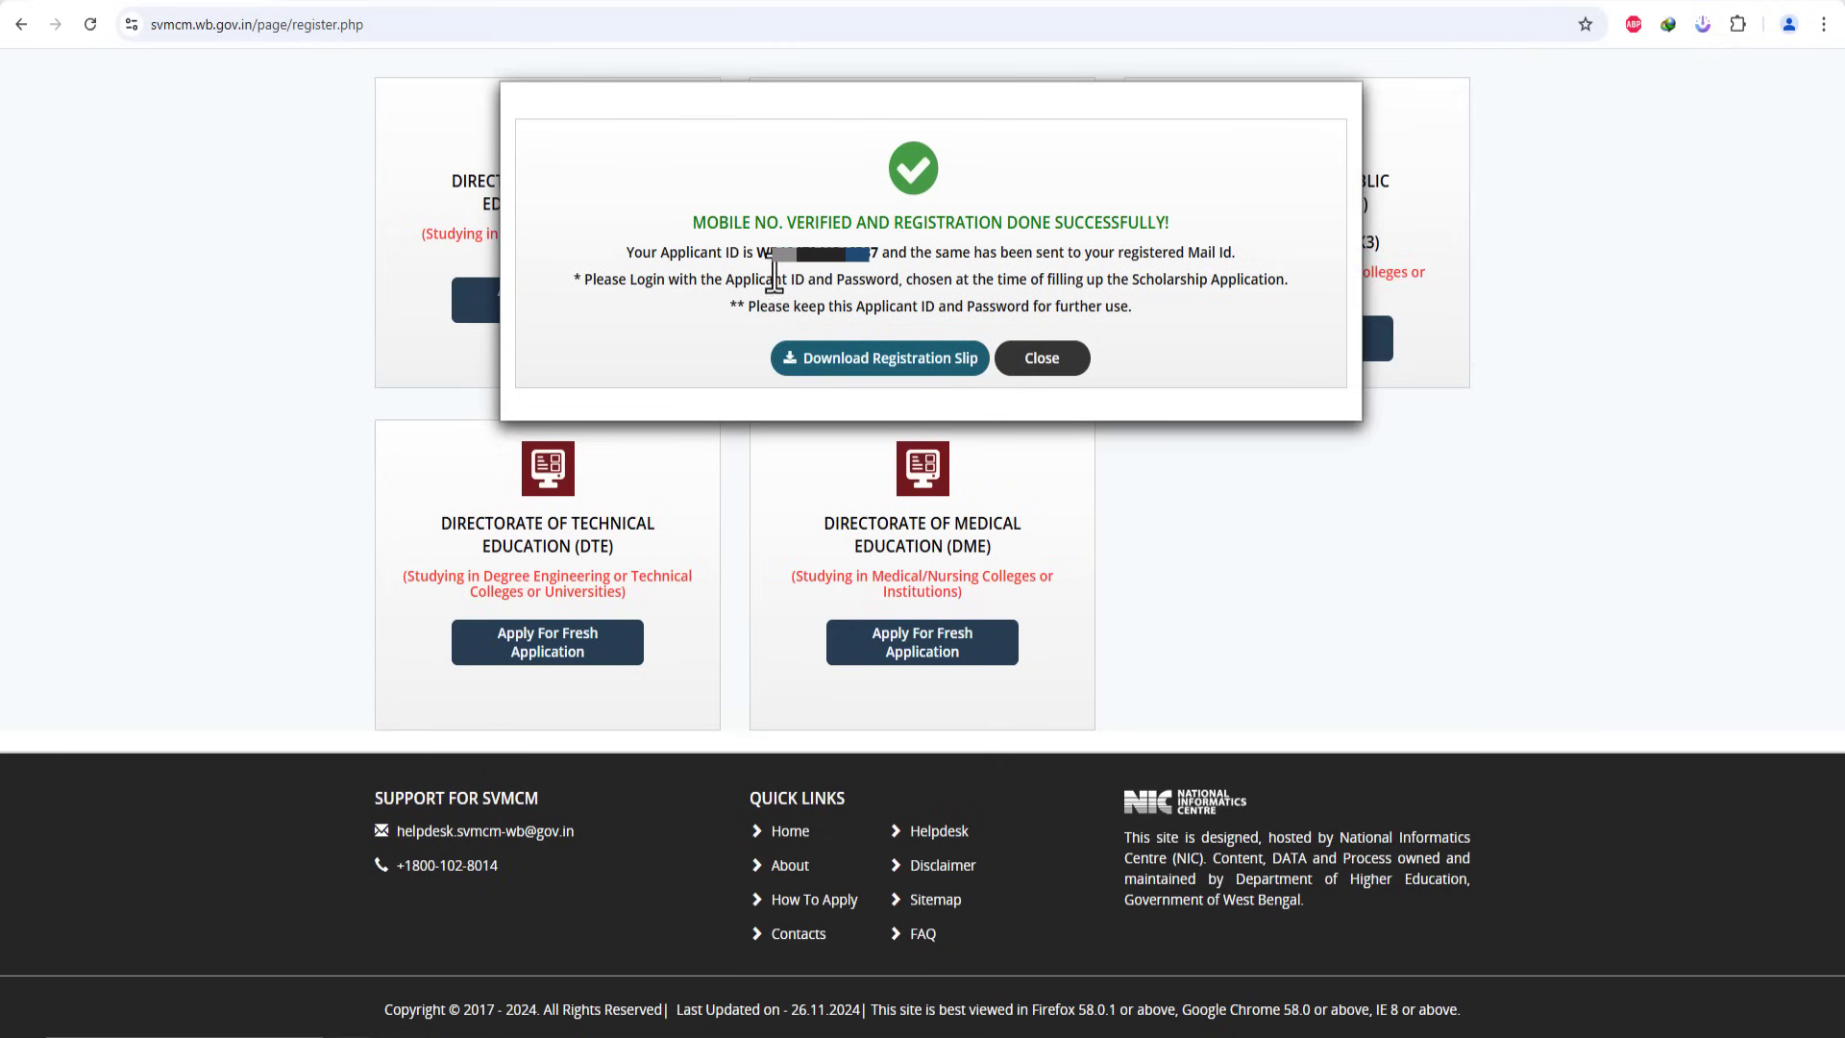
left_click_drag(757, 251, 878, 254)
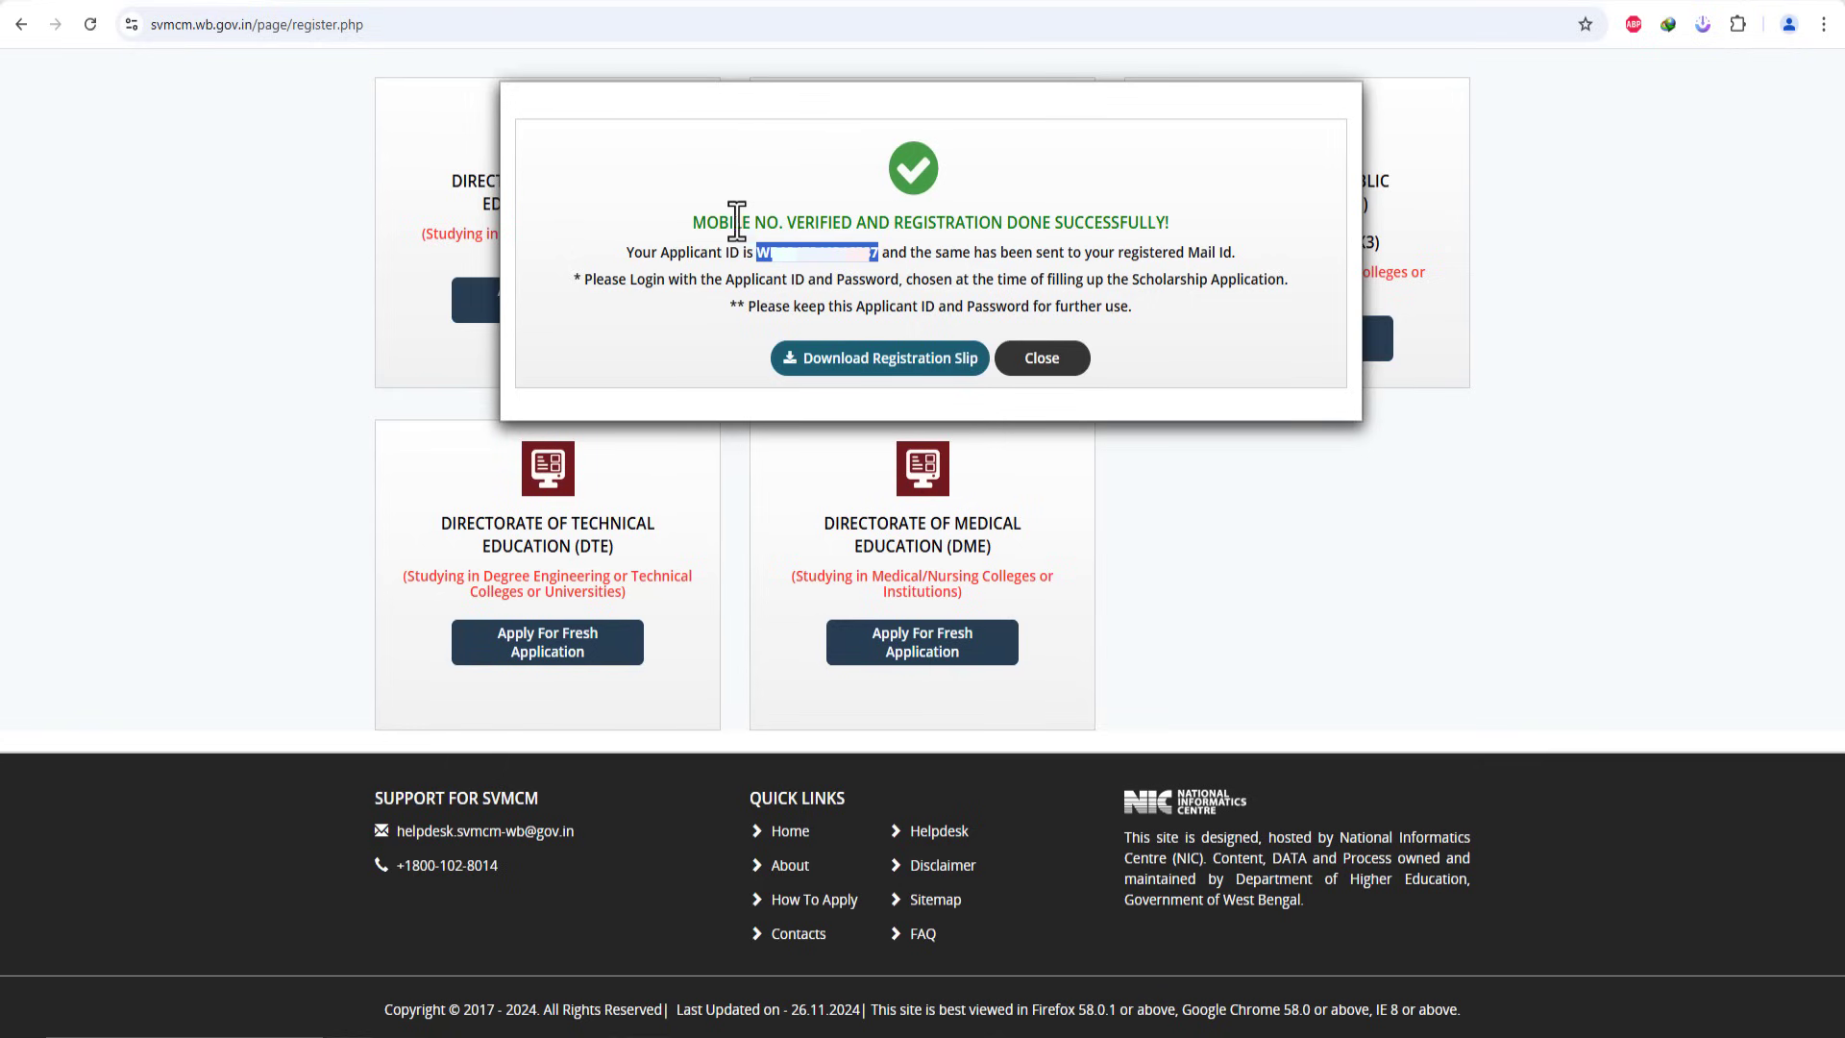
left_click_drag(691, 231, 1031, 253)
left_click(1027, 252)
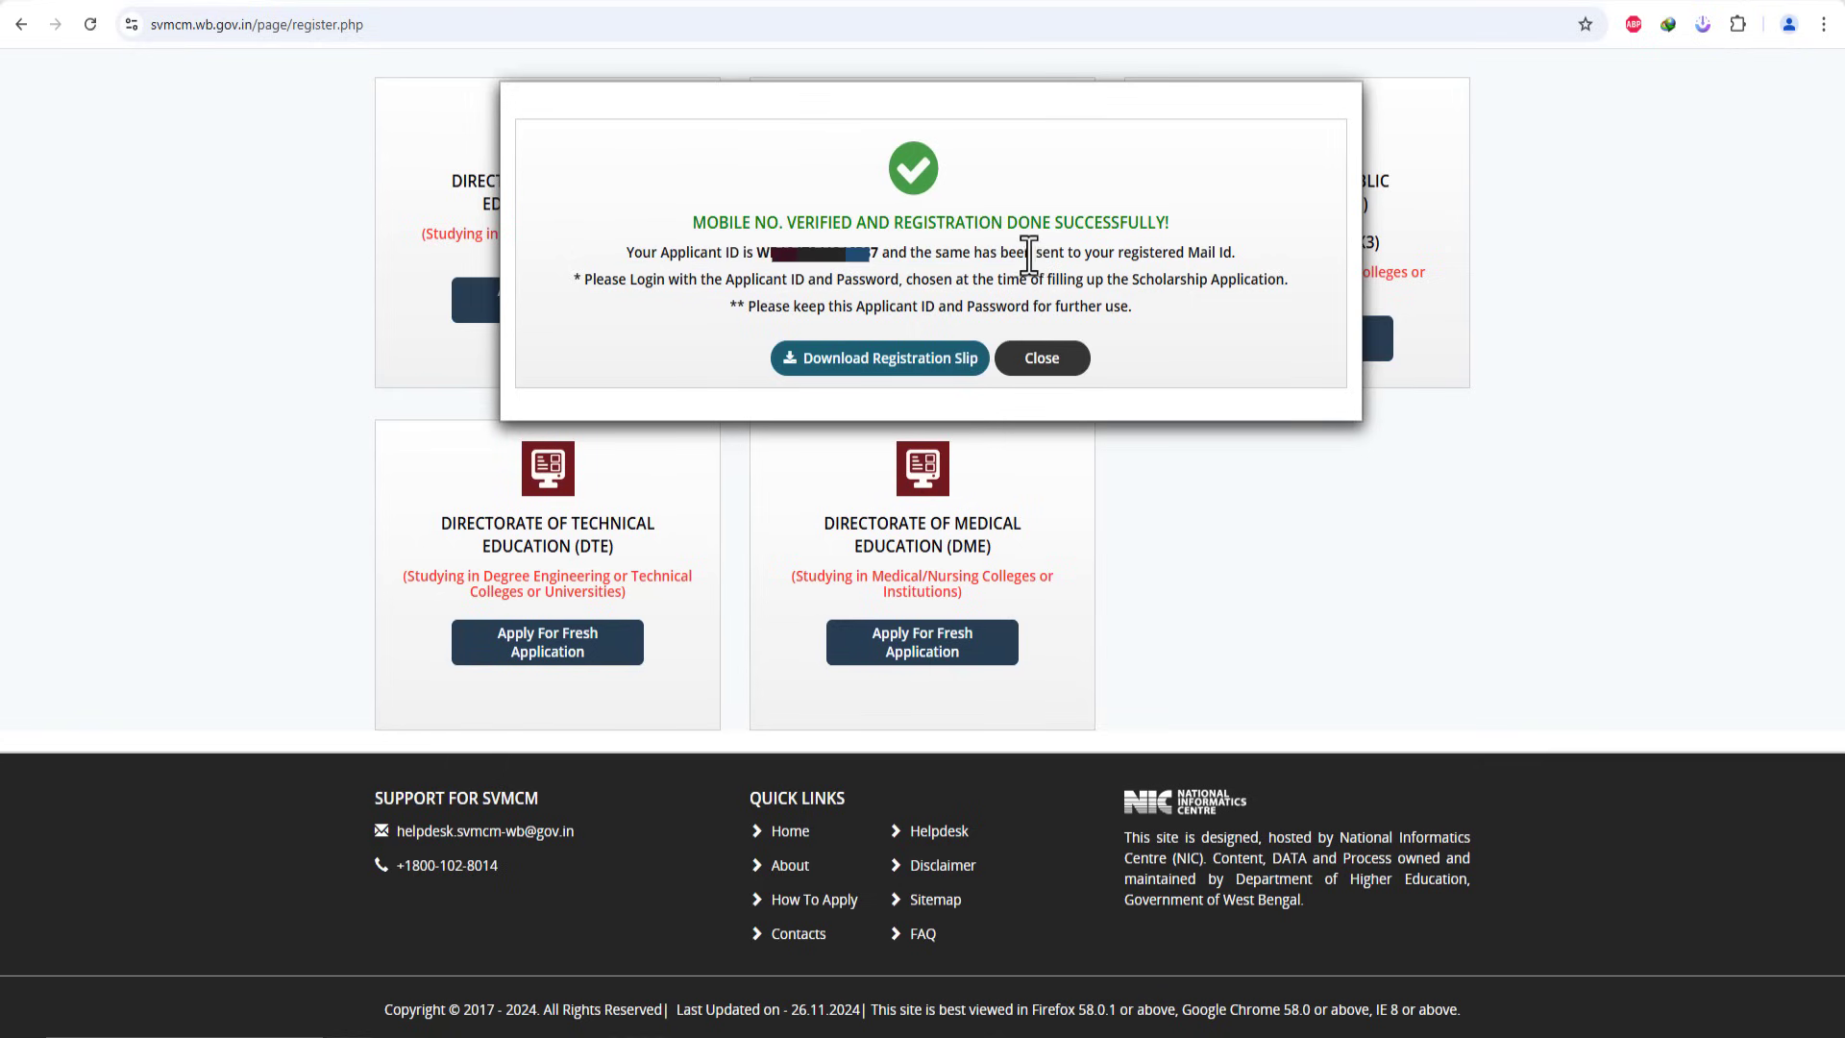
left_click(855, 357)
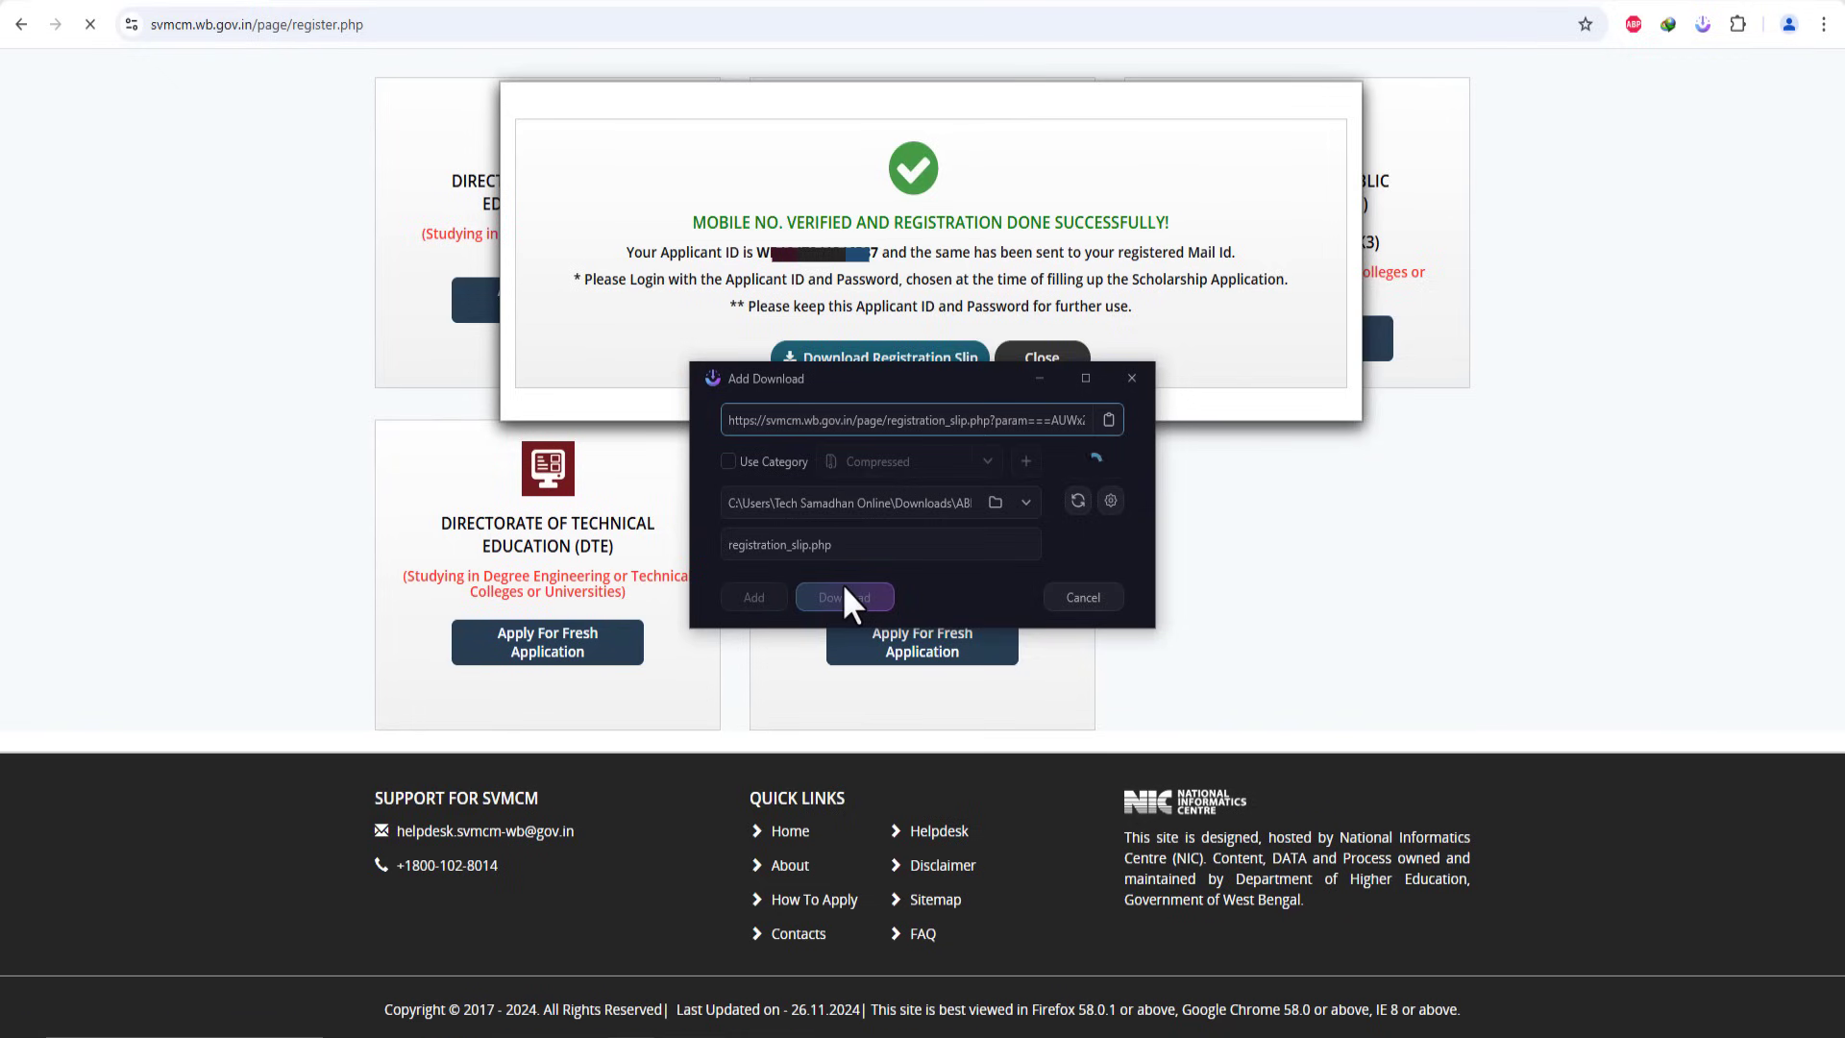
Step: Save the registration slip and open it in Adobe Acrobat
left_click(841, 590)
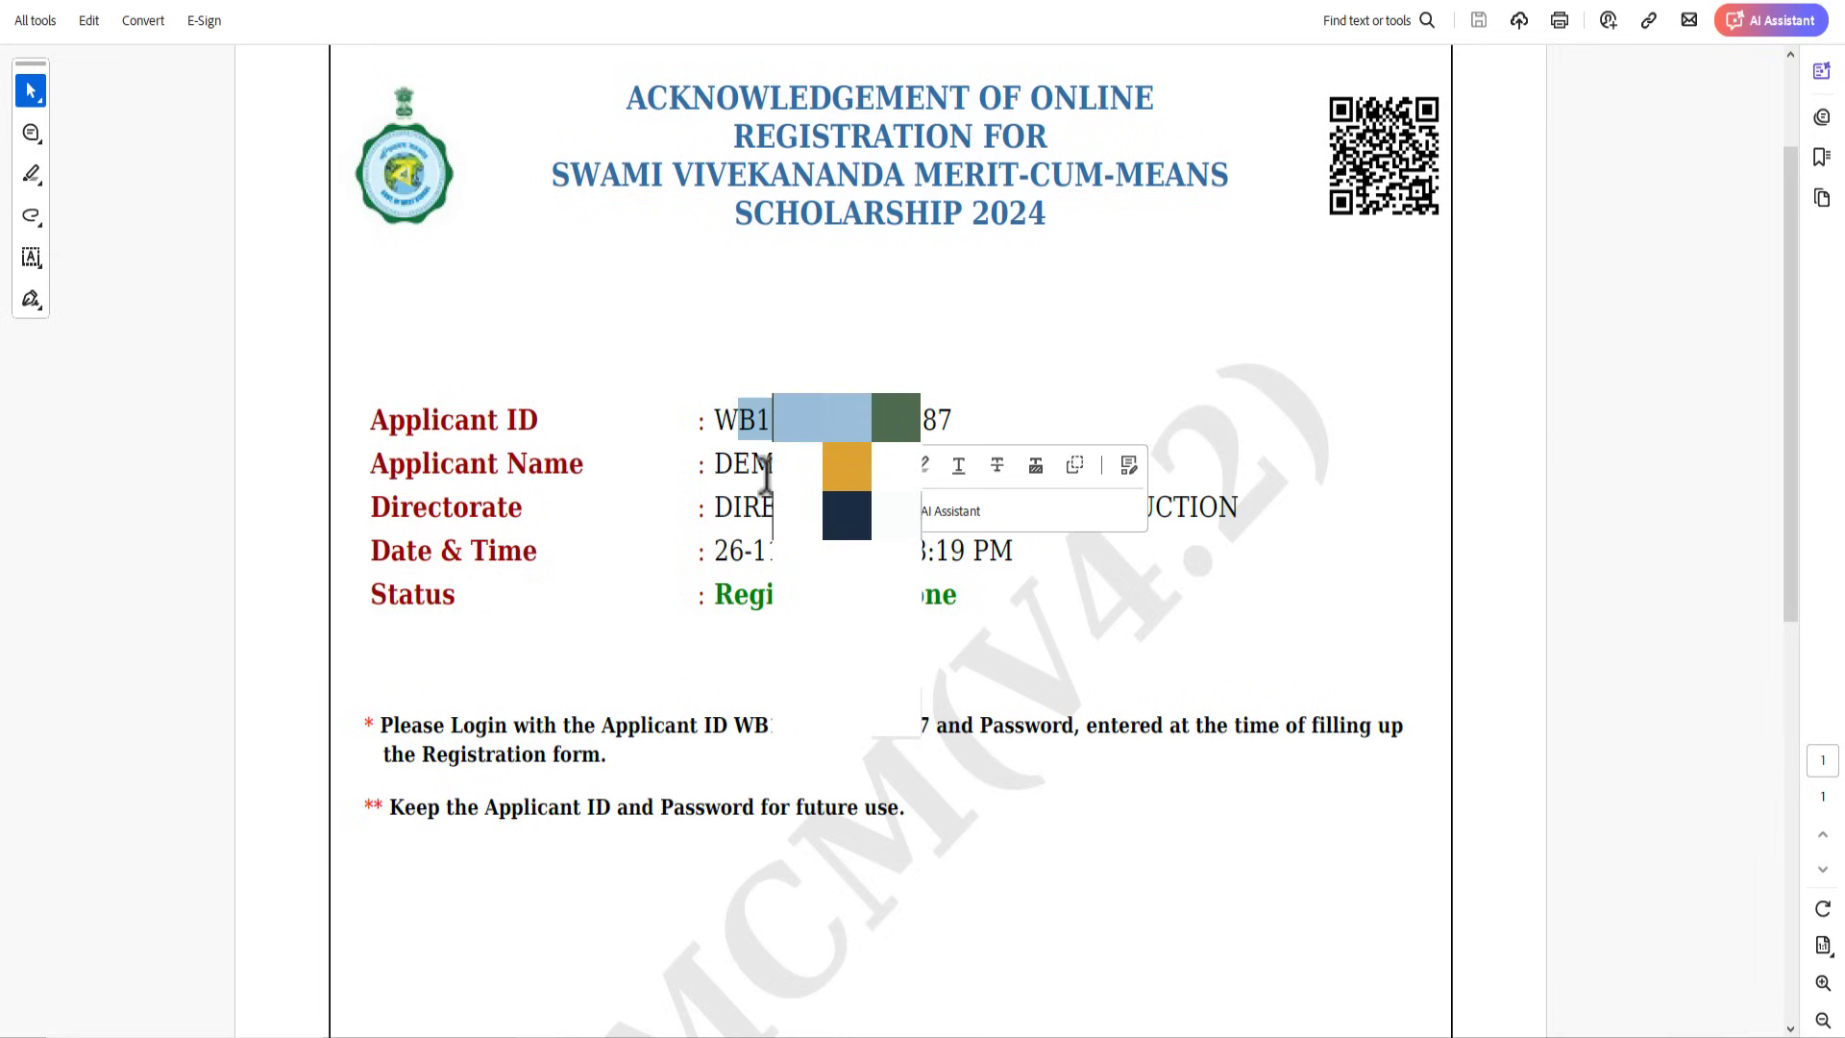
left_click(766, 478)
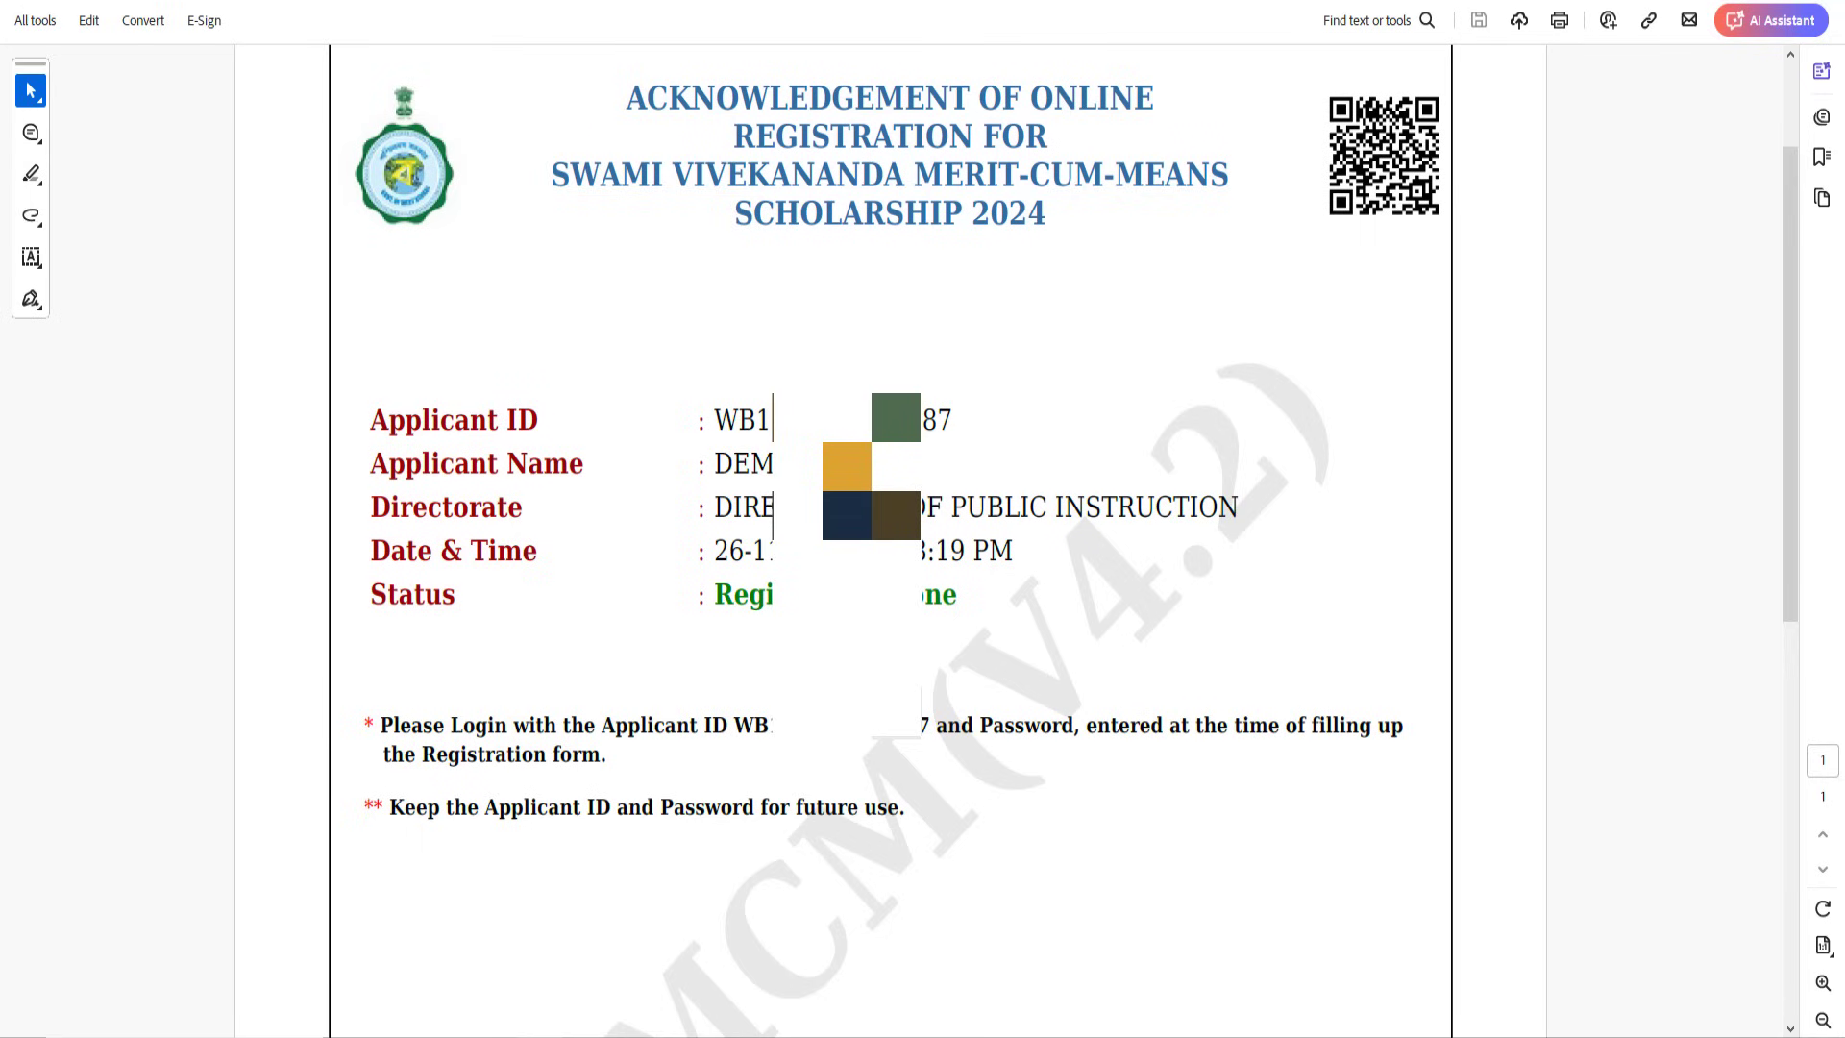
left_click_drag(743, 589, 927, 634)
left_click(861, 620)
Step: Copy the Applicant ID from the slip and close Acrobat
left_click_drag(716, 415, 948, 423)
right_click(930, 437)
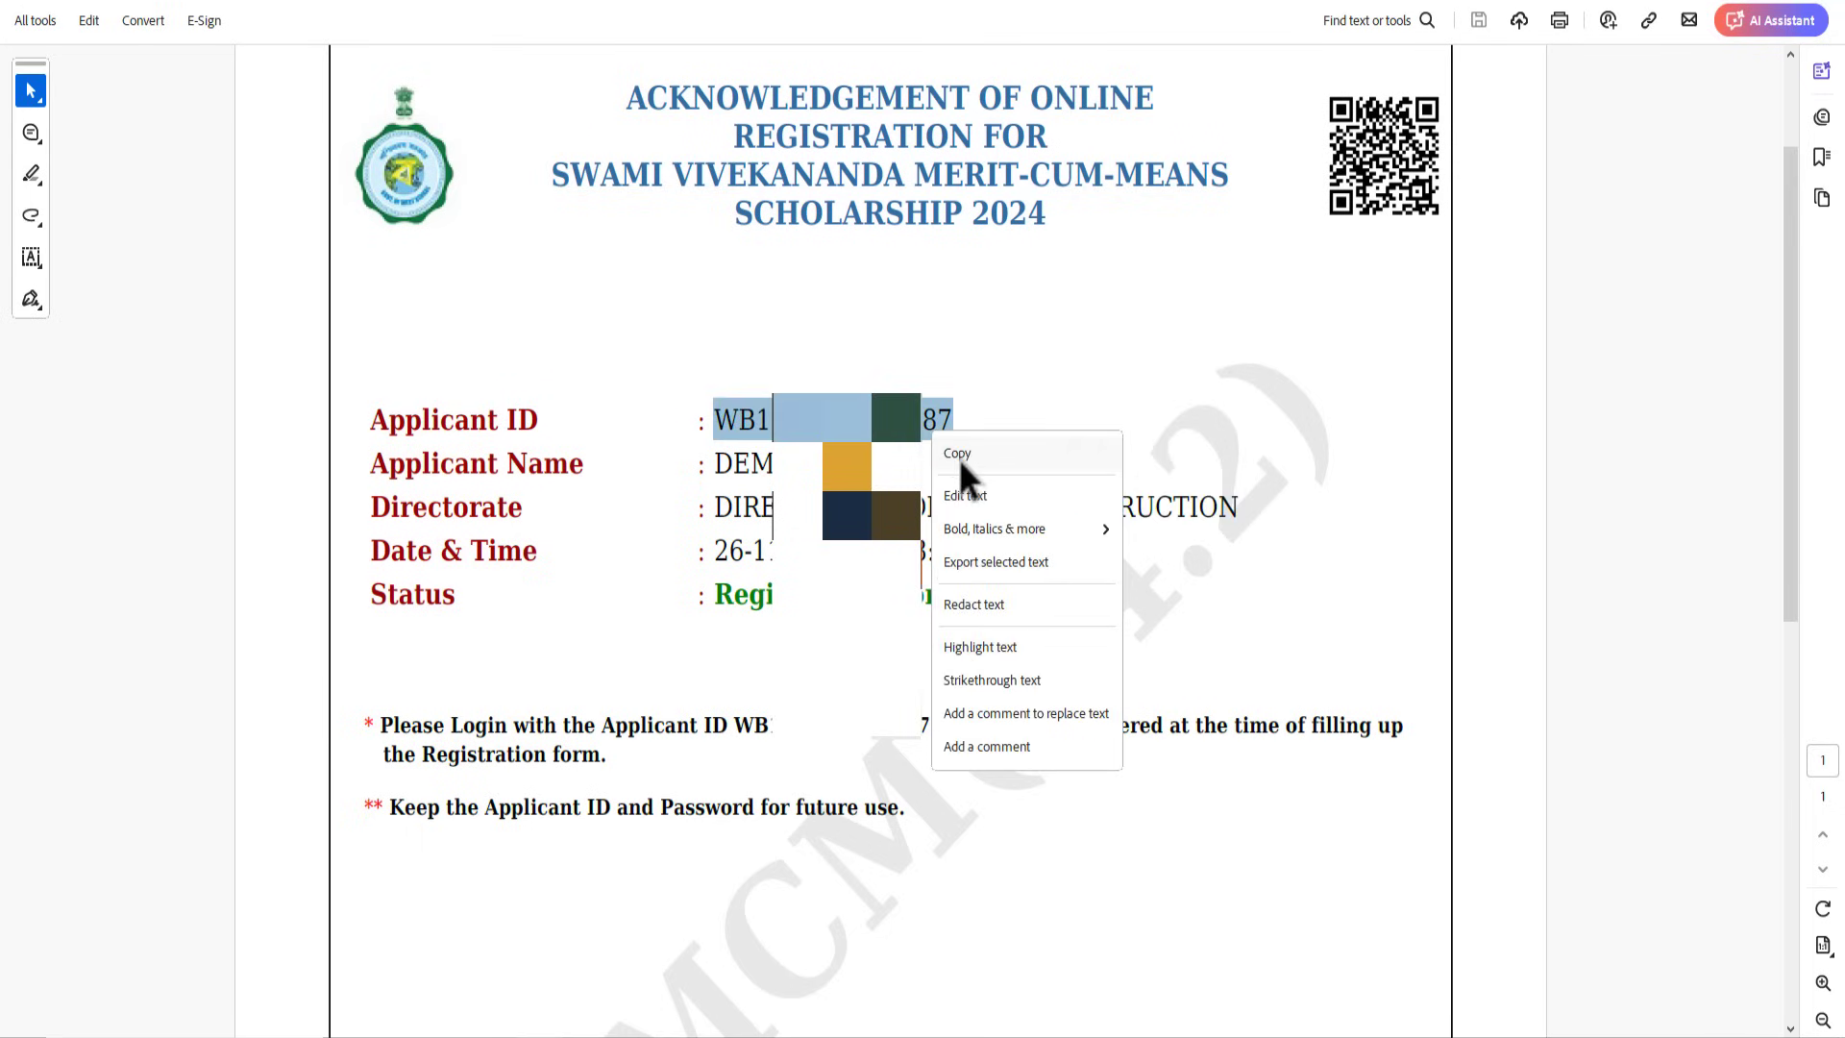
left_click(959, 457)
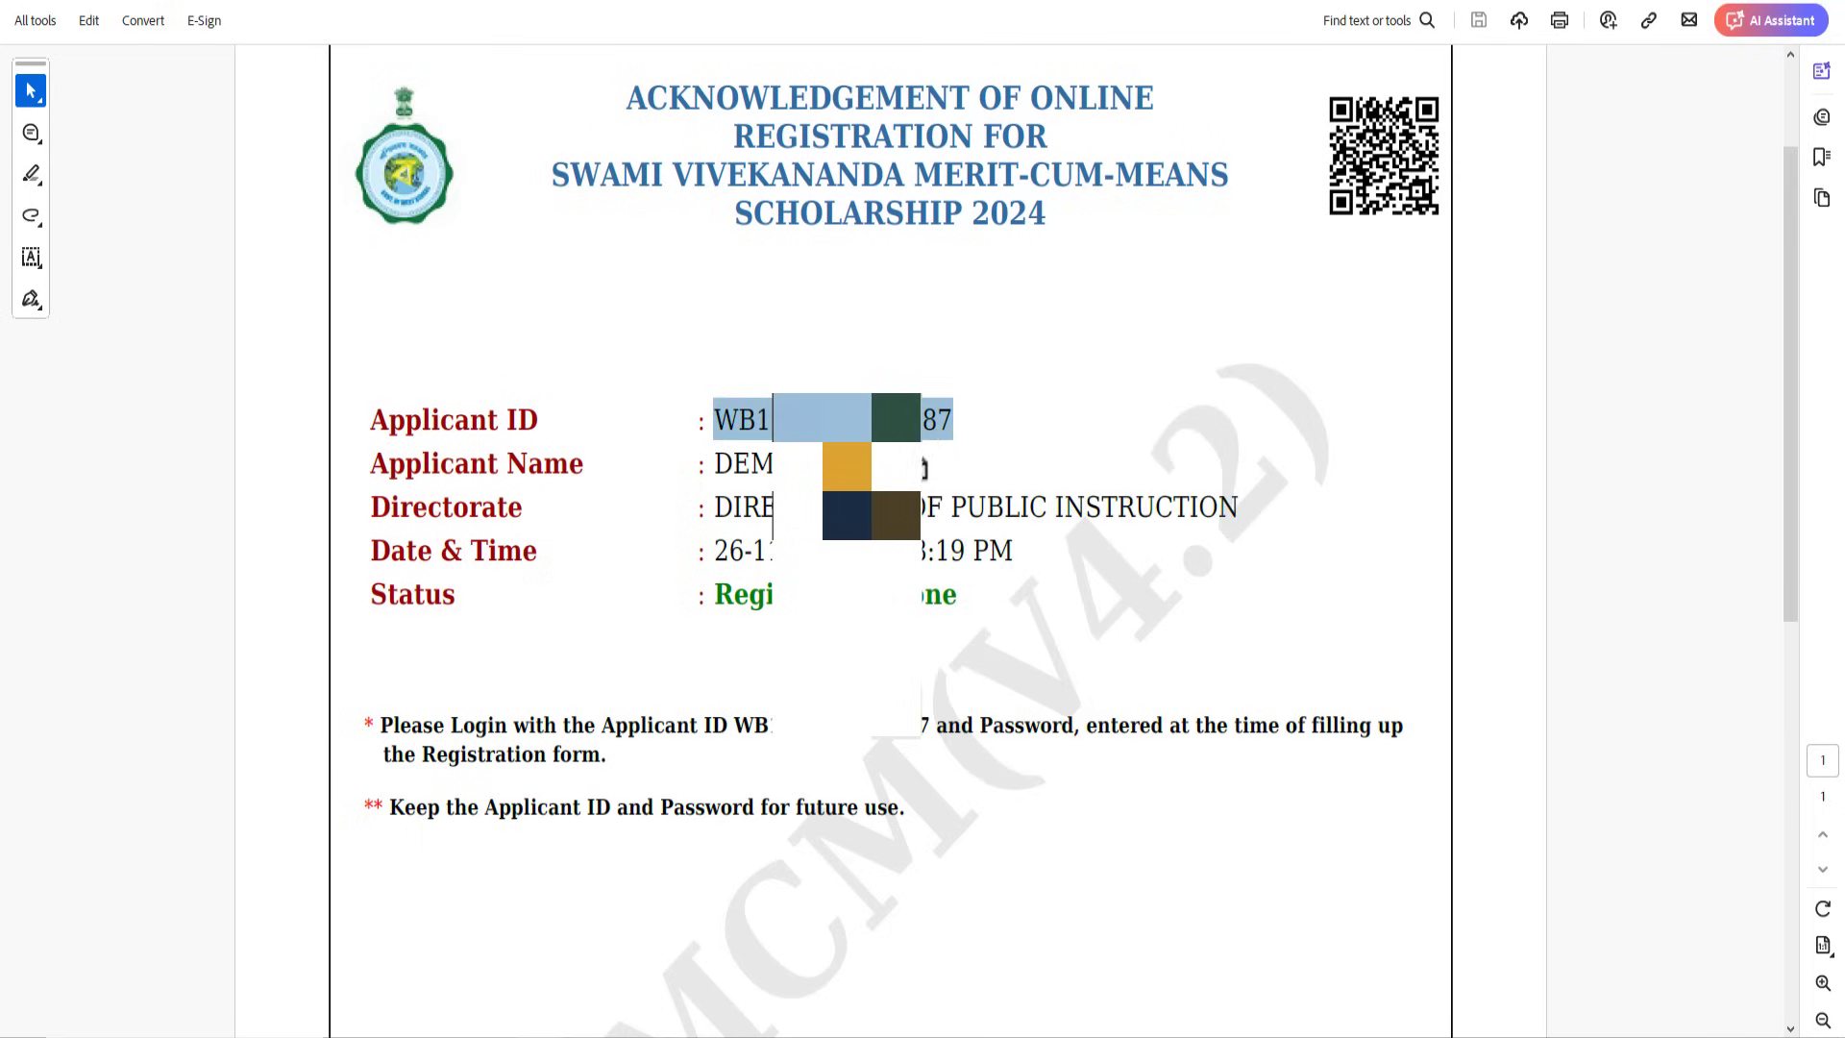
left_click(1803, 3)
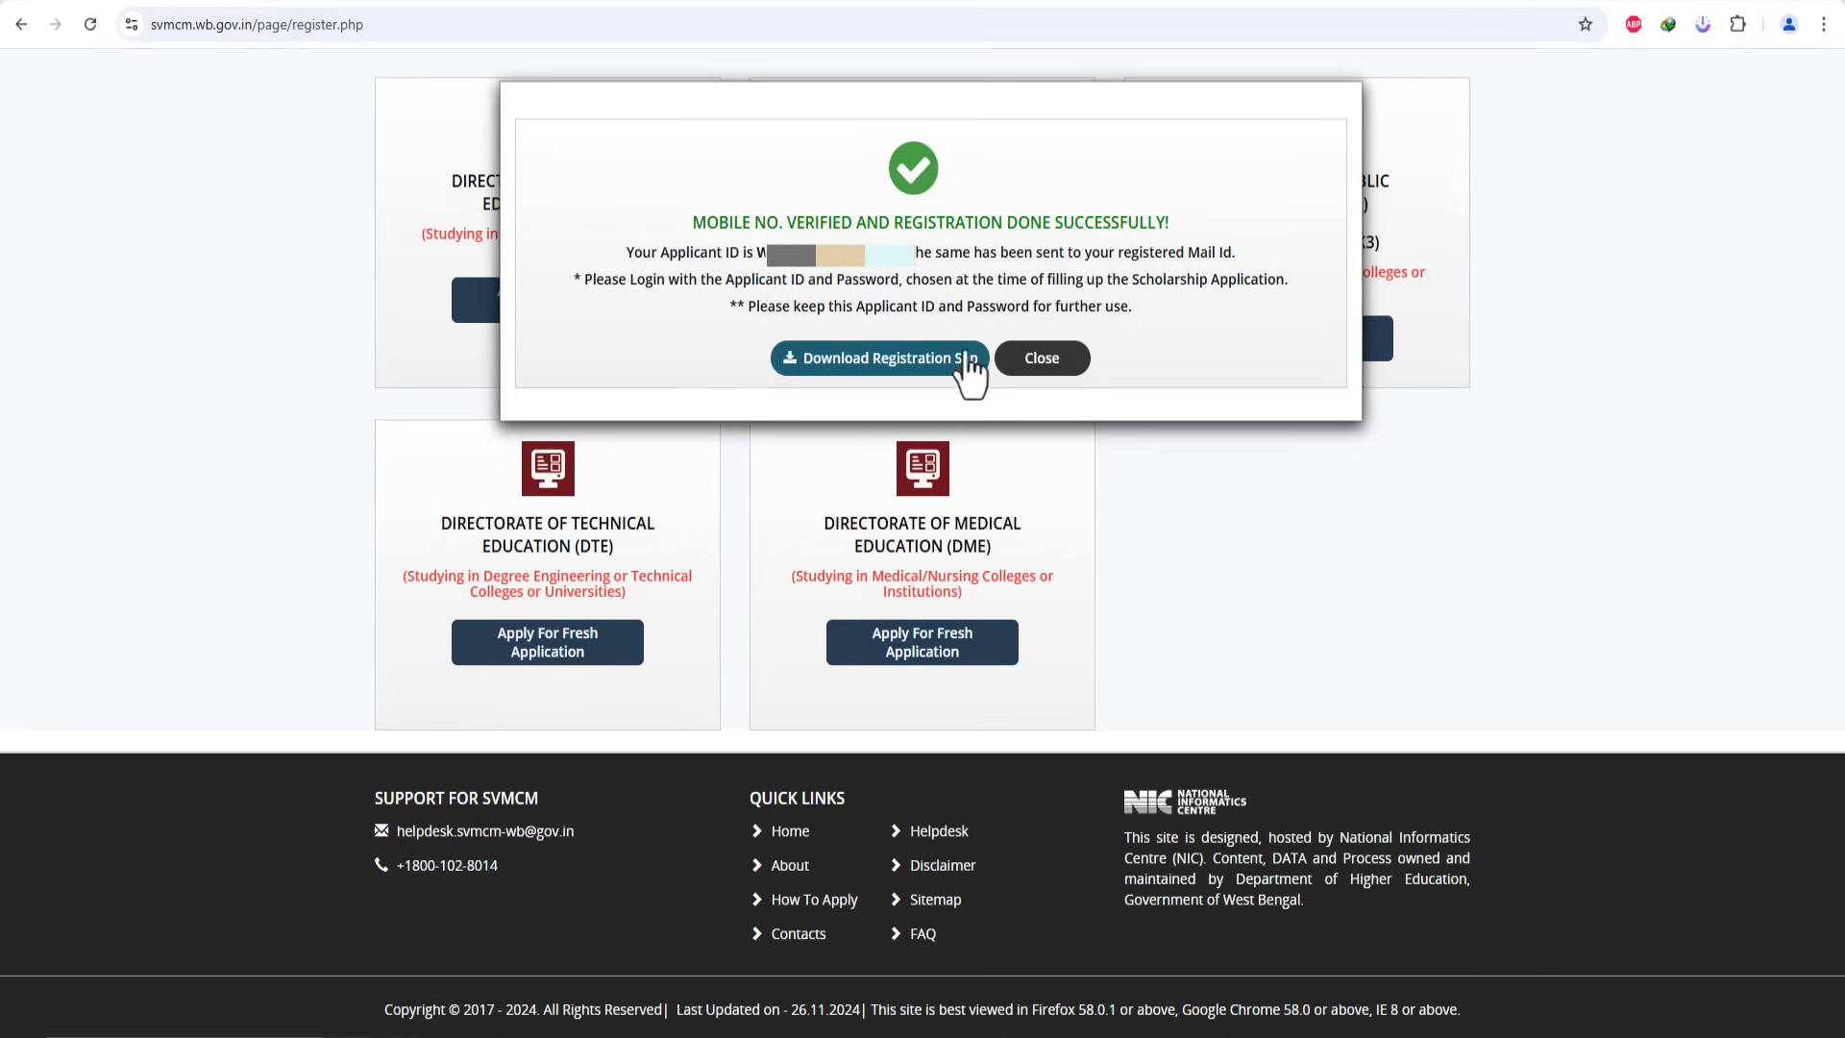
Step: Log in as applicant with the pasted Applicant ID, account password and security code
left_click(1040, 375)
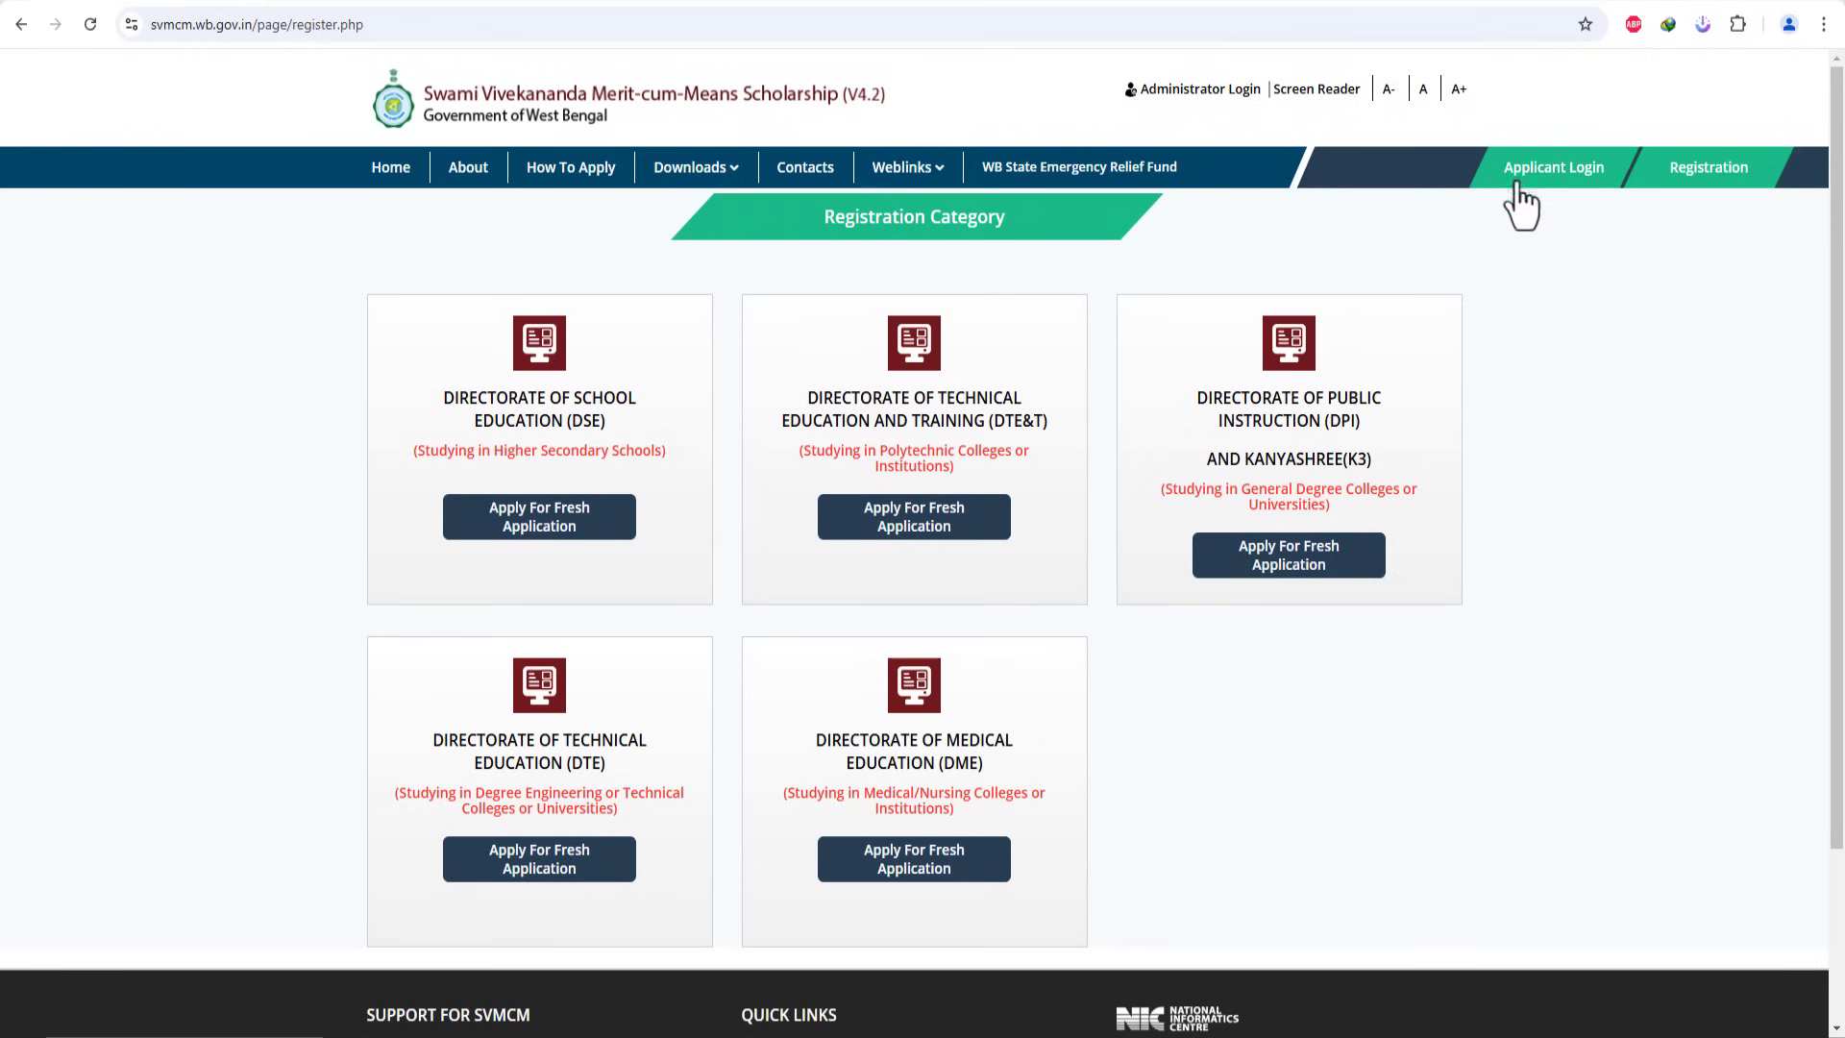
left_click(1549, 177)
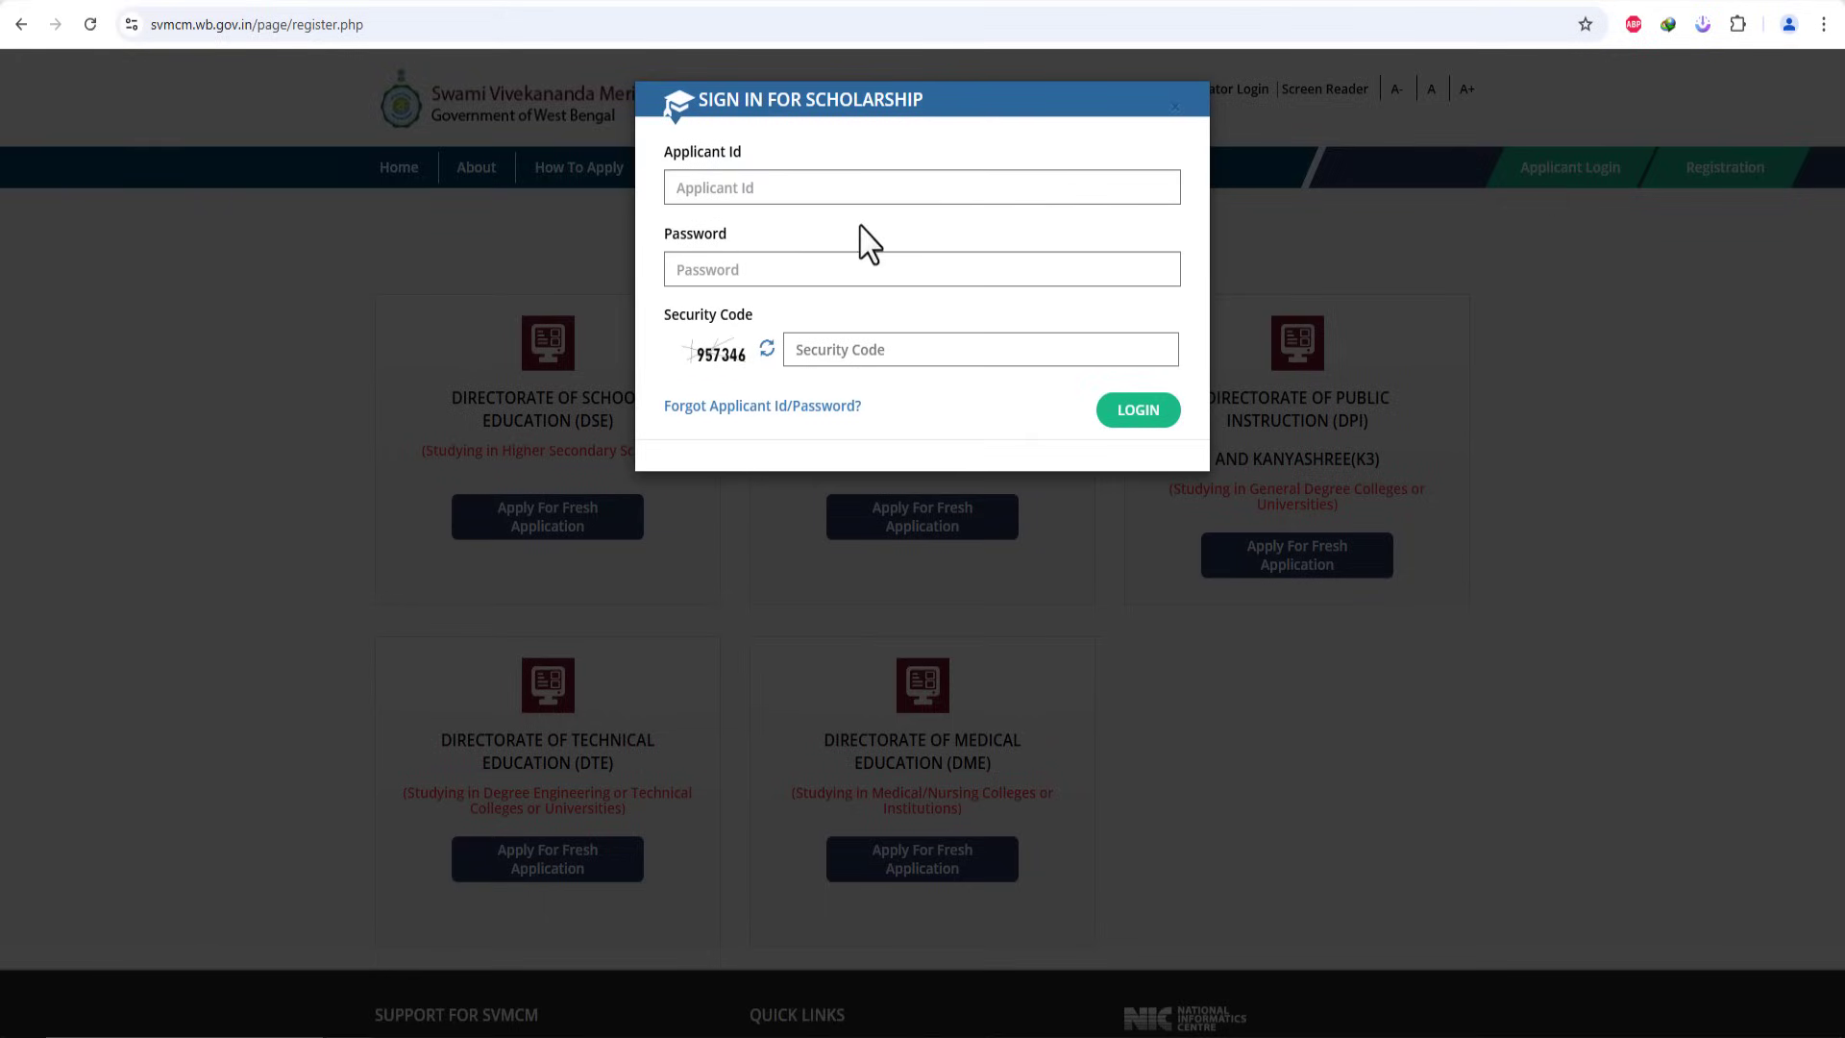
left_click(856, 187)
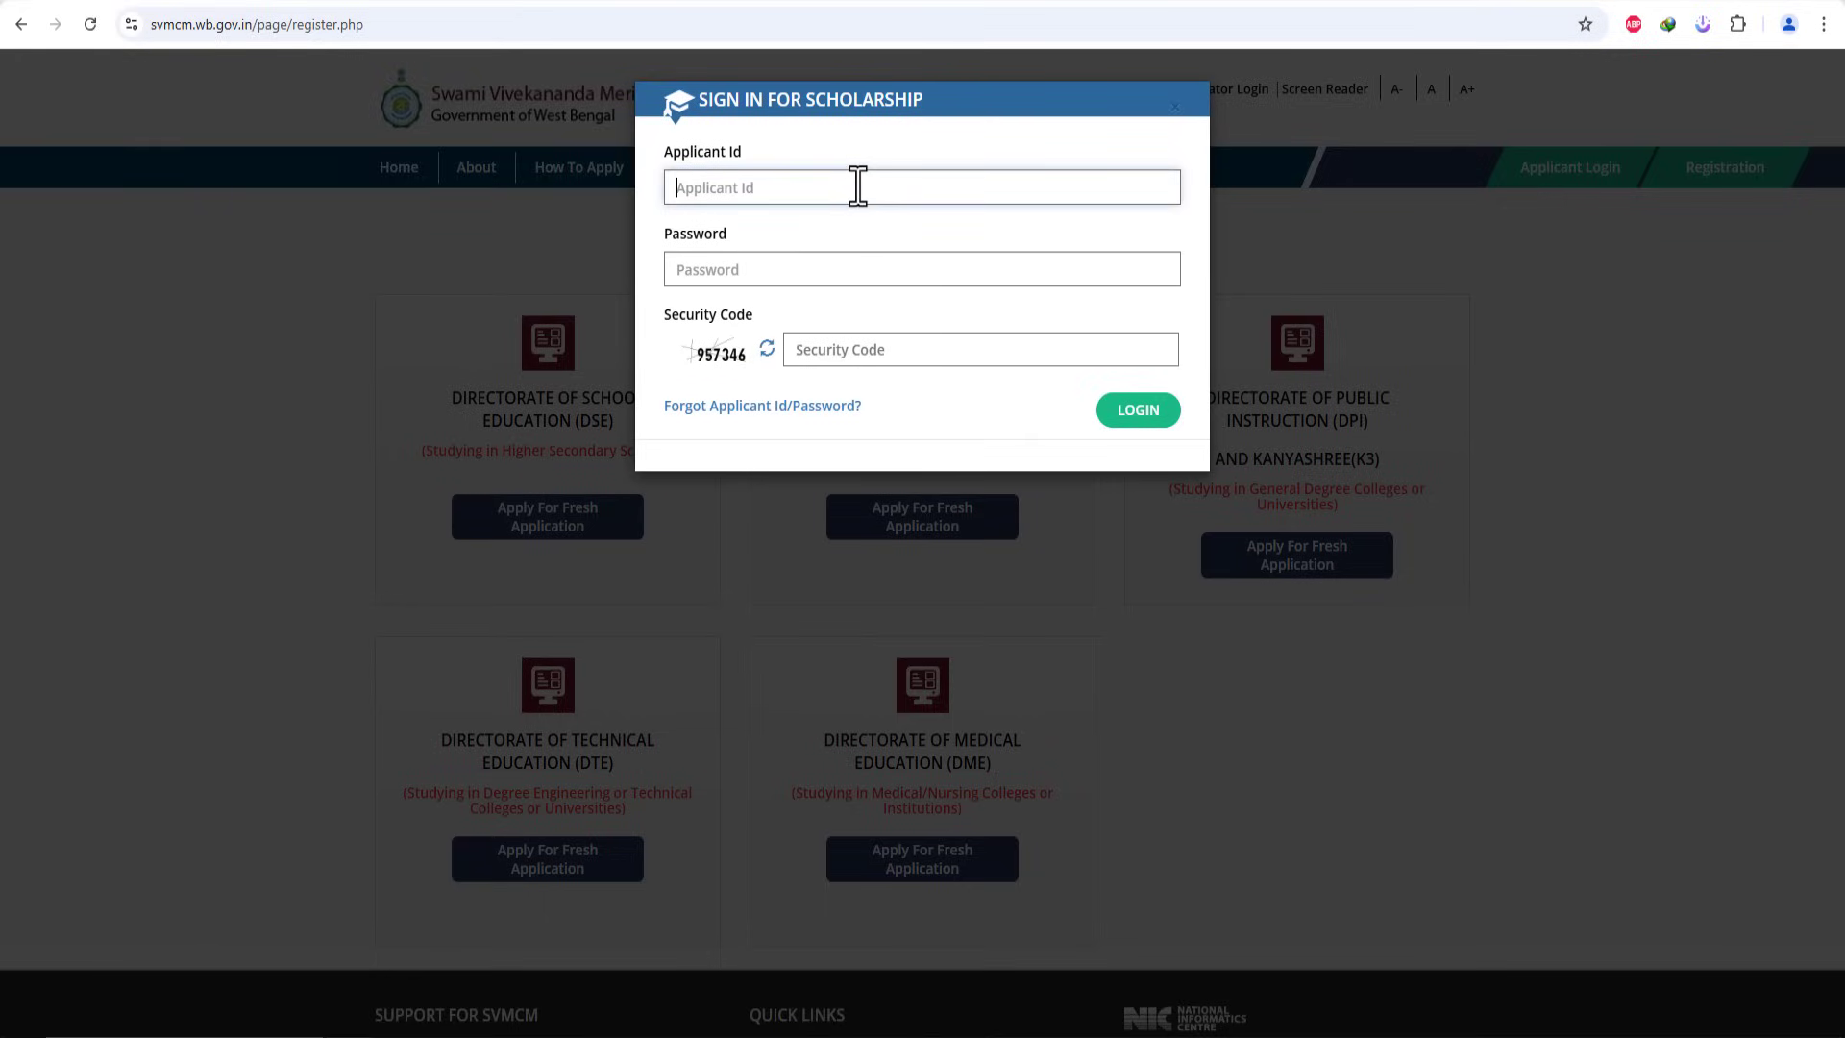
key("ctrl+v")
left_click(822, 280)
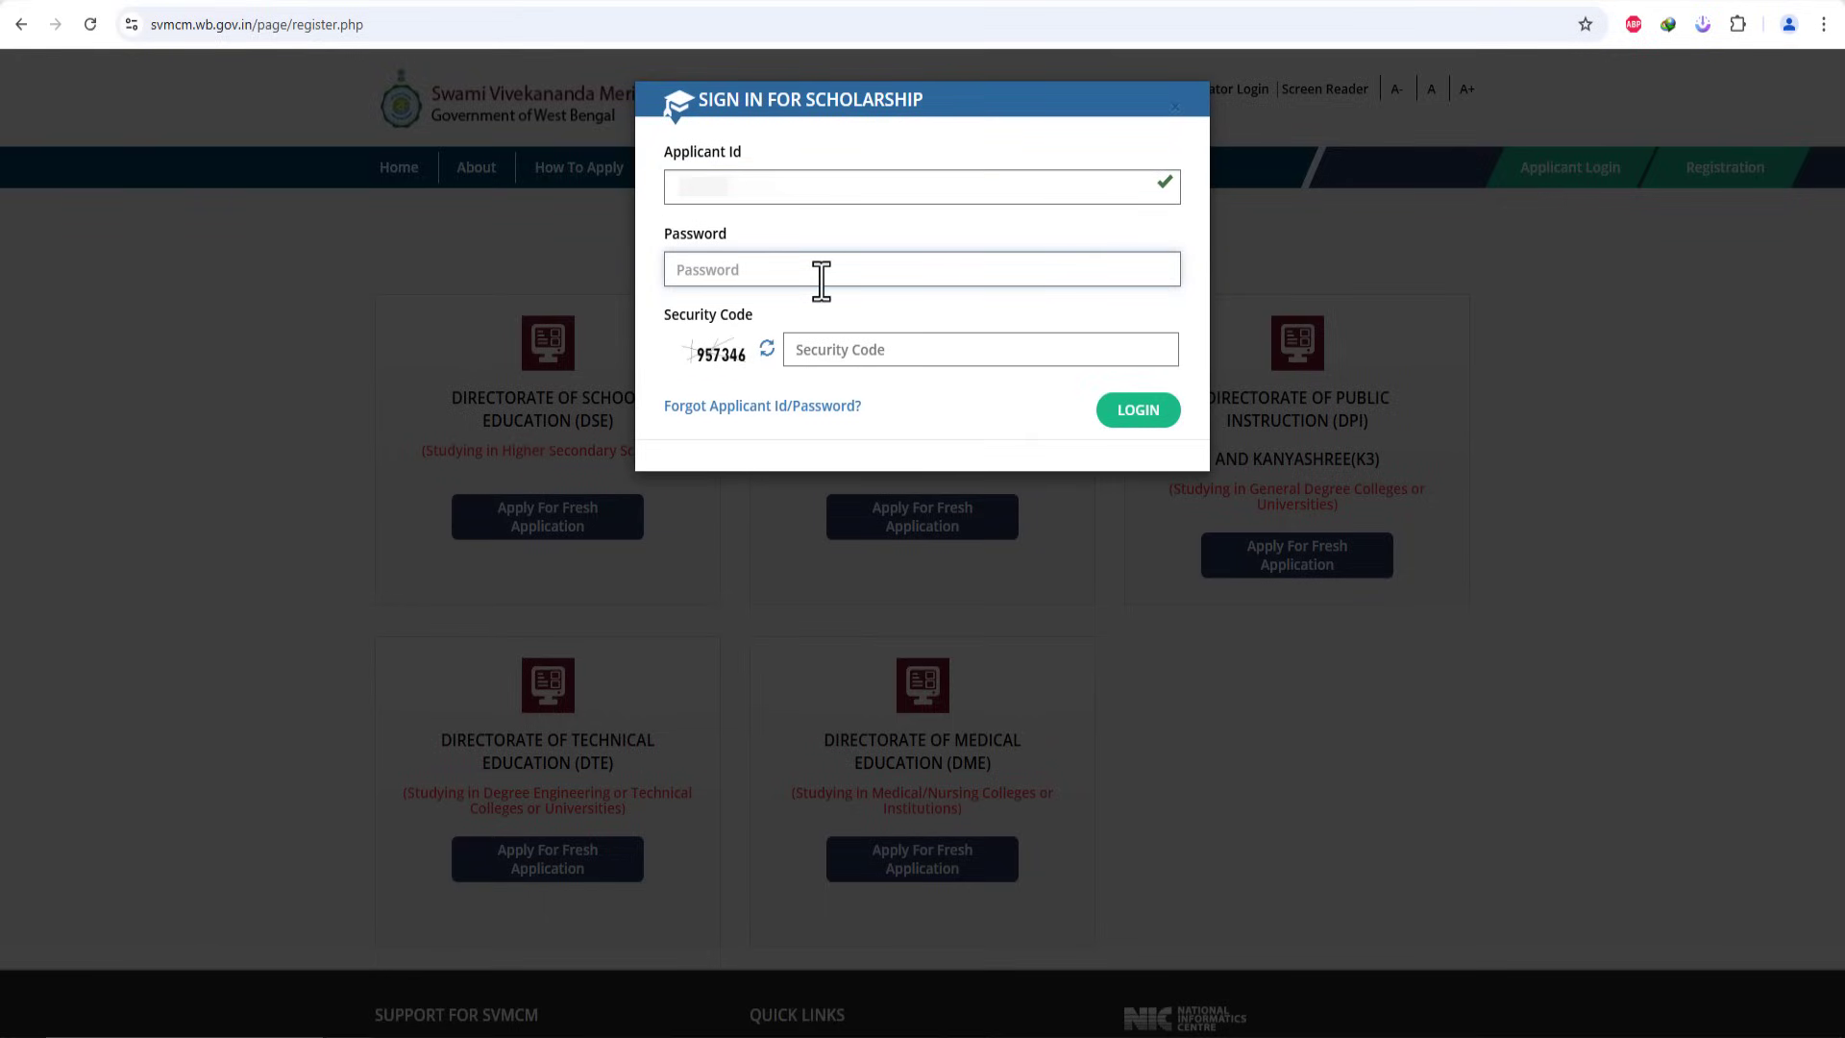
type("••")
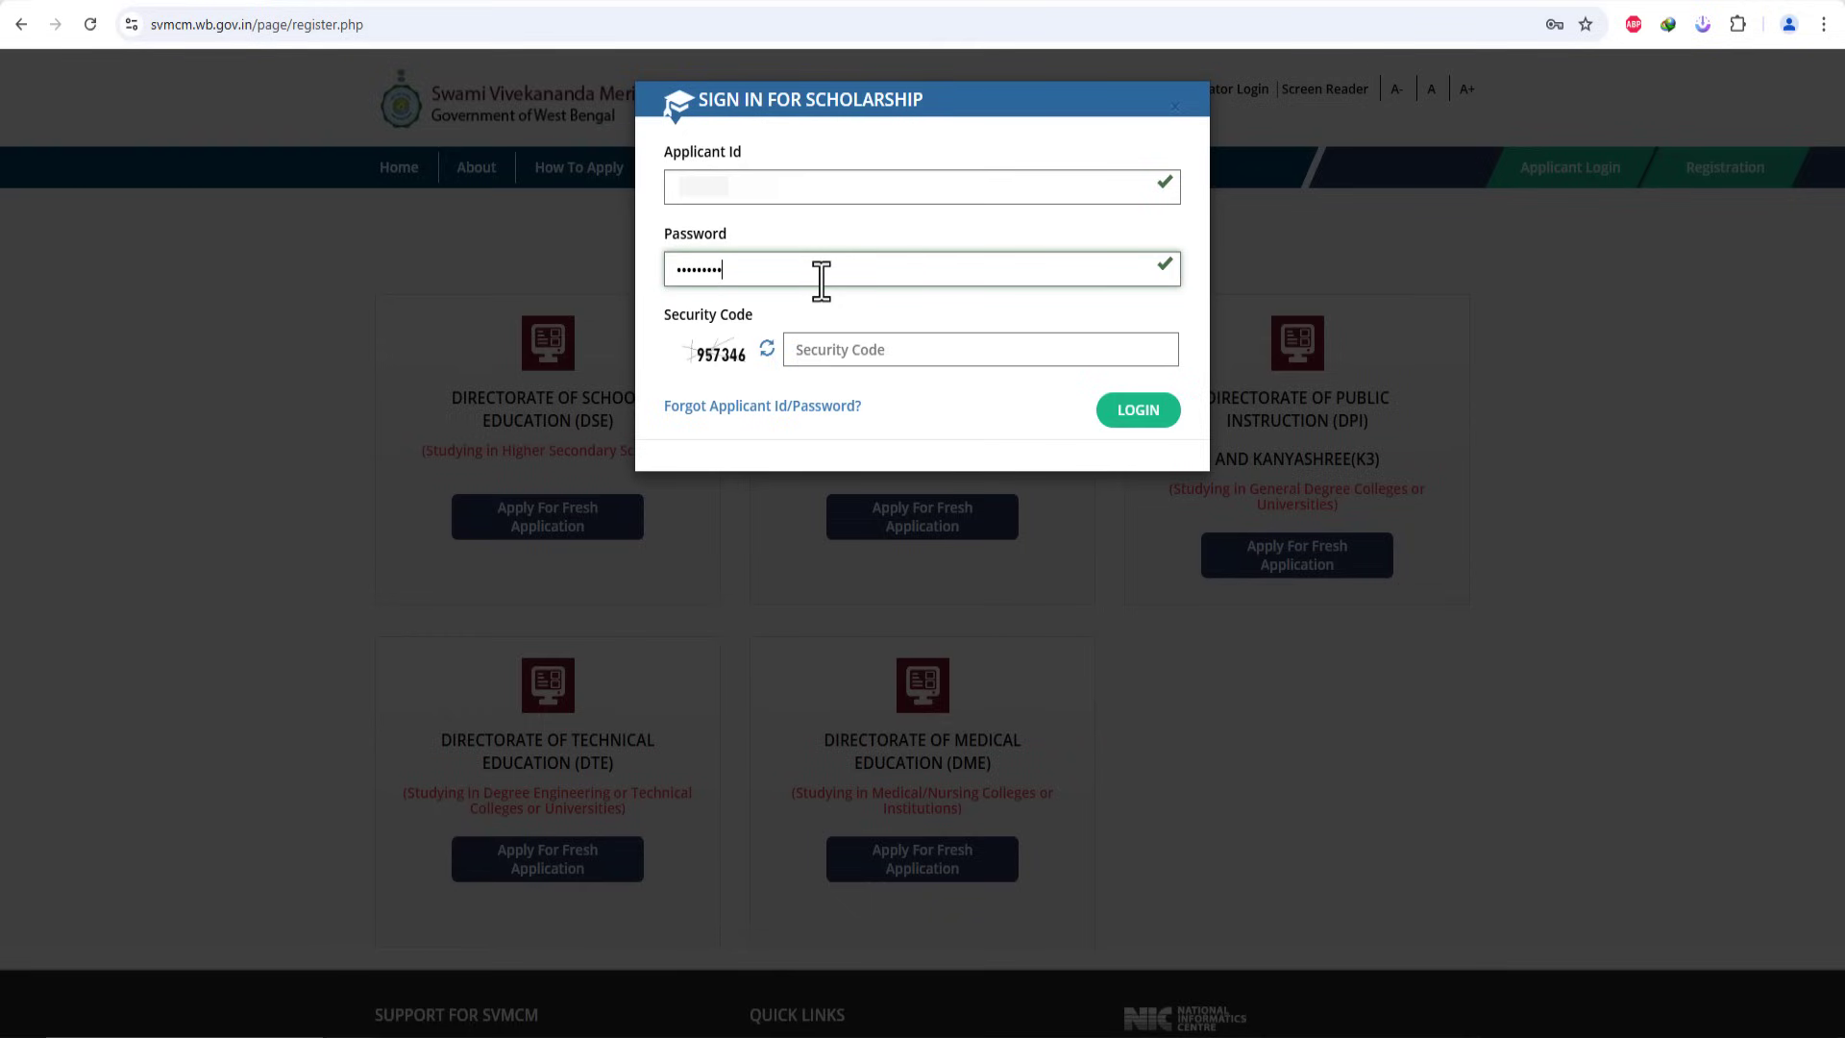
left_click(884, 350)
type("957346")
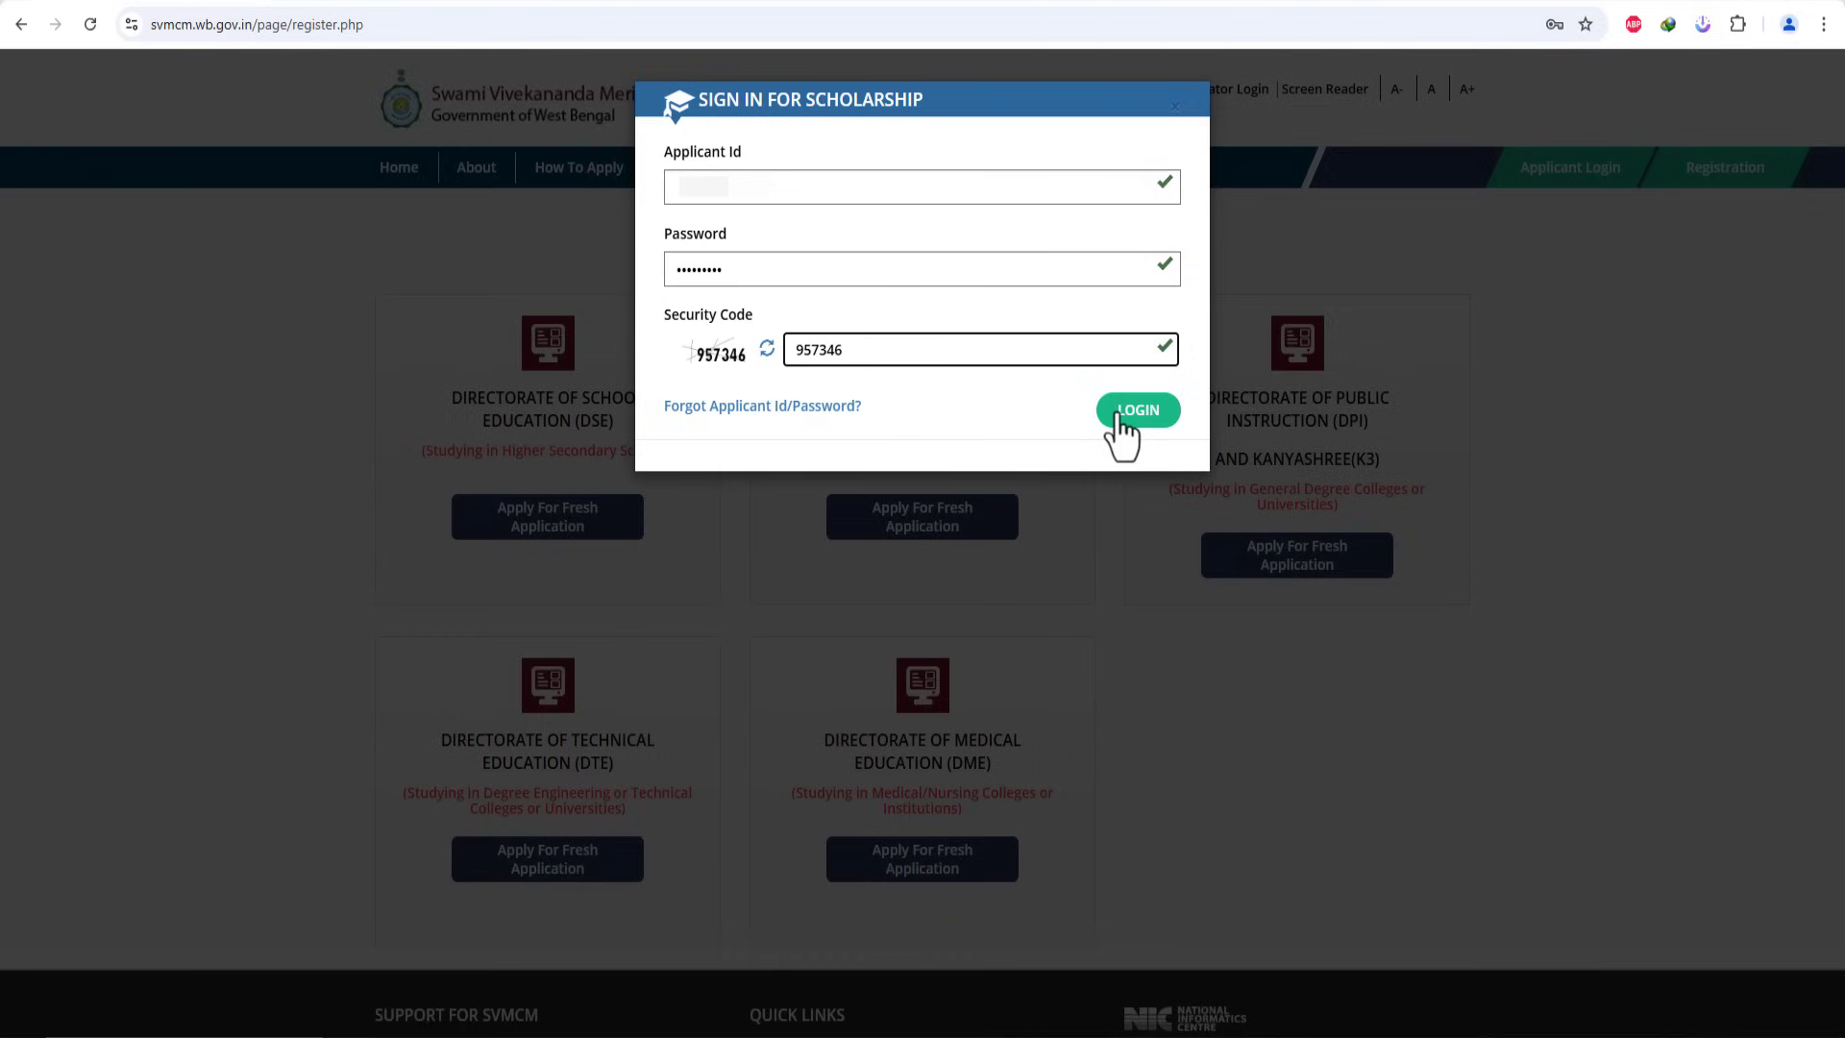
left_click(1116, 411)
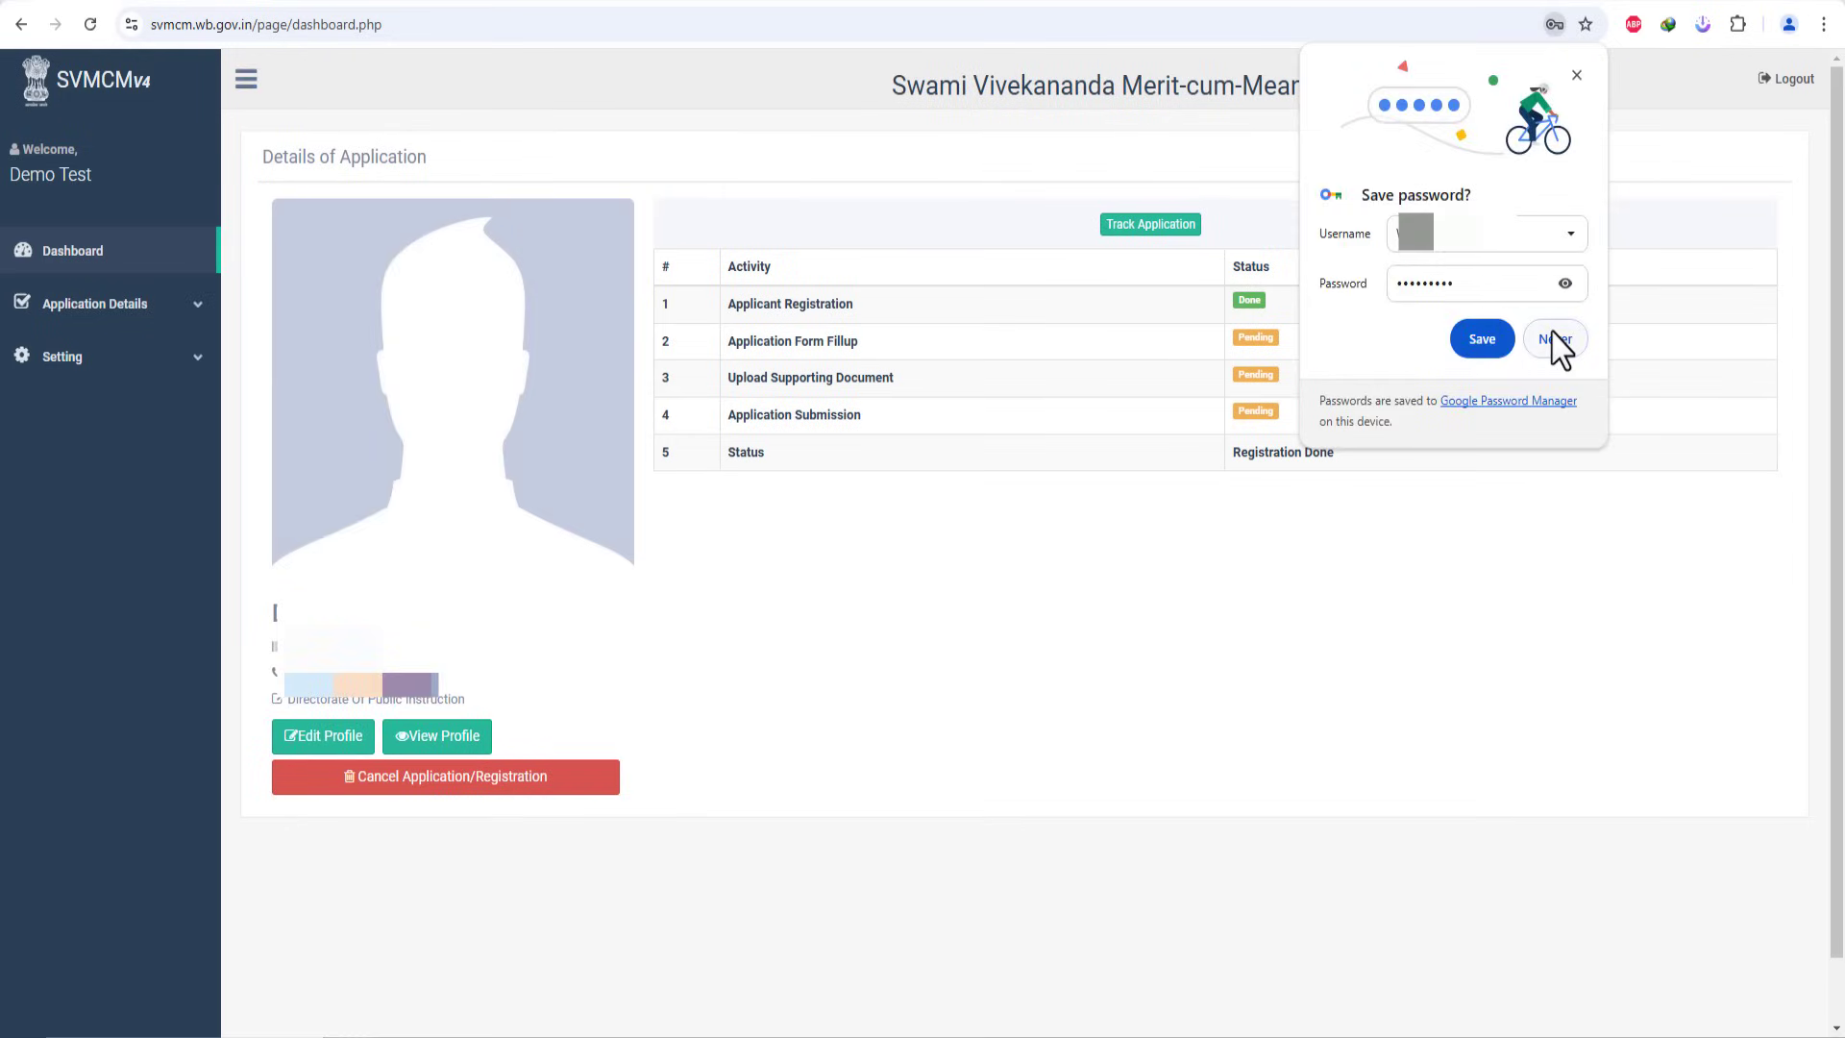
Step: Decline saving the browser password and review the Applicant Registration row and date on the dashboard
left_click(1556, 346)
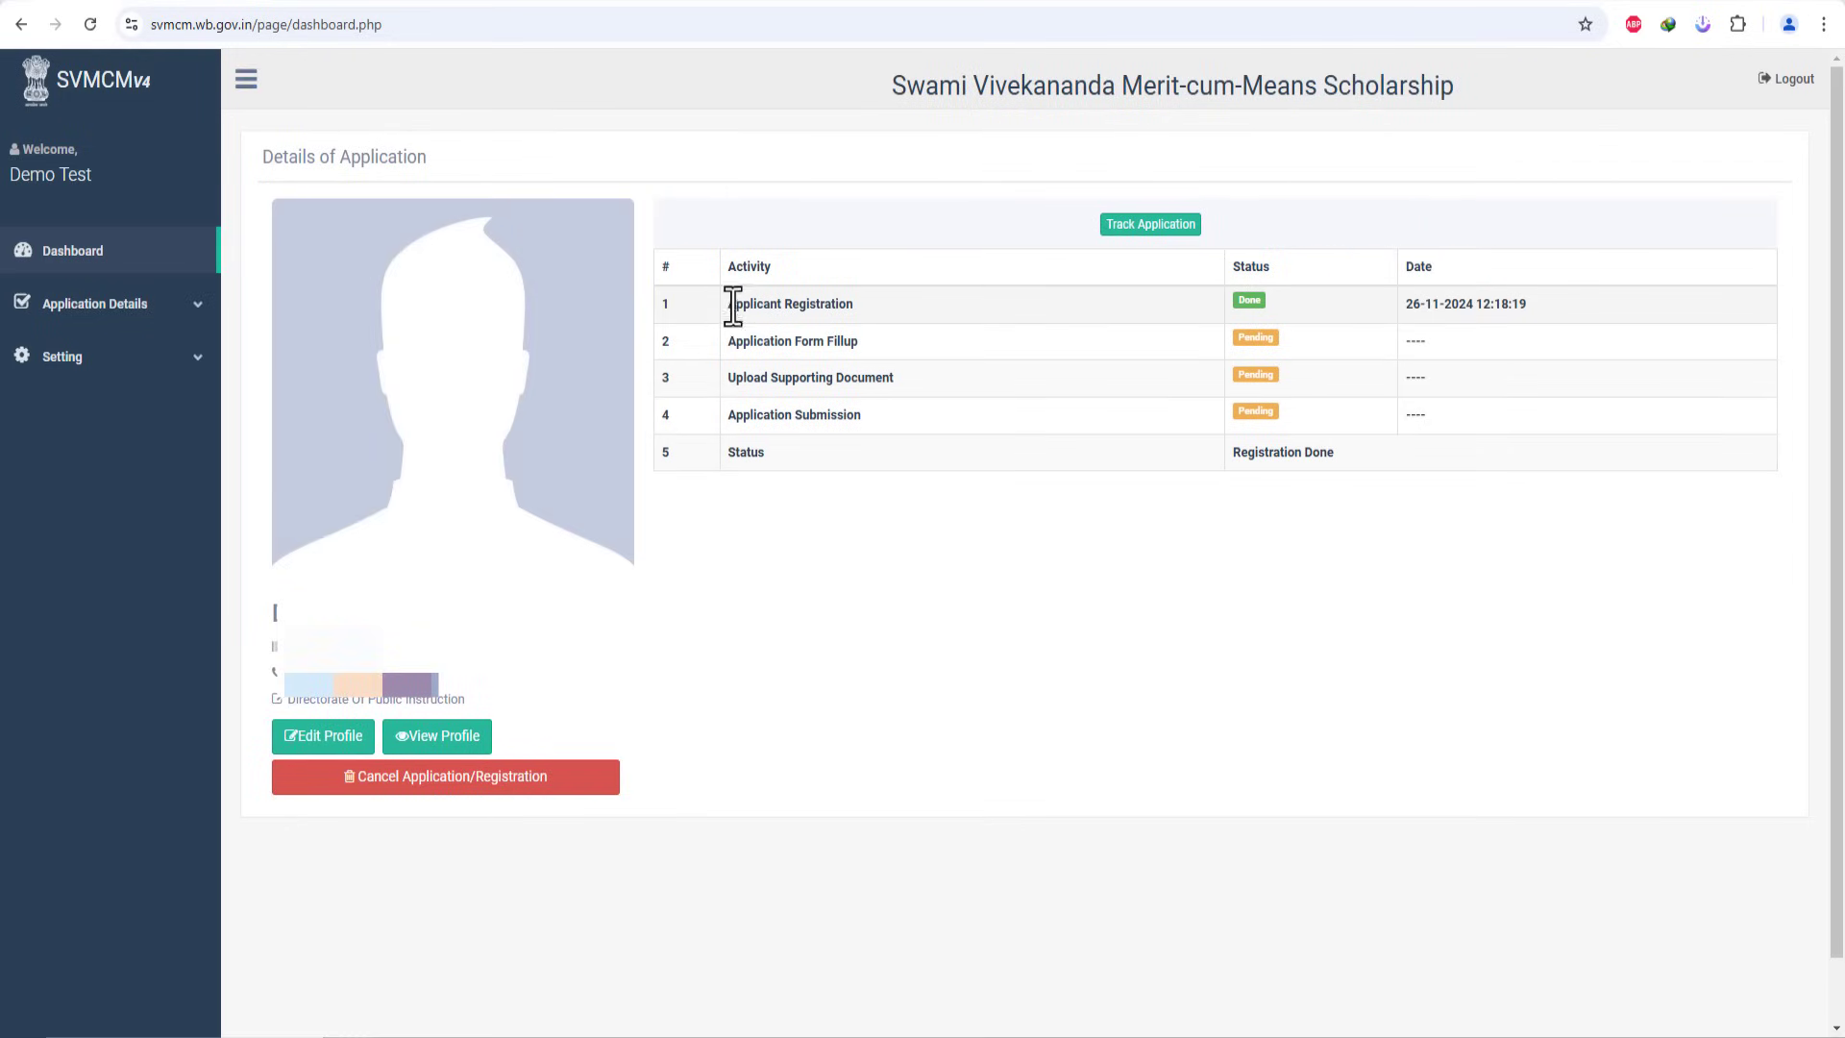
left_click_drag(723, 302, 856, 321)
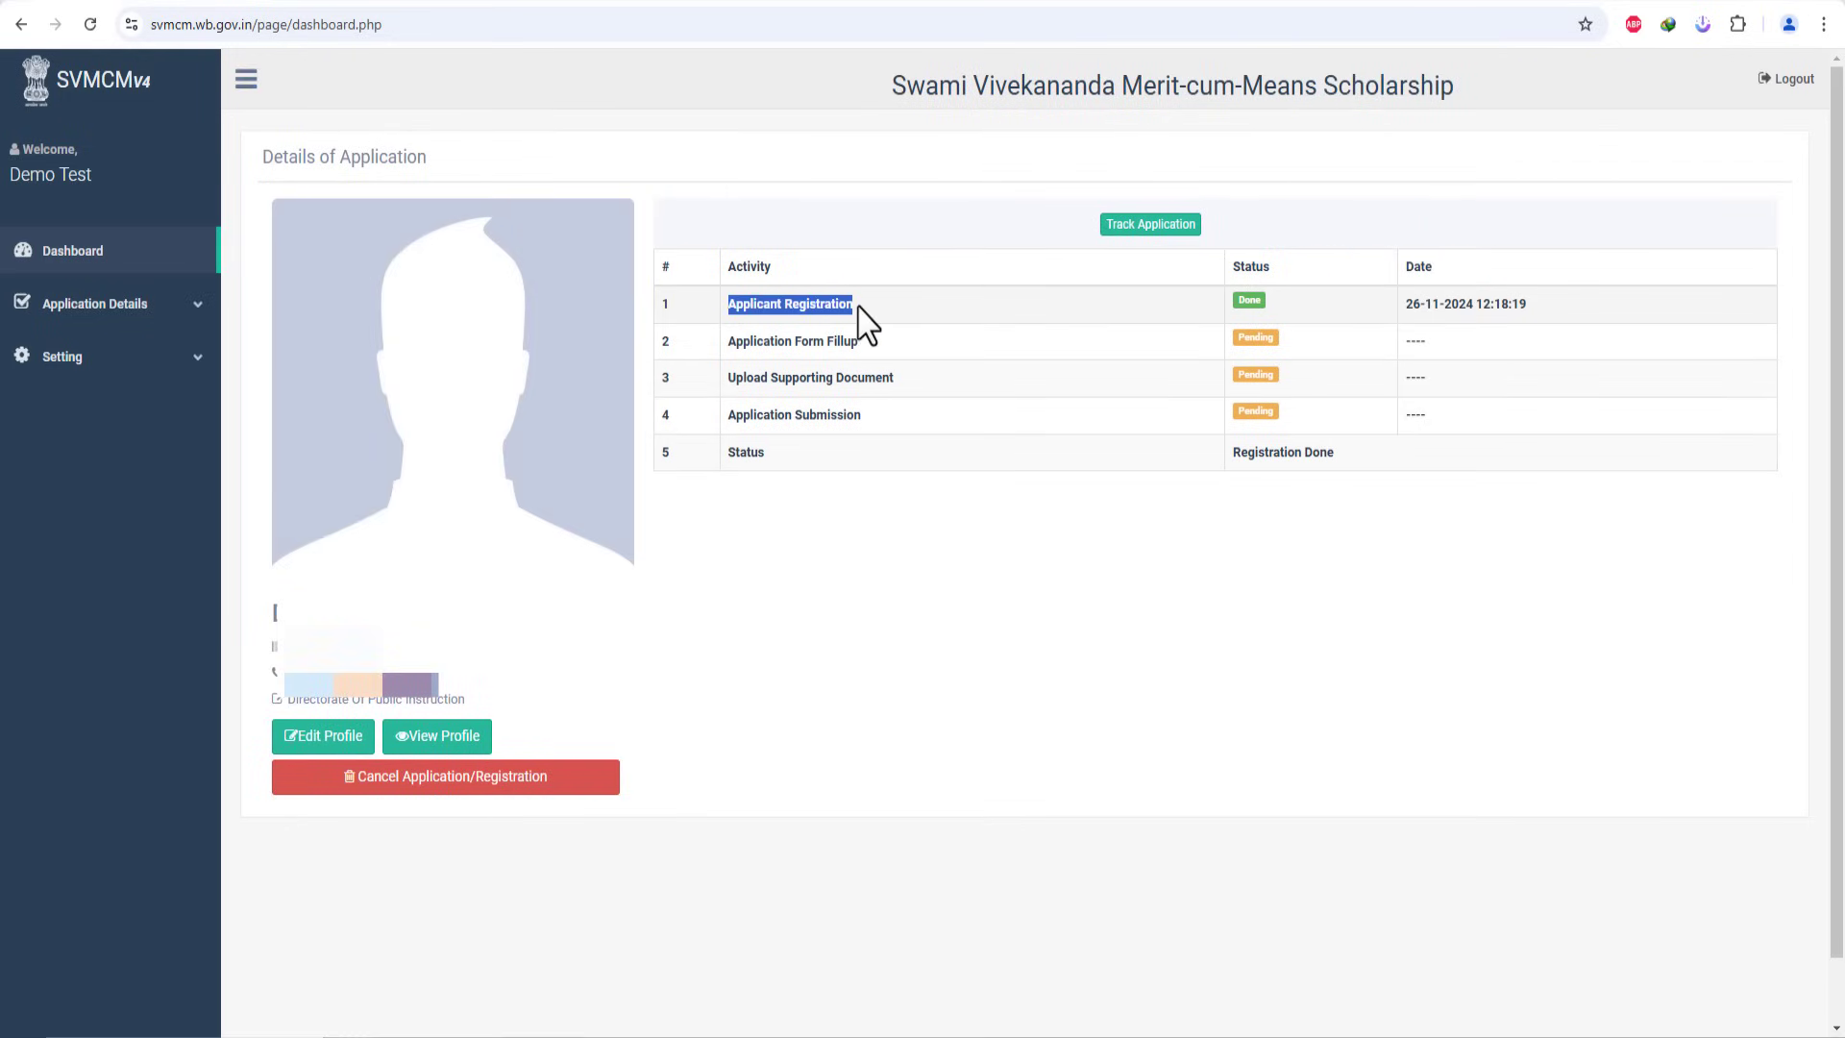
left_click(1241, 317)
left_click_drag(1402, 306, 1535, 309)
left_click(1505, 301)
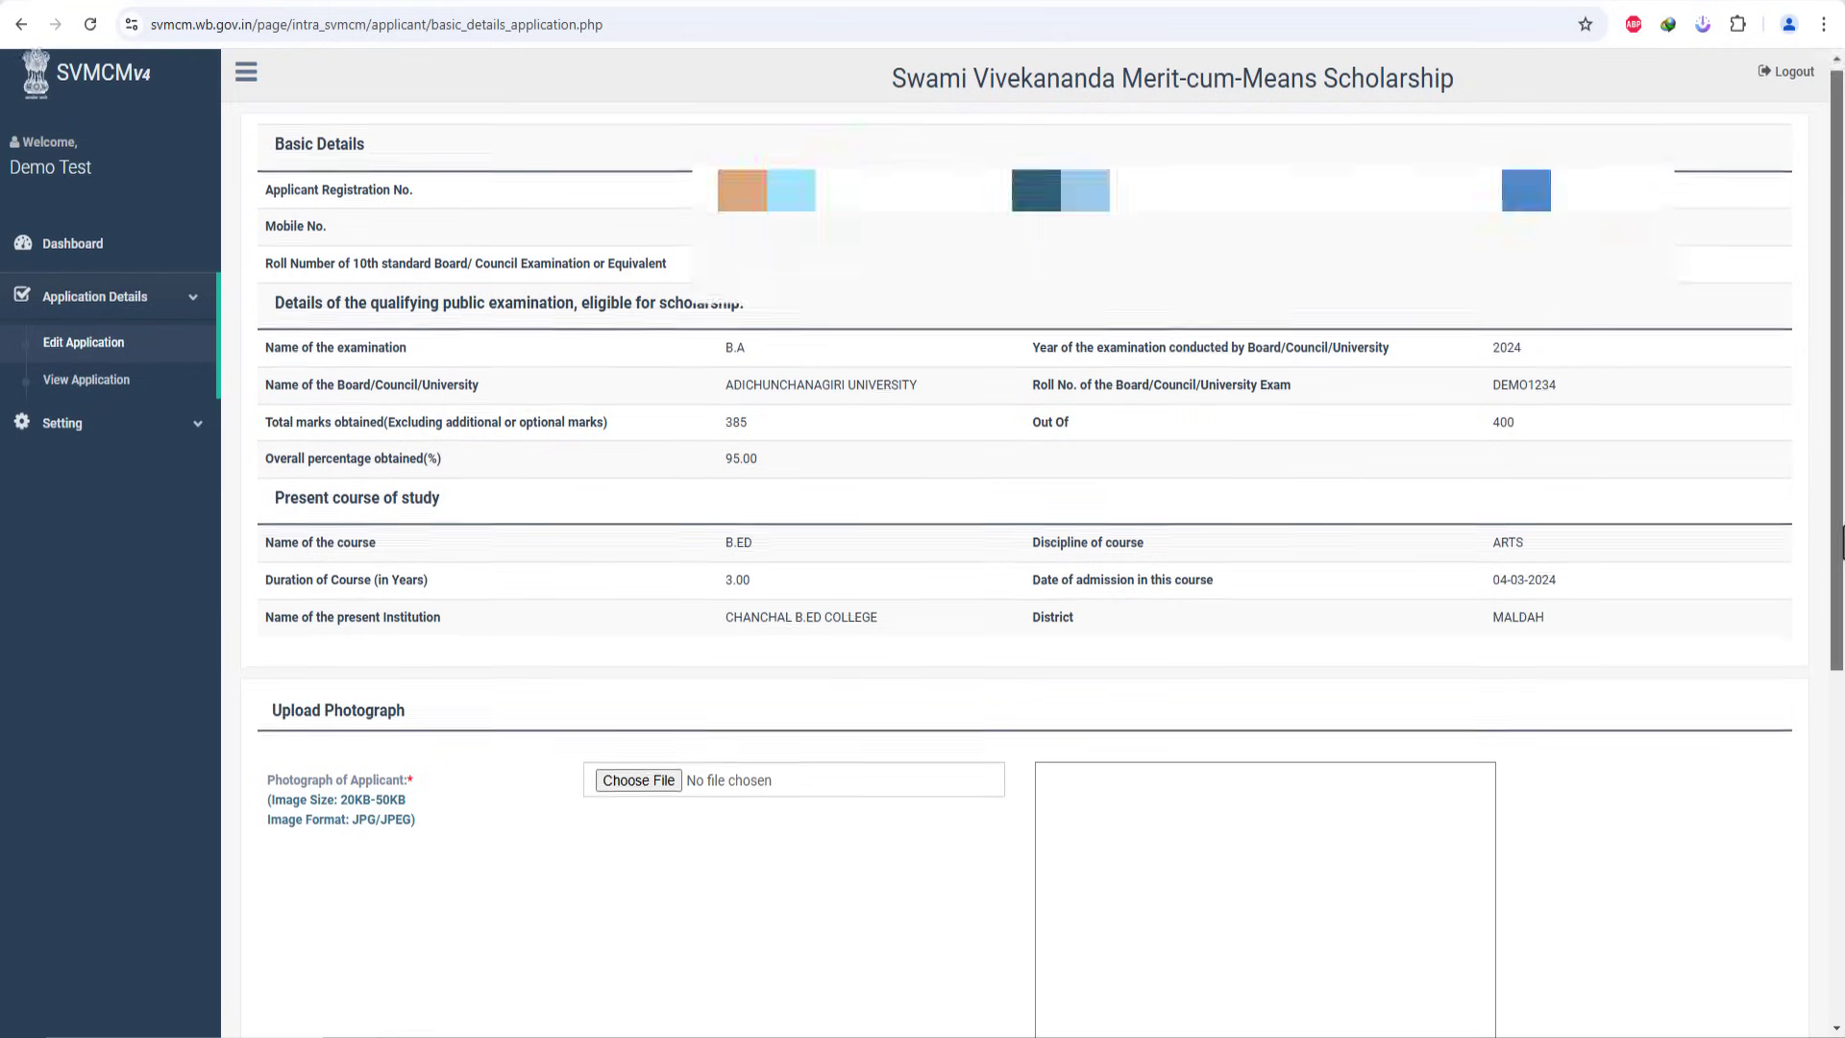
Step: Attach photo d.jpeg and signature bs-signature-demo_4.jpg, then save the basic details
scroll(420, 564, "down", 6)
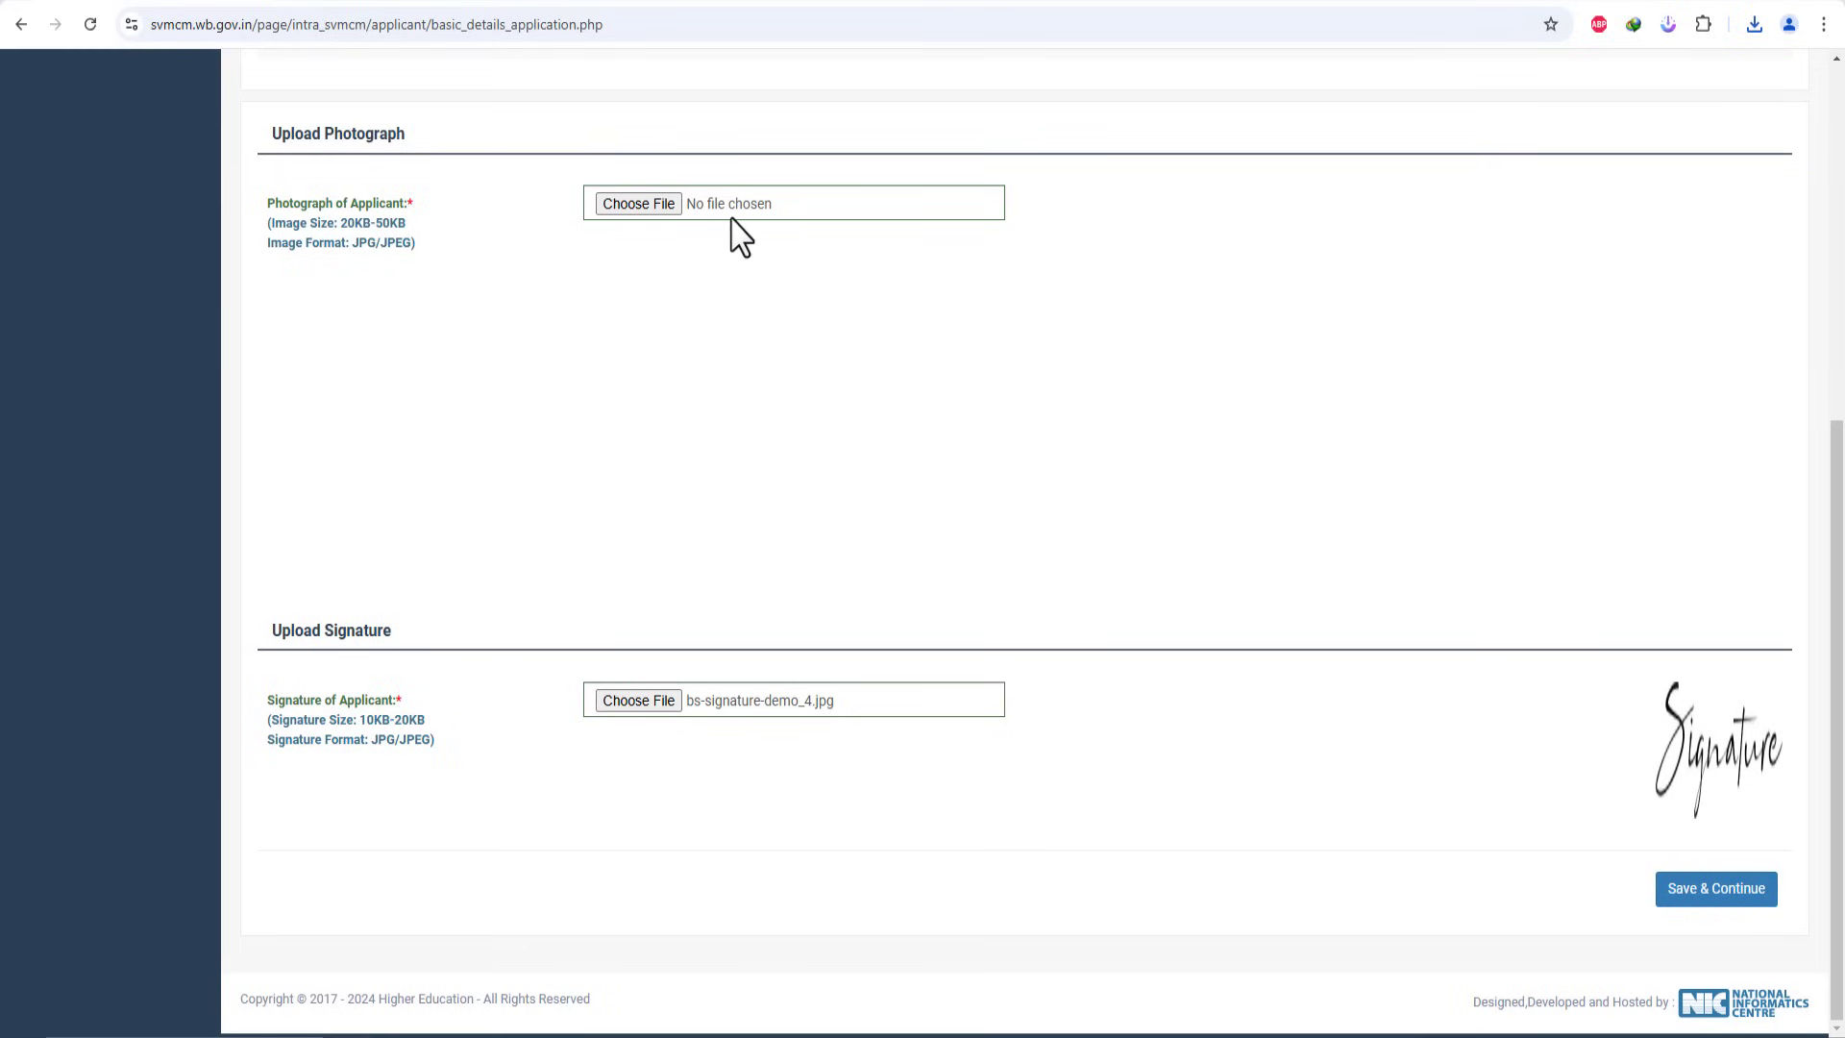
left_click(639, 203)
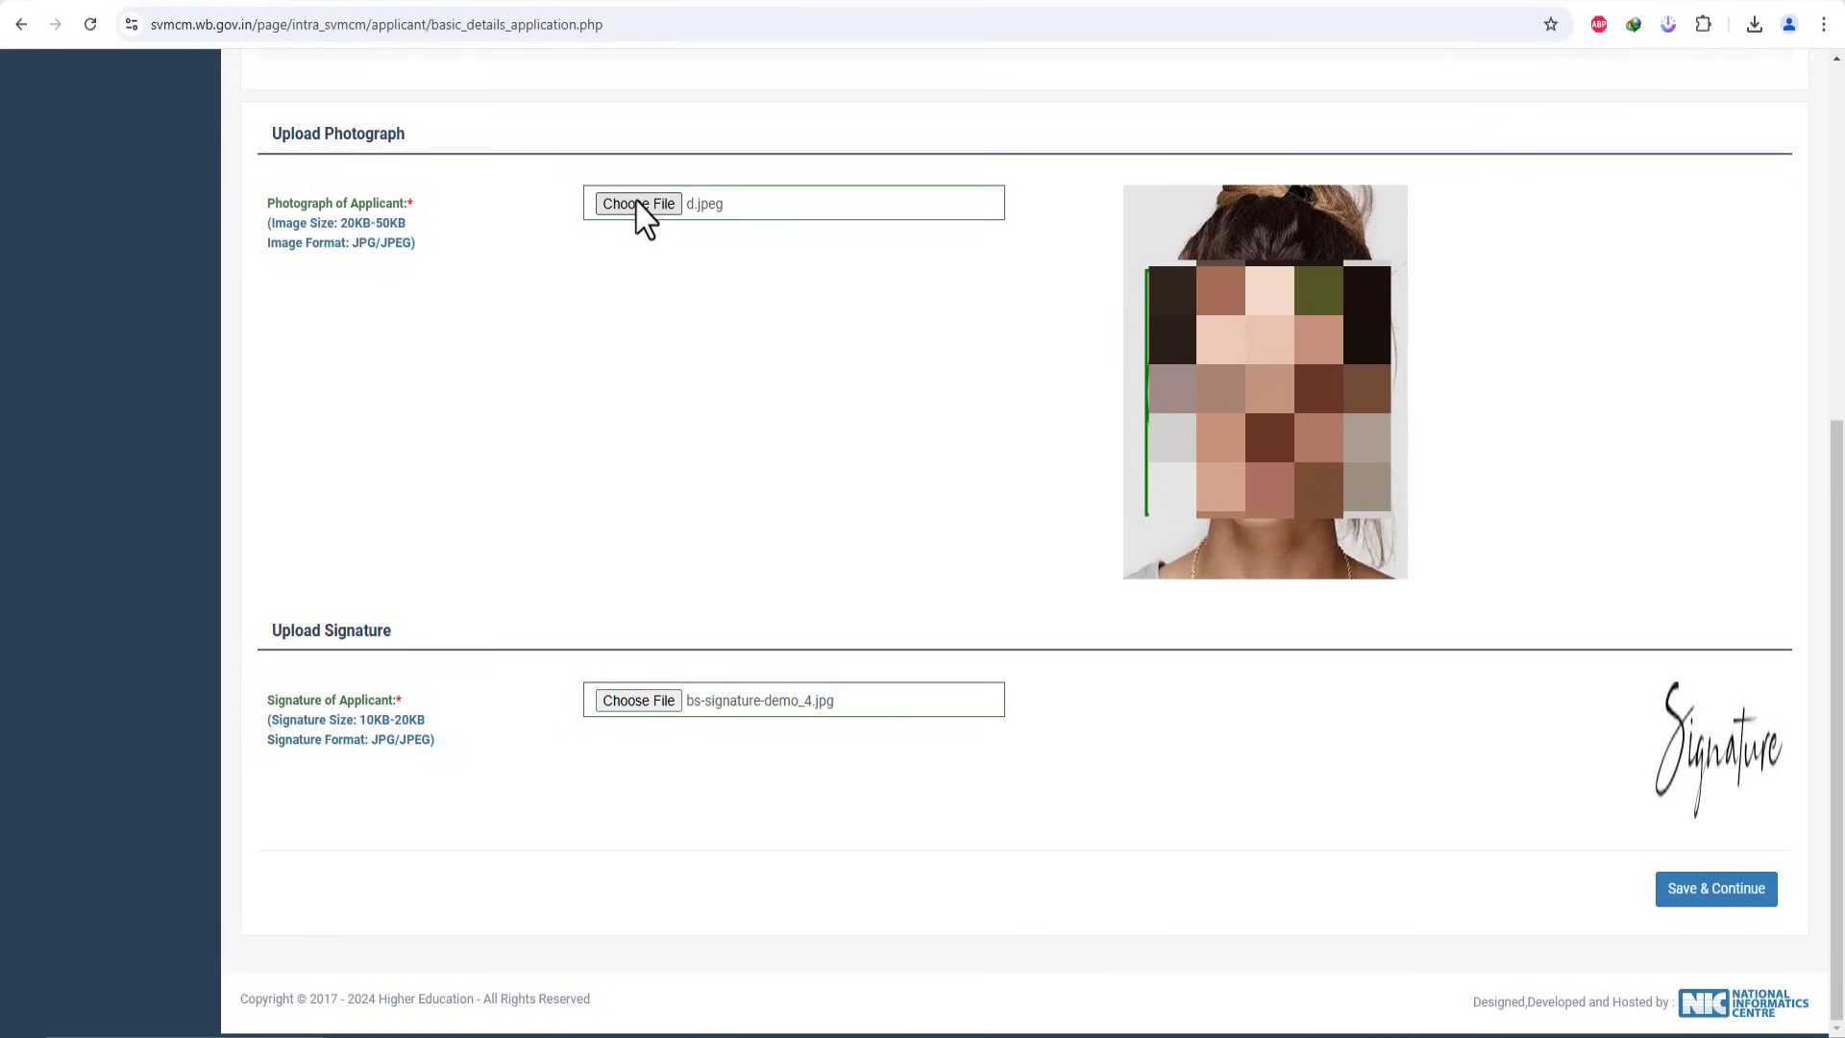
left_click(1704, 899)
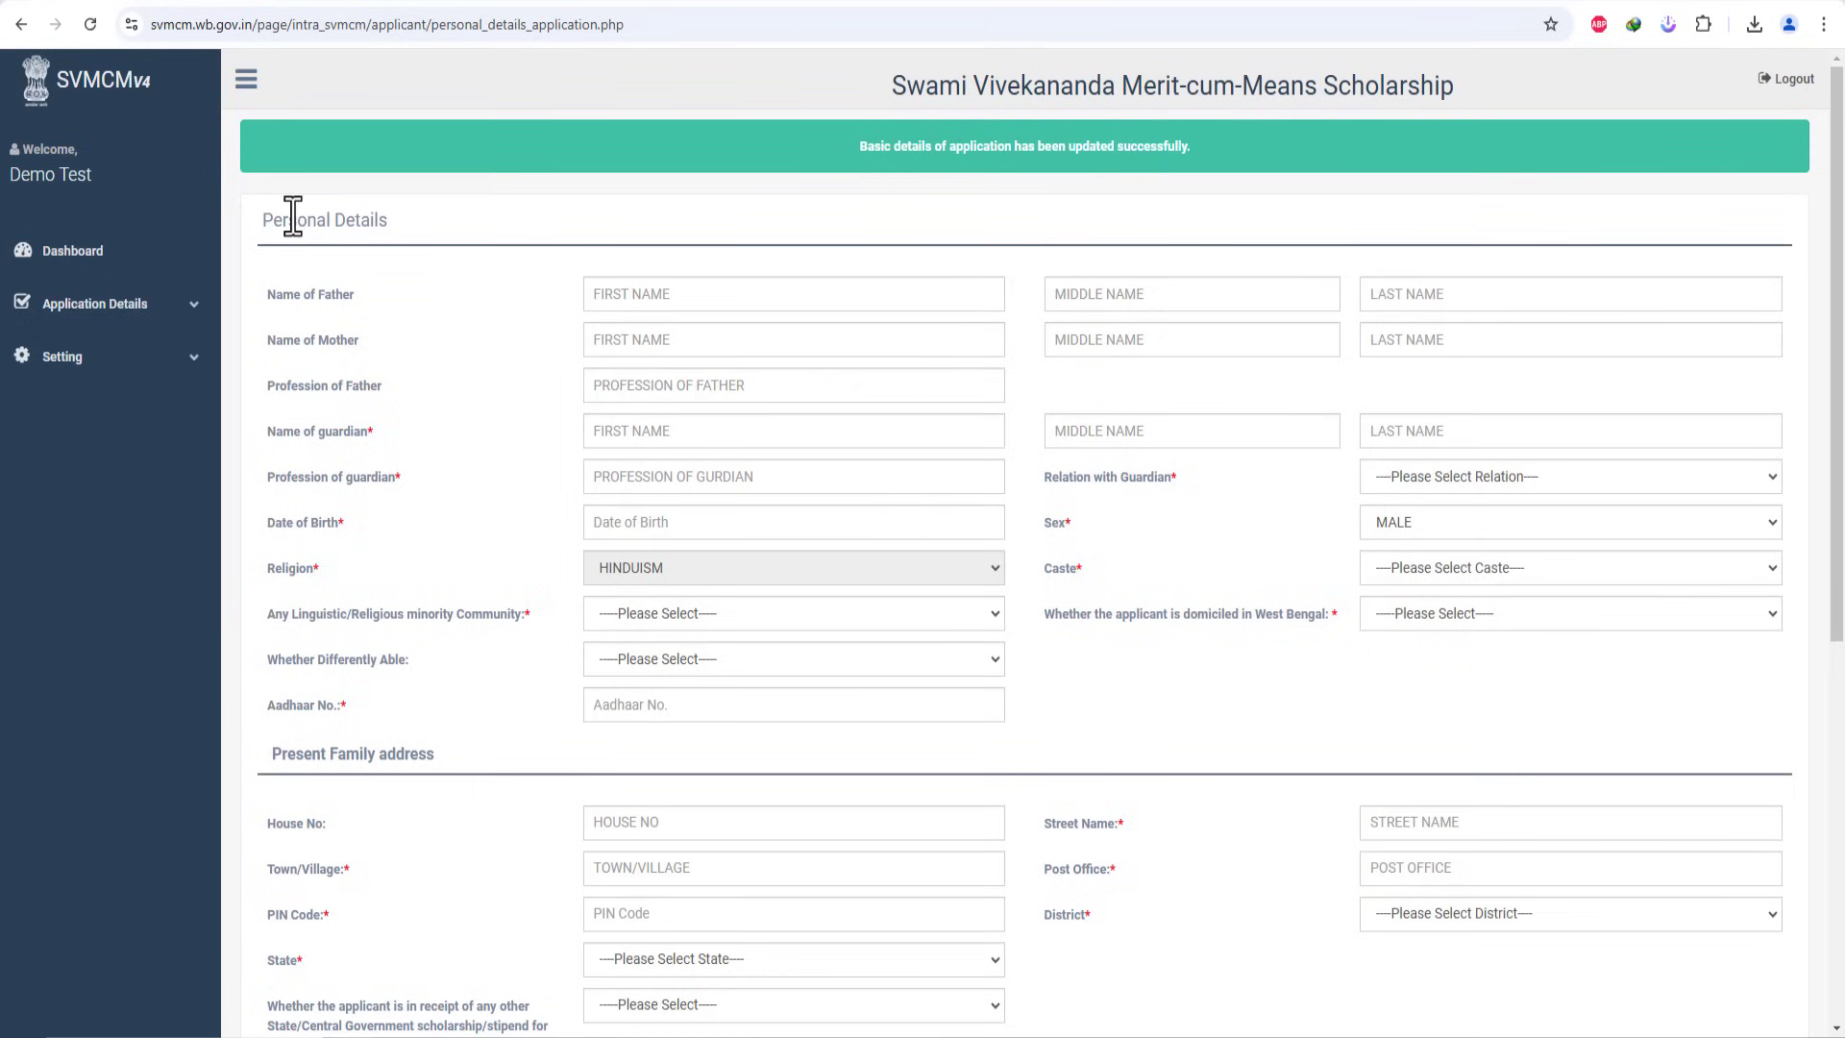
Step: Fill in the father's and mother's name fields on Personal Details
left_click_drag(264, 220, 389, 220)
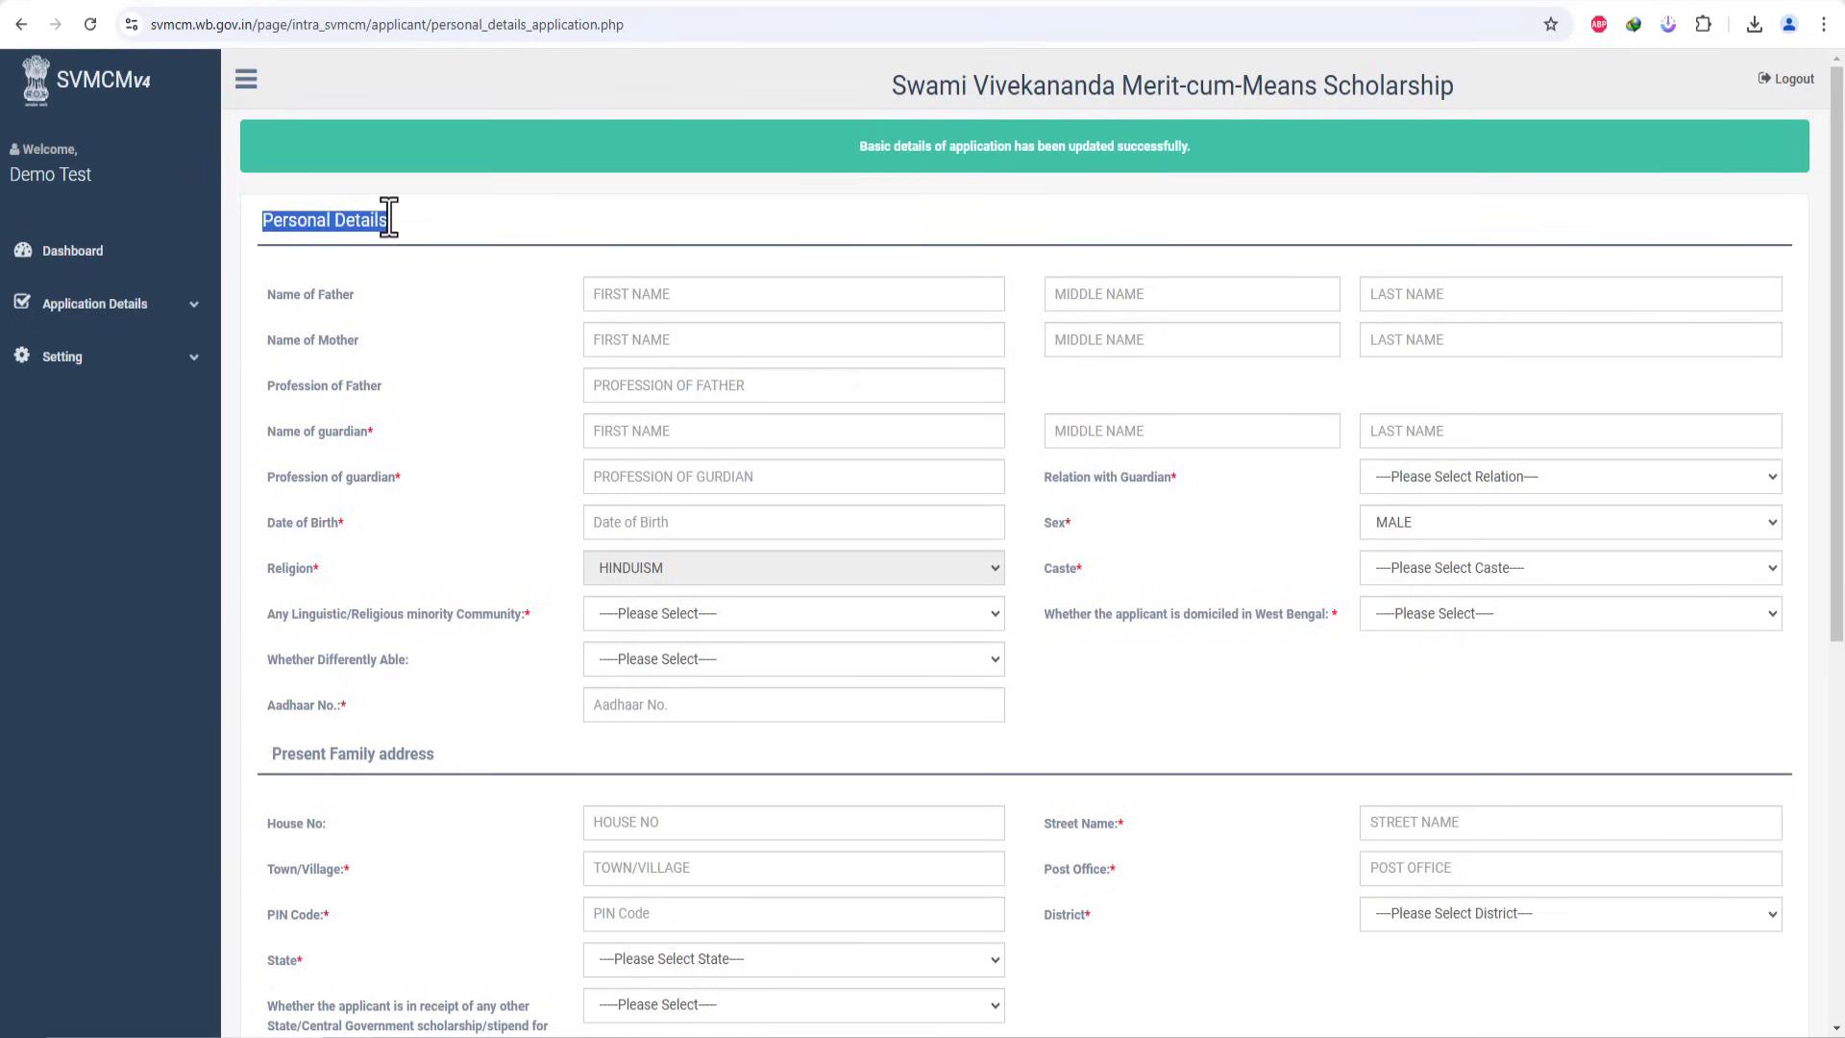
left_click(576, 248)
left_click_drag(865, 146, 1191, 149)
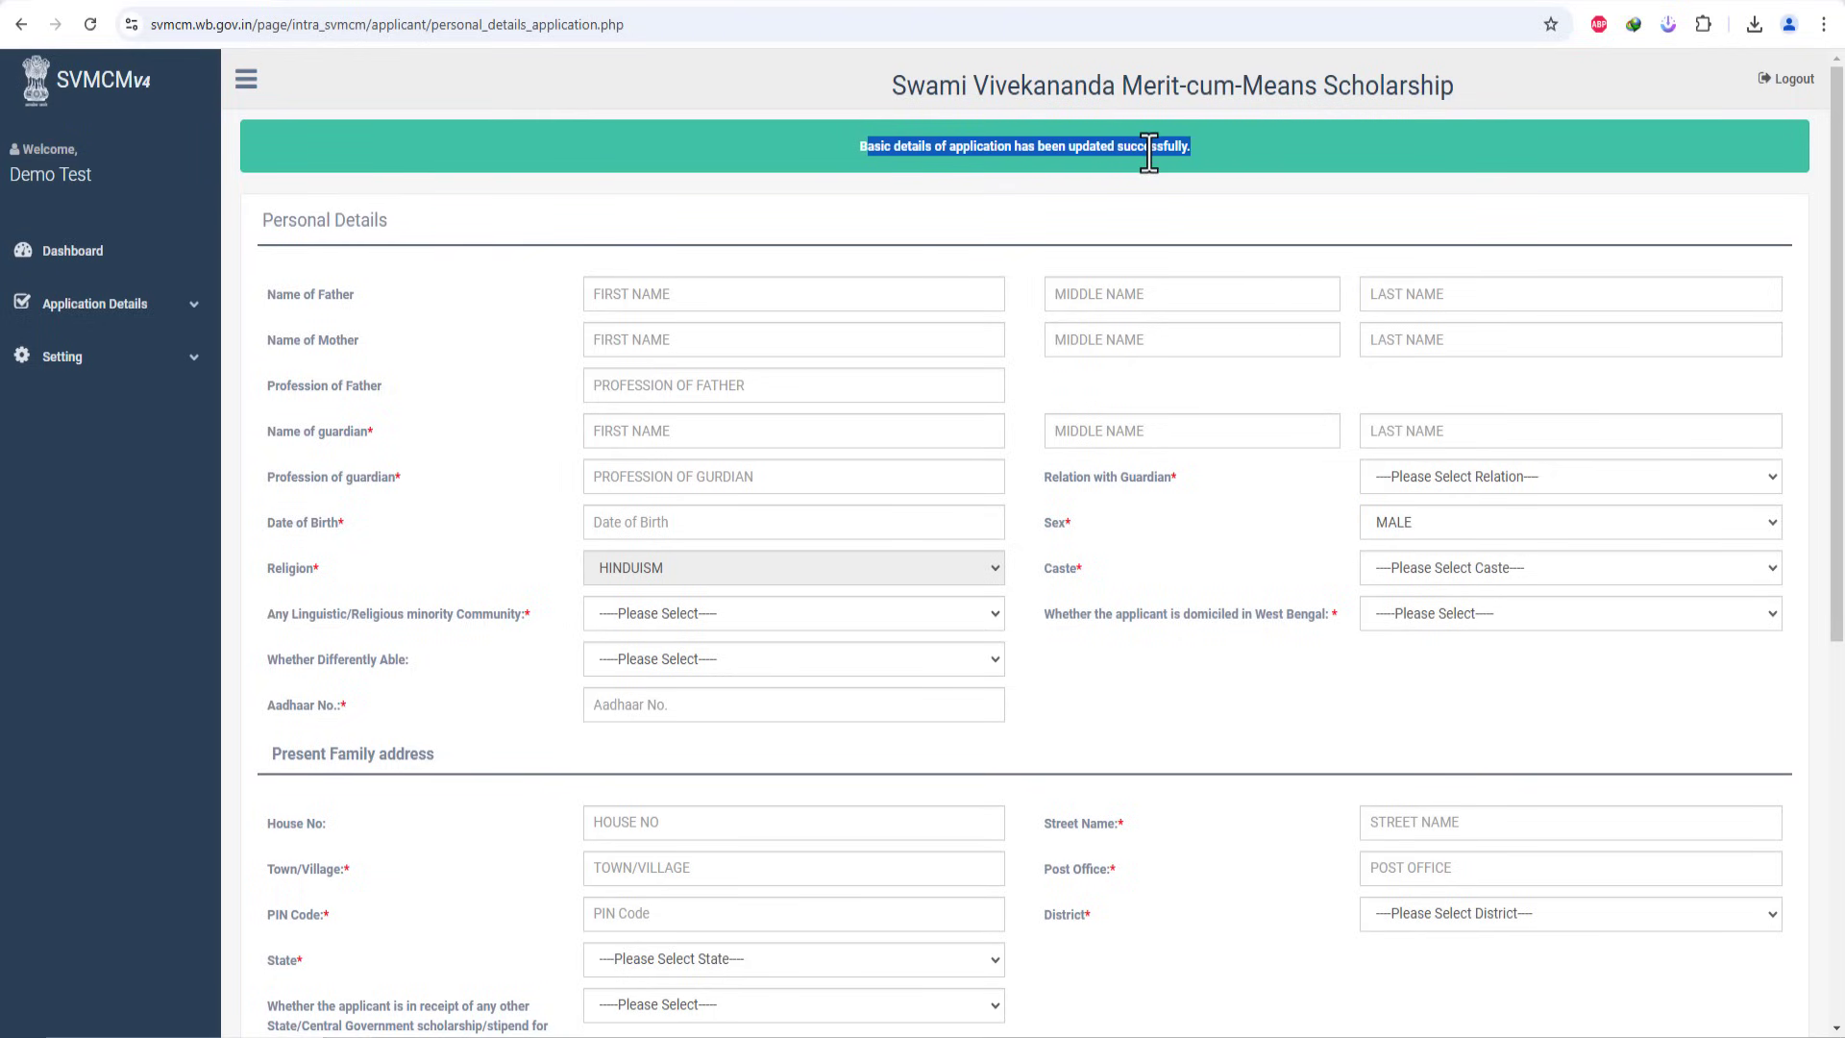
left_click(911, 156)
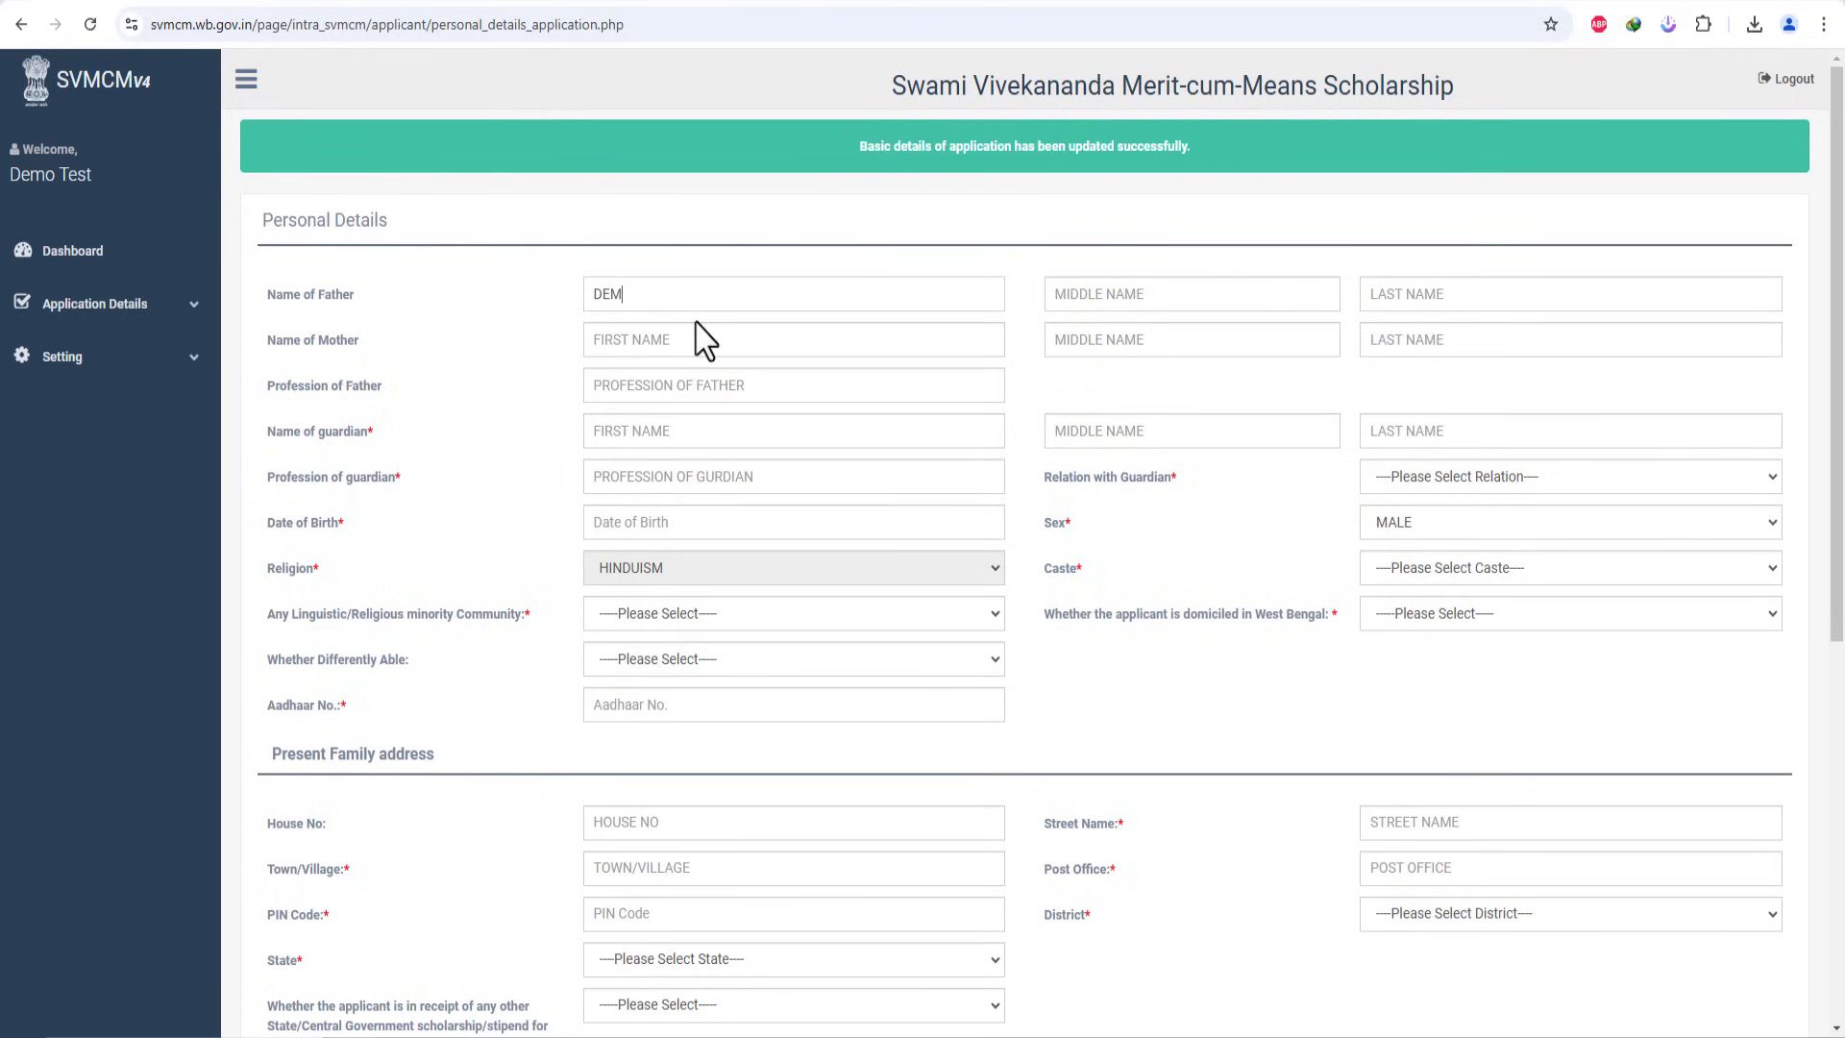
left_click(1174, 302)
left_click(613, 339)
left_click(1444, 340)
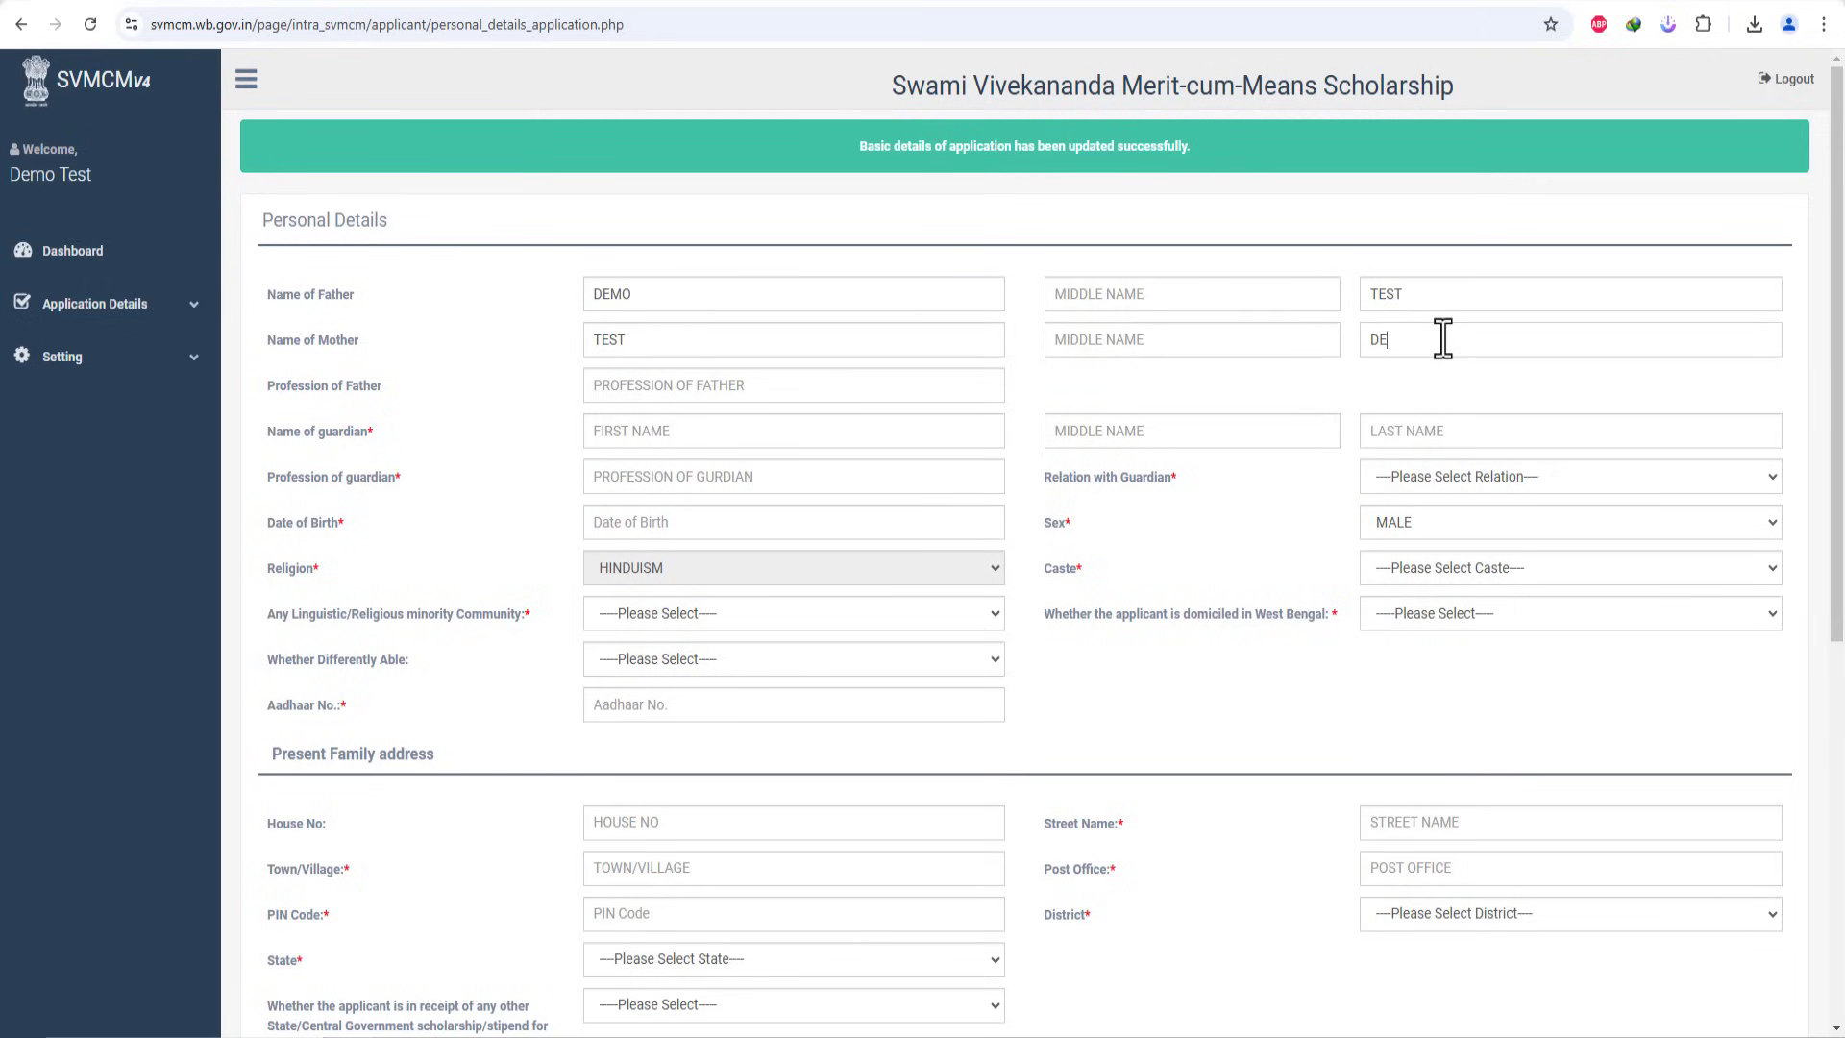
type("DEMO")
type("FARMER")
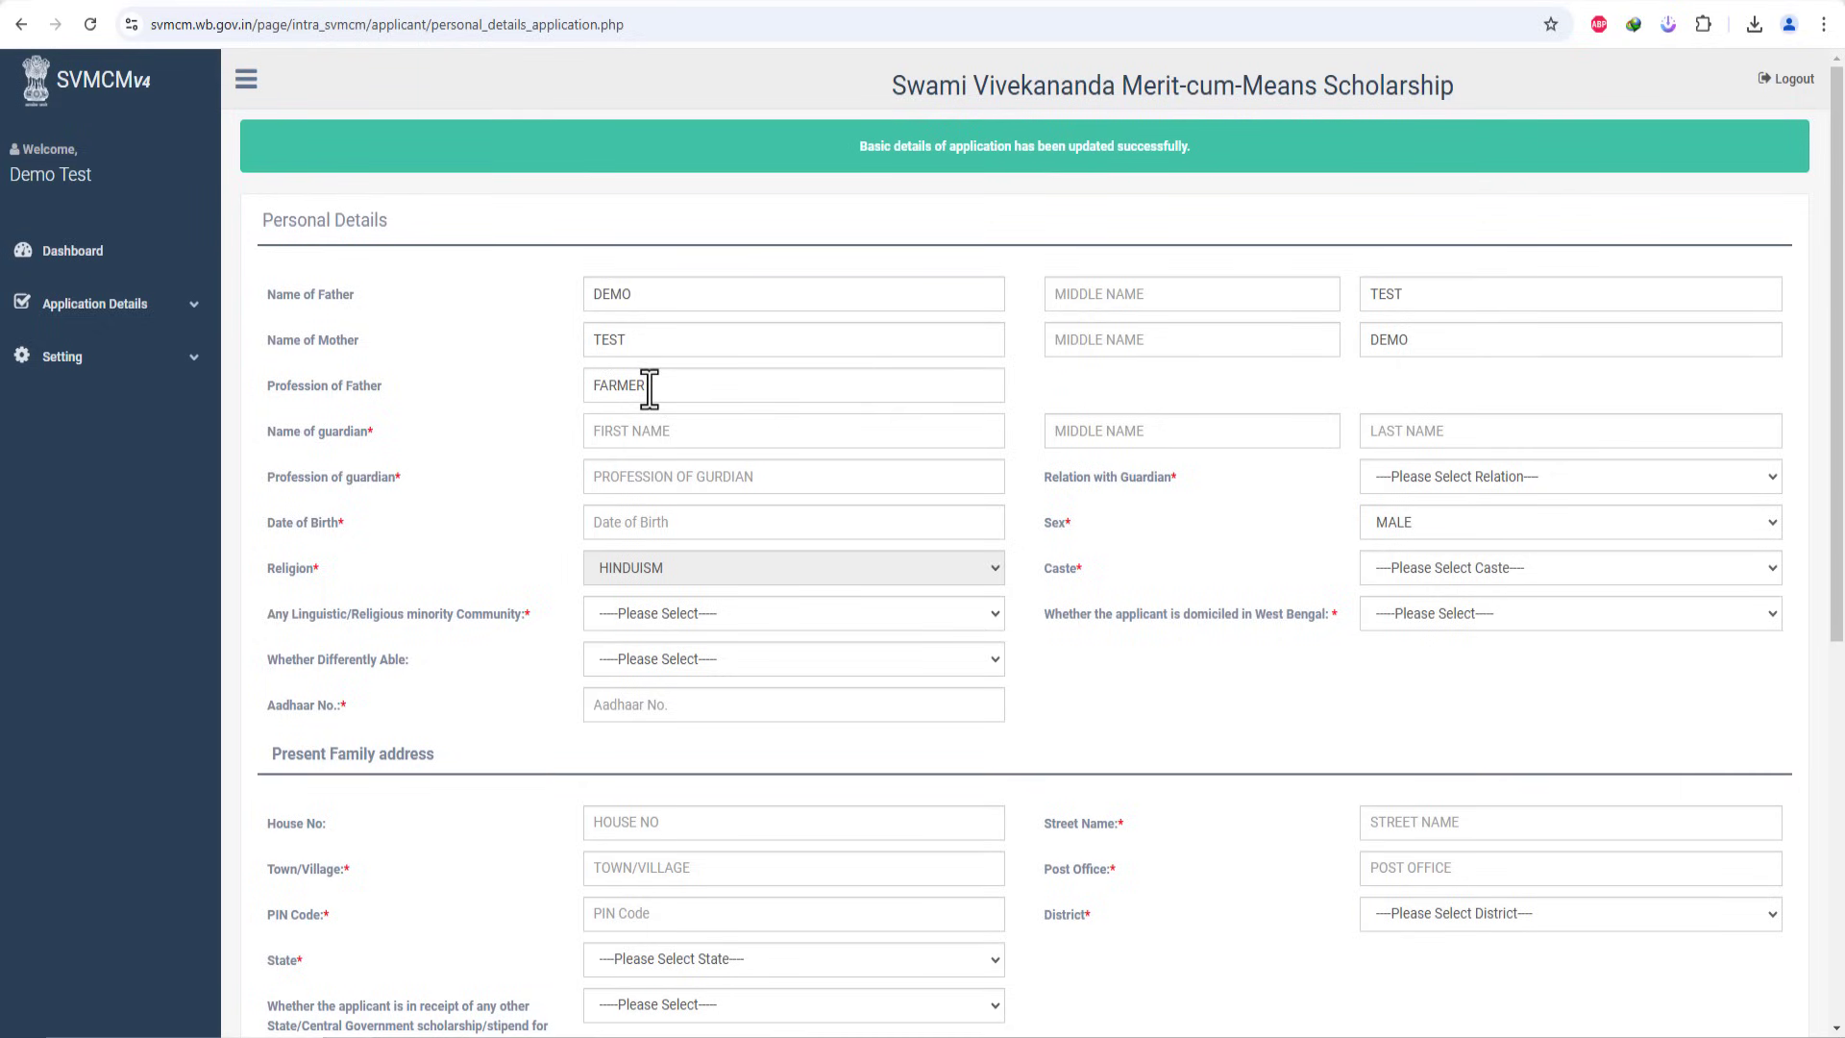
type("DE")
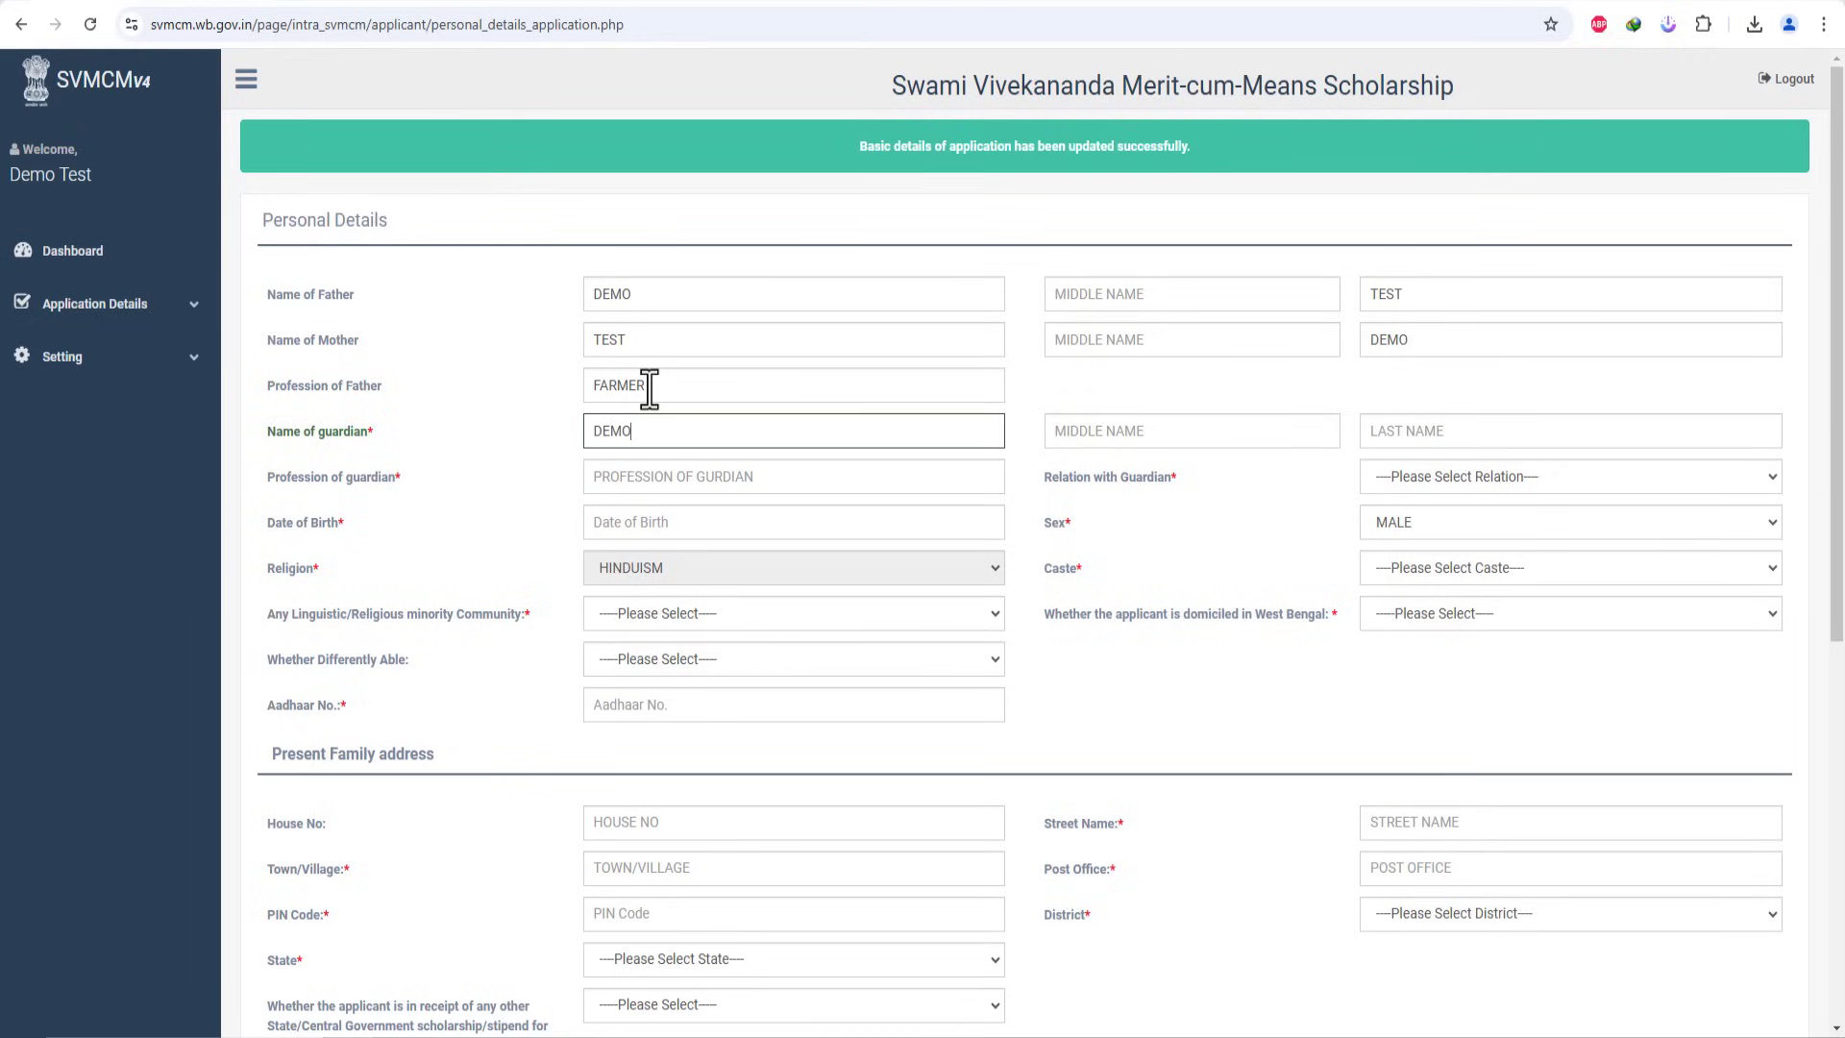
type("MO")
type("TEST")
Step: Set the guardian's profession to FARMER and relation with guardian to FATHER
left_click(717, 490)
type("FARME")
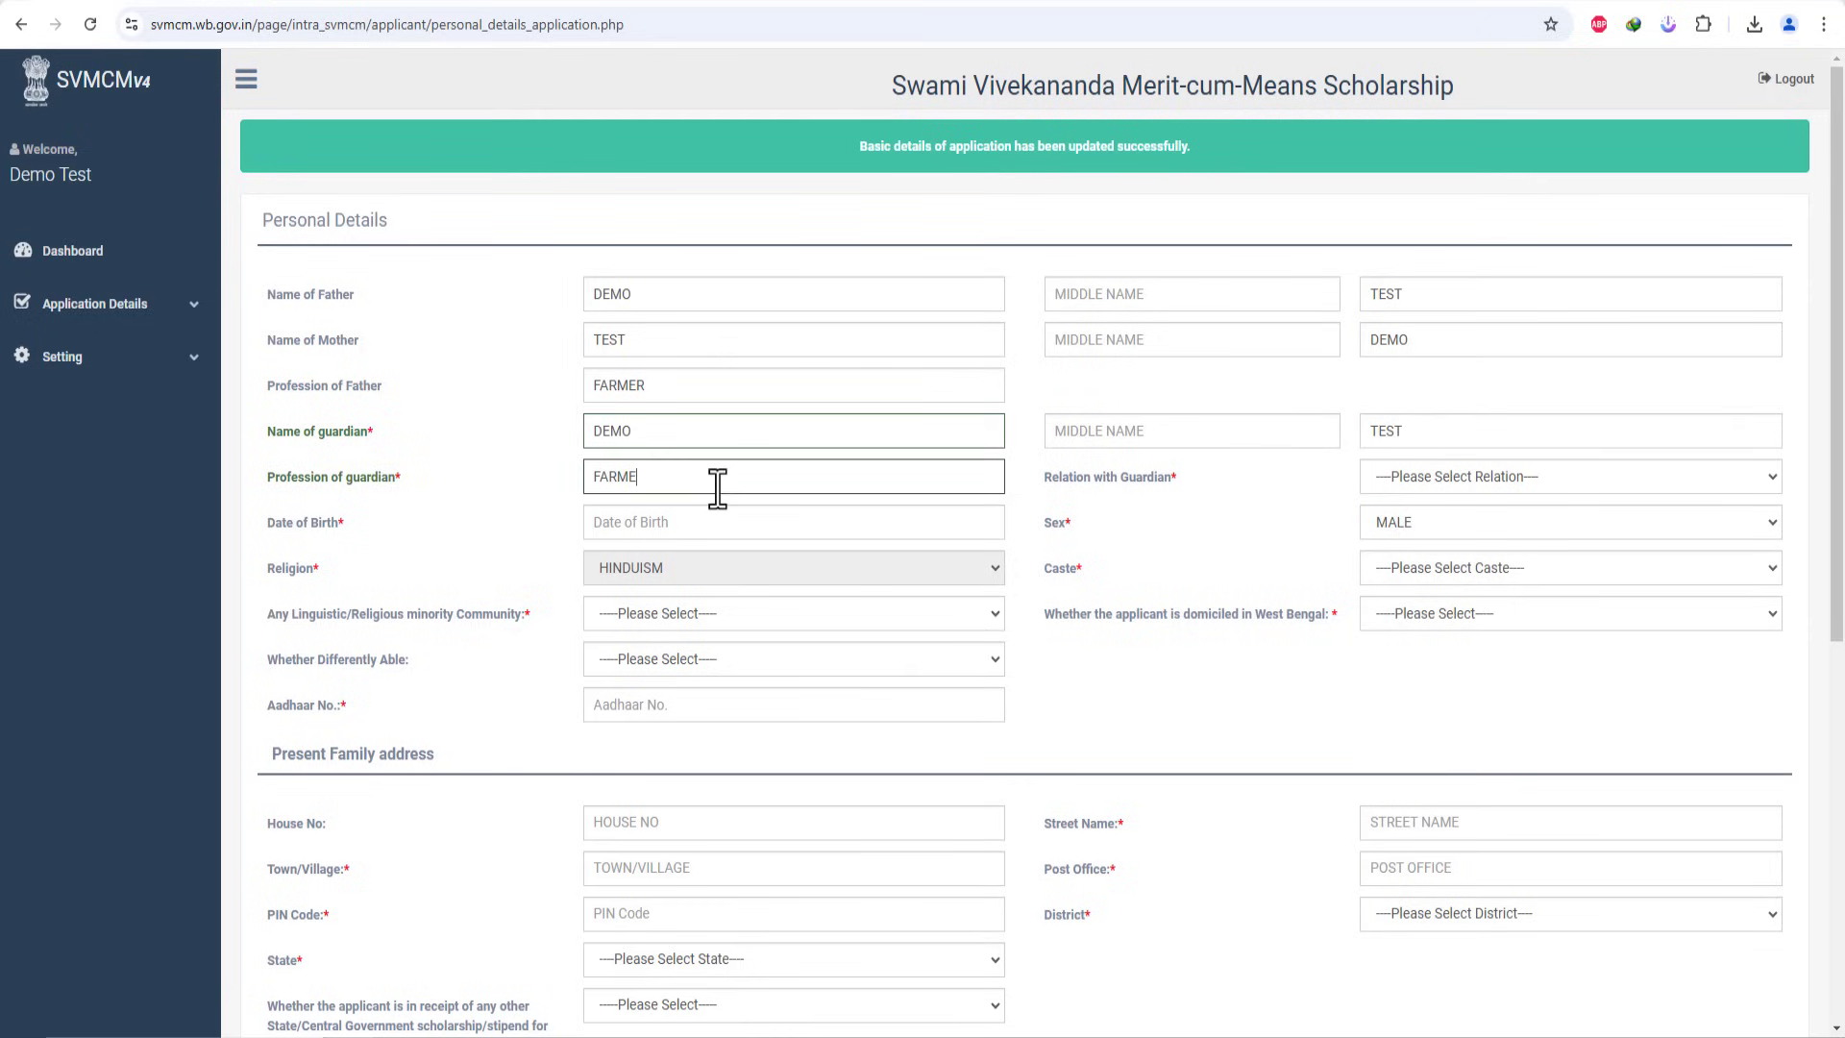
type("R")
left_click(1392, 479)
left_click(1416, 526)
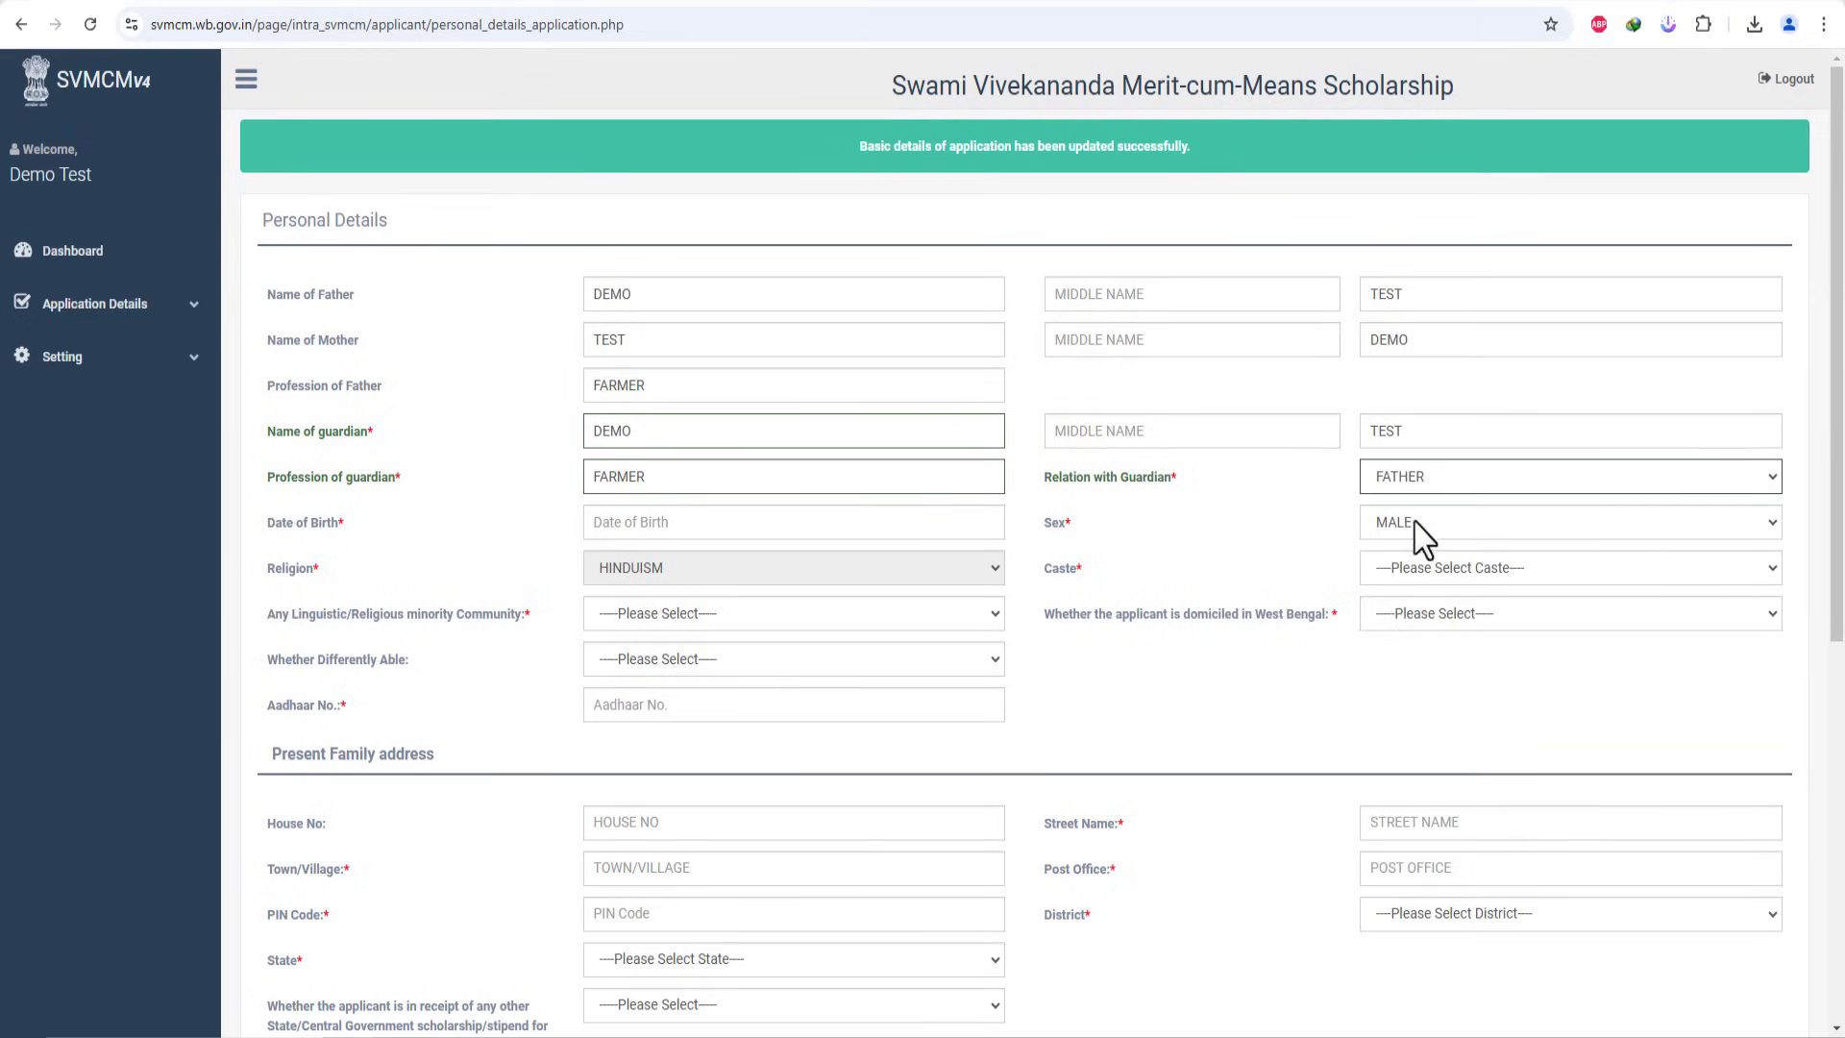
Step: Set caste to GENERAL and West Bengal domicile to Yes
left_click(816, 524)
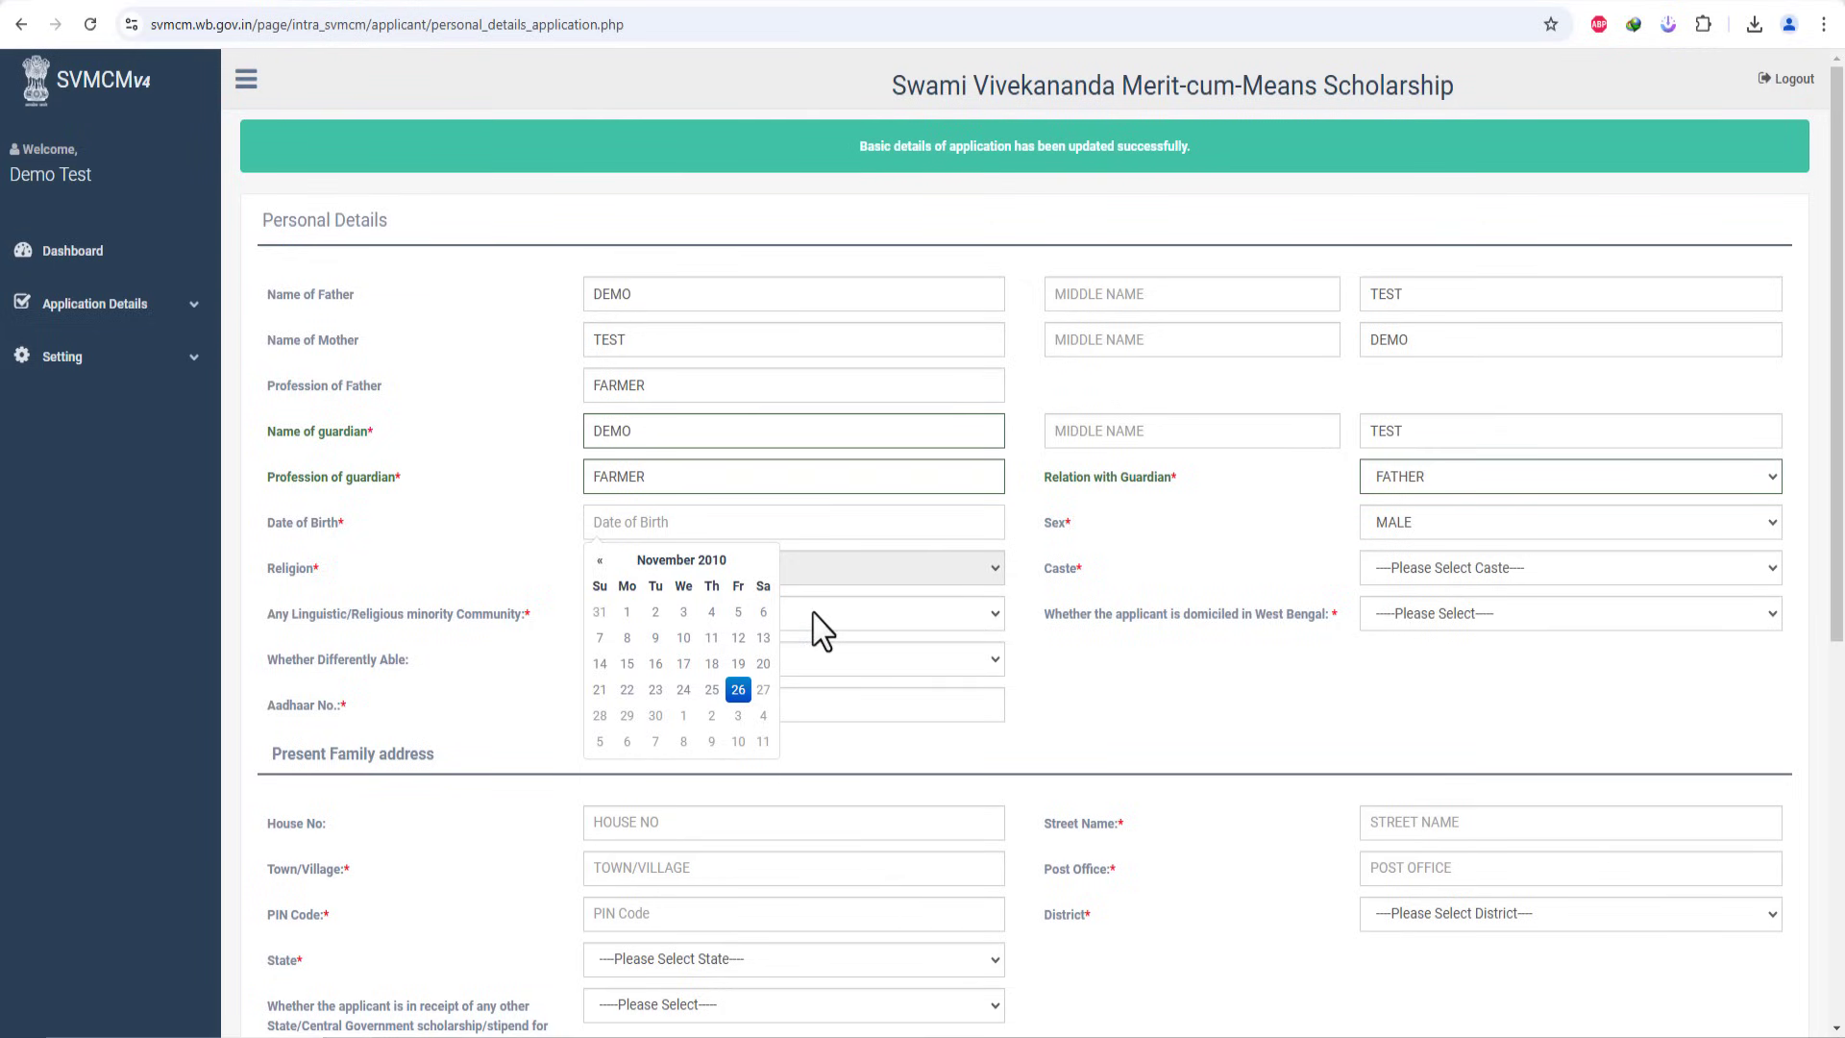
left_click(1173, 535)
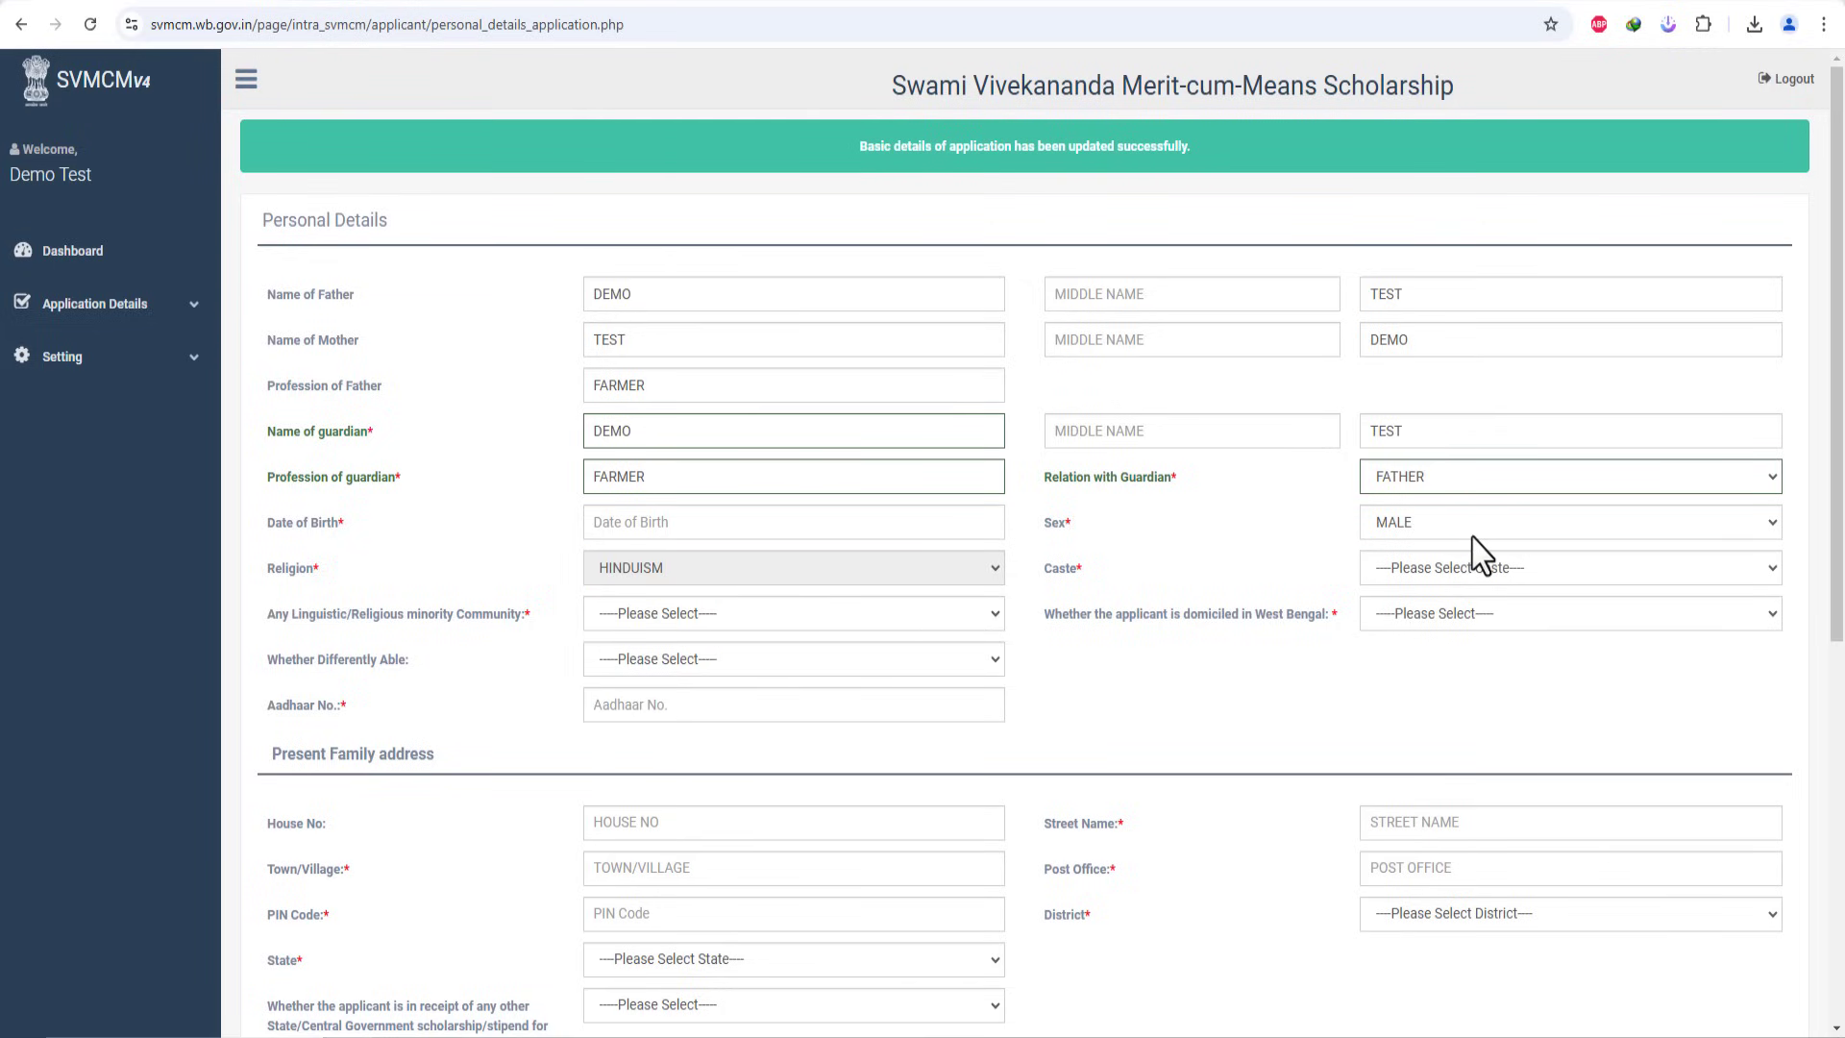
left_click(1393, 567)
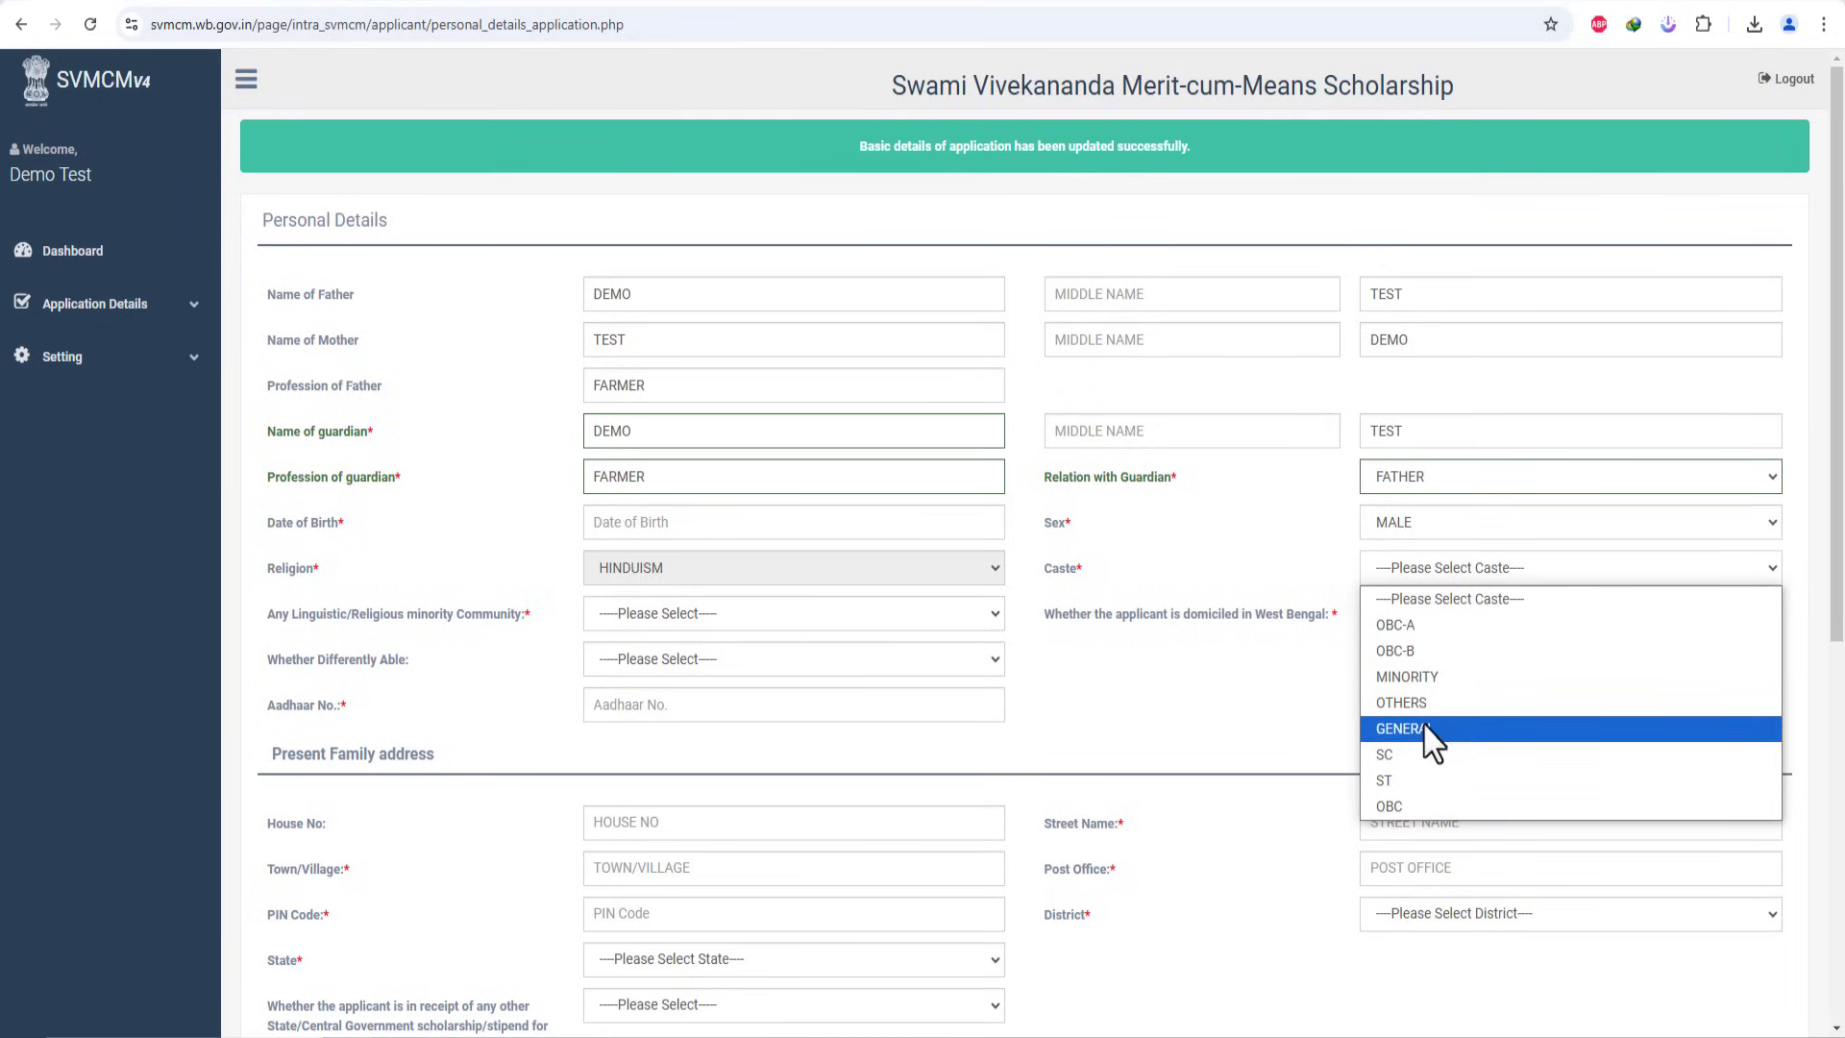
left_click(1428, 759)
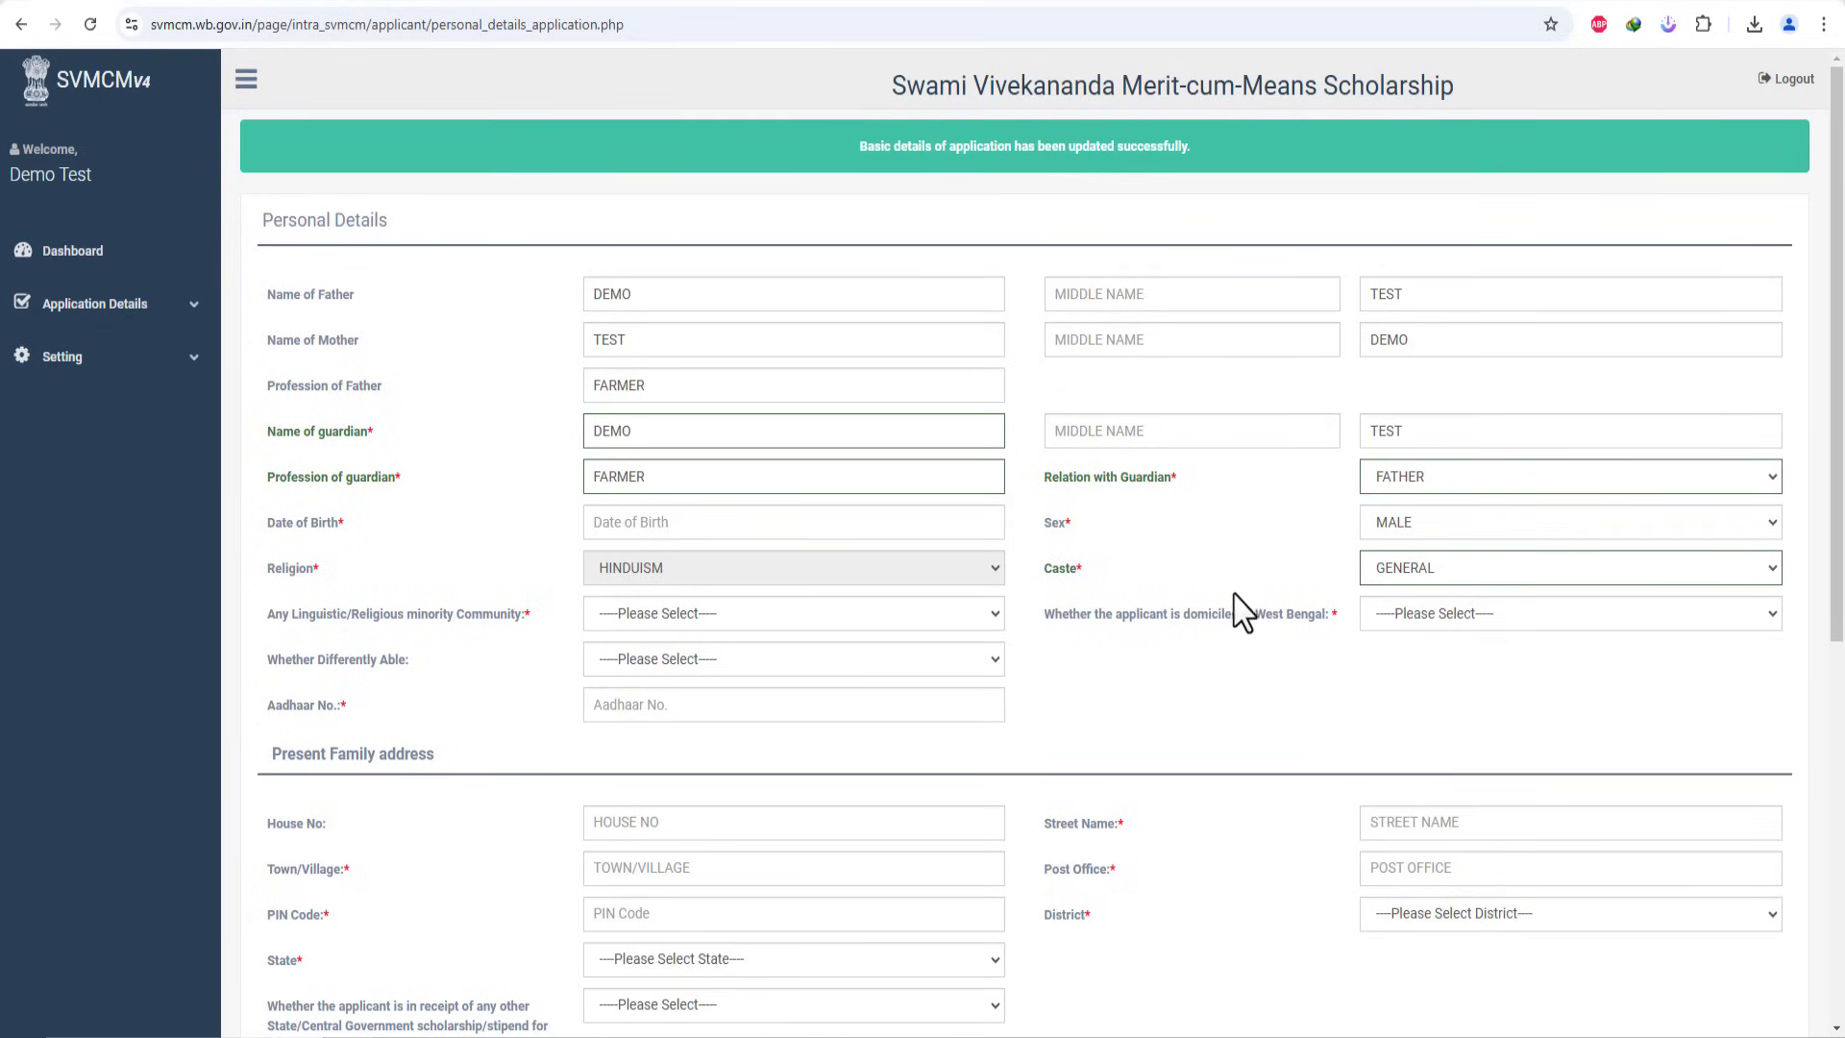
left_click(1426, 617)
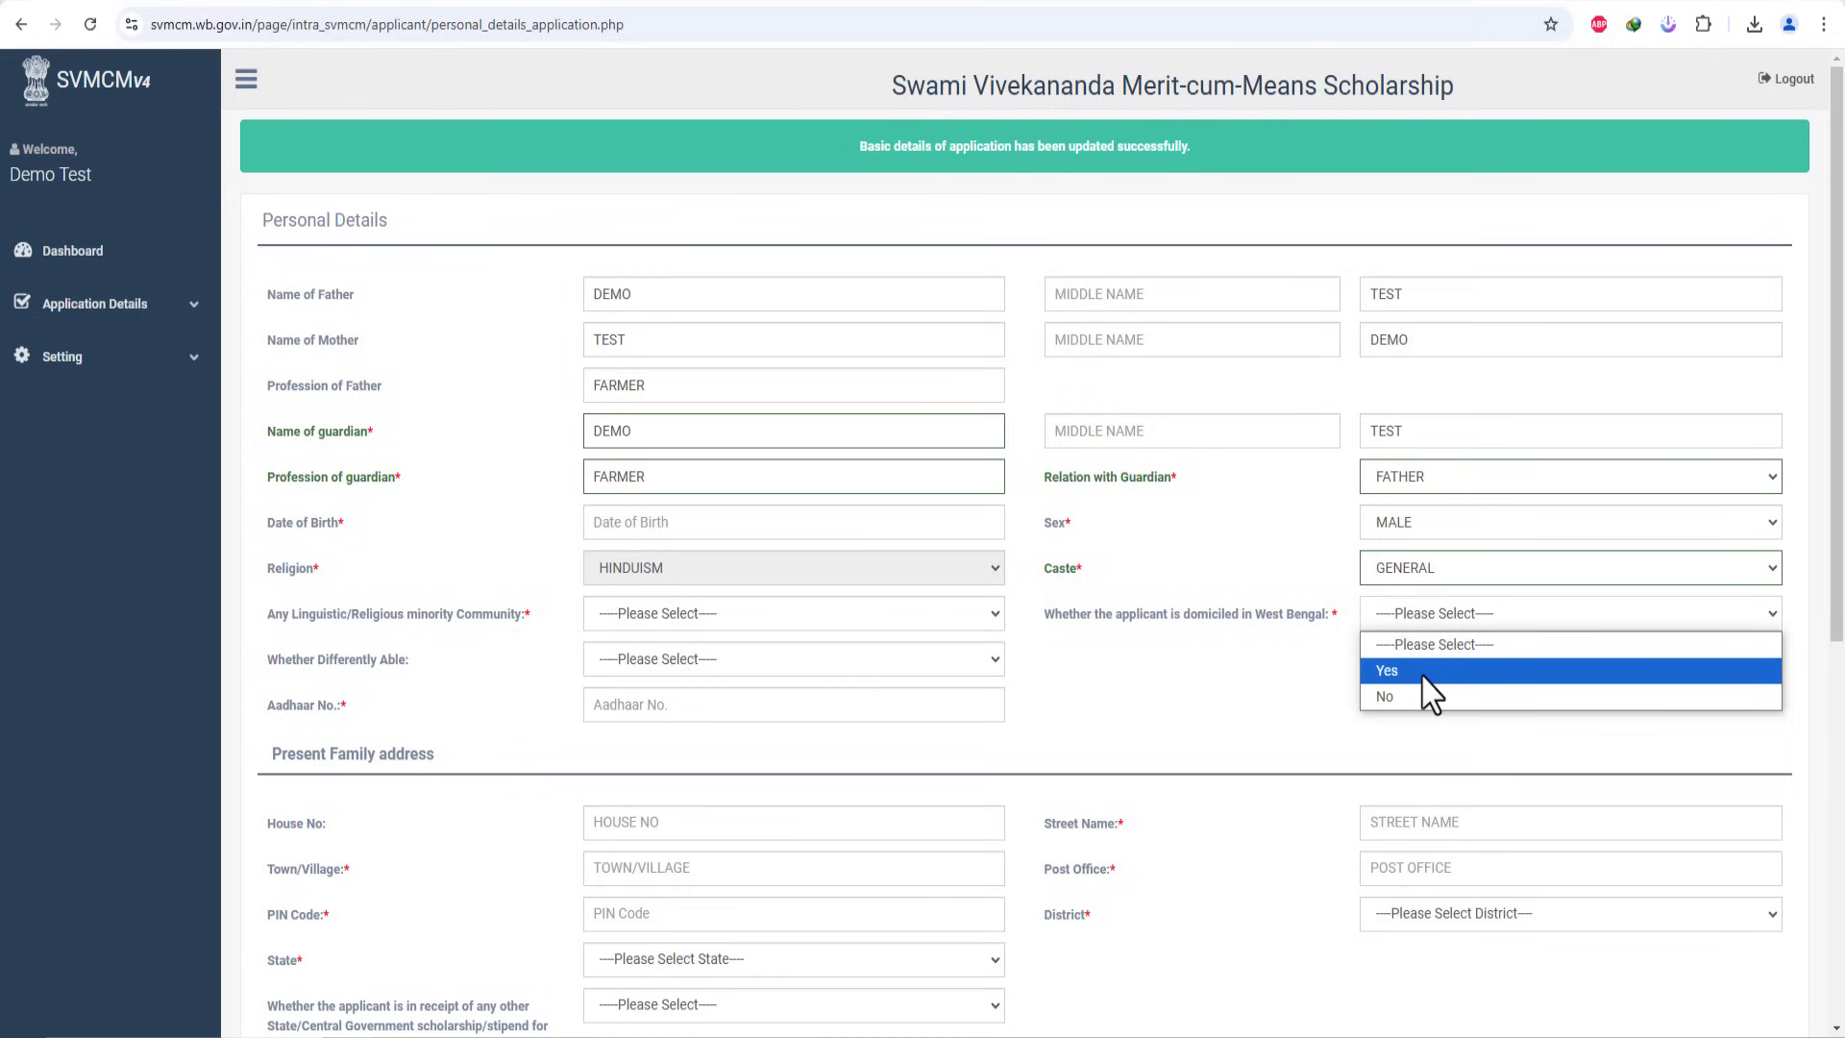
left_click(1423, 677)
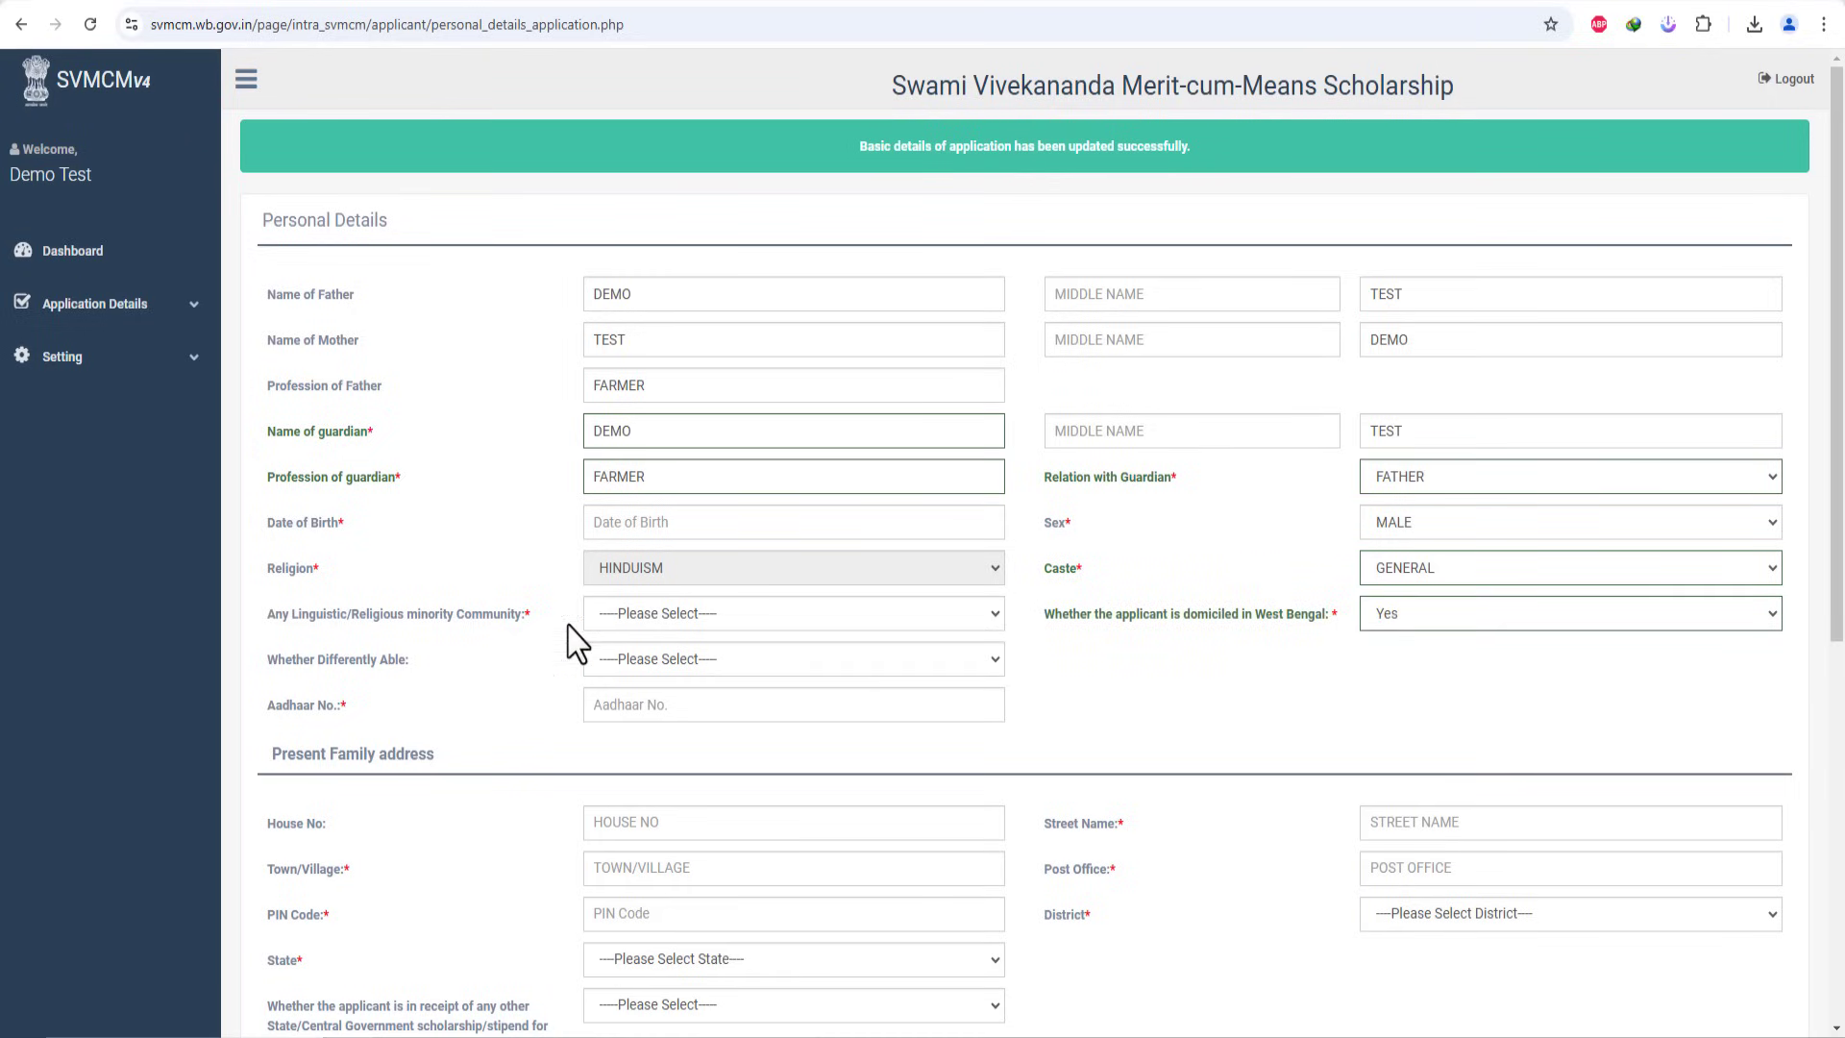
Step: Answer No for both minority community and differently able
left_click(654, 621)
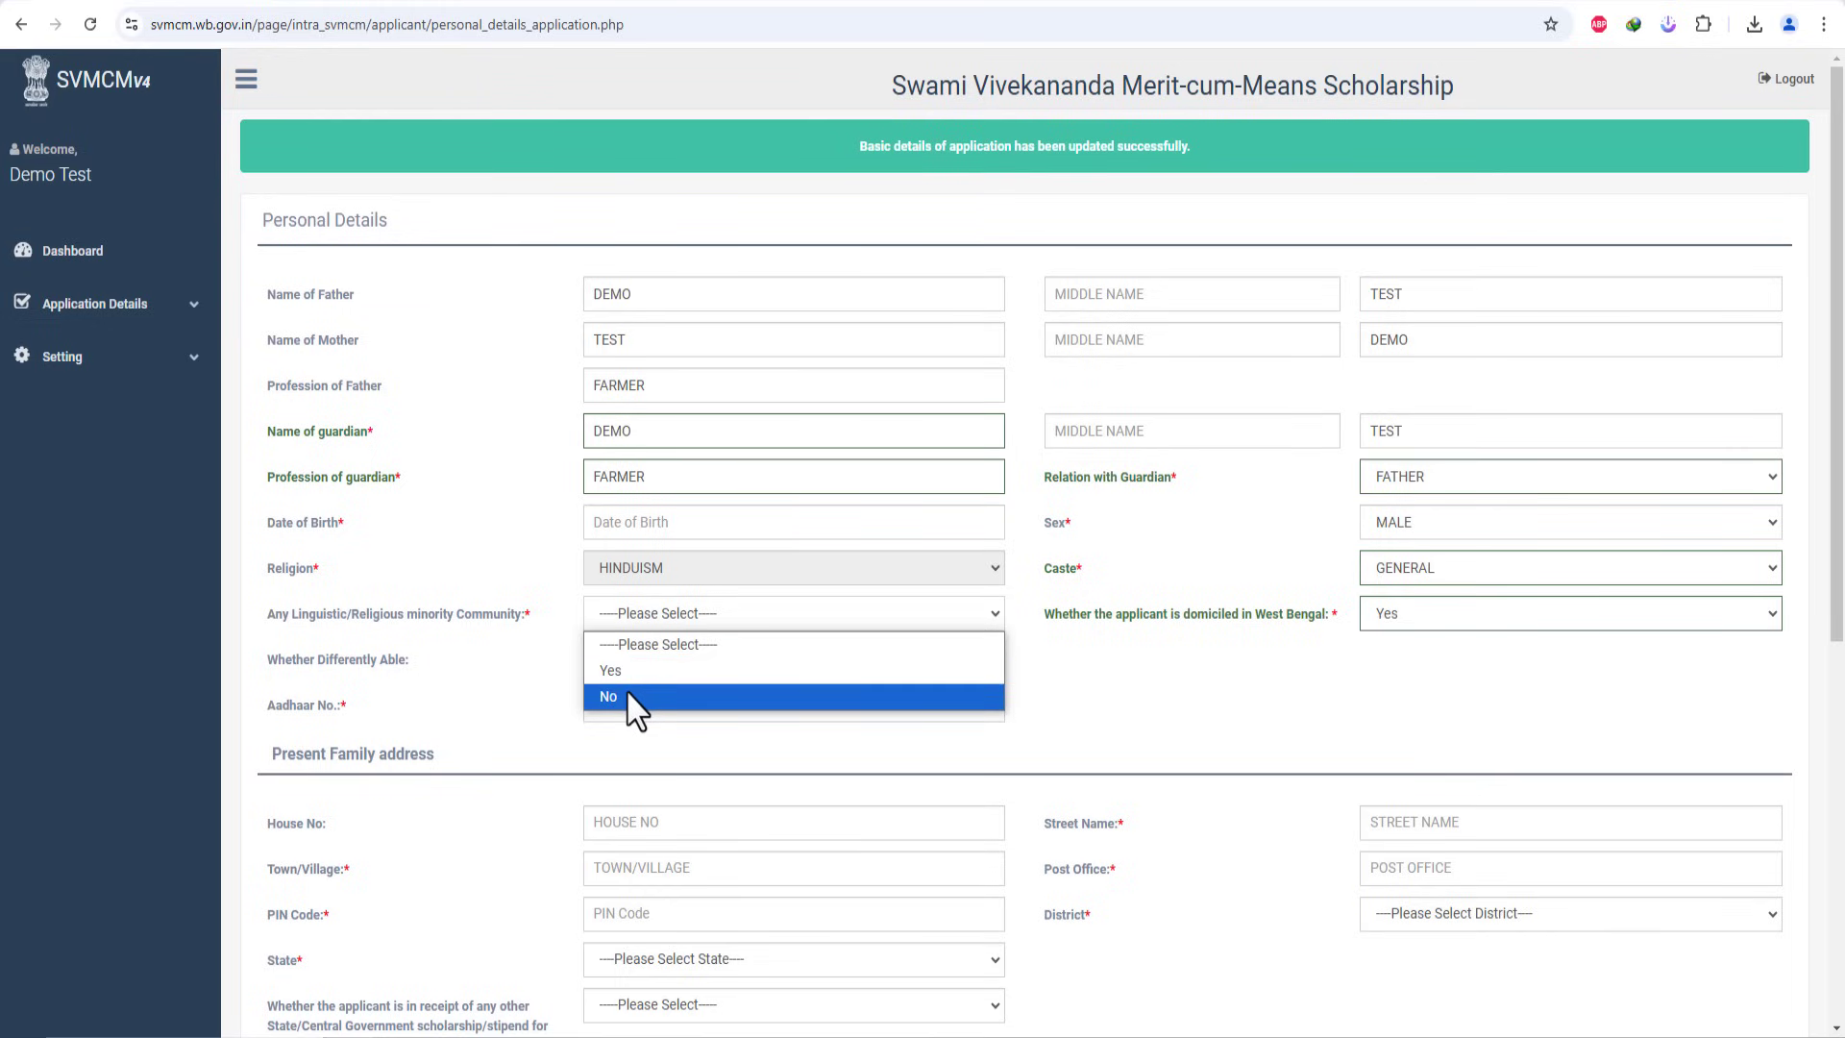
left_click(636, 703)
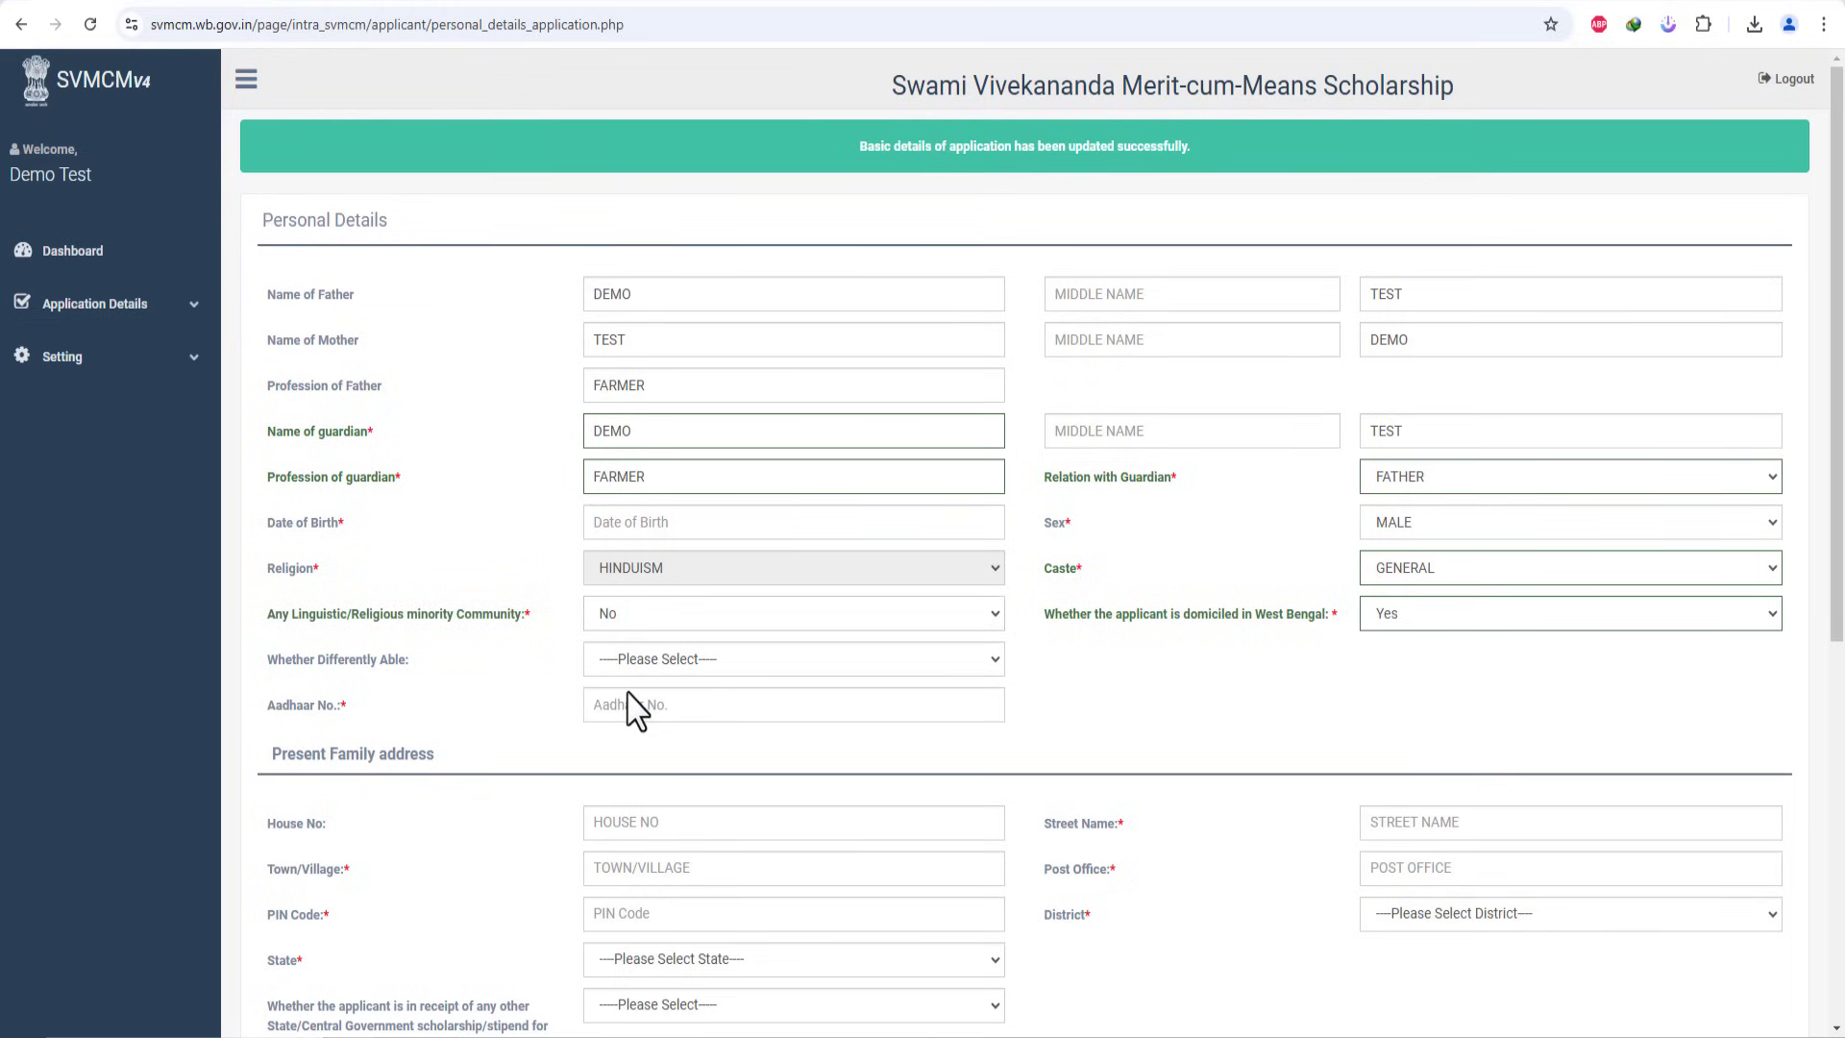
left_click(675, 663)
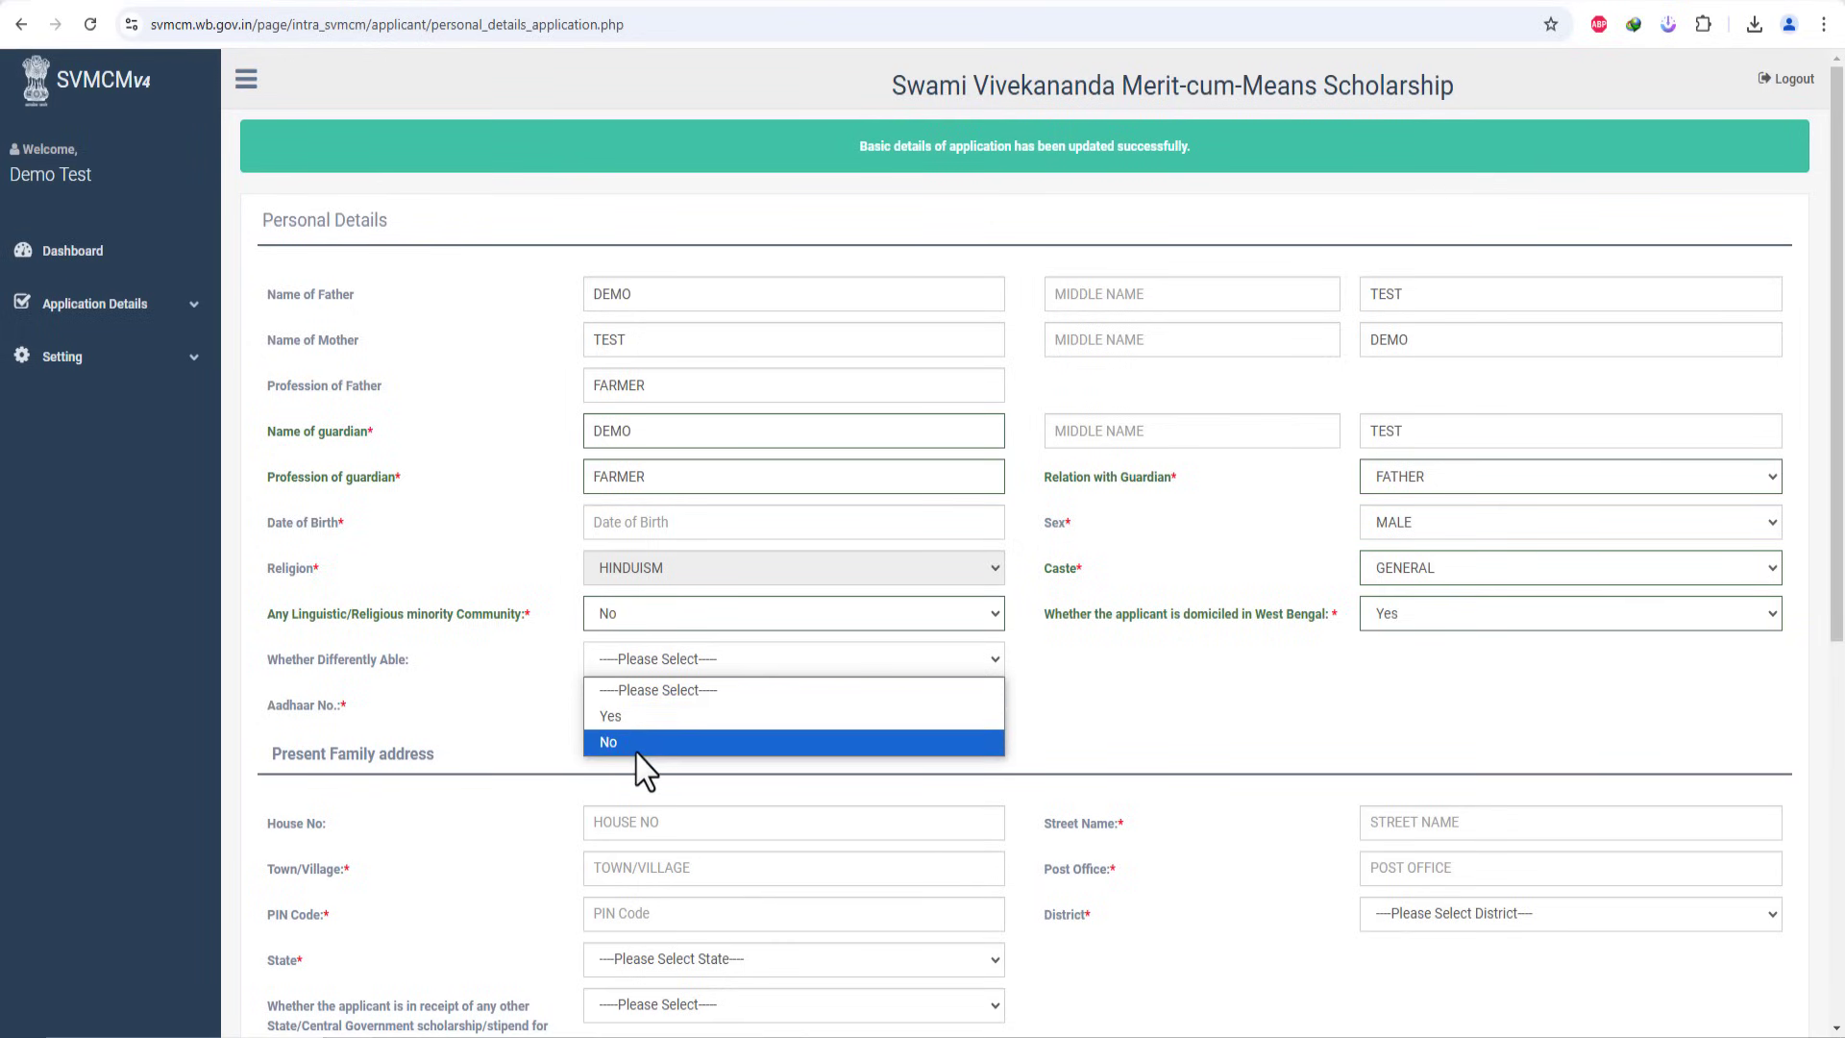
left_click(641, 758)
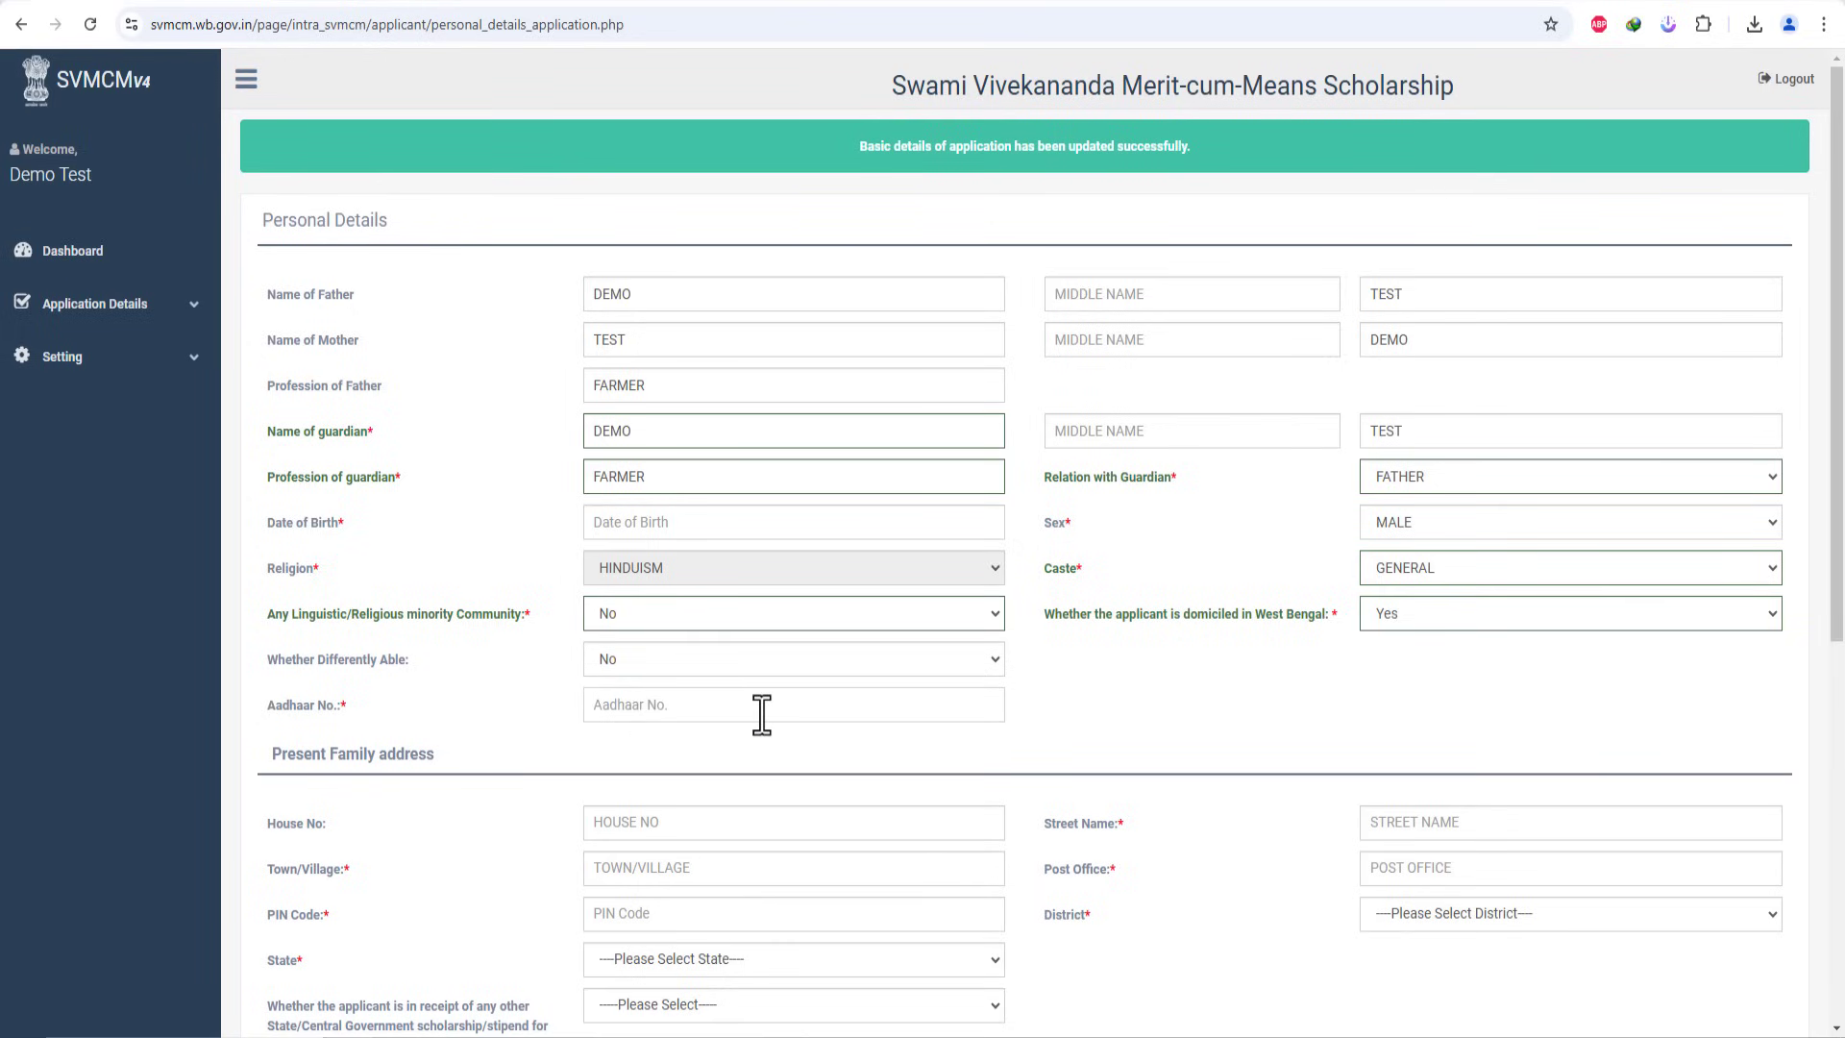
left_click_drag(1840, 567, 1840, 842)
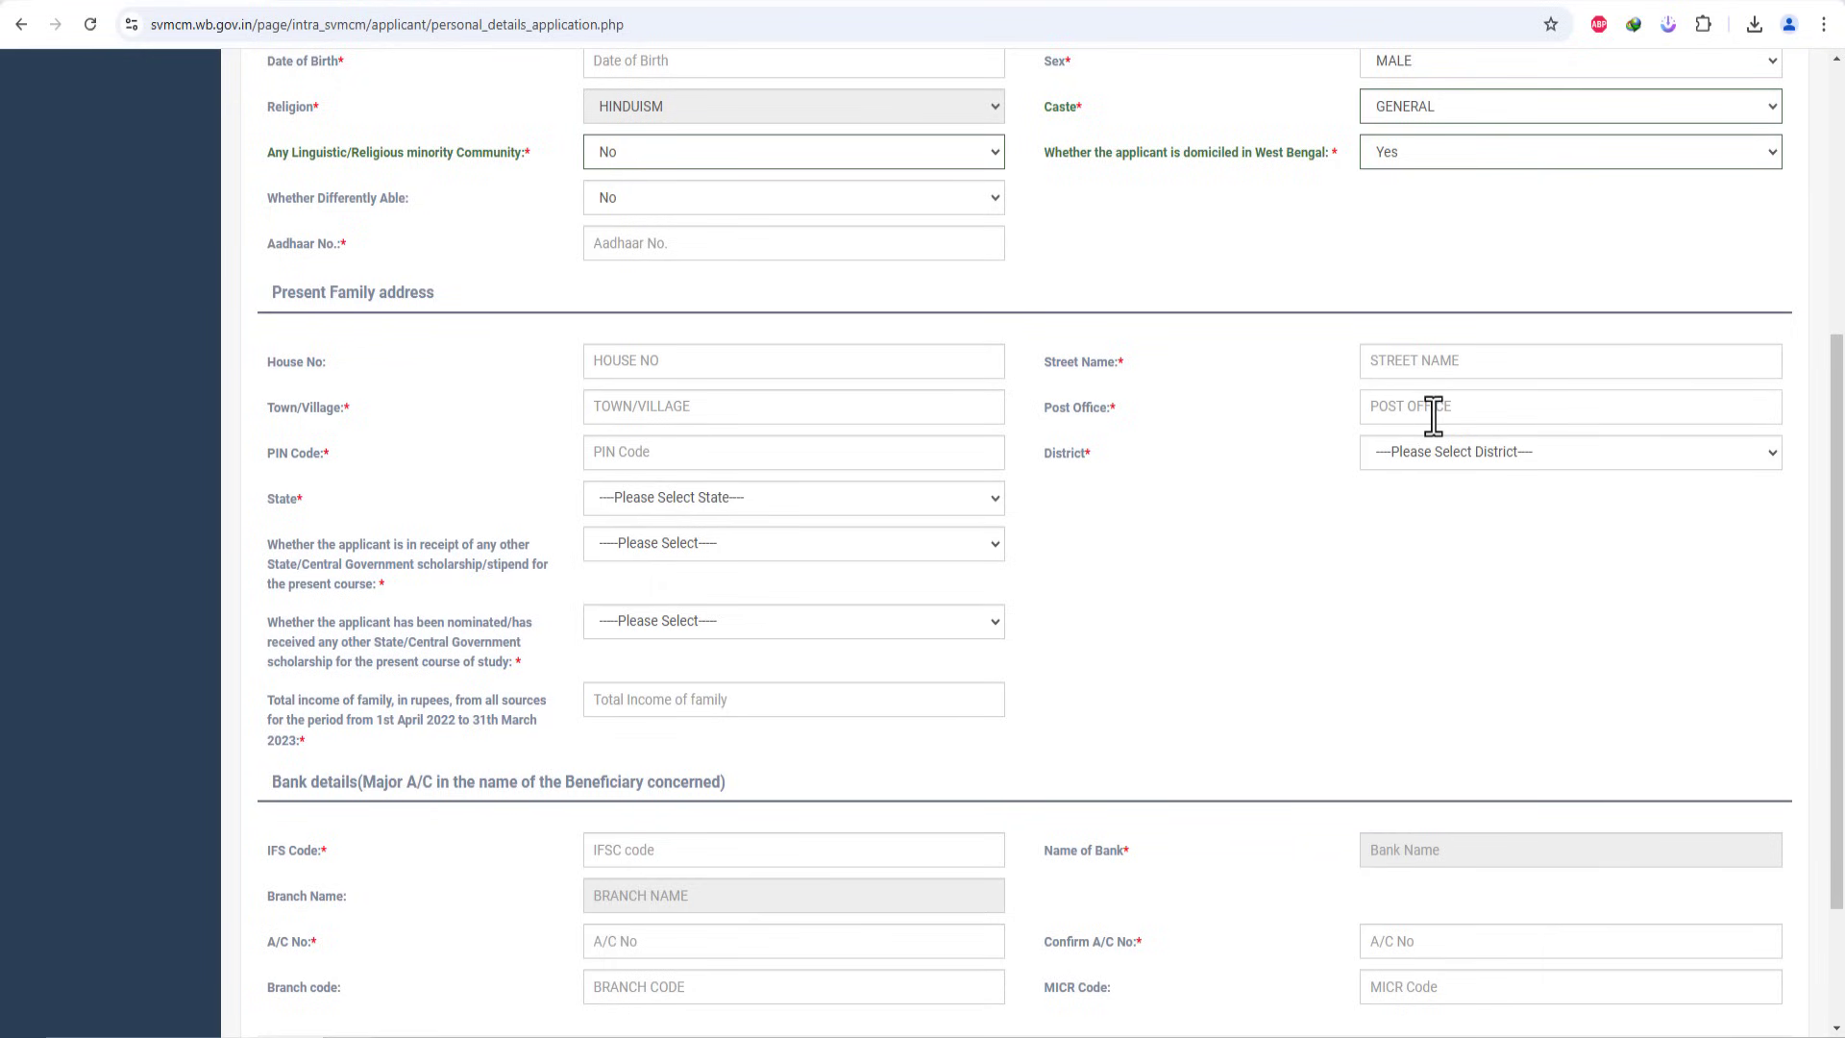
Step: Set the address district to NORTH 24 PARGANAS and state to WEST BENGAL
left_click(656, 444)
left_click(1575, 455)
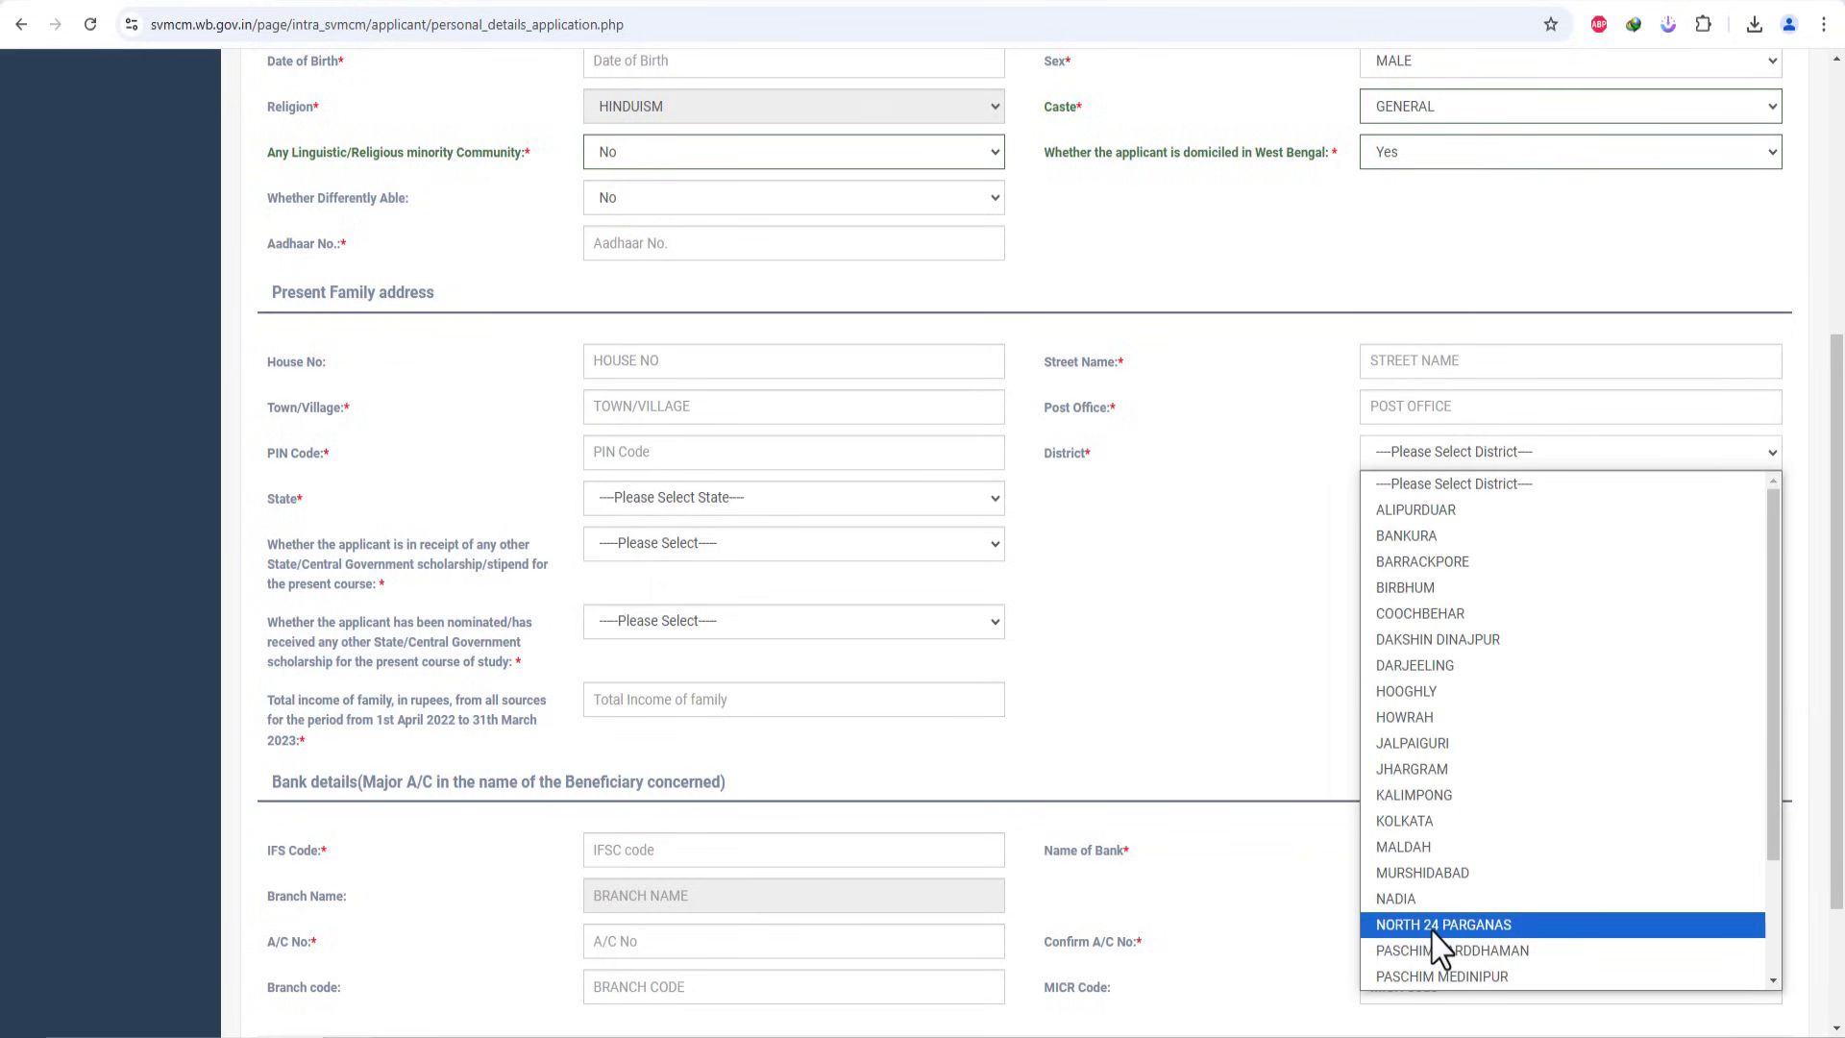
left_click(1383, 924)
left_click(729, 497)
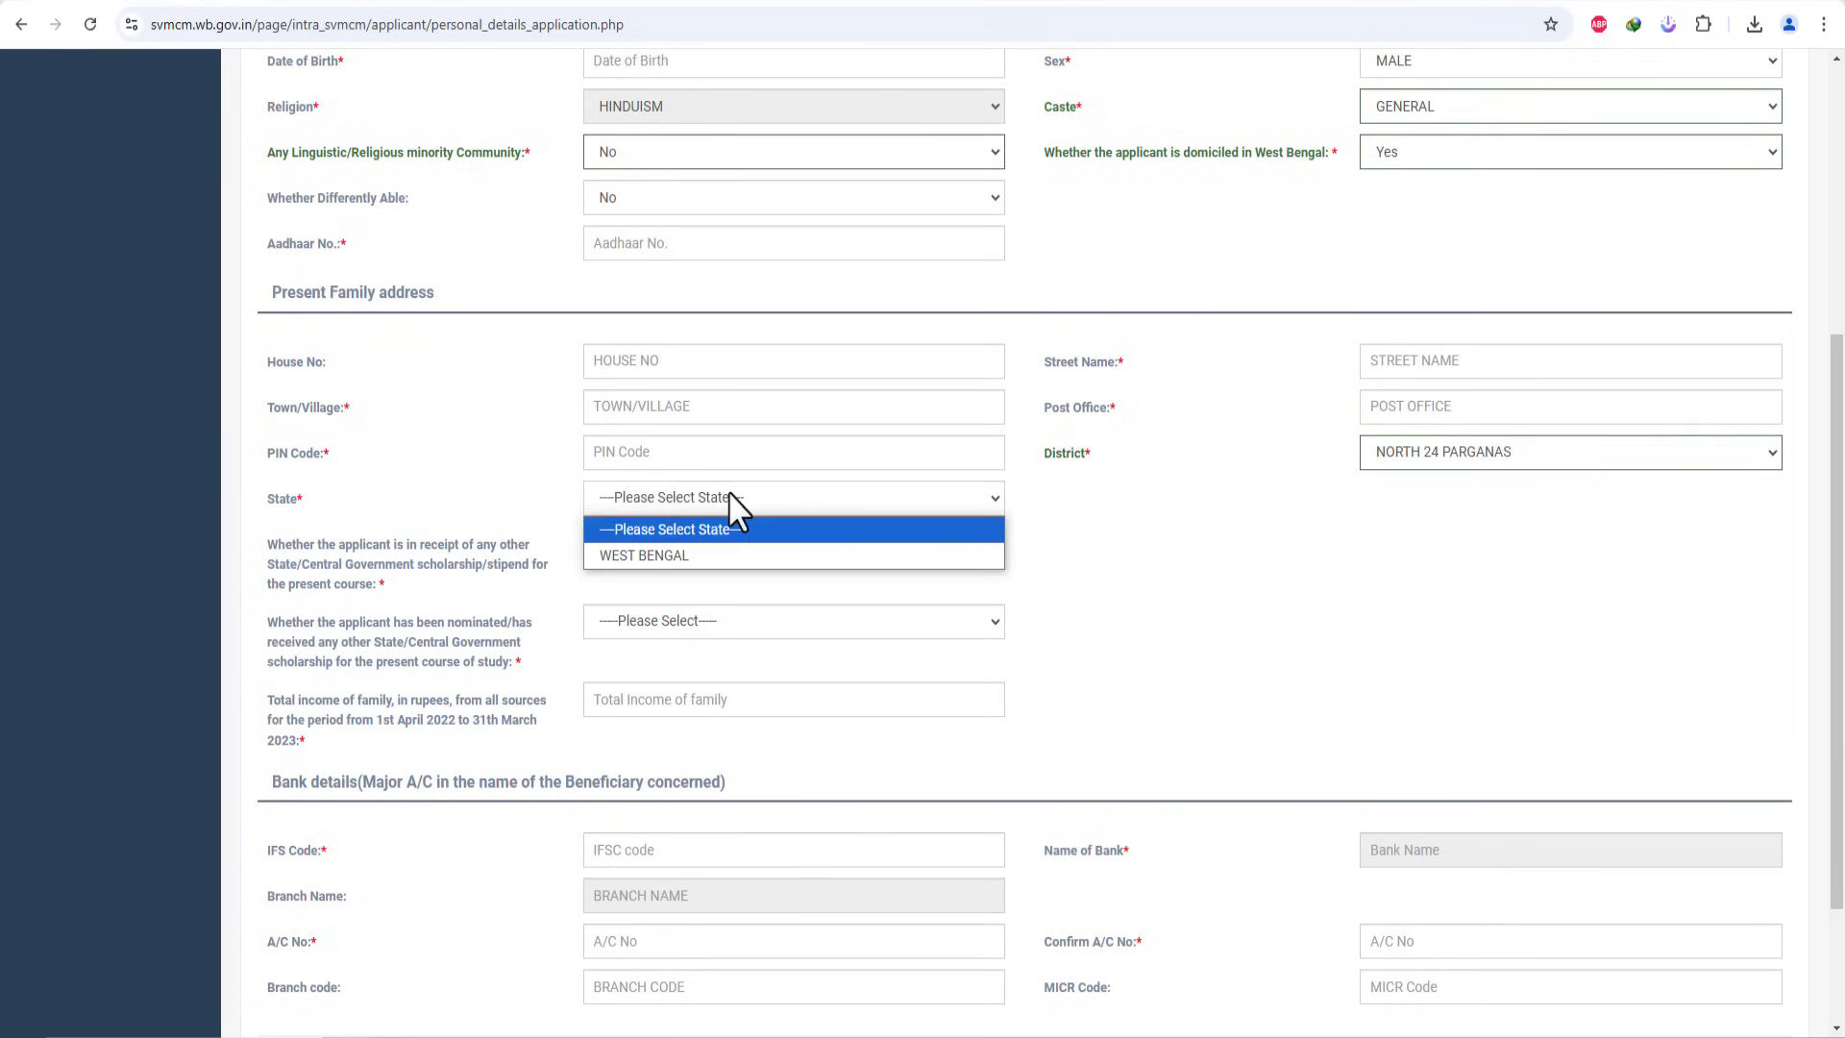
left_click(742, 556)
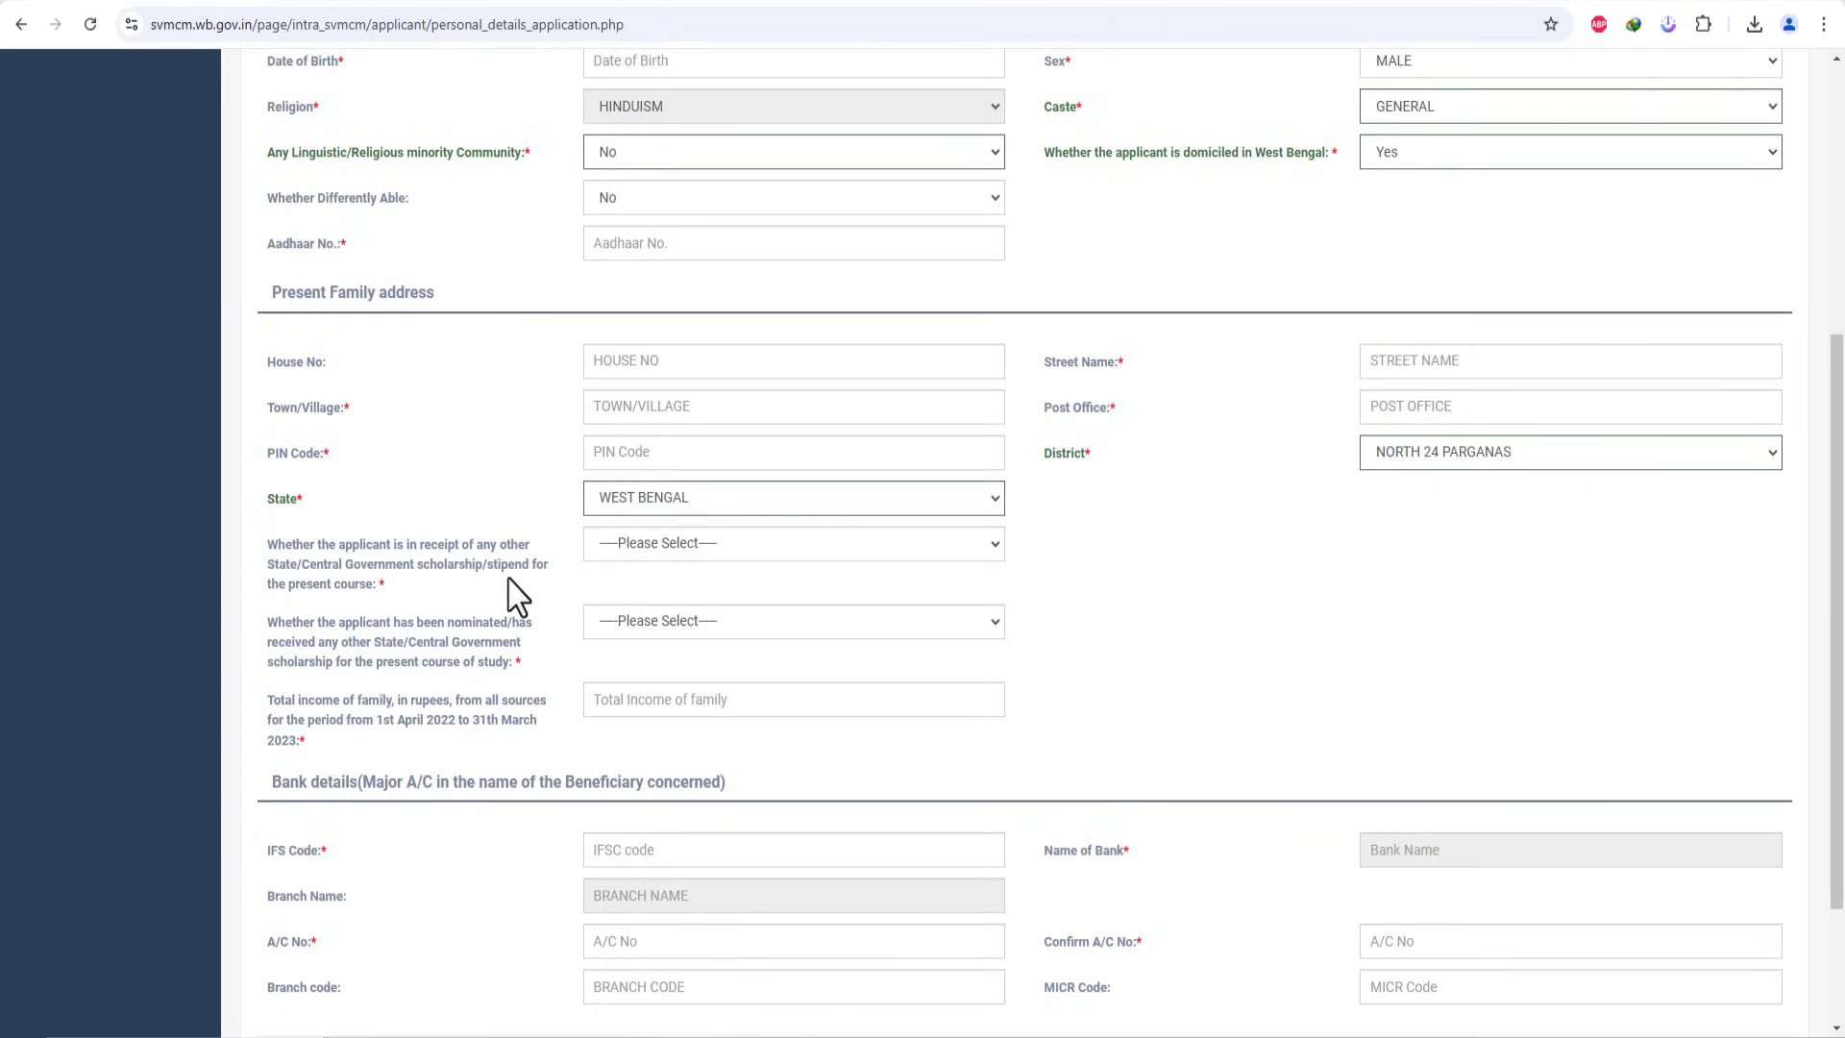
Step: Answer No to receiving another scholarship after dismissing the not-eligible warning
left_click(678, 548)
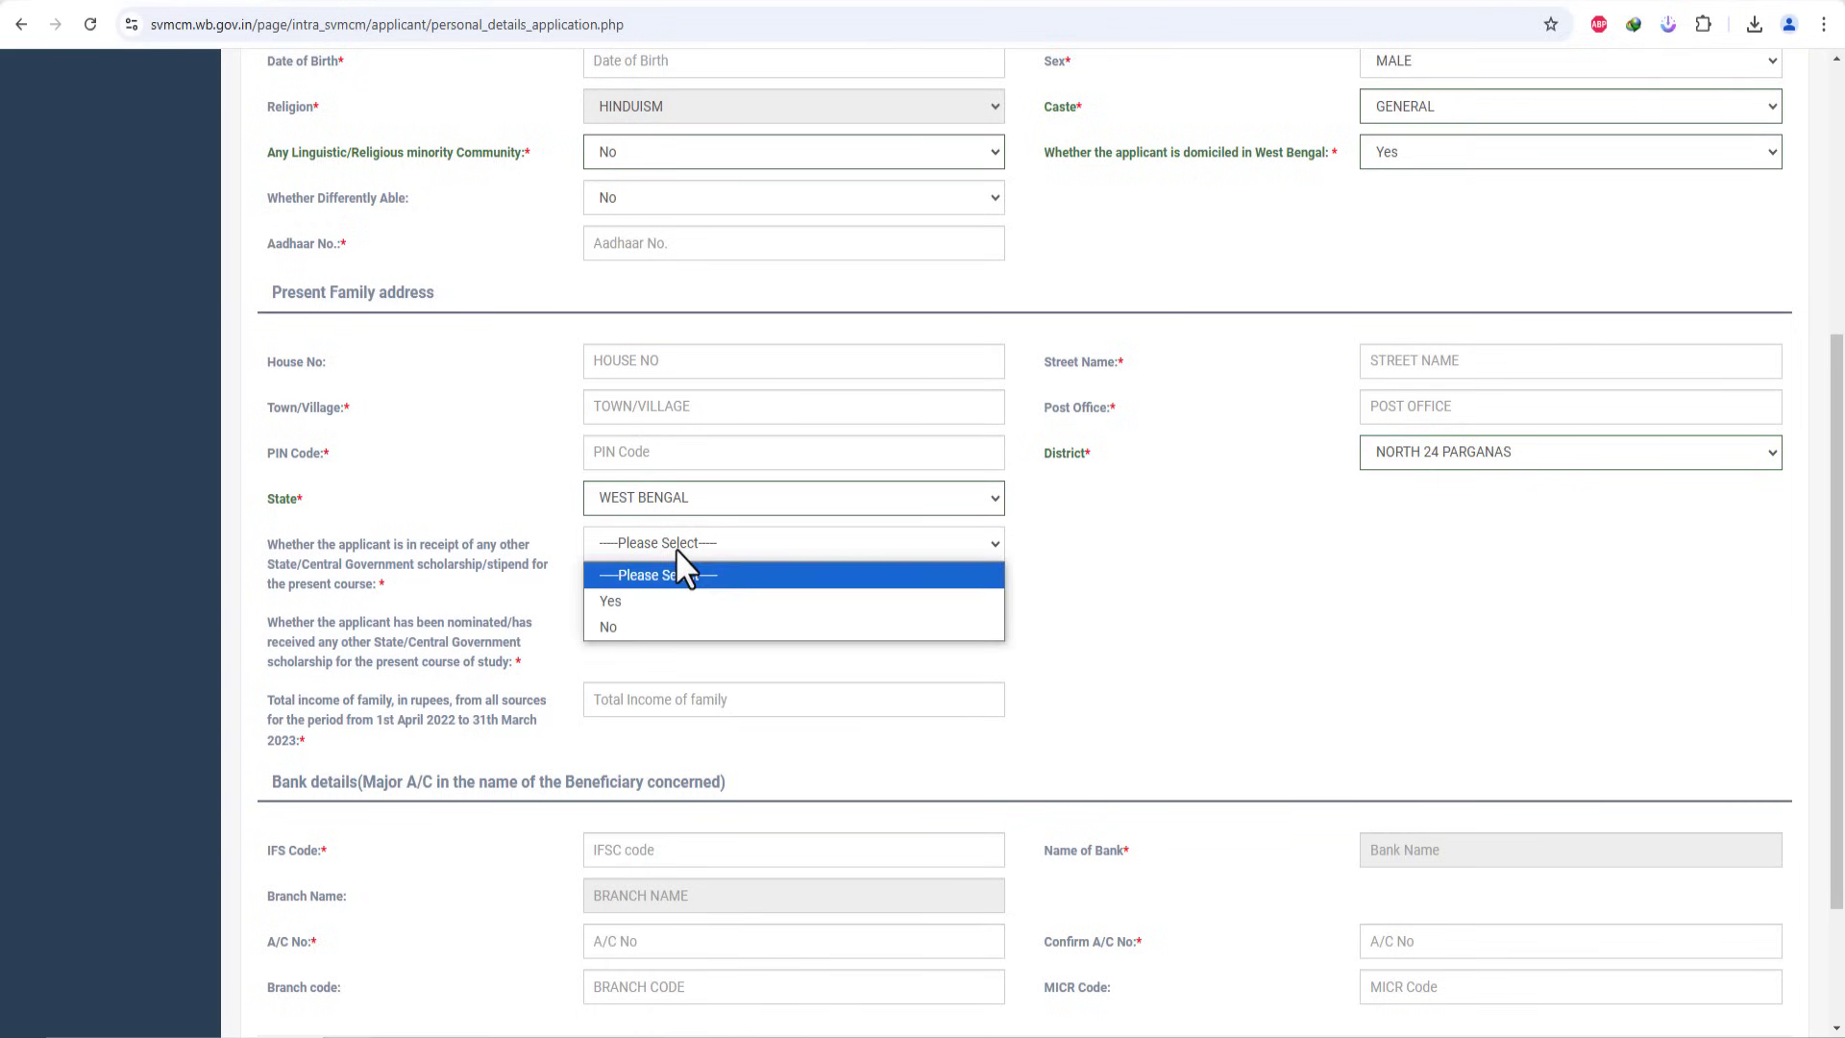
left_click(637, 603)
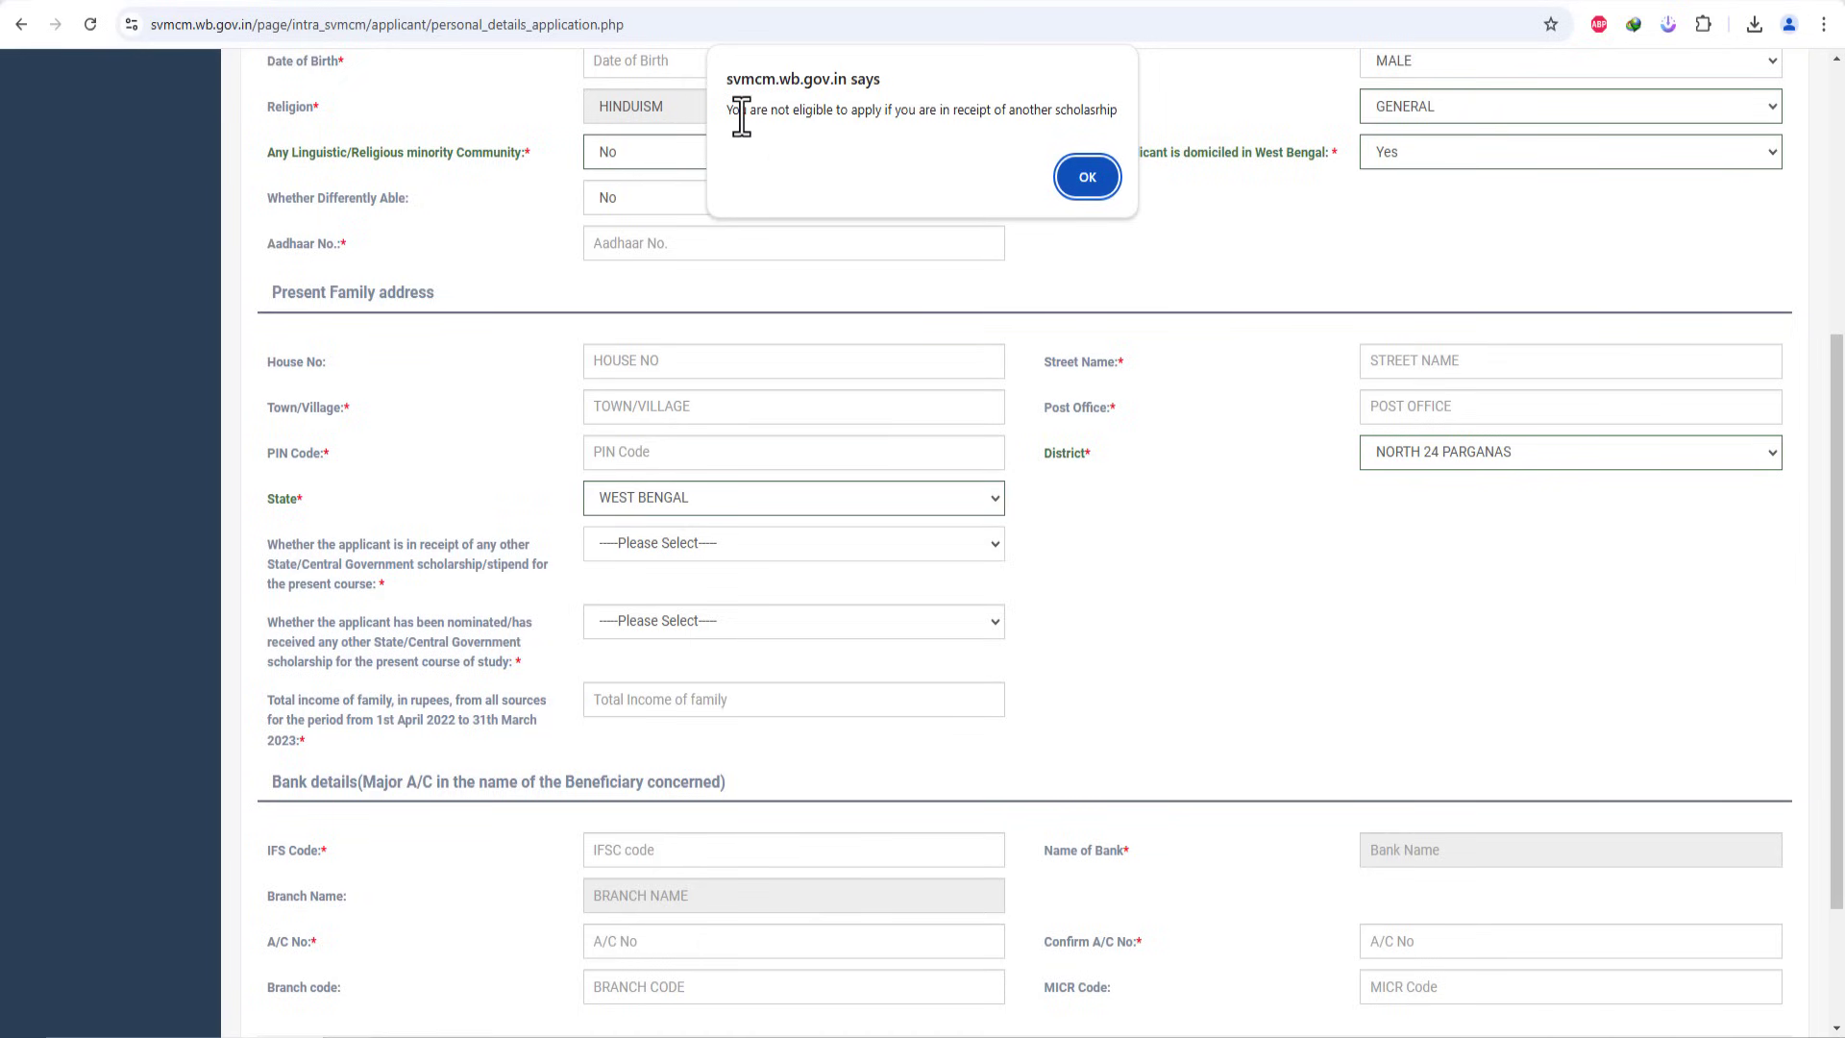
left_click_drag(728, 112, 1083, 111)
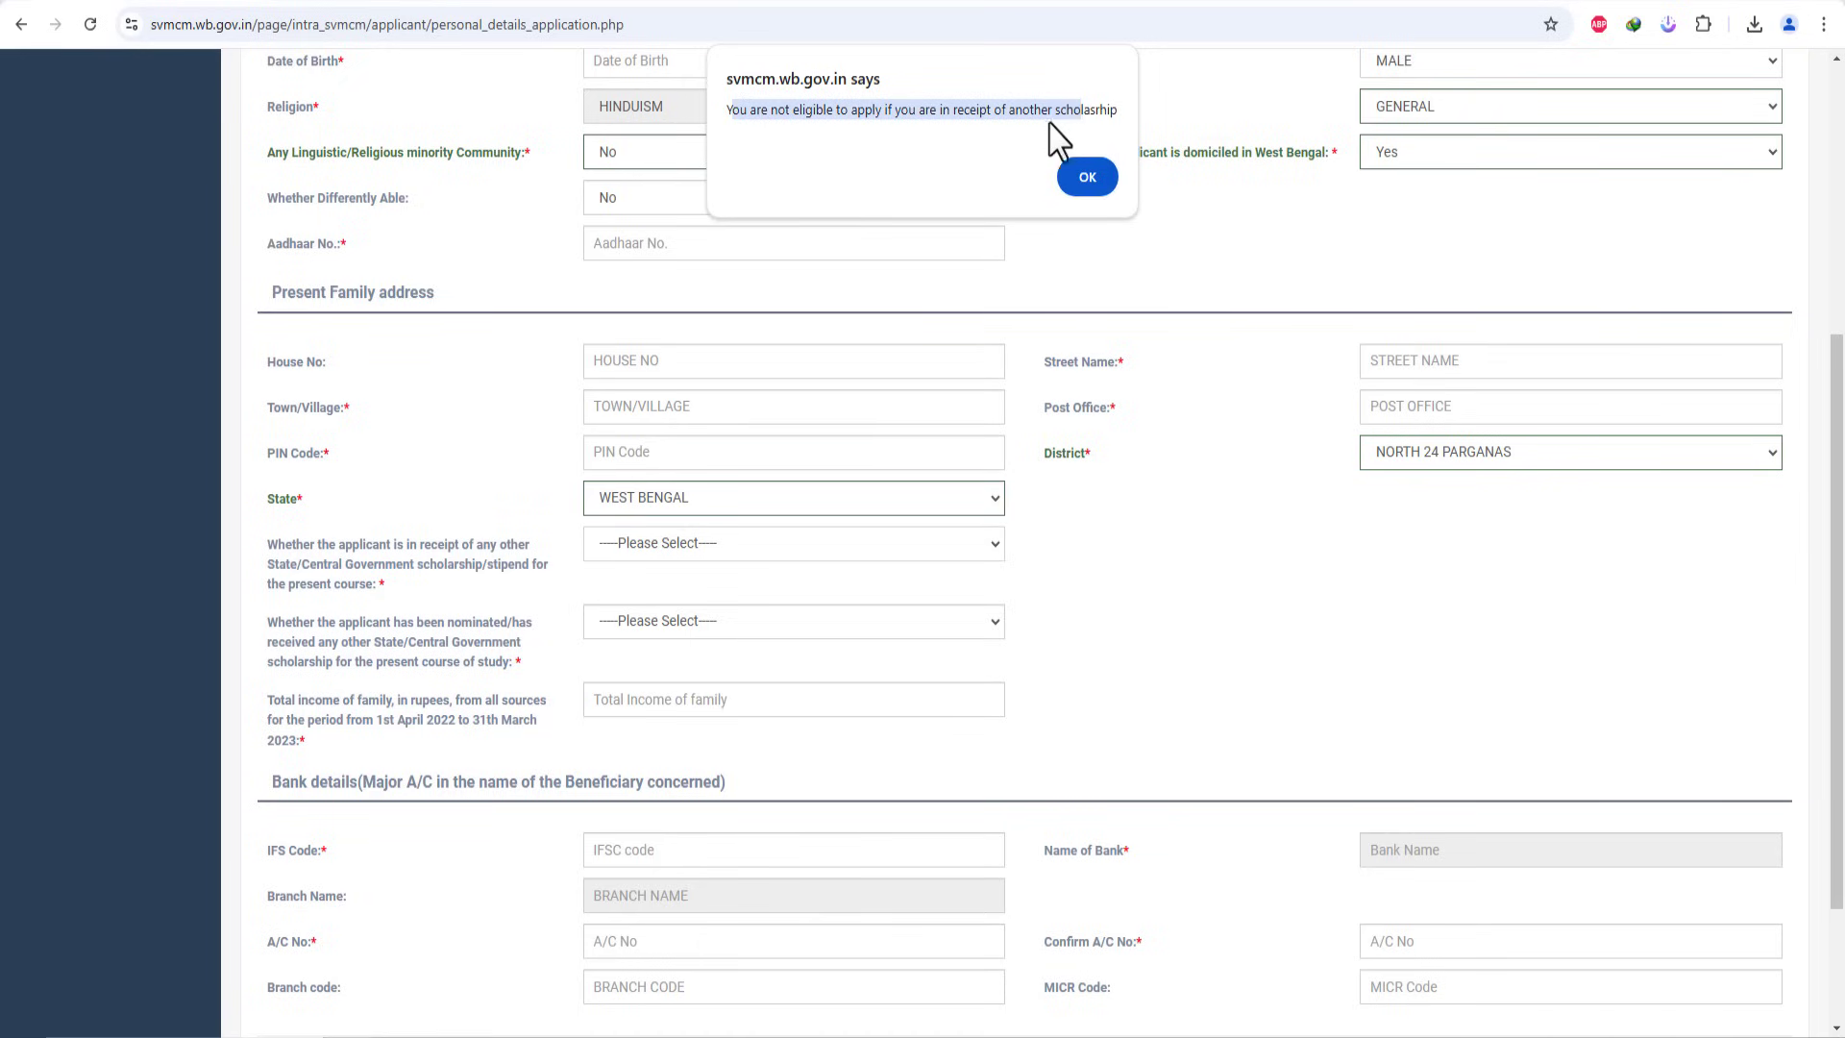
left_click(1089, 180)
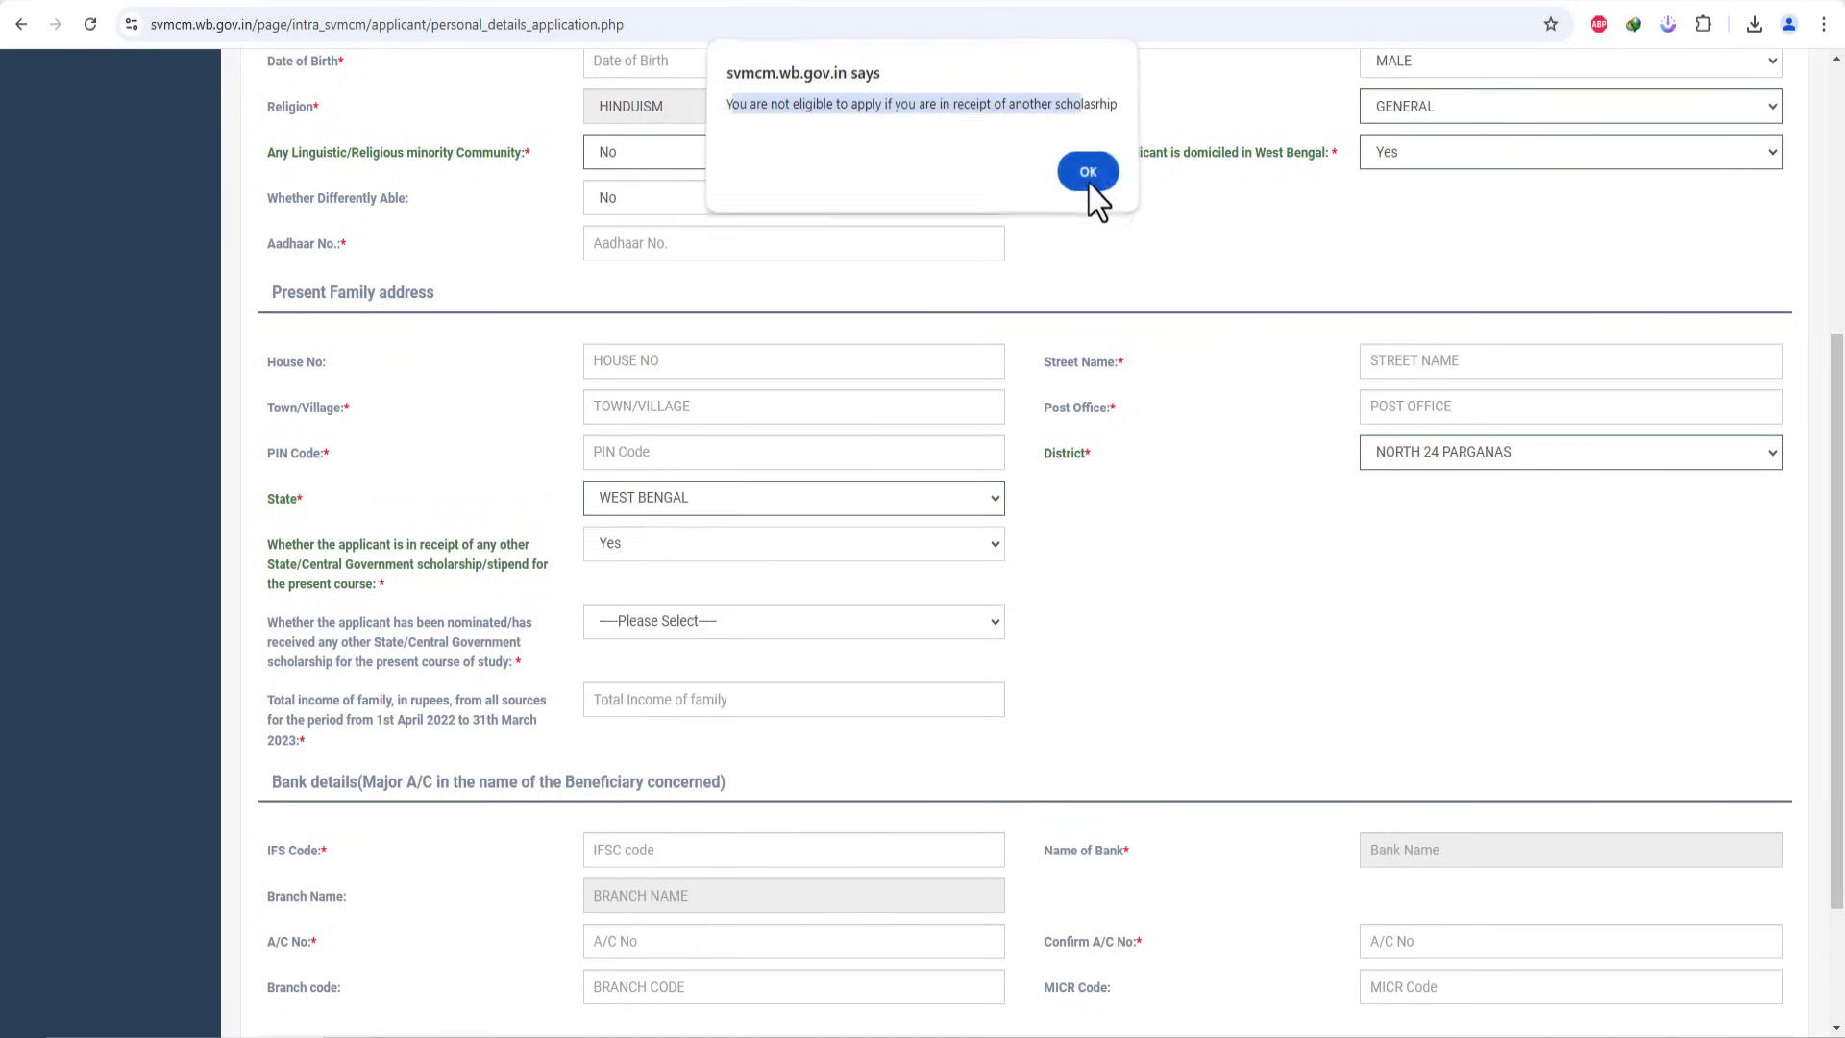
left_click(634, 558)
left_click(620, 625)
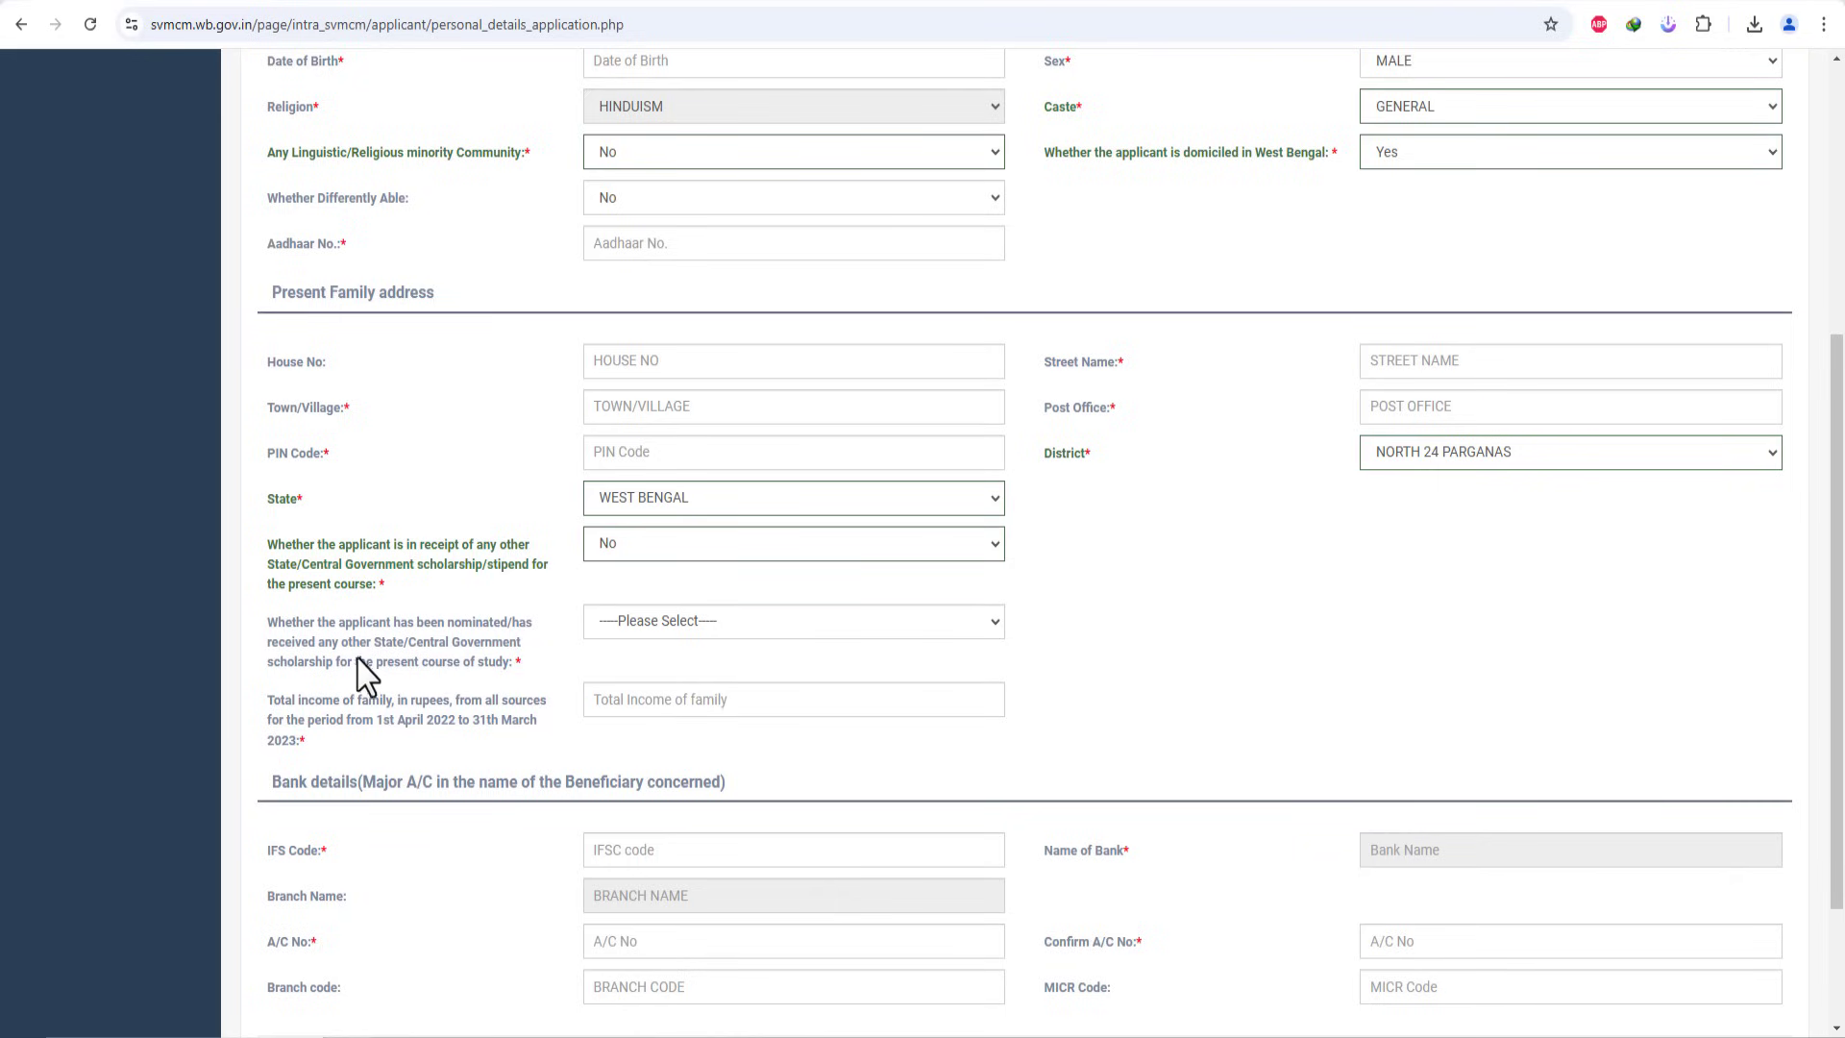
Step: Answer No to the nominated-scholarship question
left_click(609, 624)
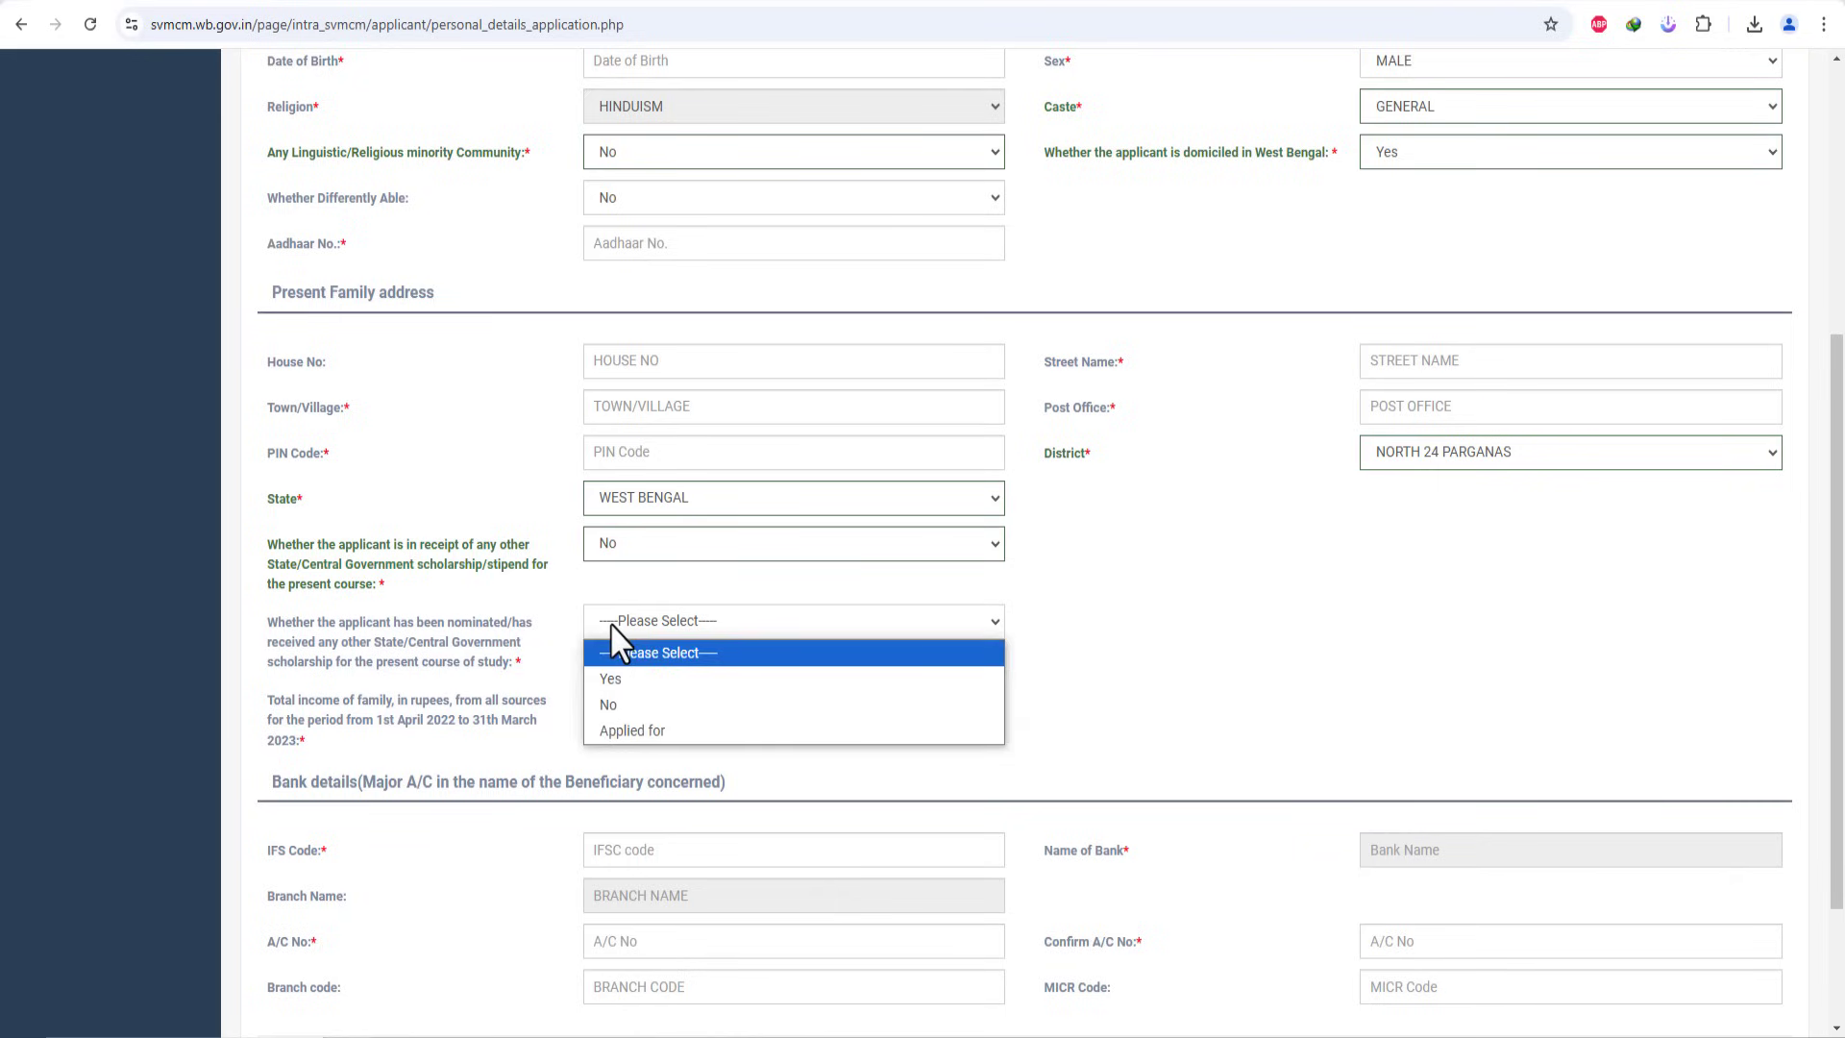
left_click(630, 706)
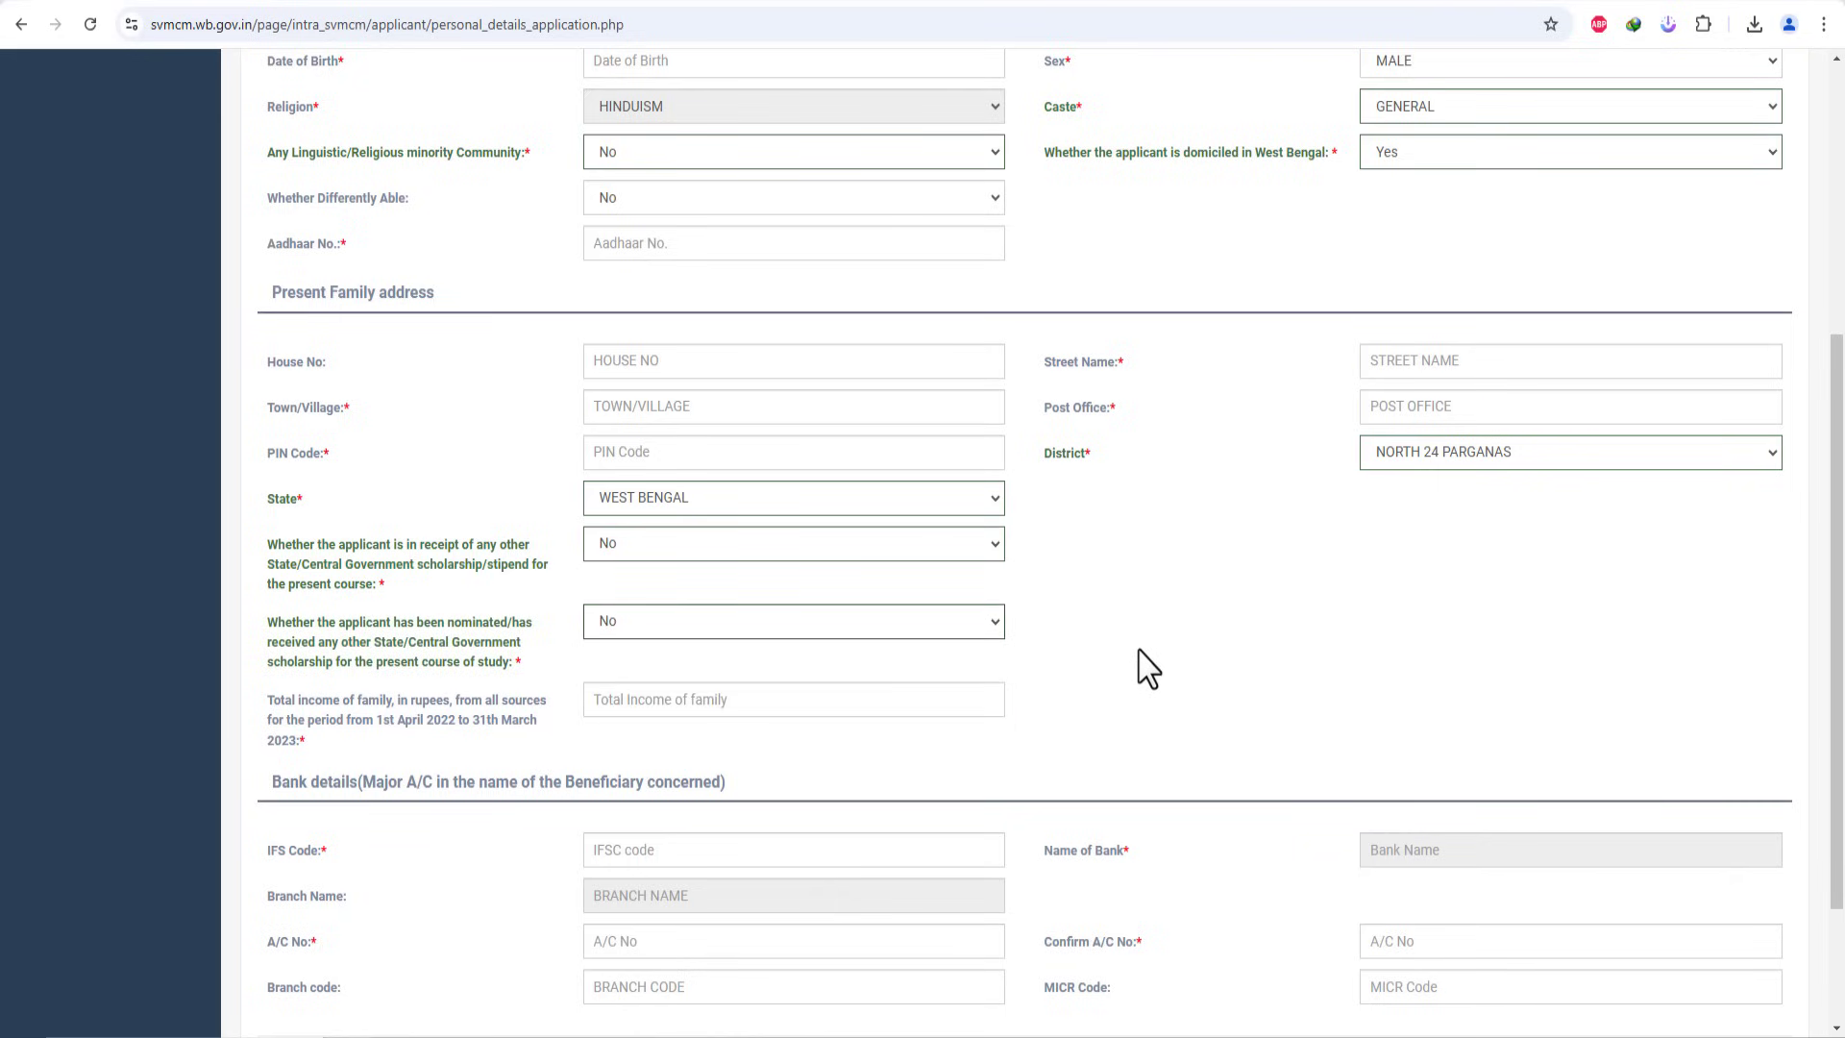
left_click(641, 624)
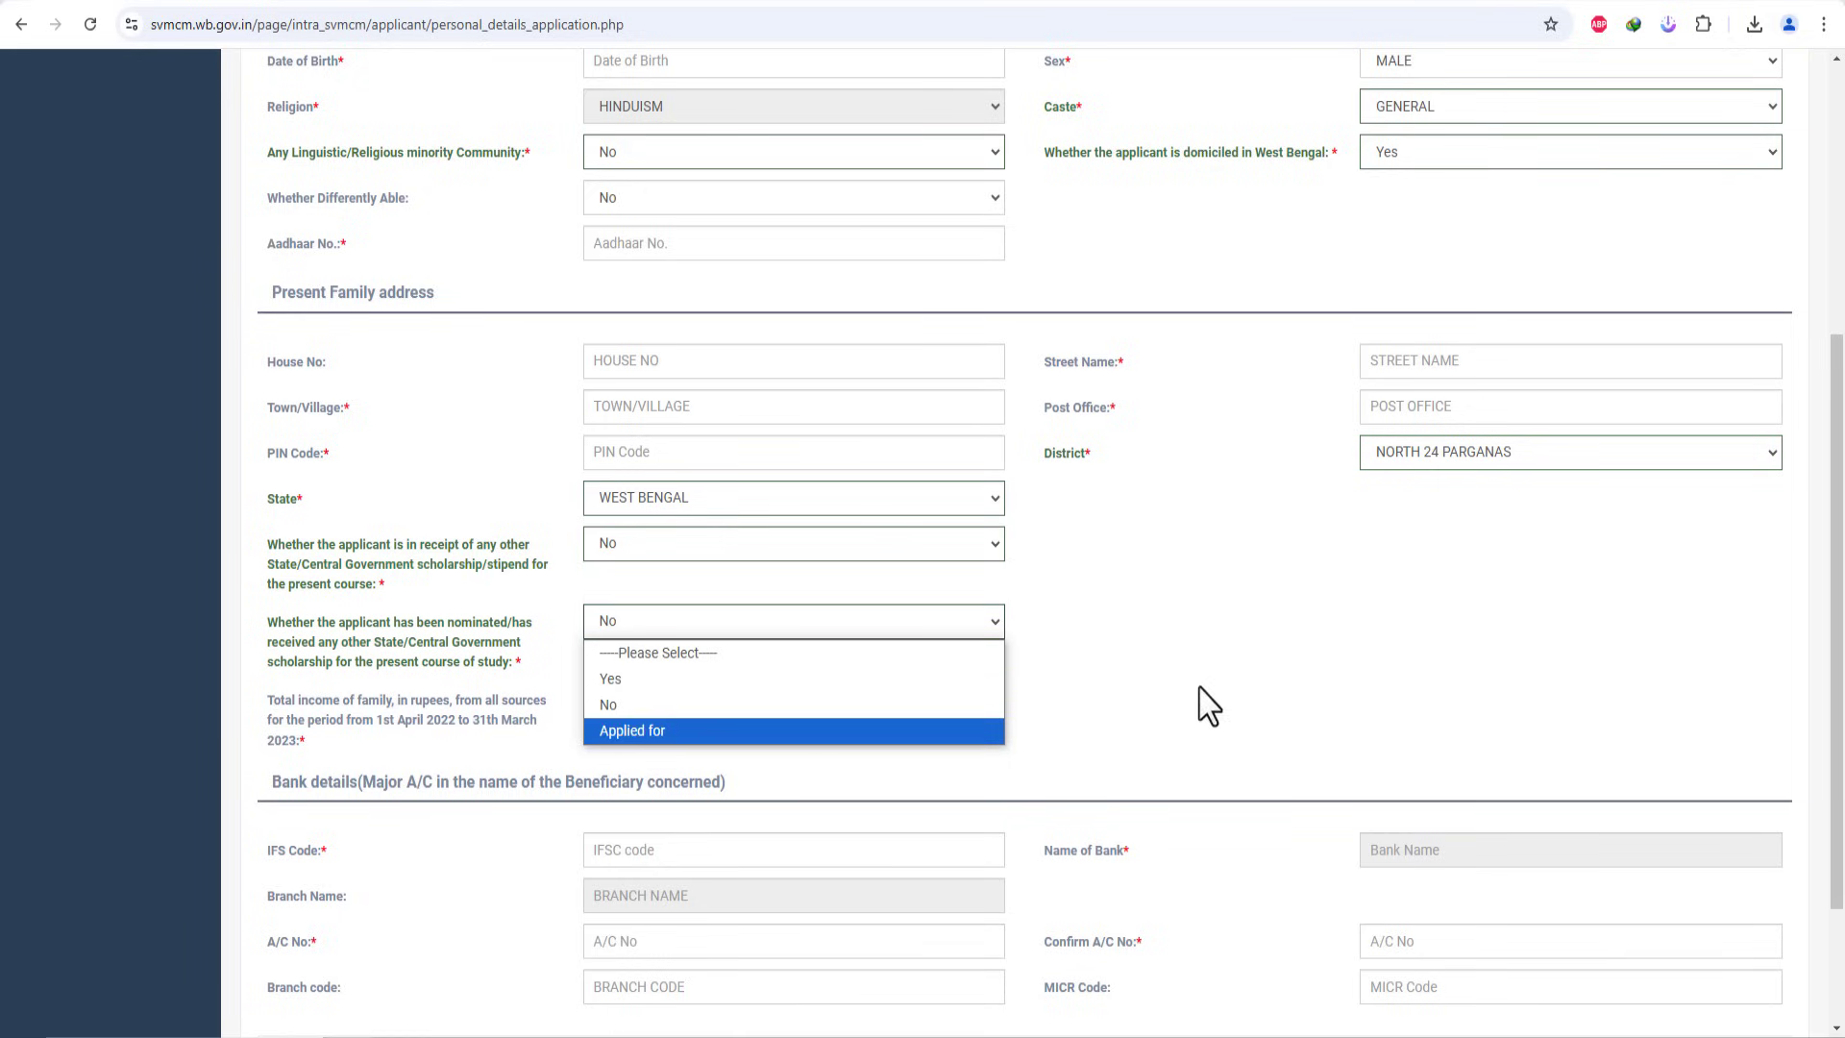
left_click(1264, 625)
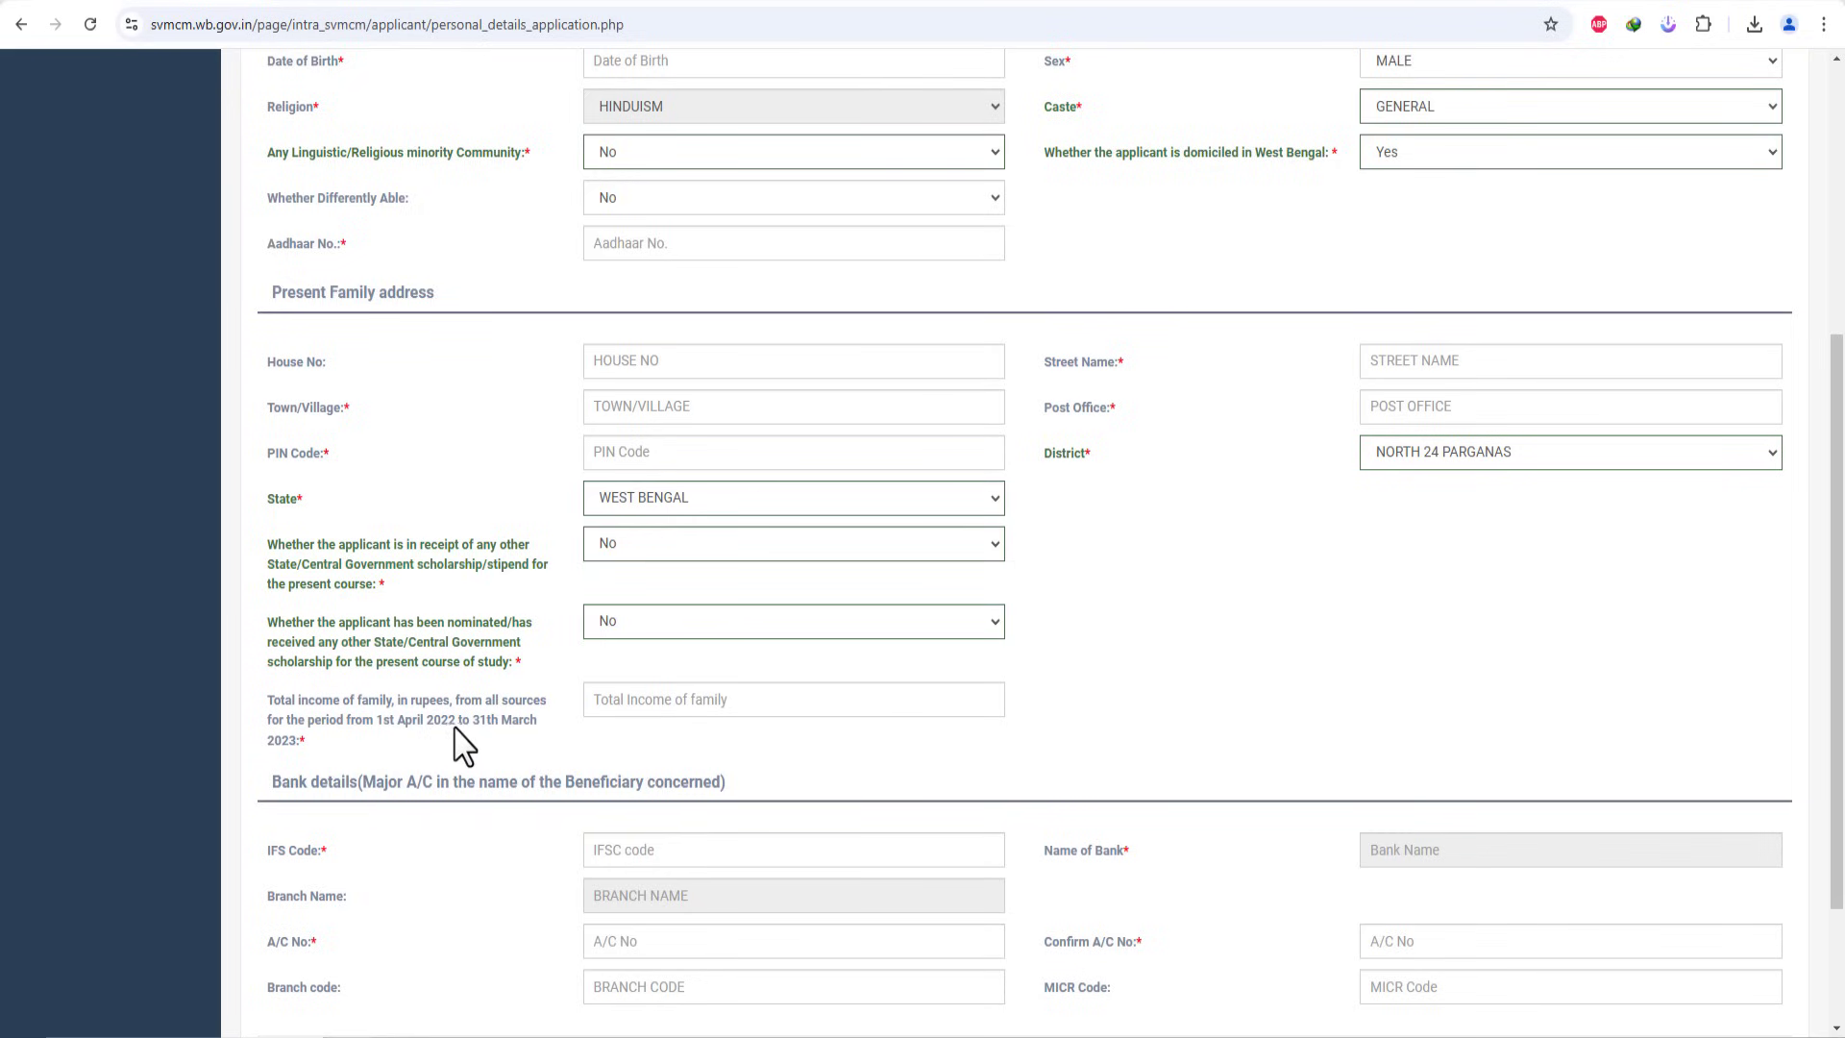
Step: Enter 200000 as total family income and fill in the bank branch code and account details
left_click(988, 716)
type("200000")
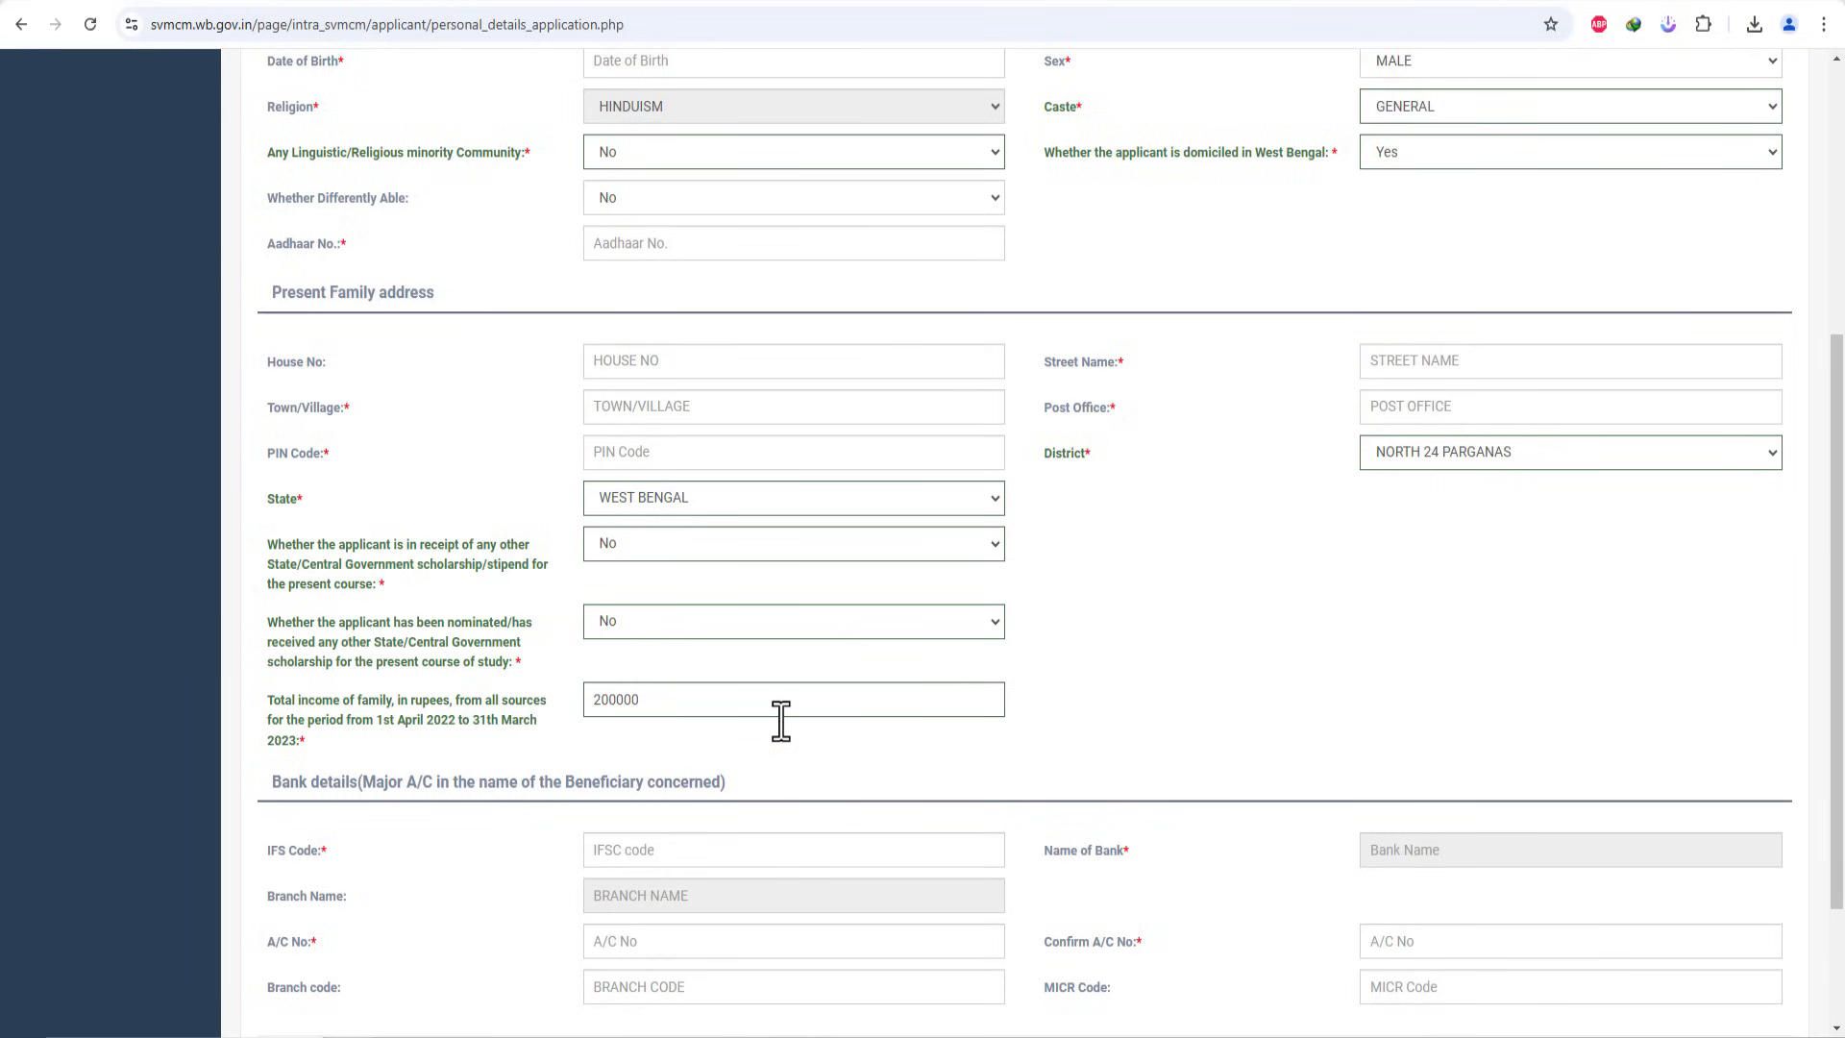
scroll(780, 721, "down", 2)
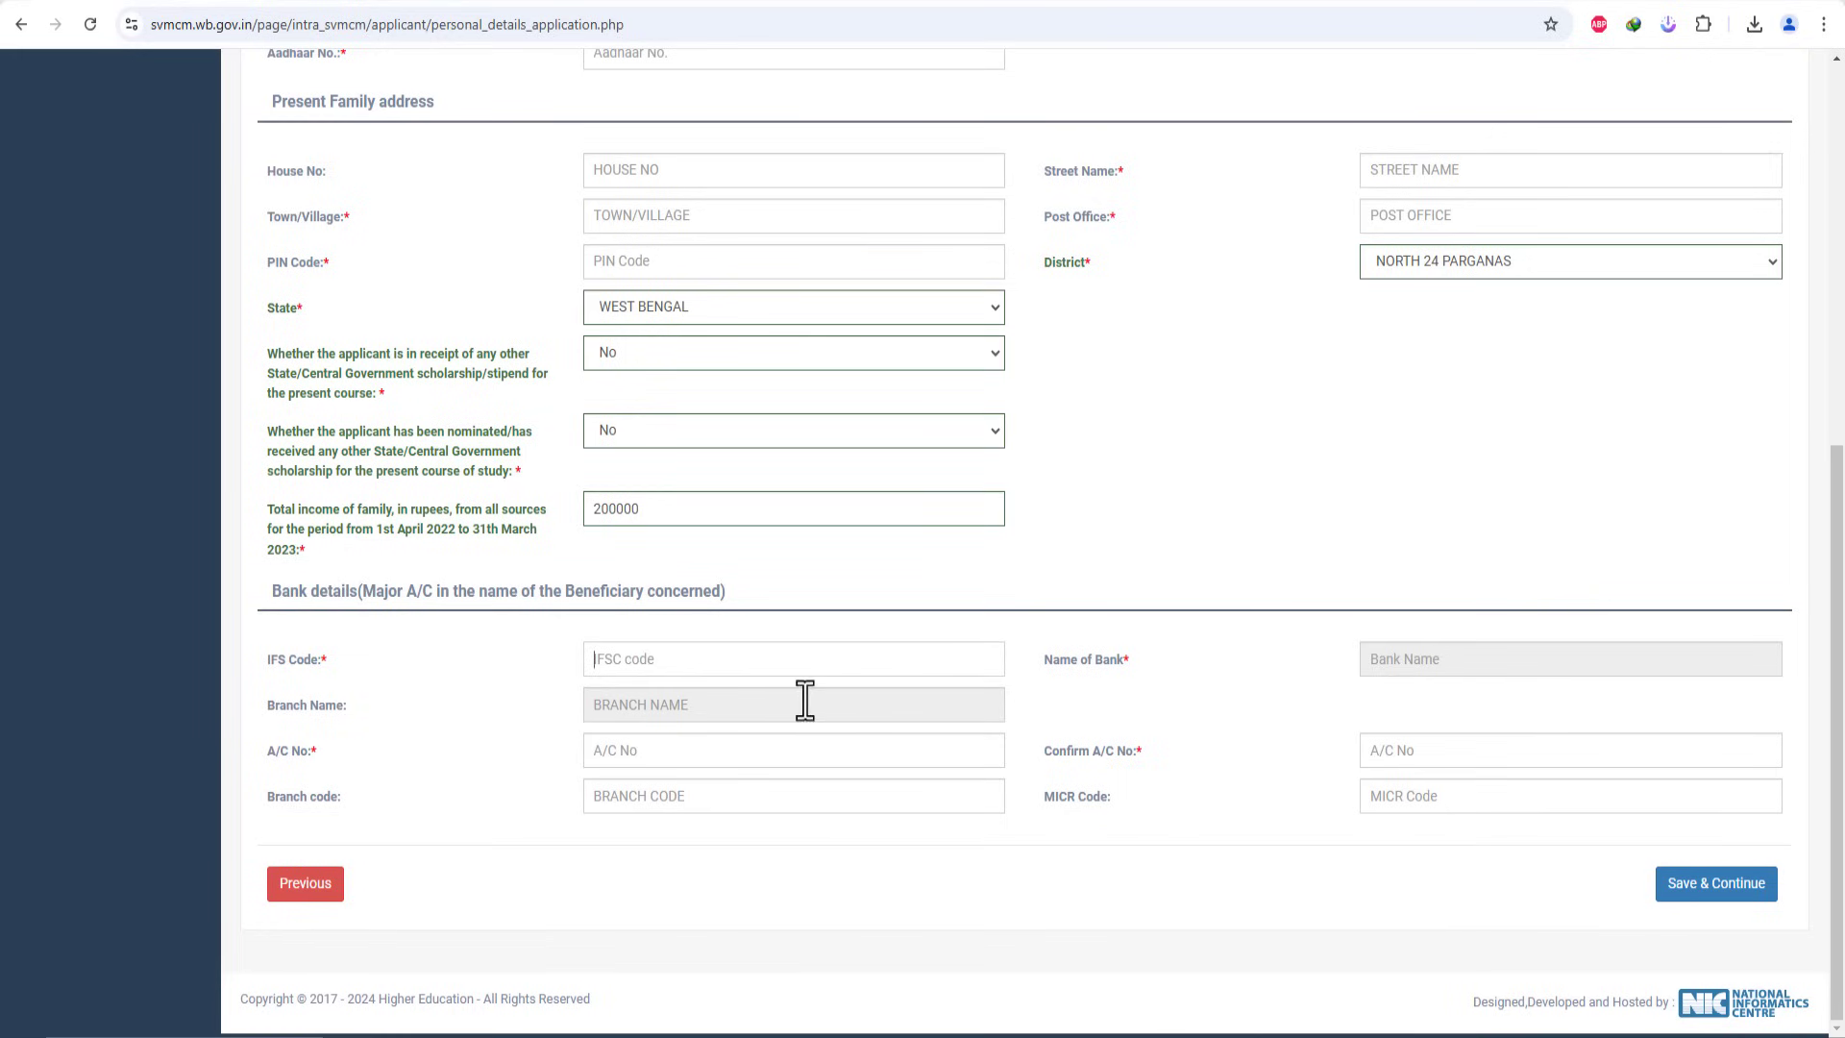
left_click(666, 797)
left_click(1530, 758)
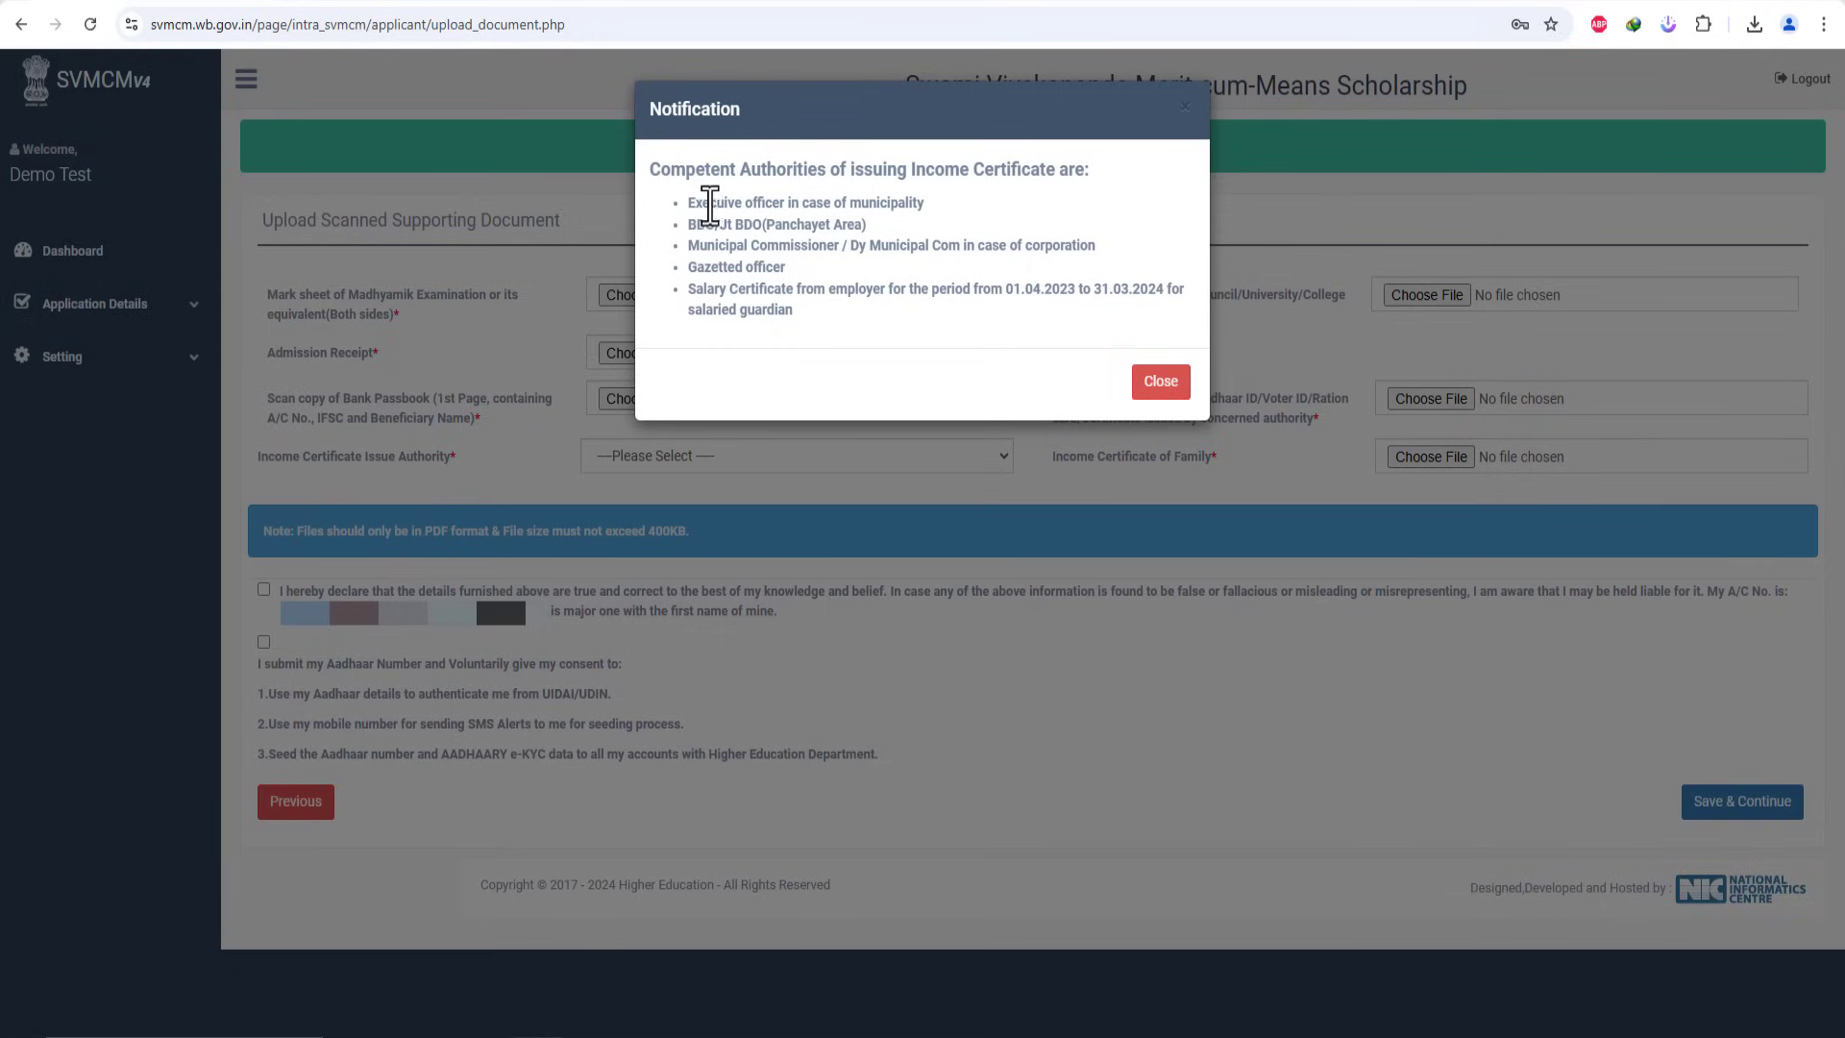
Step: Review the income-certificate issuing authorities notice, then close it
left_click_drag(698, 201, 893, 212)
left_click(892, 211)
left_click(1177, 398)
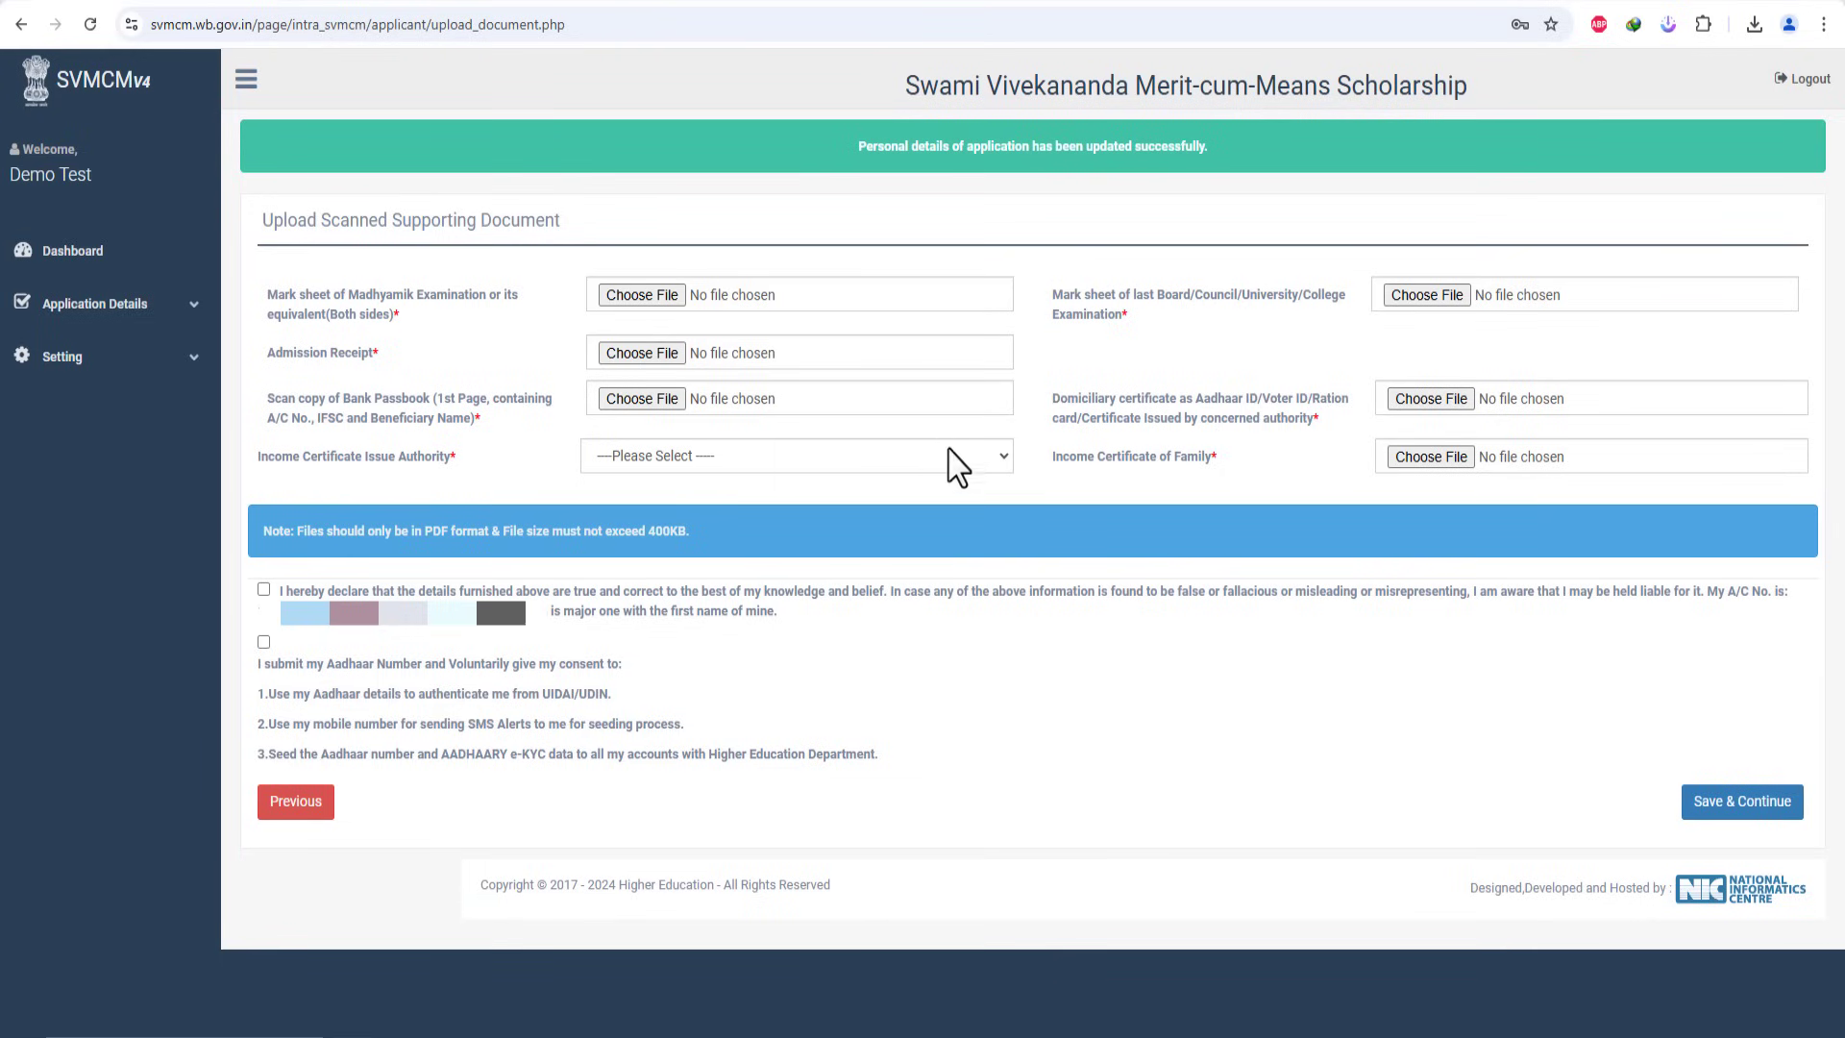
Step: Choose the municipality executive officer as income-certificate authority and save the uploaded supporting documents
left_click(699, 458)
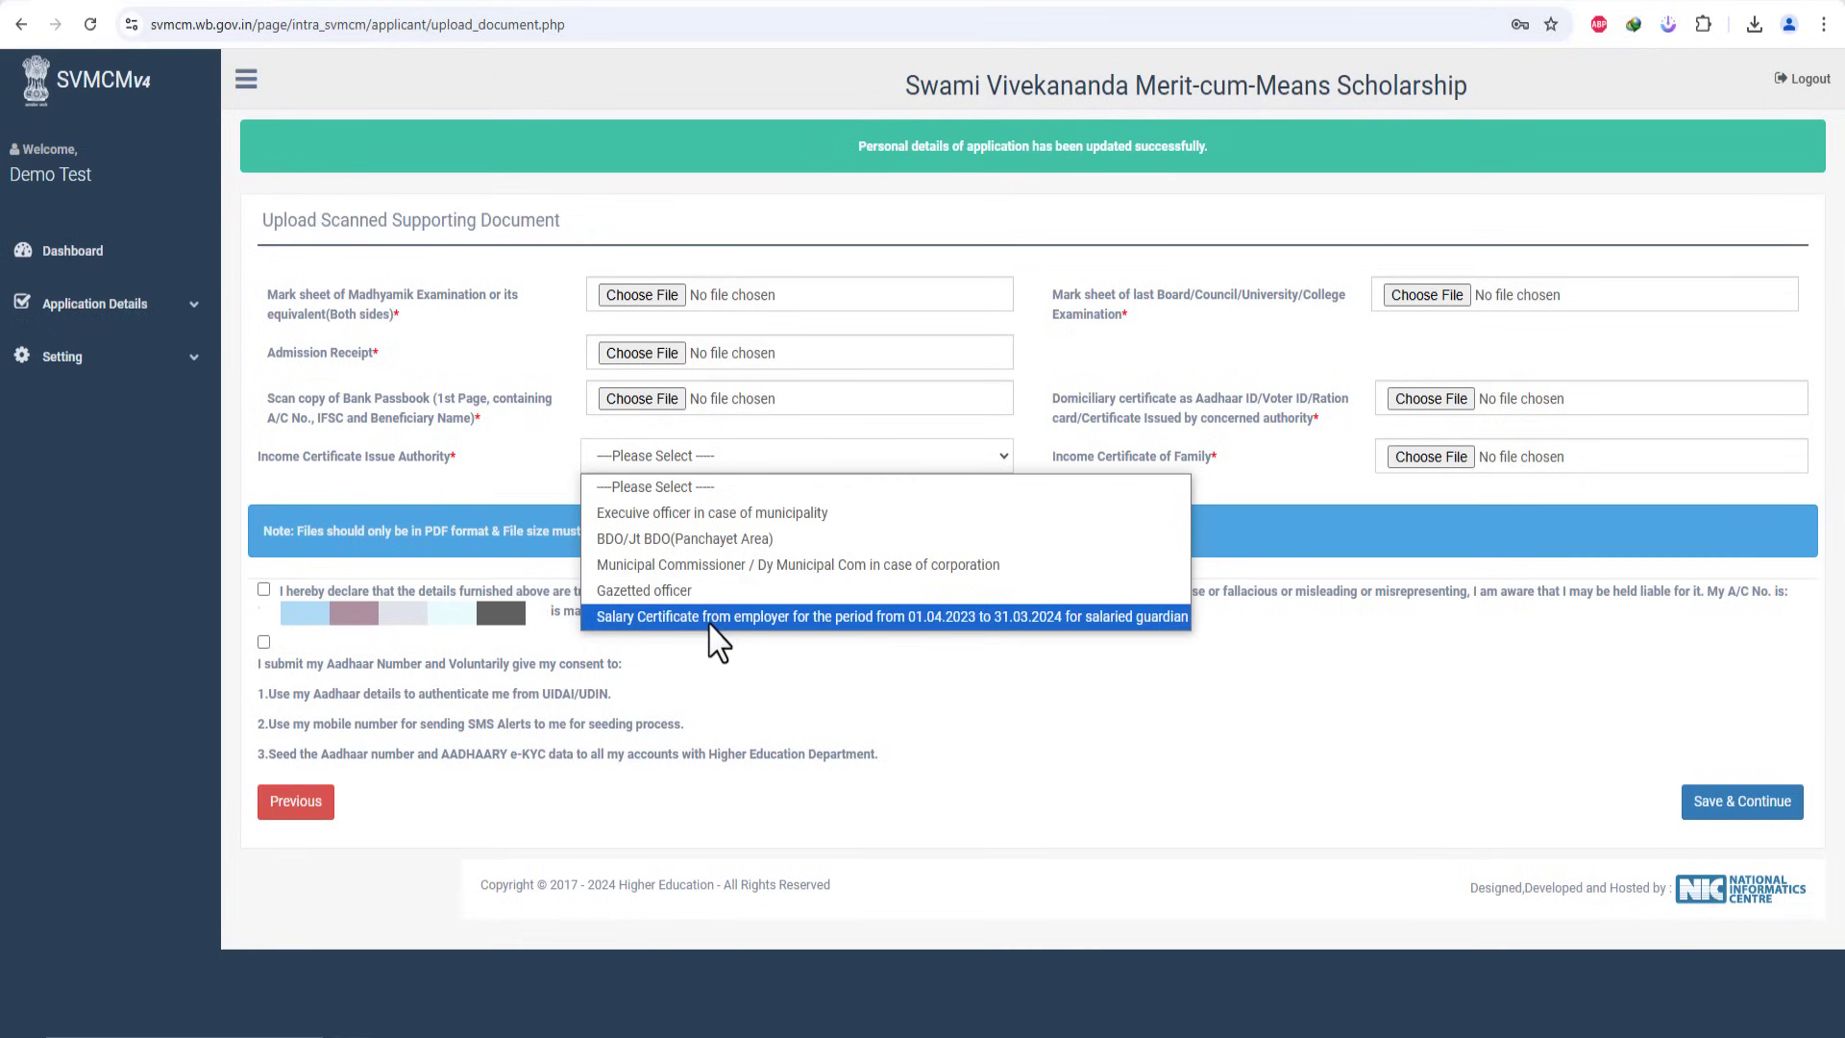
left_click(740, 522)
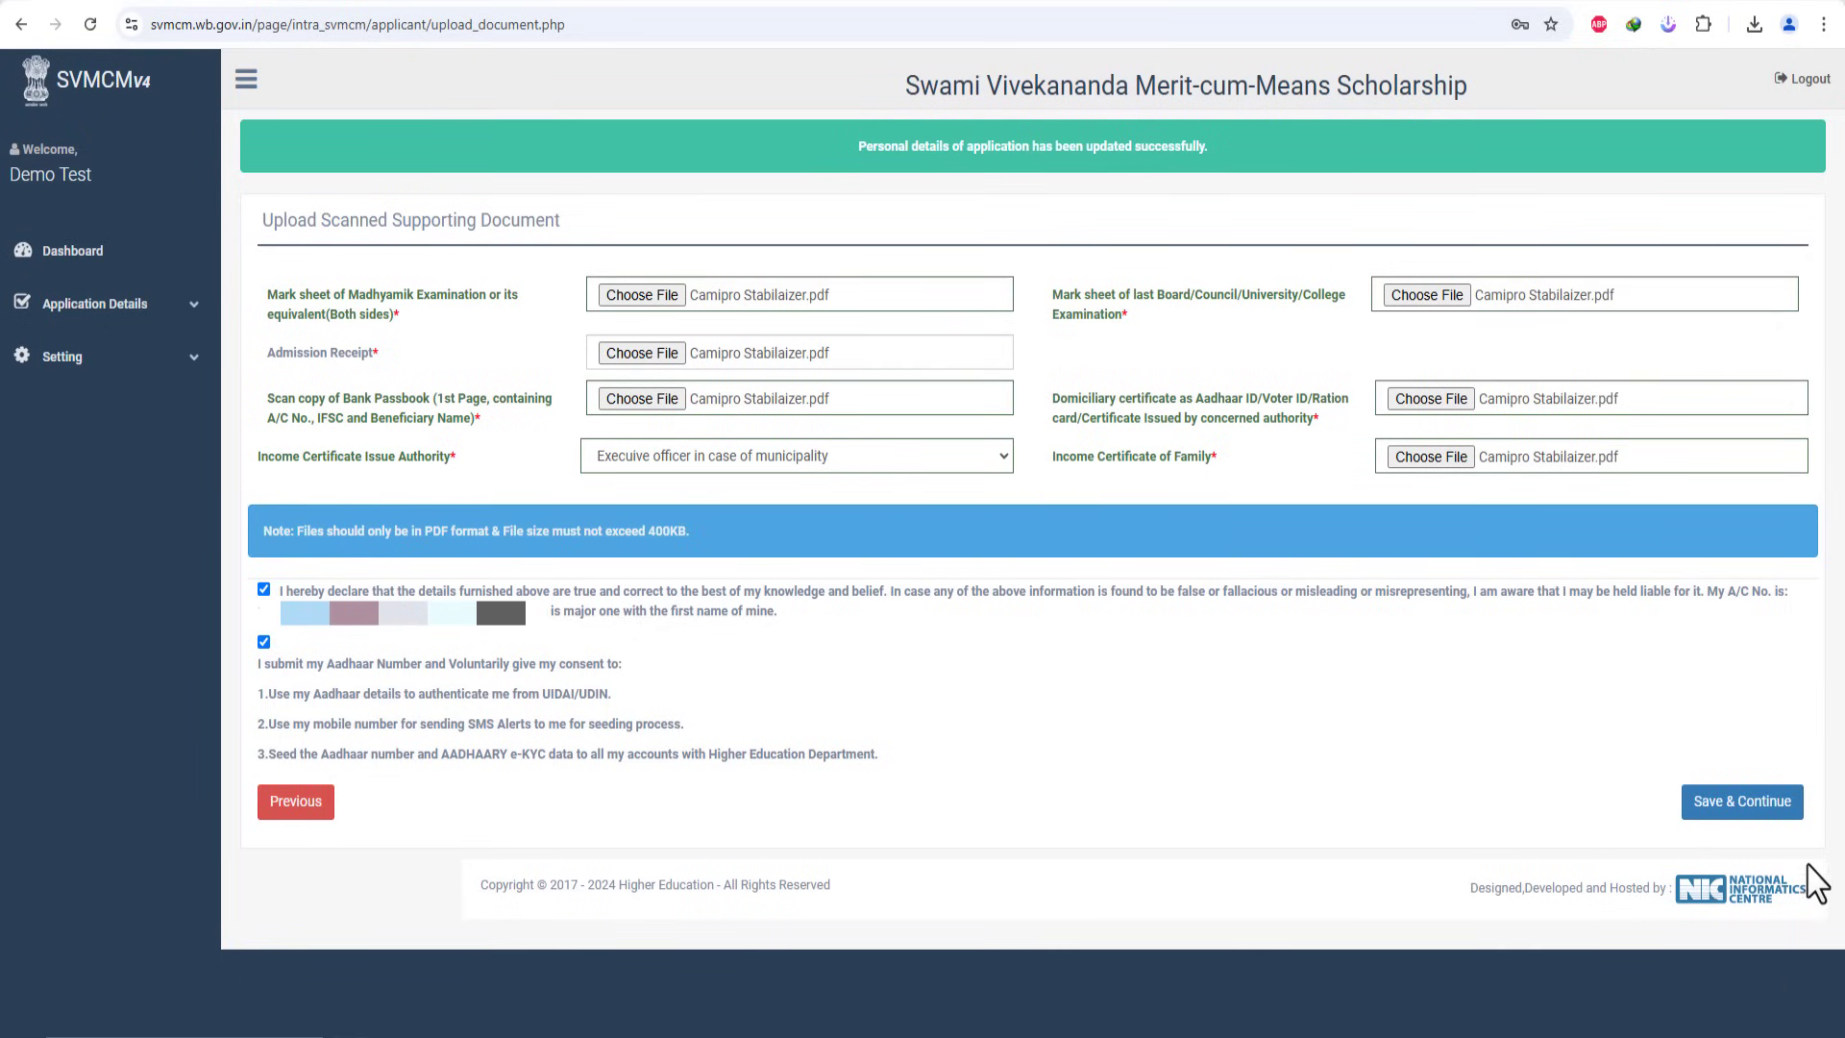
left_click(1746, 809)
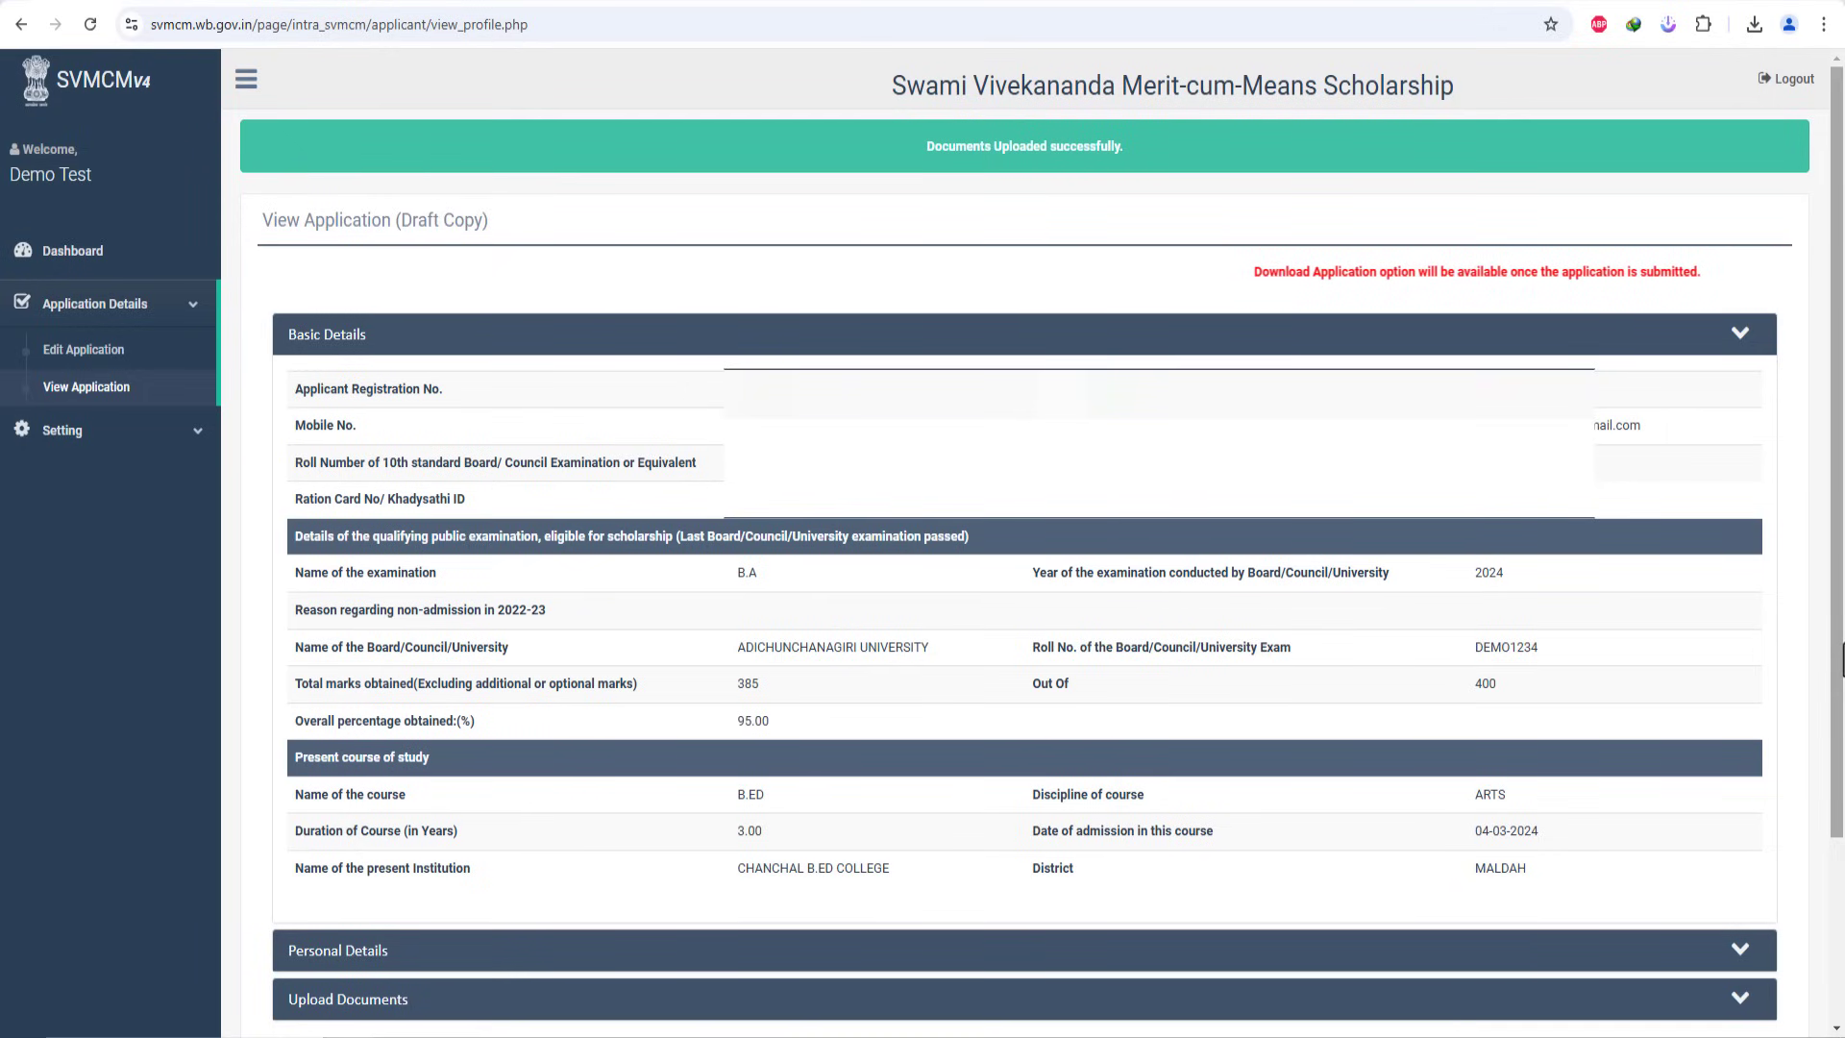
Step: Expand the draft's Upload Documents section to list a viewing link for each attached file
scroll(774, 733, "down", 3)
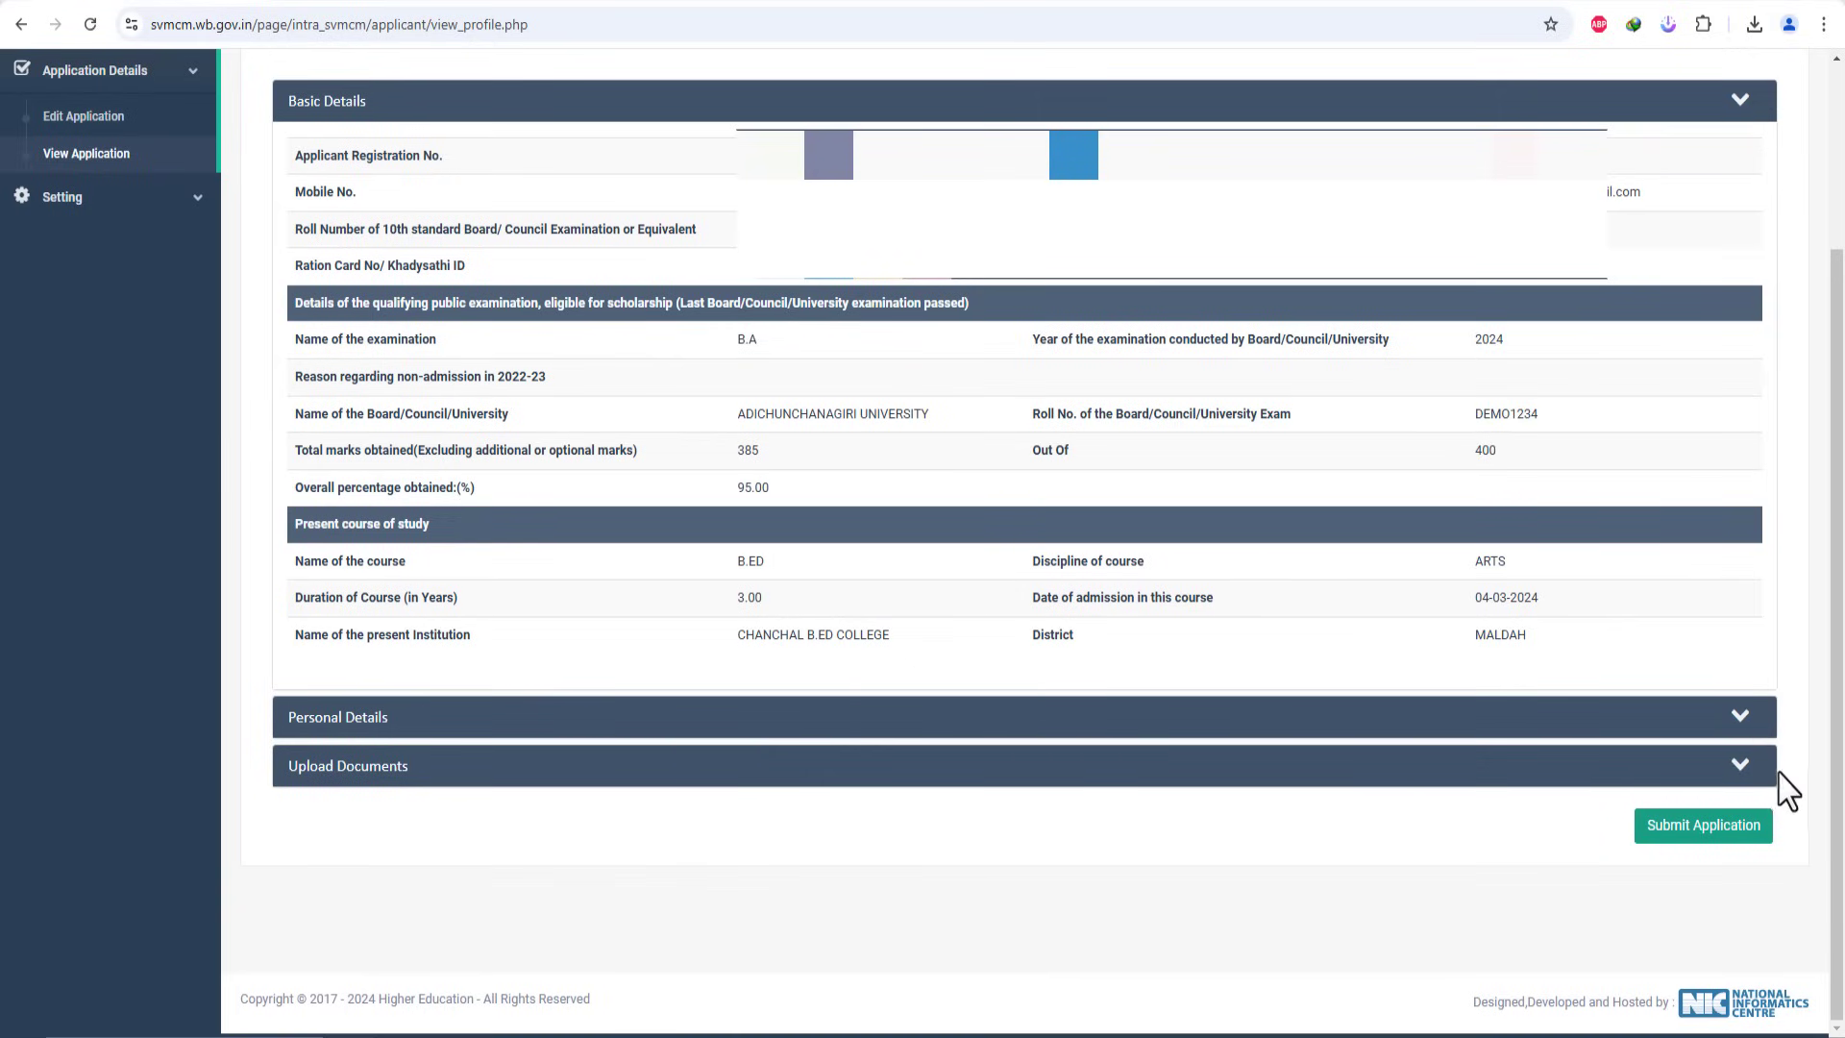
left_click(1741, 766)
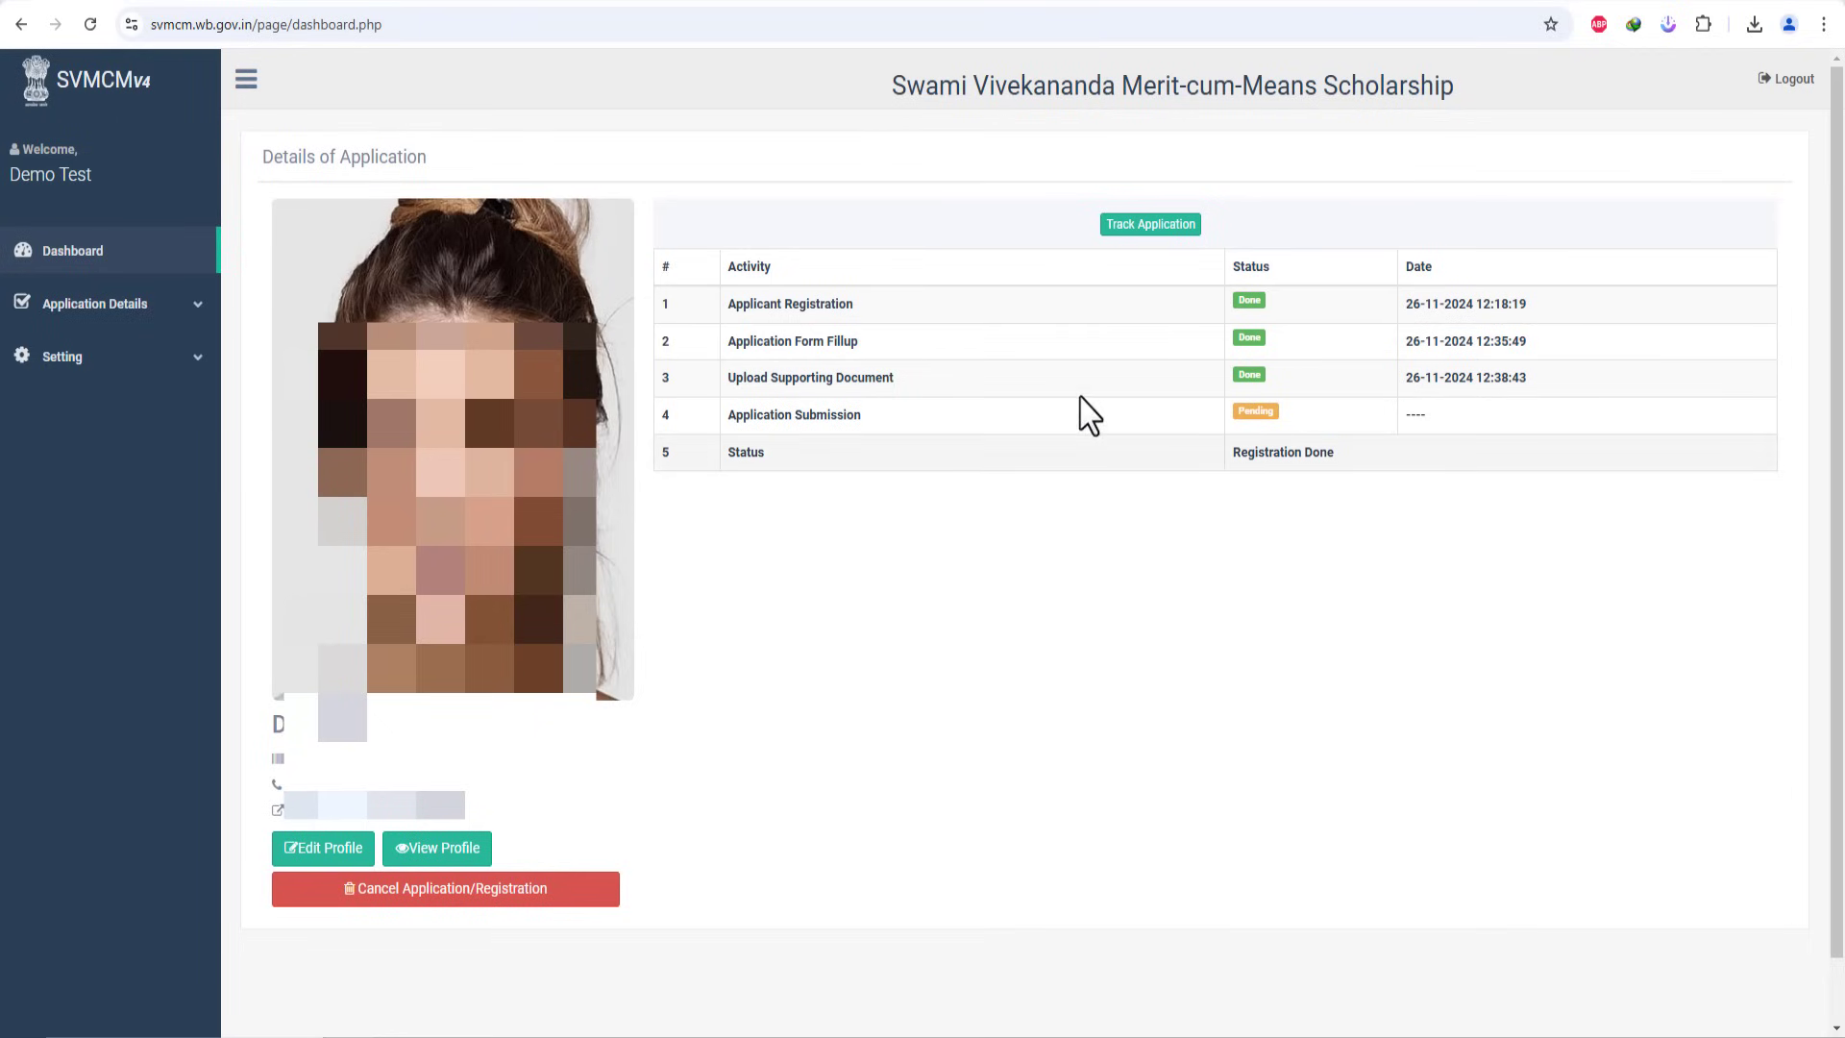
Step: Highlight the Application Submission row and its Pending status in the dashboard tracker
left_click_drag(734, 415, 1189, 428)
double_click(1254, 413)
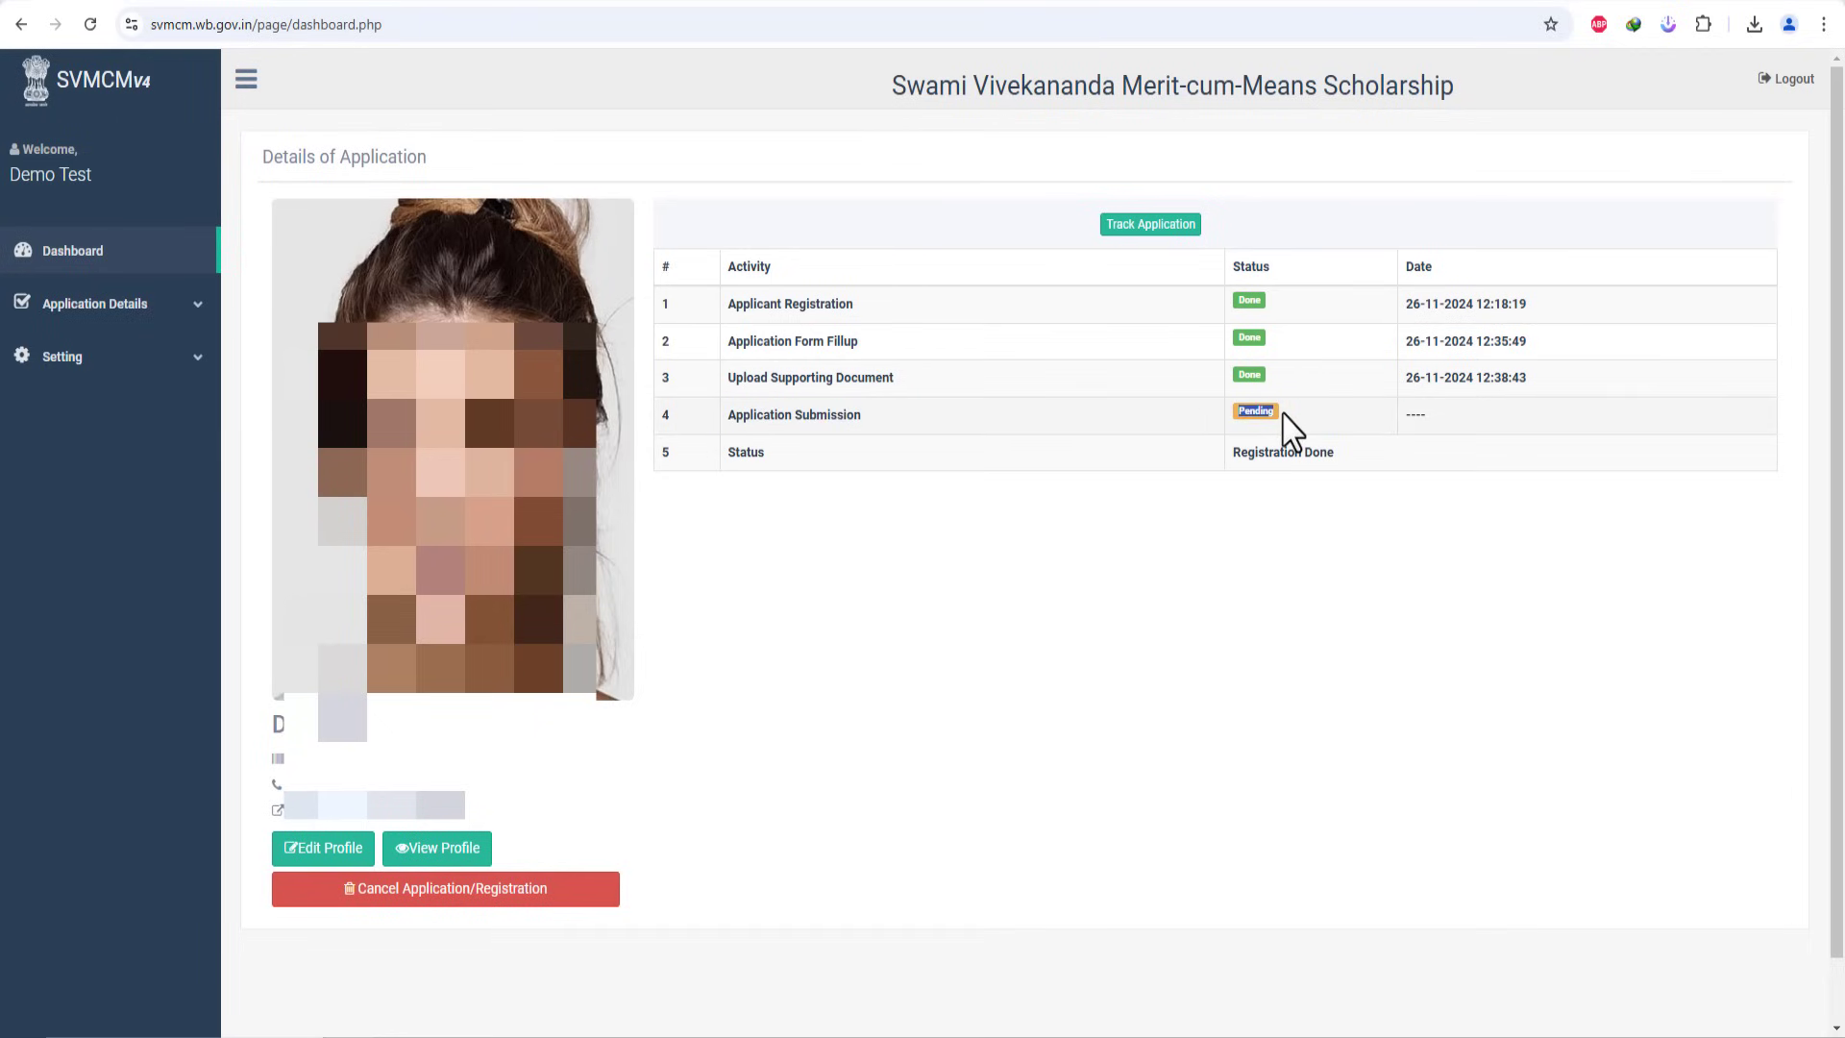